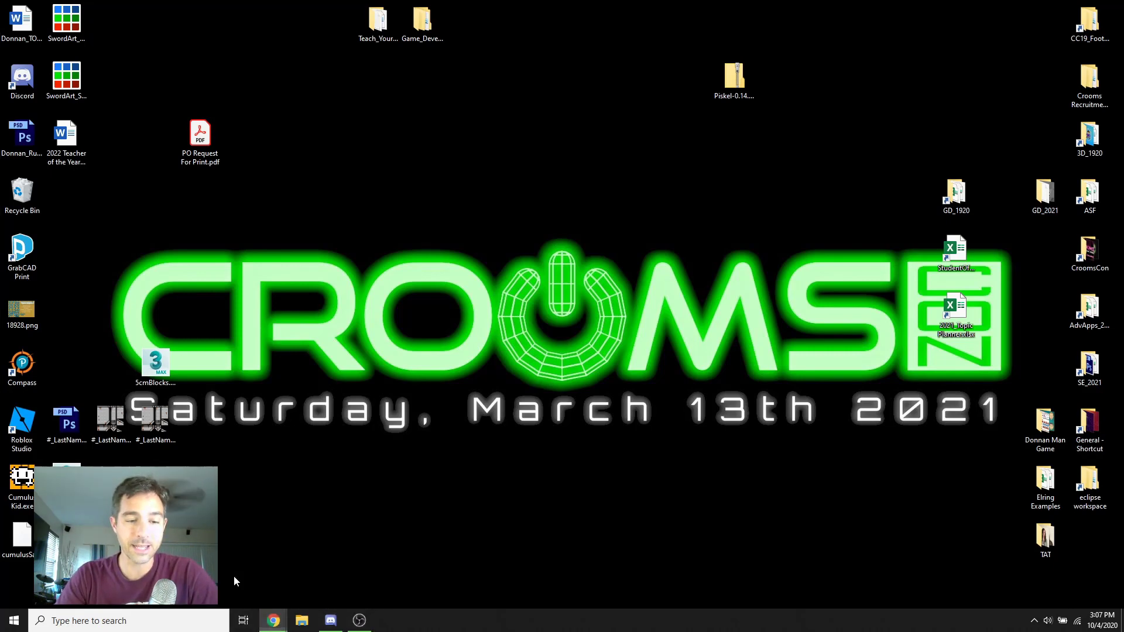
Open the Q1W8 - Creating a Character assignment in Chrome and review its instructions and grading rubric
{"action": "left_click", "coordinate": [273, 621]}
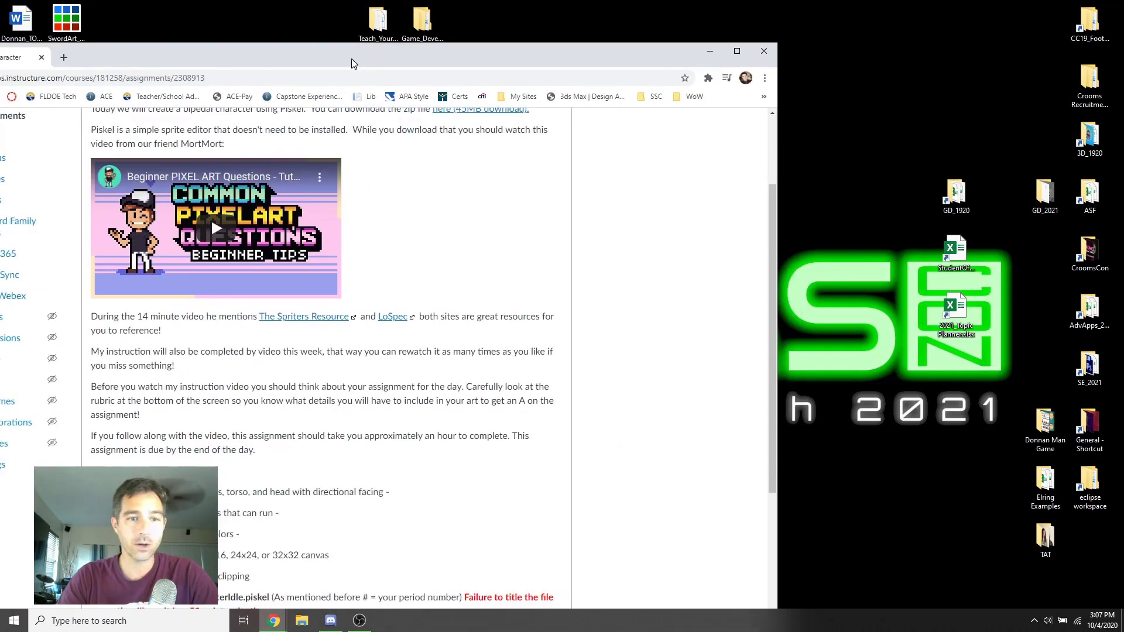
{"action": "scroll", "coordinate": [340, 107], "scroll_direction": "up", "scroll_amount": 2}
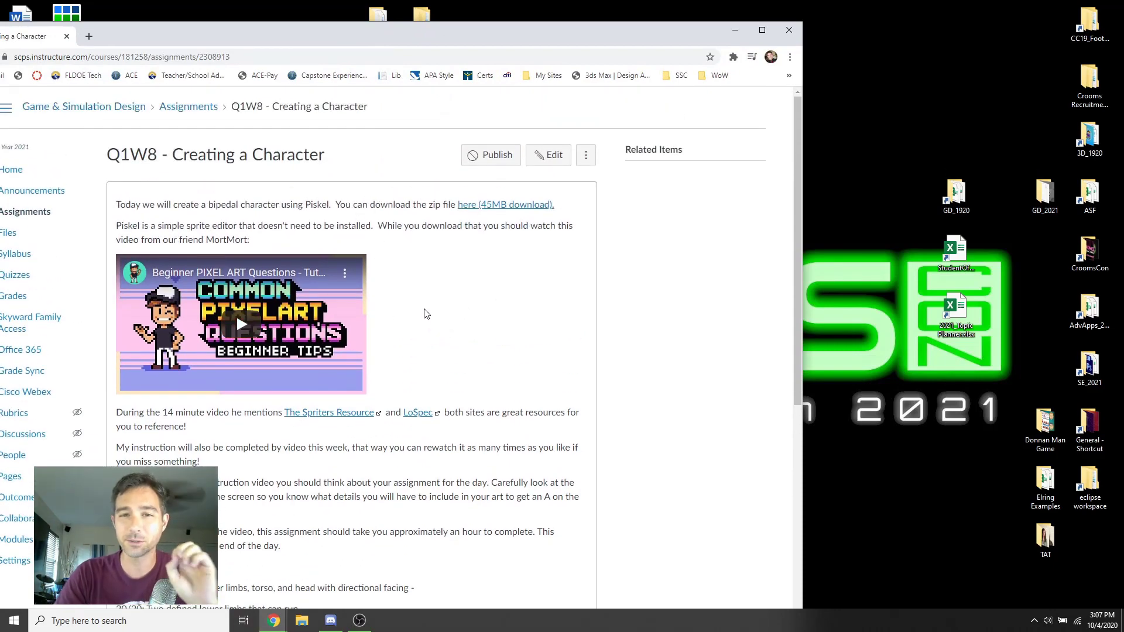
{"action": "scroll", "coordinate": [427, 313], "scroll_direction": "down", "scroll_amount": 2}
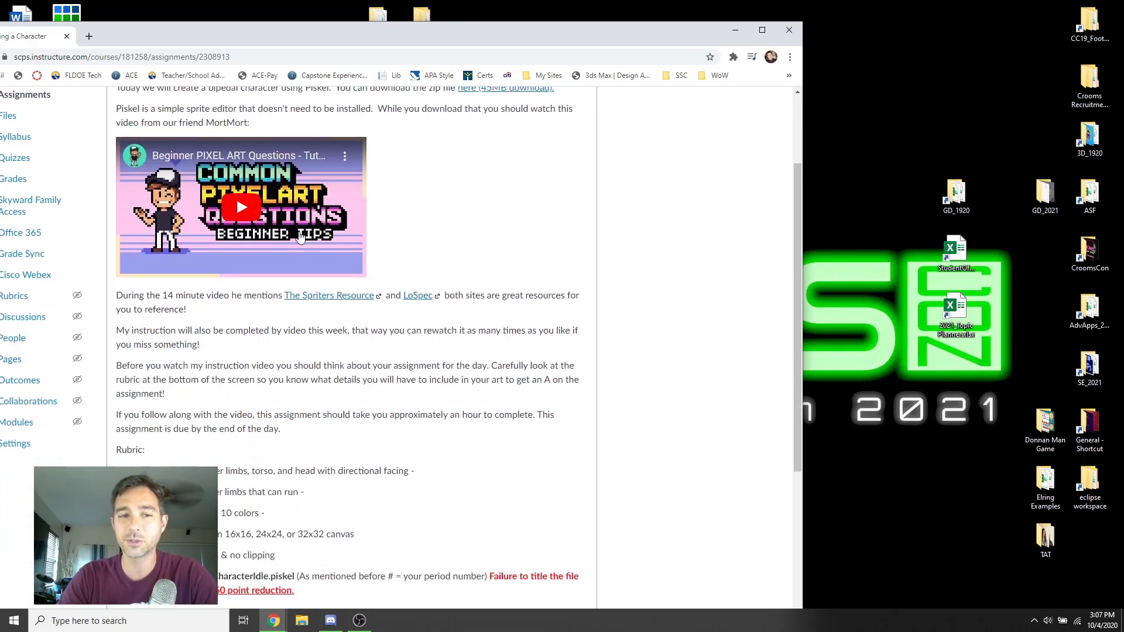
{"action": "left_click_drag", "start_coordinate": [520, 38], "coordinate": [544, 25]}
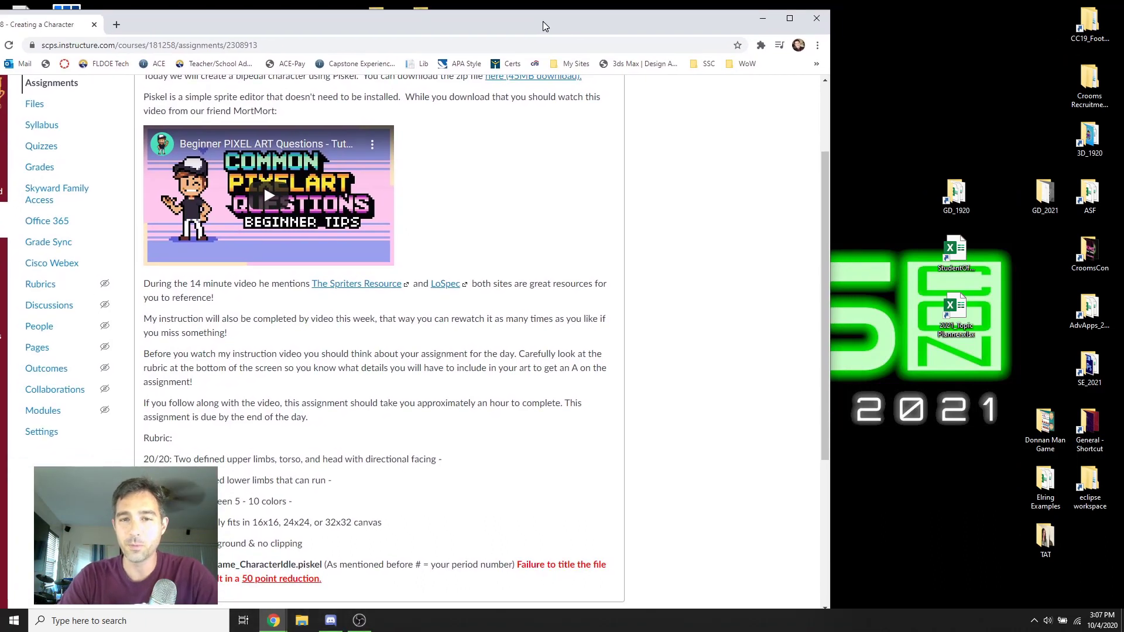
{"action": "scroll", "coordinate": [316, 366], "scroll_direction": "down", "scroll_amount": 1}
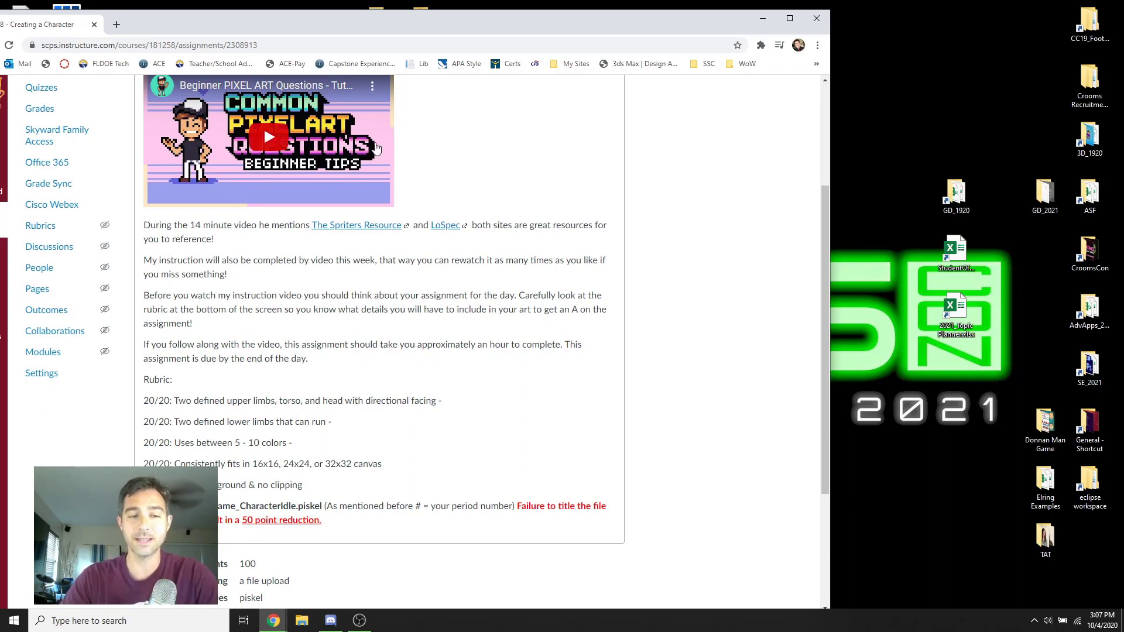
{"action": "left_click_drag", "start_coordinate": [490, 35], "coordinate": [494, 26]}
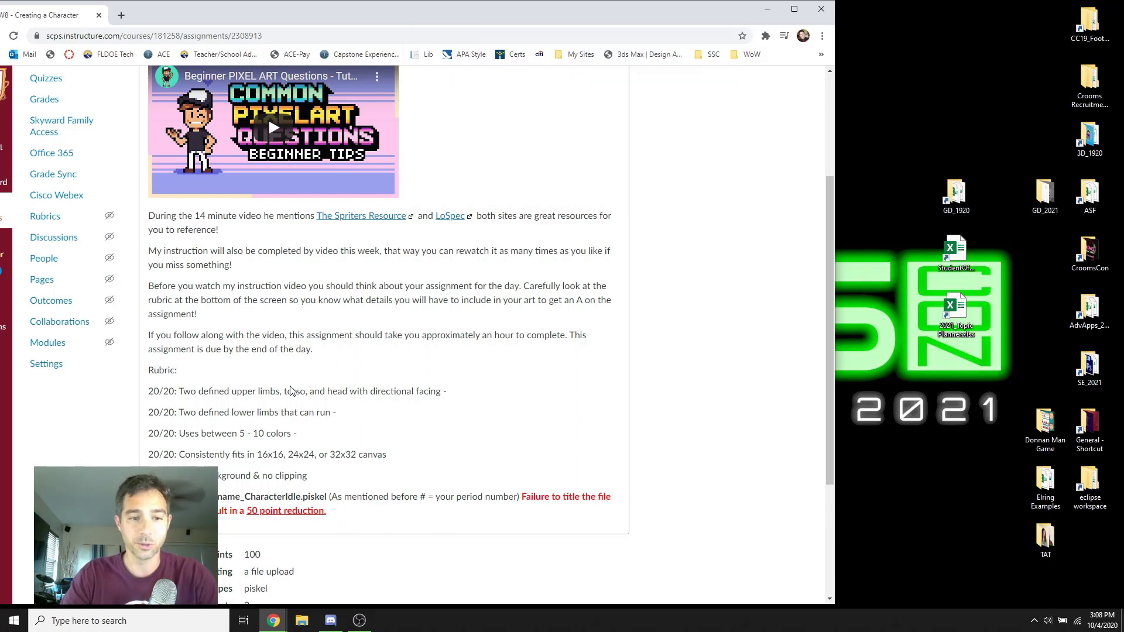
{"action": "scroll", "coordinate": [255, 449], "scroll_direction": "down", "scroll_amount": 2}
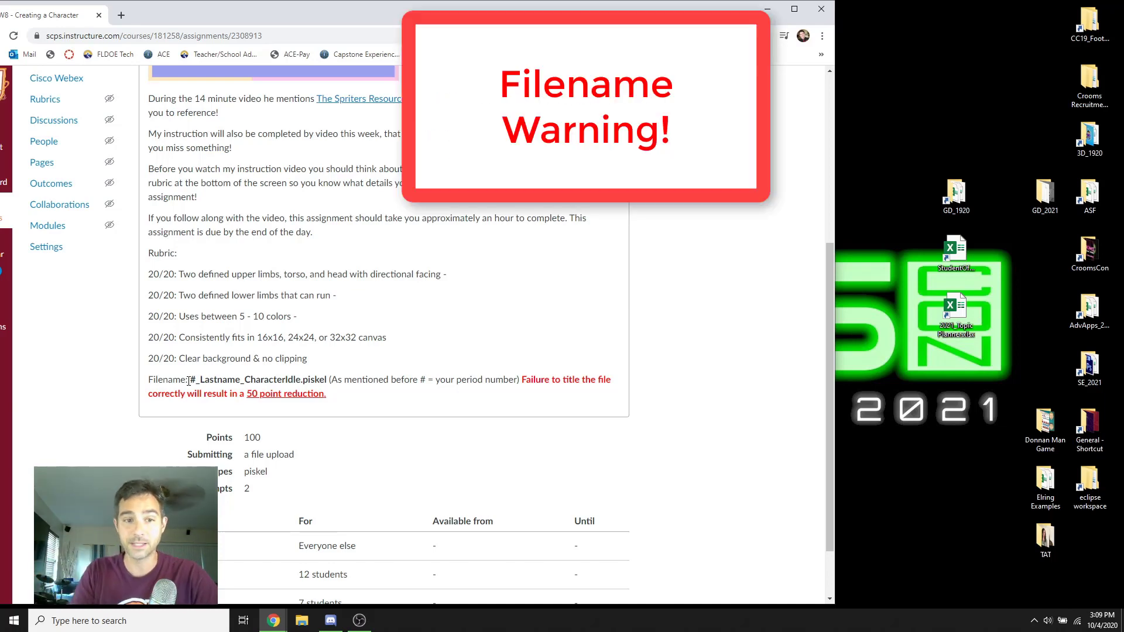
Examine each part of the required file name, #_Lastname_CharacterIdle.piskel, in the assignment instructions
{"action": "left_click_drag", "start_coordinate": [188, 380], "coordinate": [198, 380]}
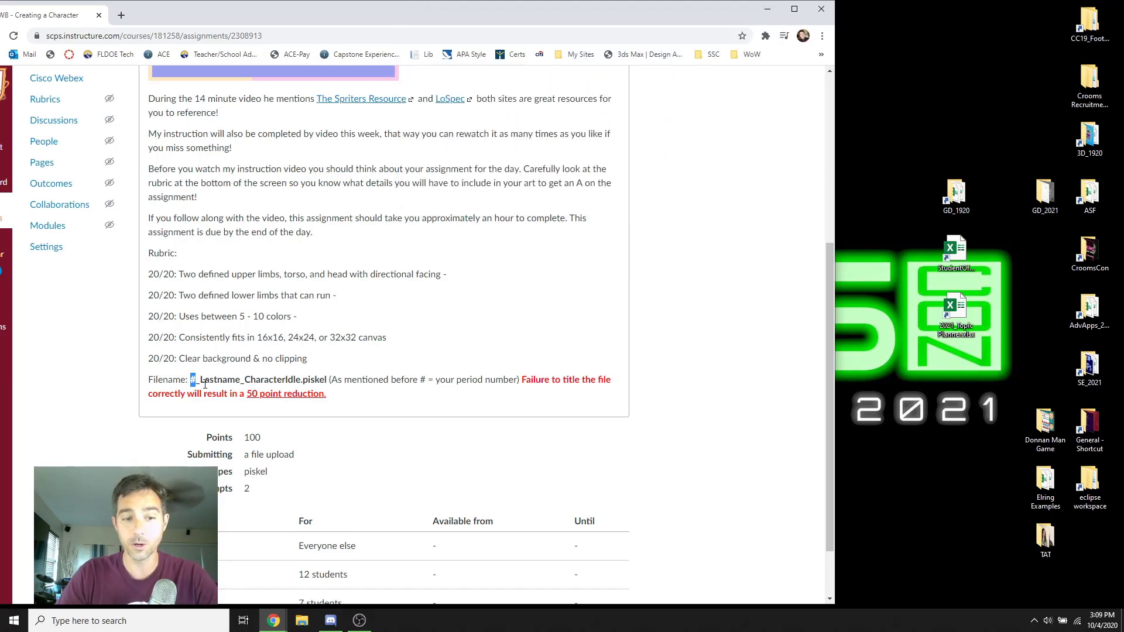
{"action": "left_click_drag", "start_coordinate": [200, 380], "coordinate": [240, 378]}
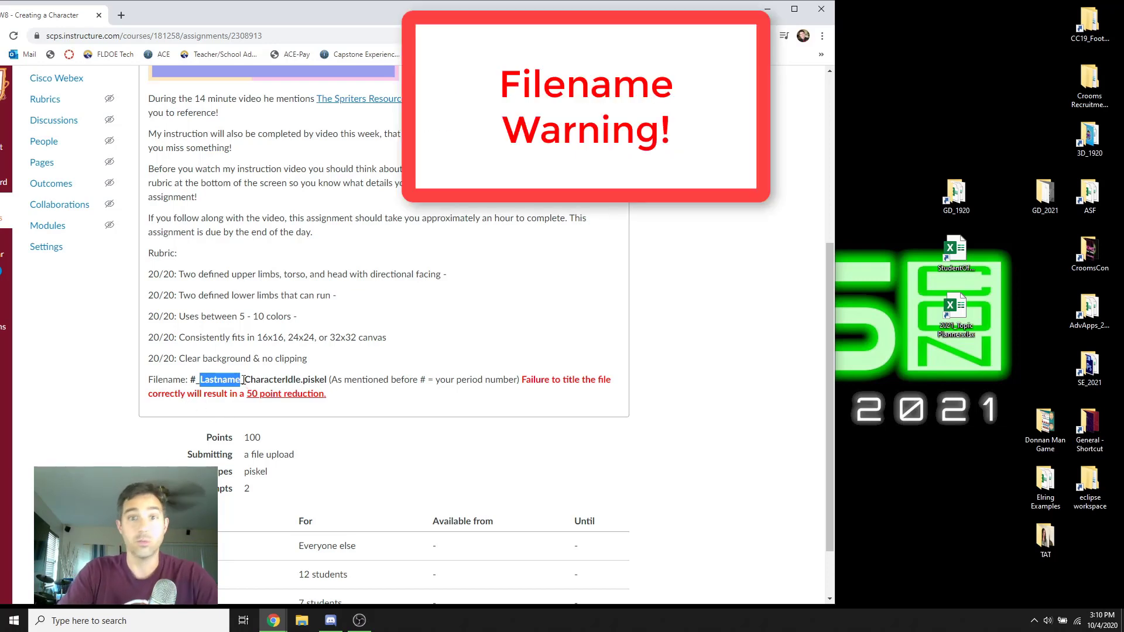
{"action": "left_click_drag", "start_coordinate": [244, 379], "coordinate": [301, 381]}
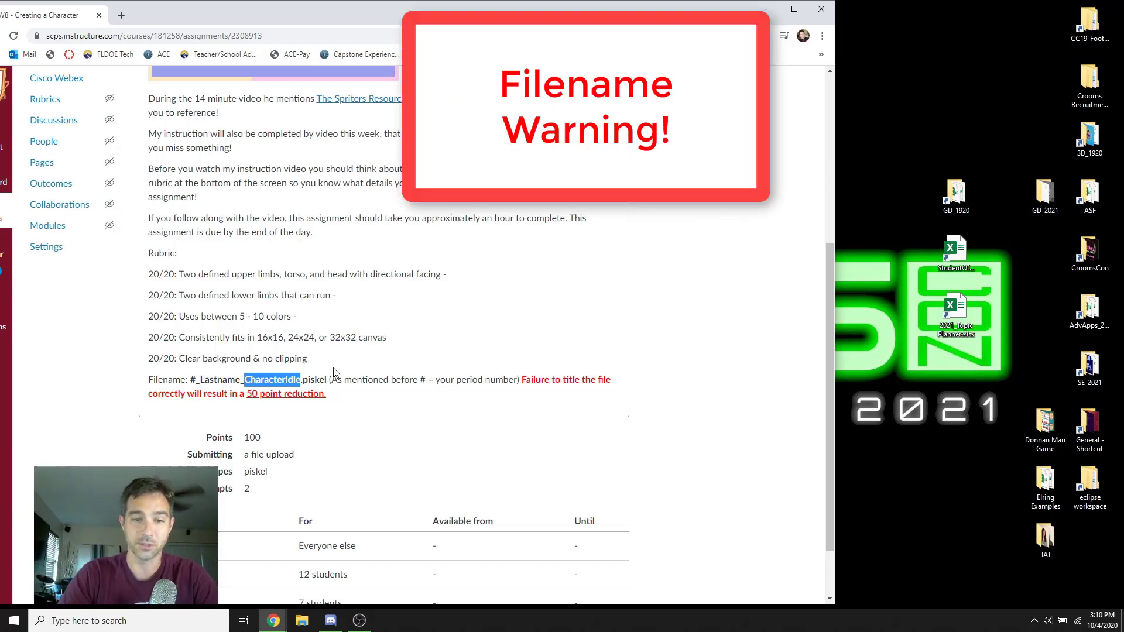
{"action": "double_click", "coordinate": [315, 379]}
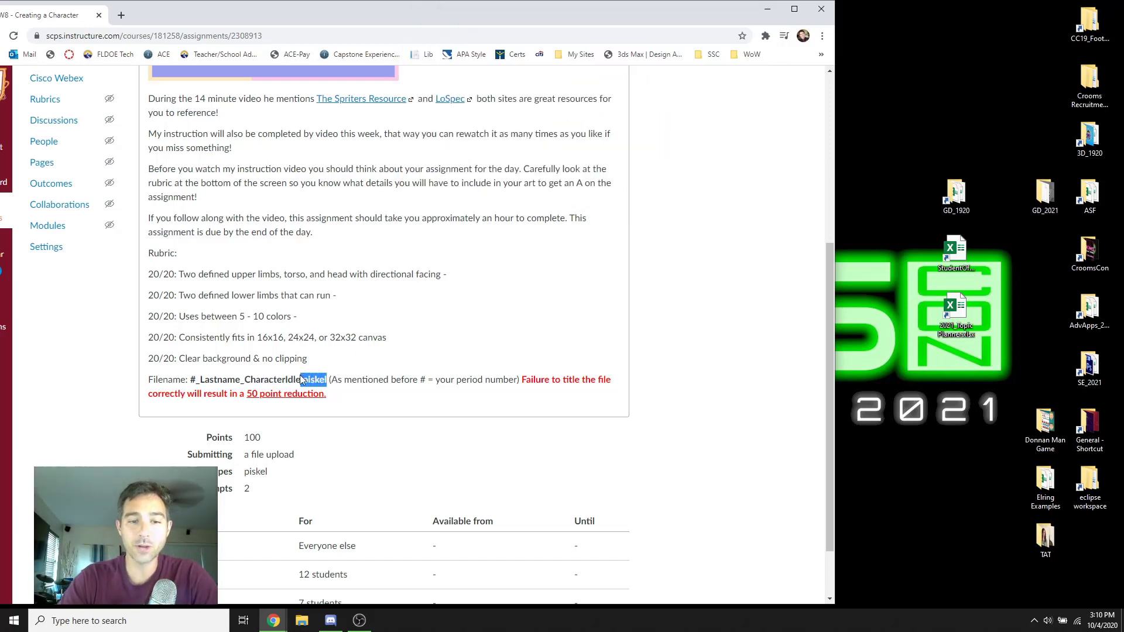
{"action": "scroll", "coordinate": [509, 206], "scroll_direction": "up", "scroll_amount": 5}
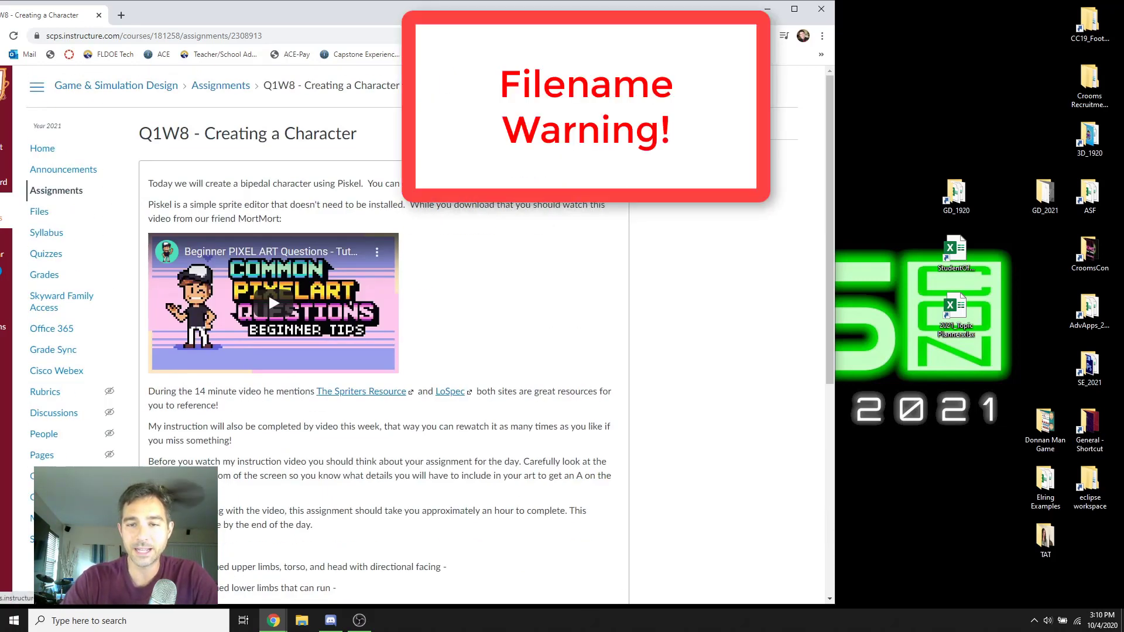
Minimize the browser and launch Piskel with a new, empty sprite in full view
{"action": "left_click", "coordinate": [767, 9]}
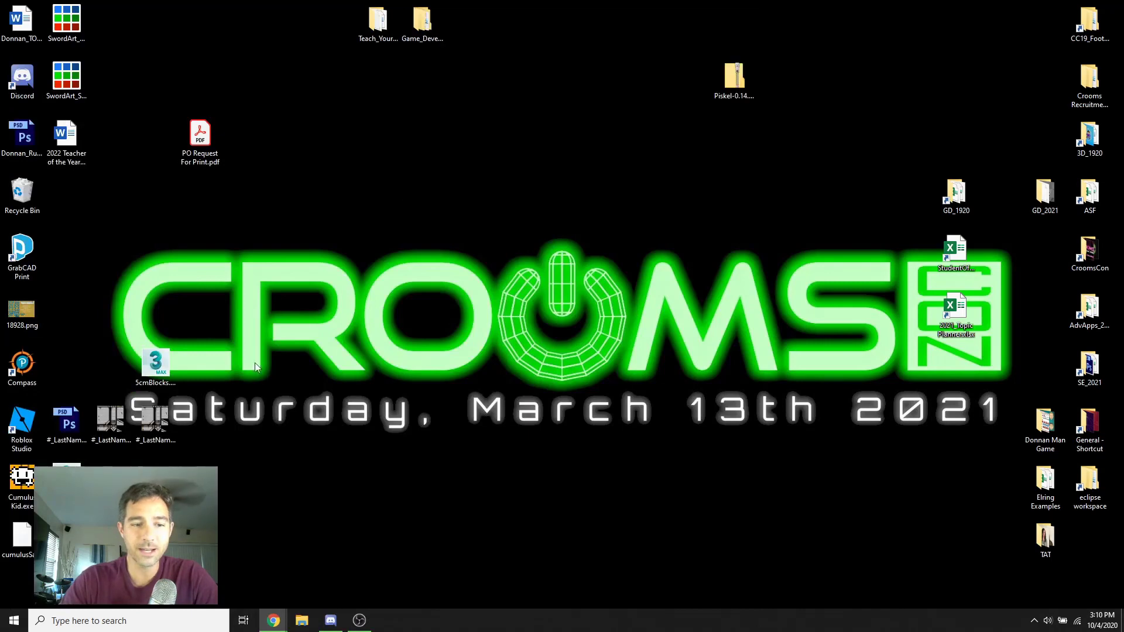
{"action": "left_click", "coordinate": [14, 620]}
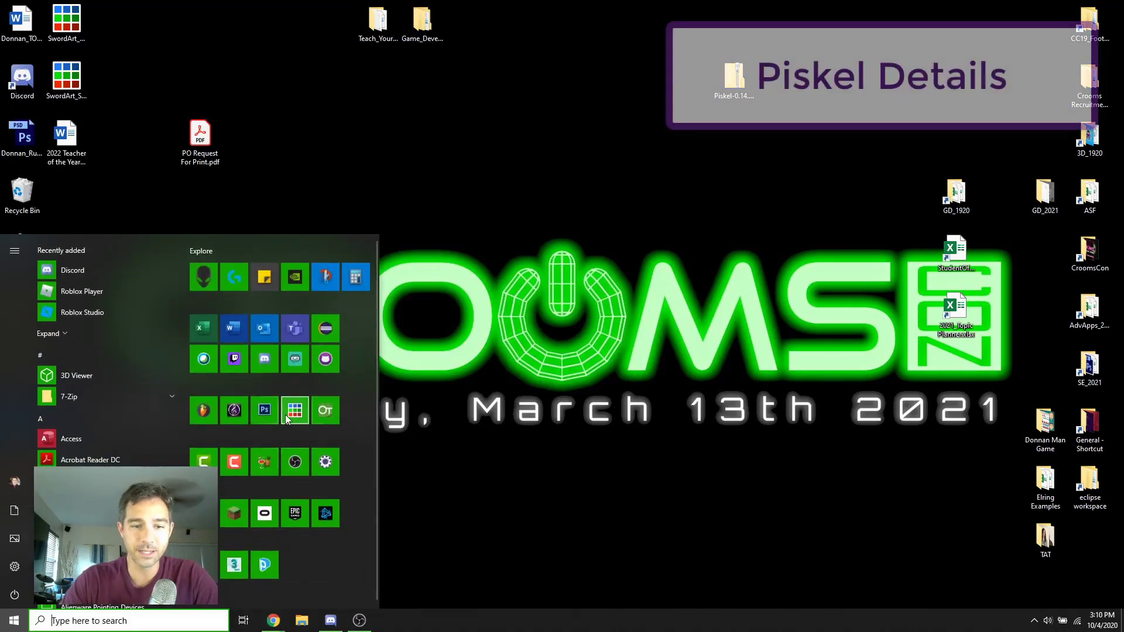
{"action": "left_click", "coordinate": [285, 414]}
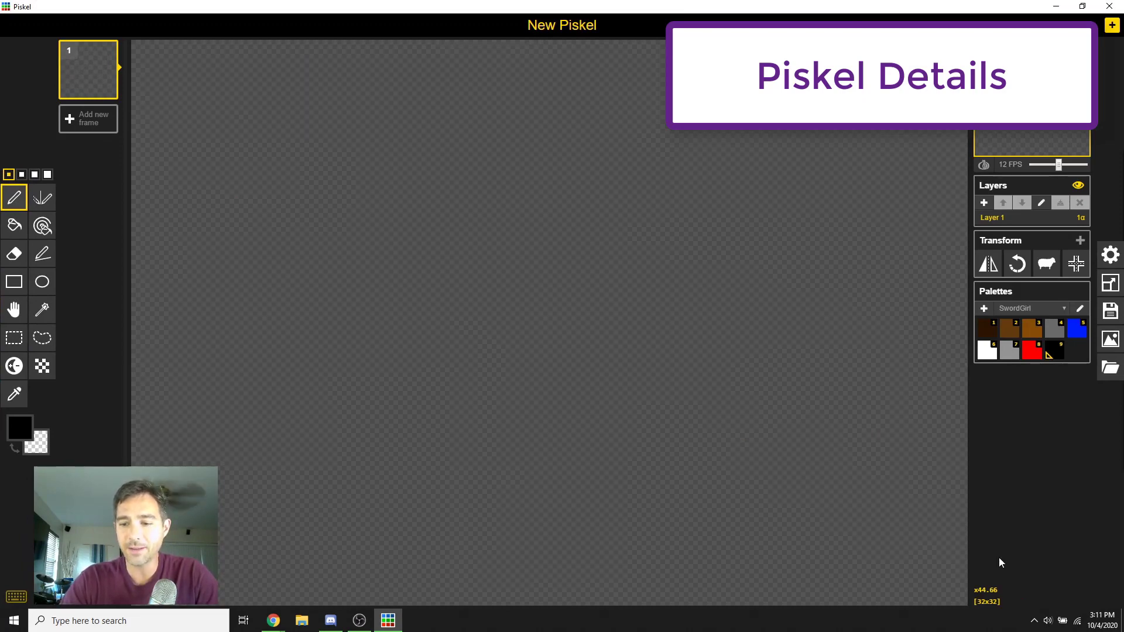
{"action": "scroll", "coordinate": [527, 244], "scroll_direction": "down", "scroll_amount": 3}
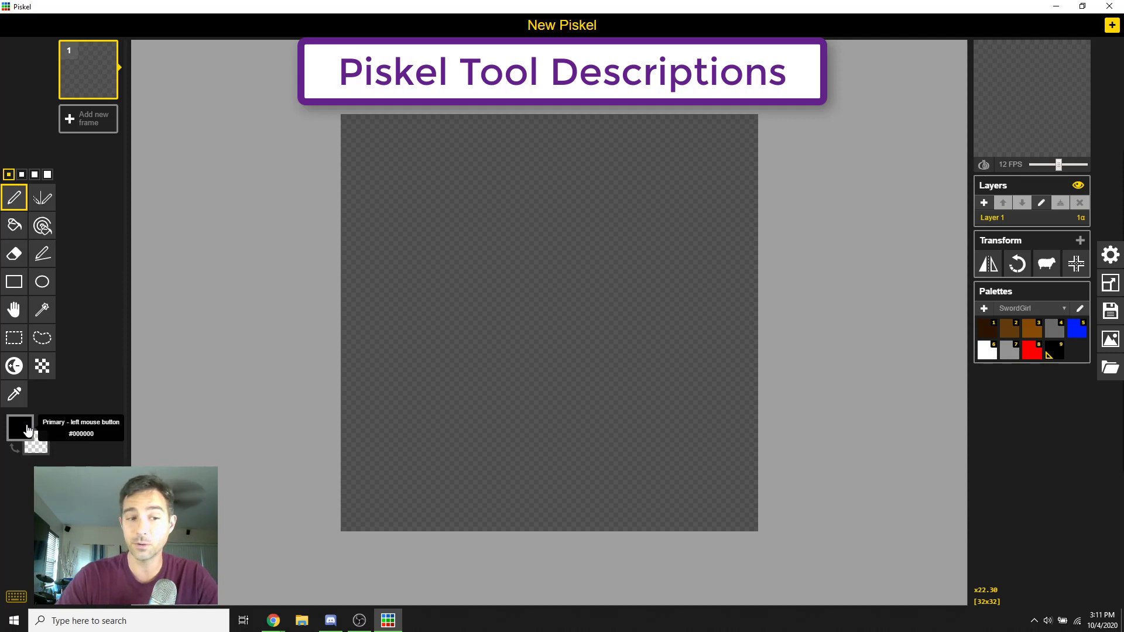
Make black the secondary color and palette blue the primary color, and try a few freehand strokes with the pen
{"action": "left_click", "coordinate": [14, 450]}
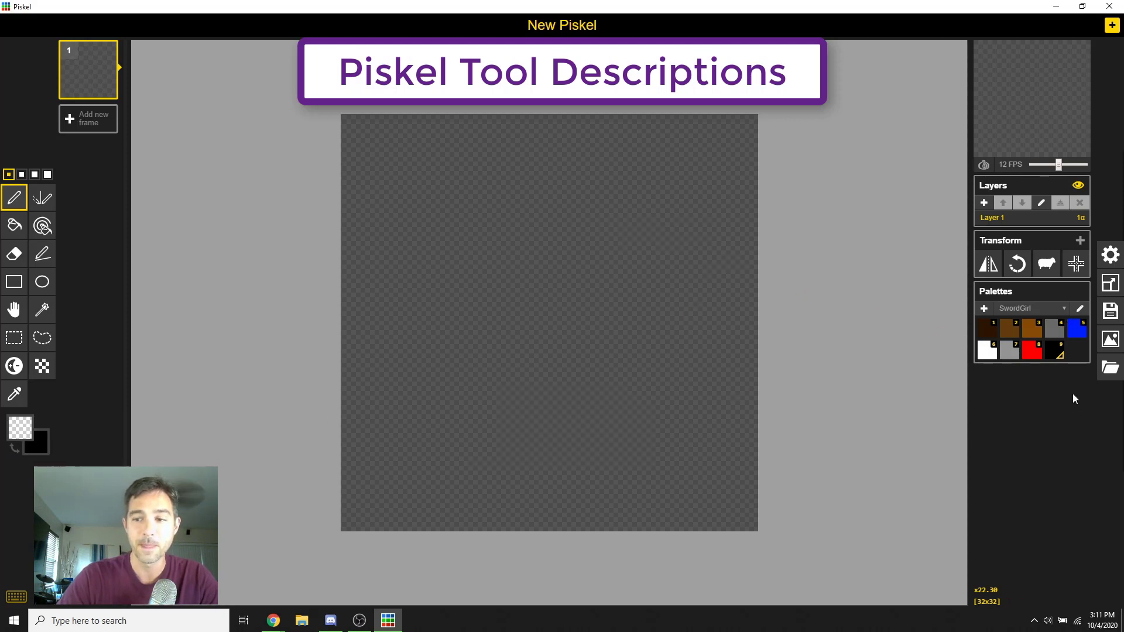
{"action": "left_click", "coordinate": [1078, 334]}
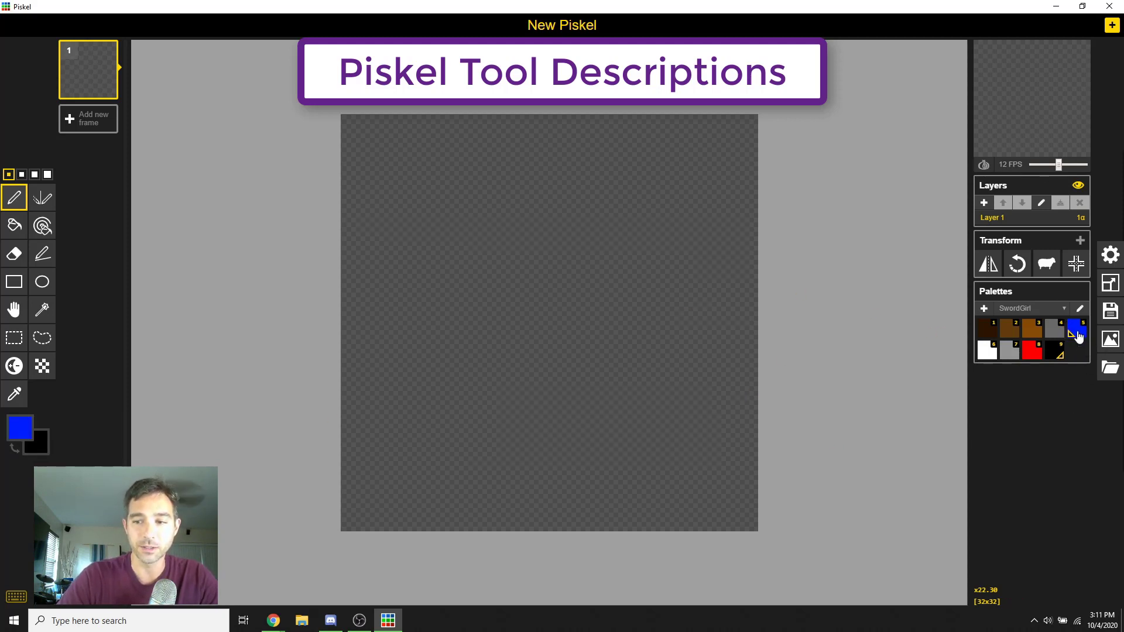
{"action": "mouse_move", "coordinate": [410, 238]}
{"action": "left_mouse_down"}
{"action": "mouse_move", "coordinate": [445, 243]}
{"action": "mouse_move", "coordinate": [540, 351]}
{"action": "mouse_move", "coordinate": [474, 320]}
{"action": "mouse_move", "coordinate": [400, 316]}
{"action": "left_mouse_up"}
{"action": "mouse_move", "coordinate": [399, 329]}
{"action": "left_mouse_down"}
{"action": "mouse_move", "coordinate": [492, 390]}
{"action": "mouse_move", "coordinate": [555, 395]}
{"action": "mouse_move", "coordinate": [590, 366]}
{"action": "mouse_move", "coordinate": [568, 211]}
{"action": "left_mouse_up"}
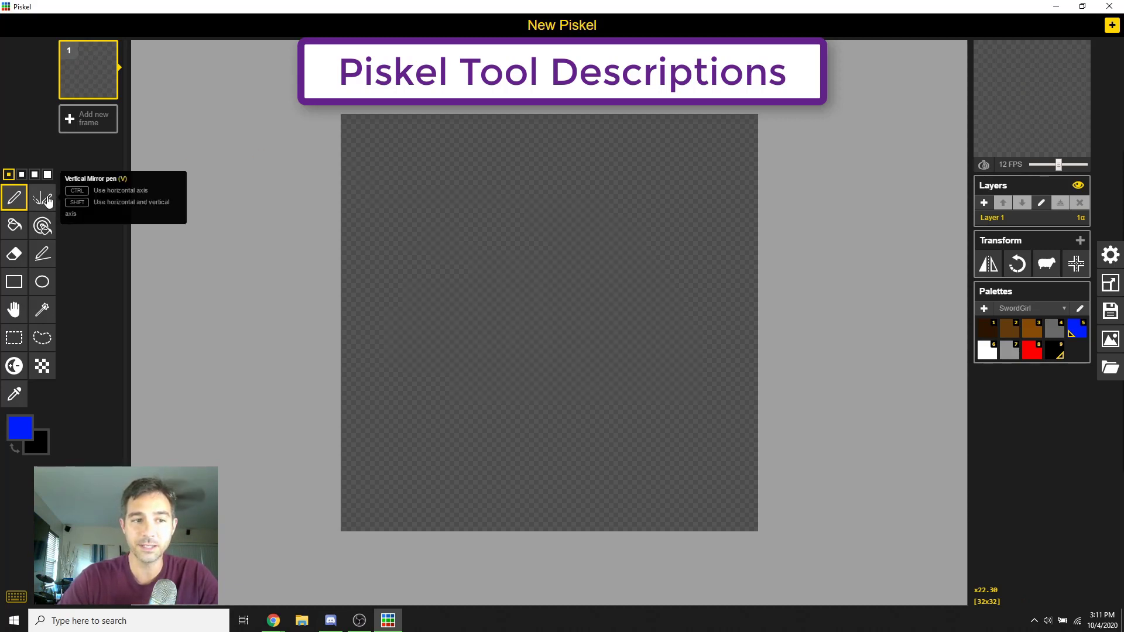
Try the Vertical Mirror pen with a symmetrical blue test drawing across the canvas and undo it
{"action": "left_click", "coordinate": [41, 202]}
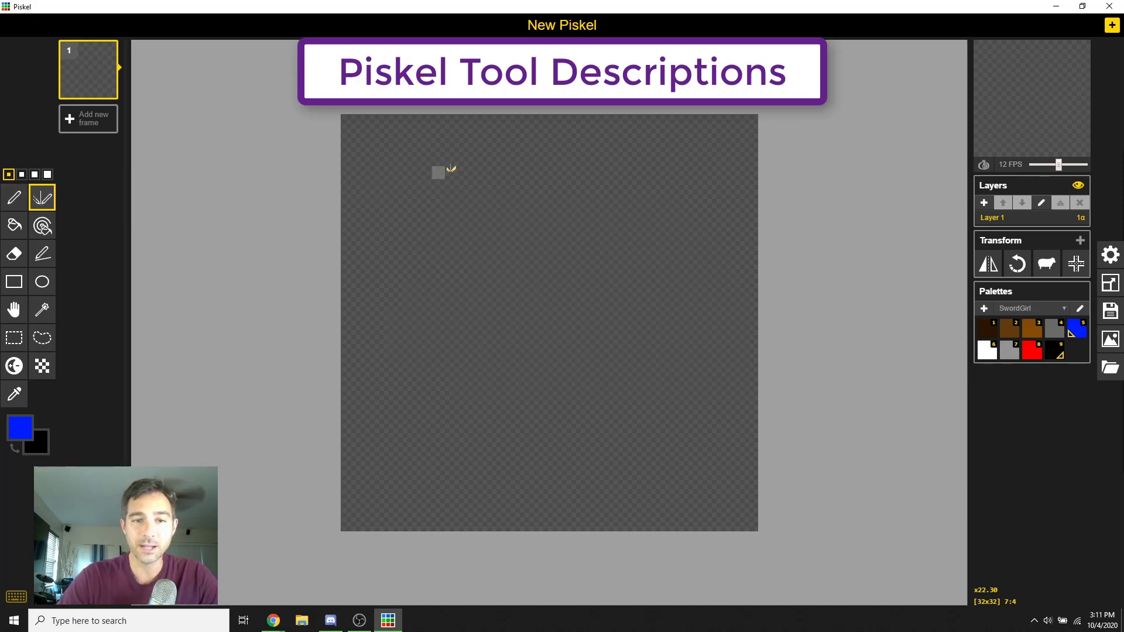
{"action": "mouse_move", "coordinate": [530, 210]}
{"action": "left_mouse_down"}
{"action": "mouse_move", "coordinate": [477, 173]}
{"action": "mouse_move", "coordinate": [476, 316]}
{"action": "mouse_move", "coordinate": [414, 303]}
{"action": "mouse_move", "coordinate": [461, 336]}
{"action": "mouse_move", "coordinate": [532, 328]}
{"action": "mouse_move", "coordinate": [545, 316]}
{"action": "left_mouse_up"}
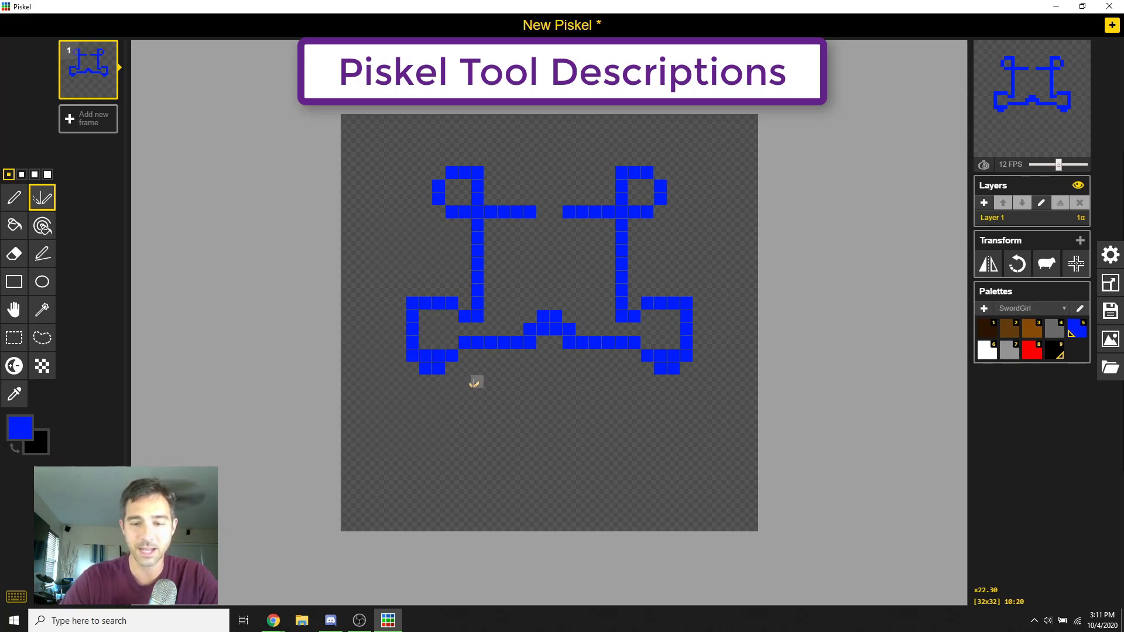
{"action": "key", "text": "ctrl+z"}
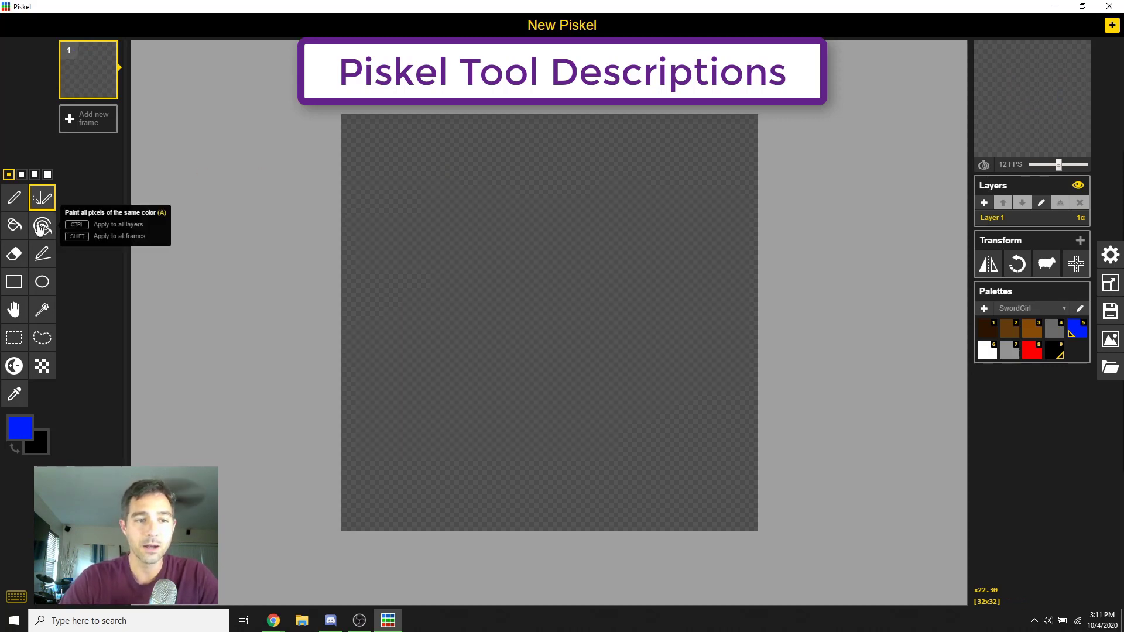
Try the paint bucket by filling the empty canvas with blue, and undo the fill
{"action": "left_click", "coordinate": [16, 227]}
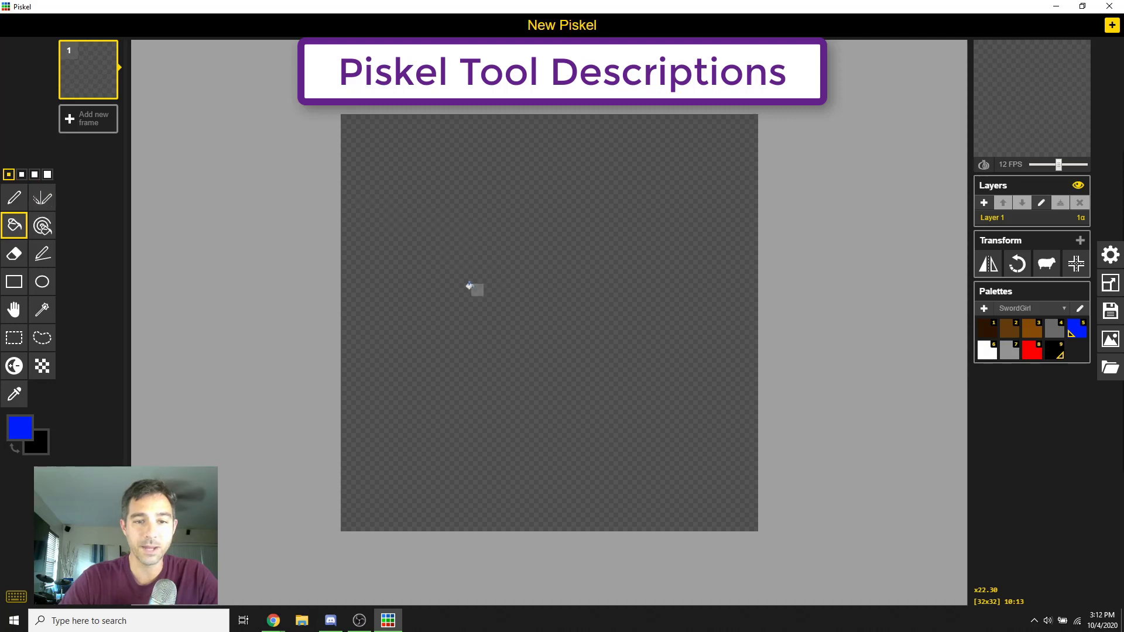
{"action": "left_click", "coordinate": [449, 272]}
{"action": "key", "text": "ctrl+z"}
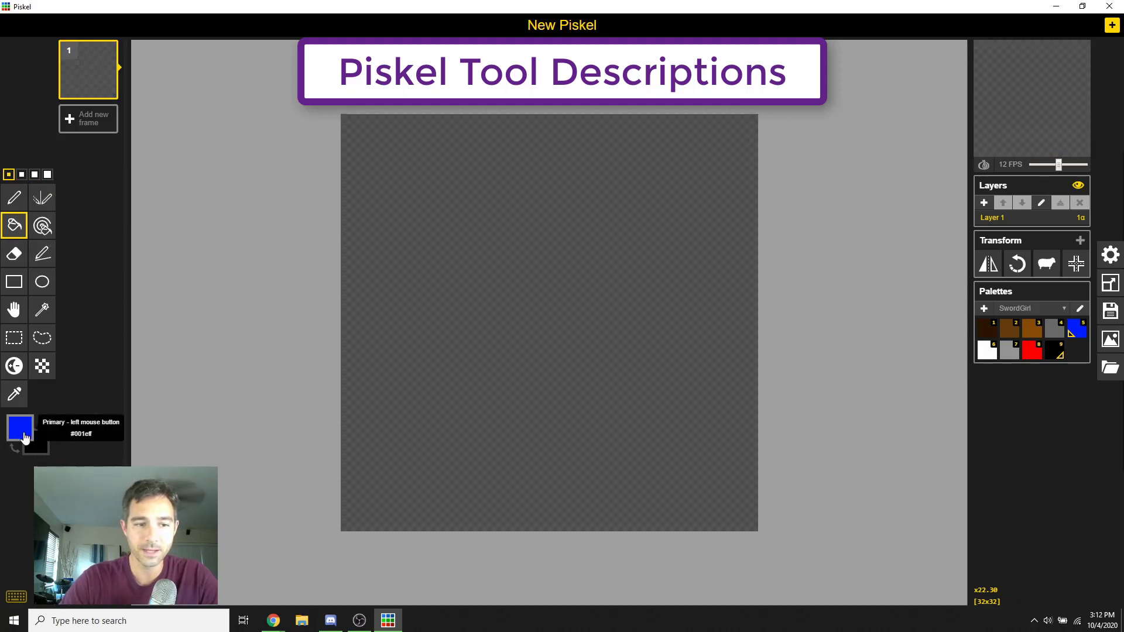
Scribble overlapping freehand lines across the canvas with the pen, using the blue primary color and the black secondary color
{"action": "left_click", "coordinate": [14, 198]}
{"action": "mouse_move", "coordinate": [529, 212]}
{"action": "left_mouse_down"}
{"action": "mouse_move", "coordinate": [503, 225]}
{"action": "mouse_move", "coordinate": [561, 309]}
{"action": "mouse_move", "coordinate": [550, 394]}
{"action": "mouse_move", "coordinate": [570, 462]}
{"action": "left_mouse_up"}
{"action": "mouse_move", "coordinate": [646, 447]}
{"action": "left_mouse_down"}
{"action": "mouse_move", "coordinate": [537, 351]}
{"action": "mouse_move", "coordinate": [448, 330]}
{"action": "mouse_move", "coordinate": [488, 381]}
{"action": "mouse_move", "coordinate": [426, 504]}
{"action": "mouse_move", "coordinate": [424, 471]}
{"action": "left_mouse_up"}
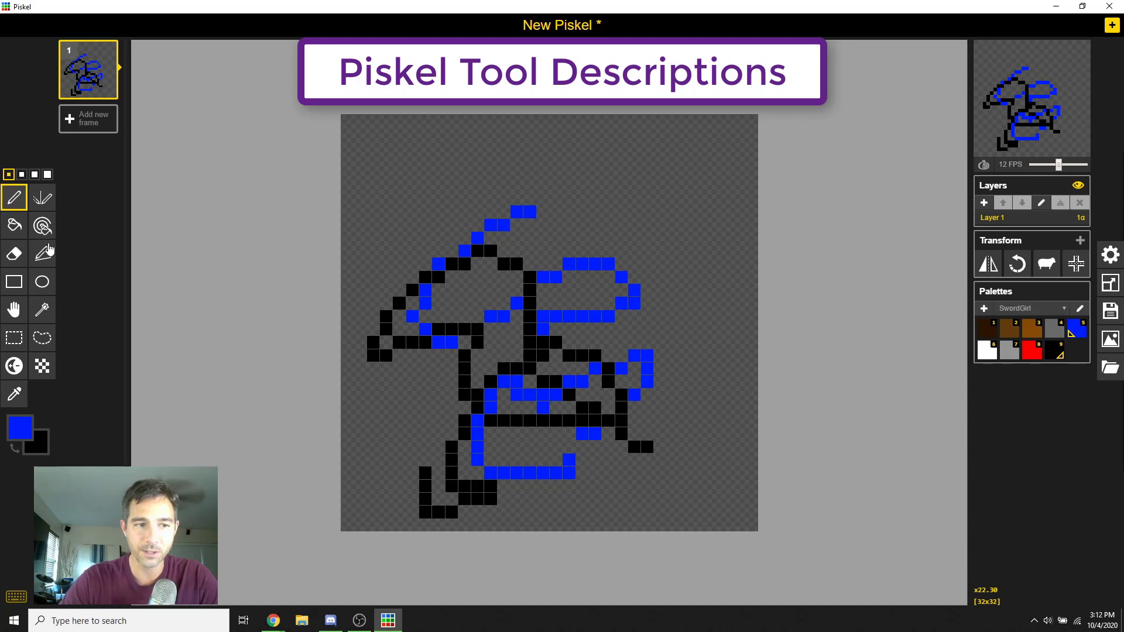
Recolor all blue pixels of the scribble red and all black pixels blue with the same-color paint tool
{"action": "left_click", "coordinate": [42, 225]}
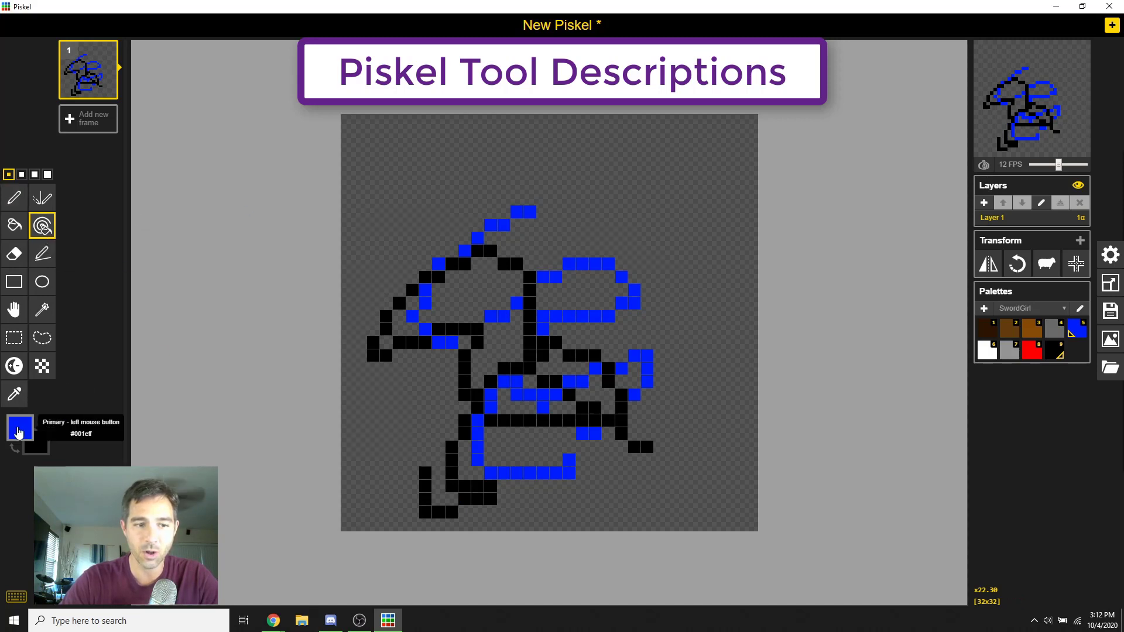
{"action": "left_click", "coordinate": [1032, 351]}
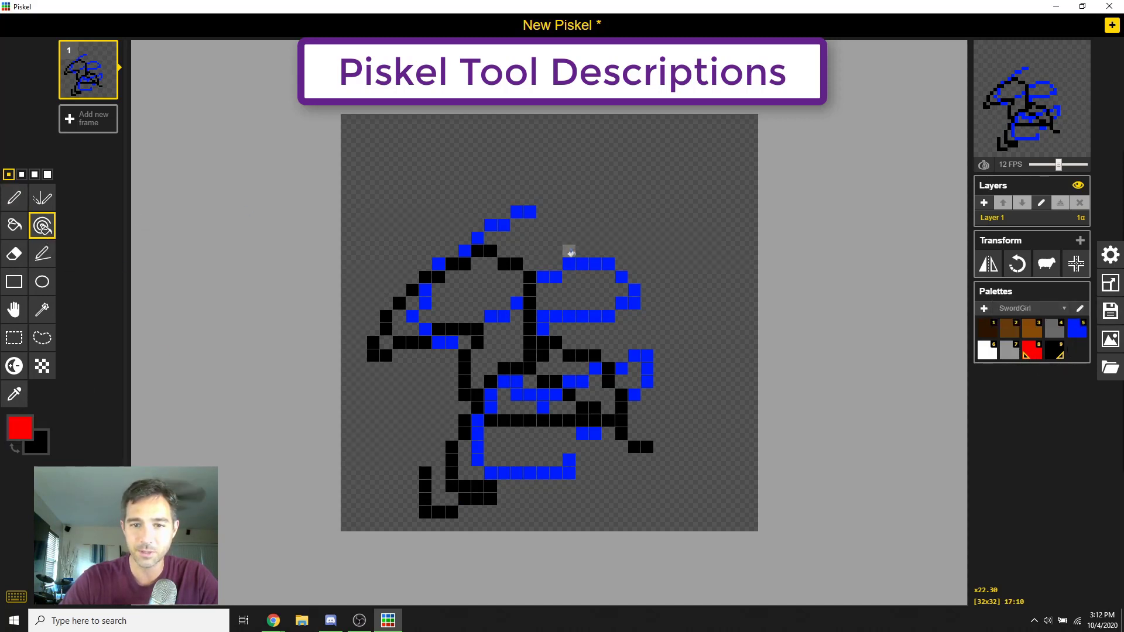
{"action": "left_click", "coordinate": [582, 263]}
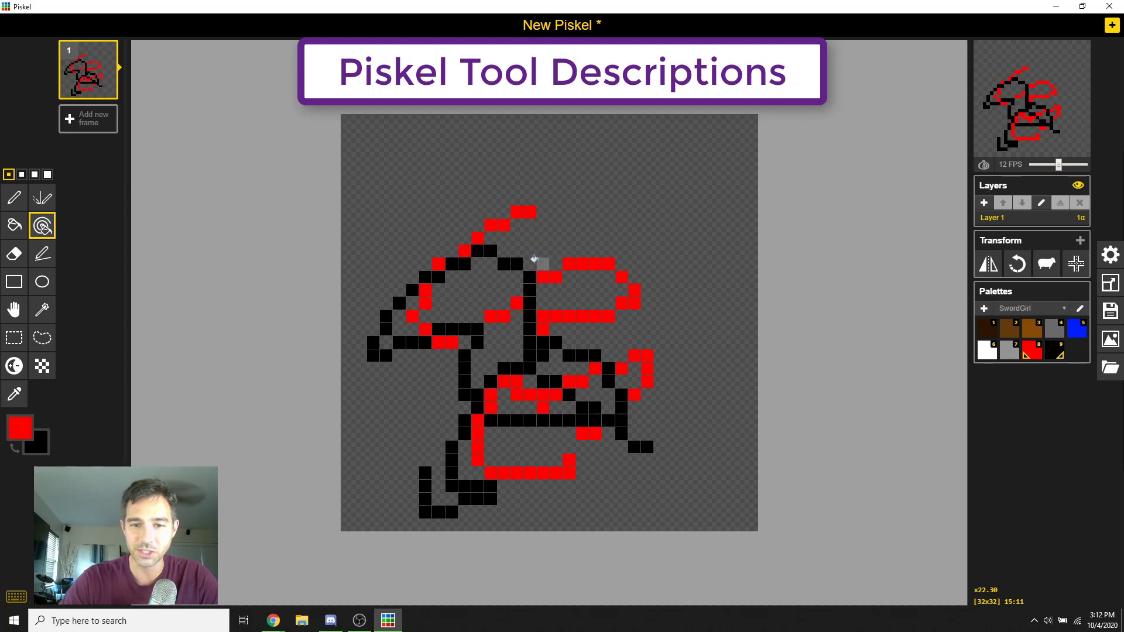
{"action": "left_click", "coordinate": [1083, 334]}
{"action": "left_click", "coordinate": [529, 290]}
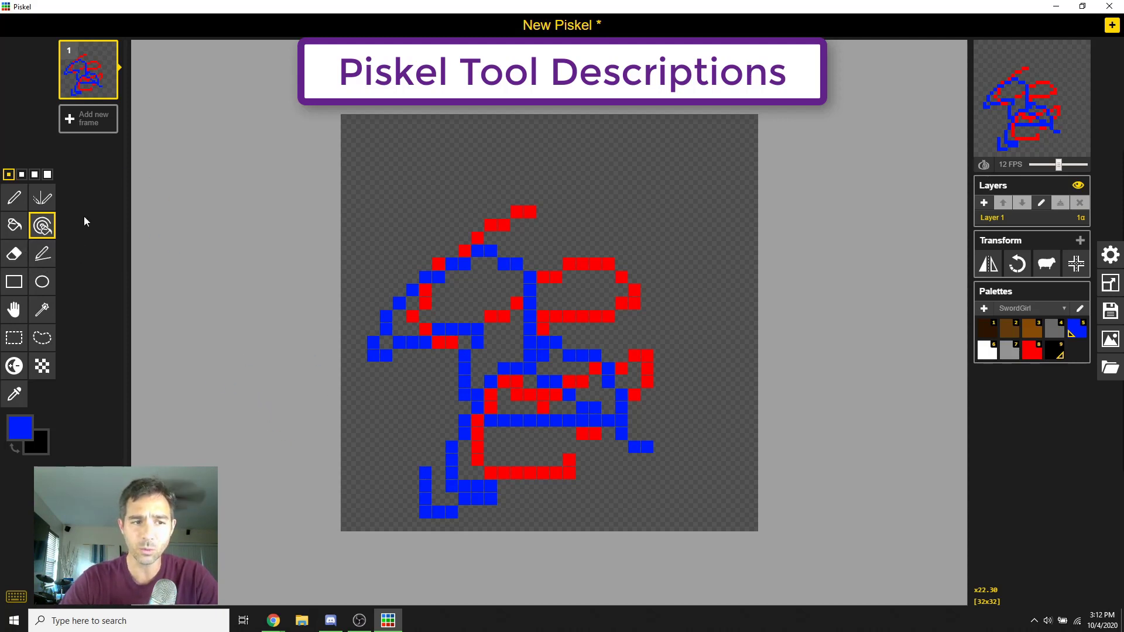
Erase the entire red and blue scribble from the canvas with a greatly enlarged eraser
{"action": "left_click", "coordinate": [14, 257]}
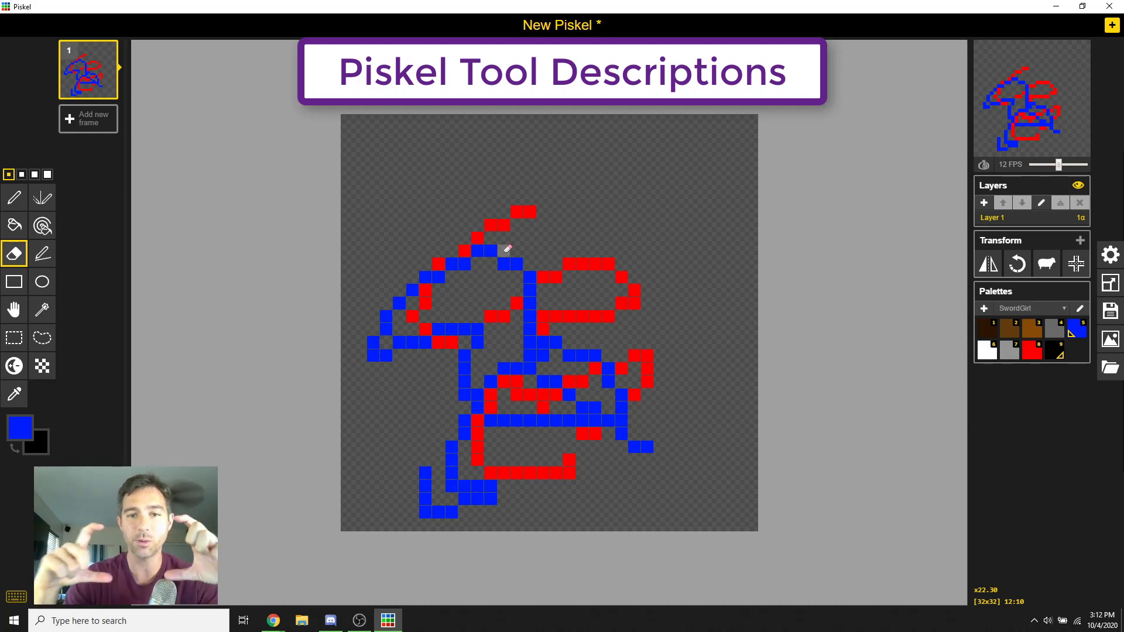
{"action": "key", "text": "bracketright"}
{"action": "key", "text": "bracketright"}
{"action": "key", "text": "bracketright"}
{"action": "key", "text": "bracketright"}
{"action": "key", "text": "bracketright"}
{"action": "key", "text": "bracketright"}
{"action": "key", "text": "bracketright"}
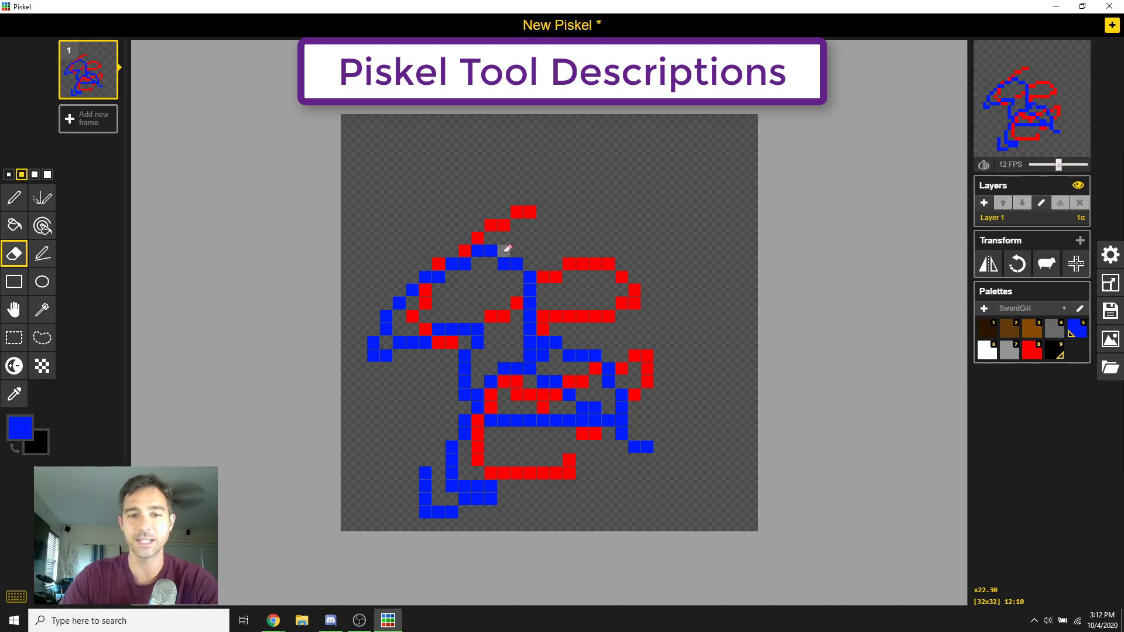
{"action": "mouse_move", "coordinate": [539, 234]}
{"action": "left_mouse_down"}
{"action": "mouse_move", "coordinate": [460, 257]}
{"action": "mouse_move", "coordinate": [429, 325]}
{"action": "mouse_move", "coordinate": [418, 394]}
{"action": "mouse_move", "coordinate": [592, 468]}
{"action": "mouse_move", "coordinate": [438, 392]}
{"action": "mouse_move", "coordinate": [645, 246]}
{"action": "mouse_move", "coordinate": [446, 443]}
{"action": "mouse_move", "coordinate": [493, 477]}
{"action": "left_mouse_up"}
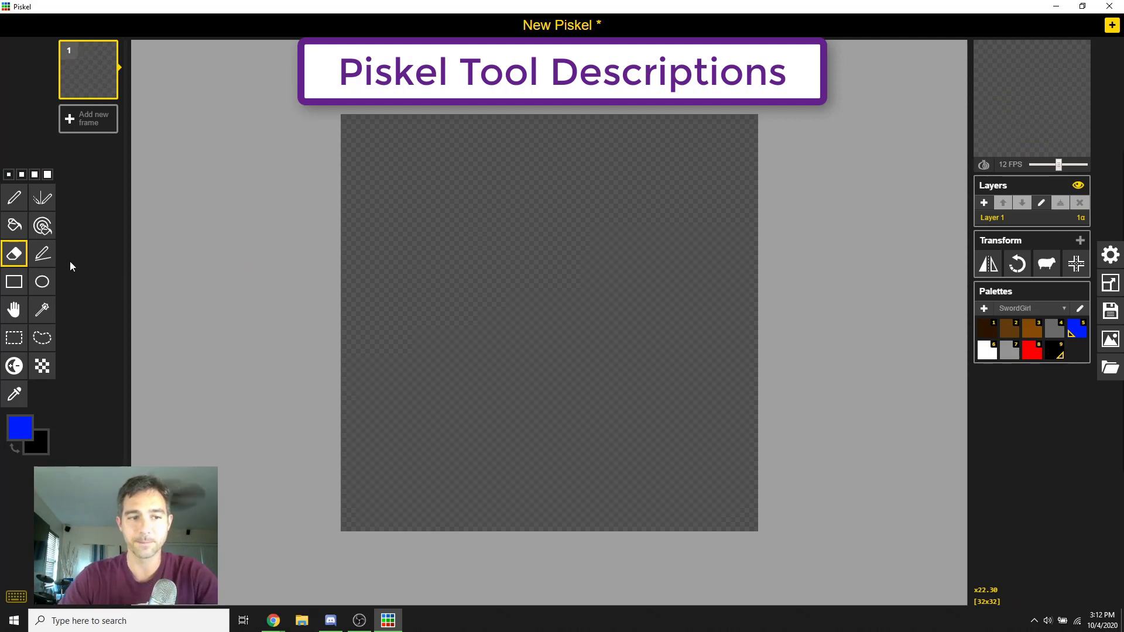
Draw a straight diagonal blue line from the canvas's upper left to near its lower-right corner with the Stroke tool at the smallest pen size
{"action": "left_click", "coordinate": [9, 174]}
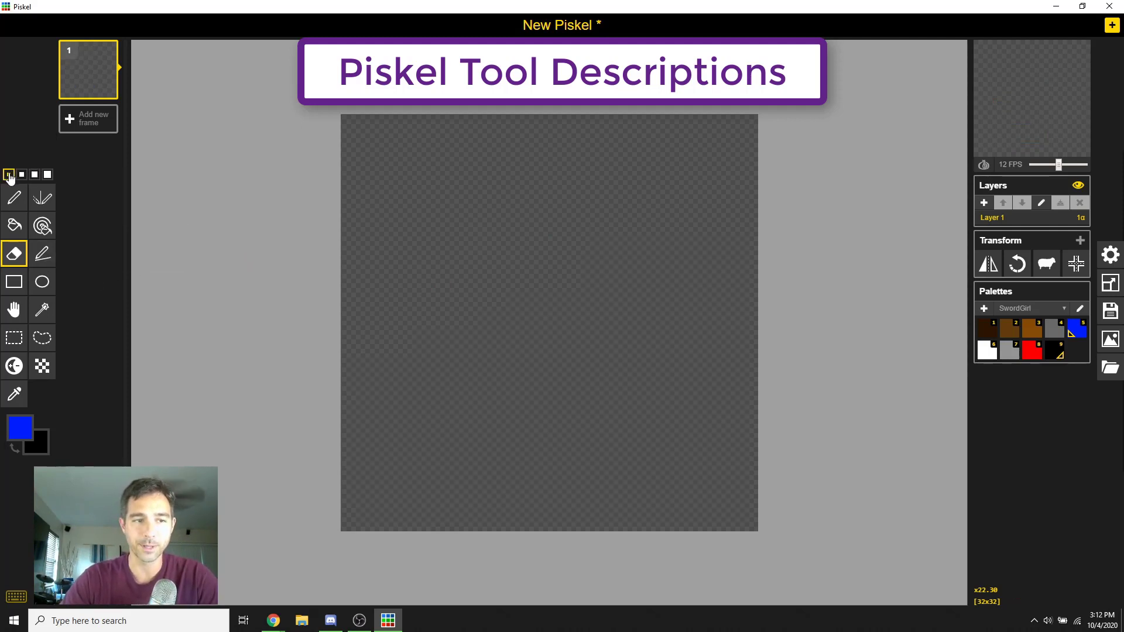
{"action": "left_click", "coordinate": [43, 261]}
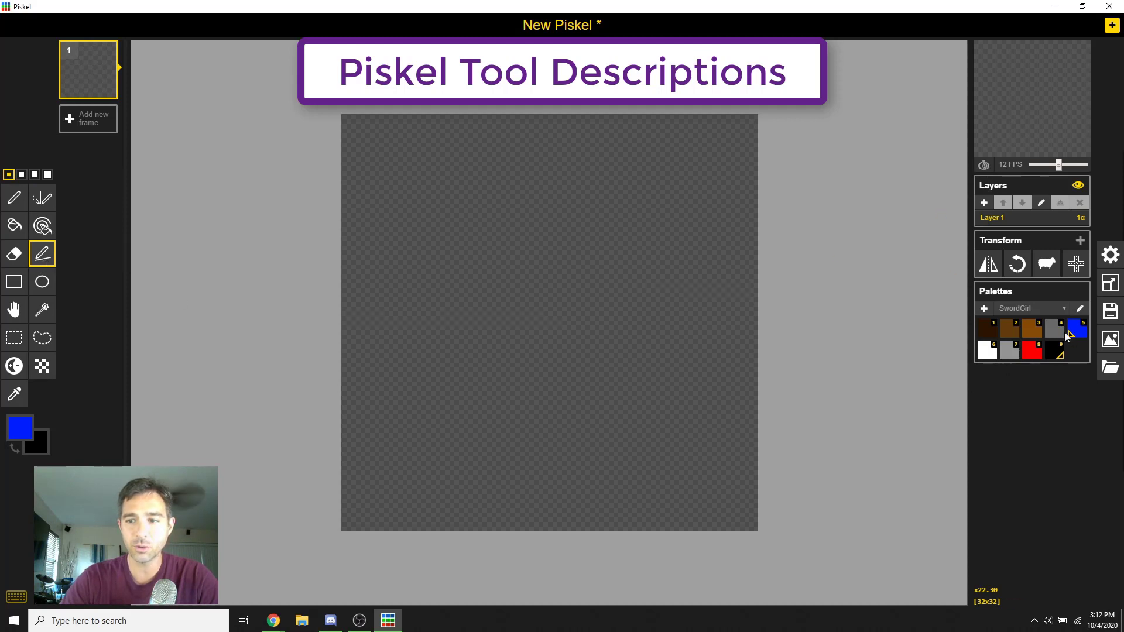
{"action": "mouse_move", "coordinate": [413, 197]}
{"action": "left_mouse_down"}
{"action": "mouse_move", "coordinate": [537, 281]}
{"action": "mouse_move", "coordinate": [404, 377]}
{"action": "mouse_move", "coordinate": [640, 354]}
{"action": "mouse_move", "coordinate": [618, 367]}
{"action": "mouse_move", "coordinate": [632, 431]}
{"action": "mouse_move", "coordinate": [702, 499]}
{"action": "mouse_move", "coordinate": [726, 505]}
{"action": "left_mouse_up"}
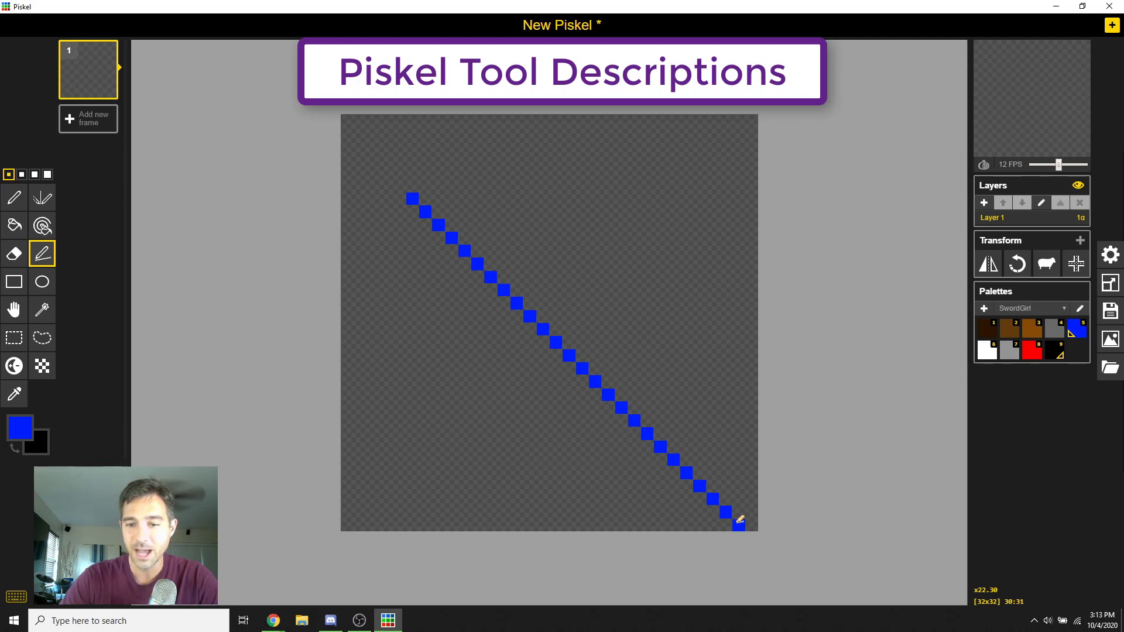
Swing the free end of the blue line up toward the canvas center, and undo the line
{"action": "mouse_move", "coordinate": [738, 518]}
{"action": "left_mouse_down"}
{"action": "mouse_move", "coordinate": [669, 191]}
{"action": "mouse_move", "coordinate": [685, 296]}
{"action": "mouse_move", "coordinate": [727, 300]}
{"action": "mouse_move", "coordinate": [577, 261]}
{"action": "mouse_move", "coordinate": [599, 165]}
{"action": "mouse_move", "coordinate": [620, 286]}
{"action": "mouse_move", "coordinate": [593, 367]}
{"action": "mouse_move", "coordinate": [620, 193]}
{"action": "mouse_move", "coordinate": [598, 302]}
{"action": "left_mouse_up"}
{"action": "key", "text": "ctrl+z"}
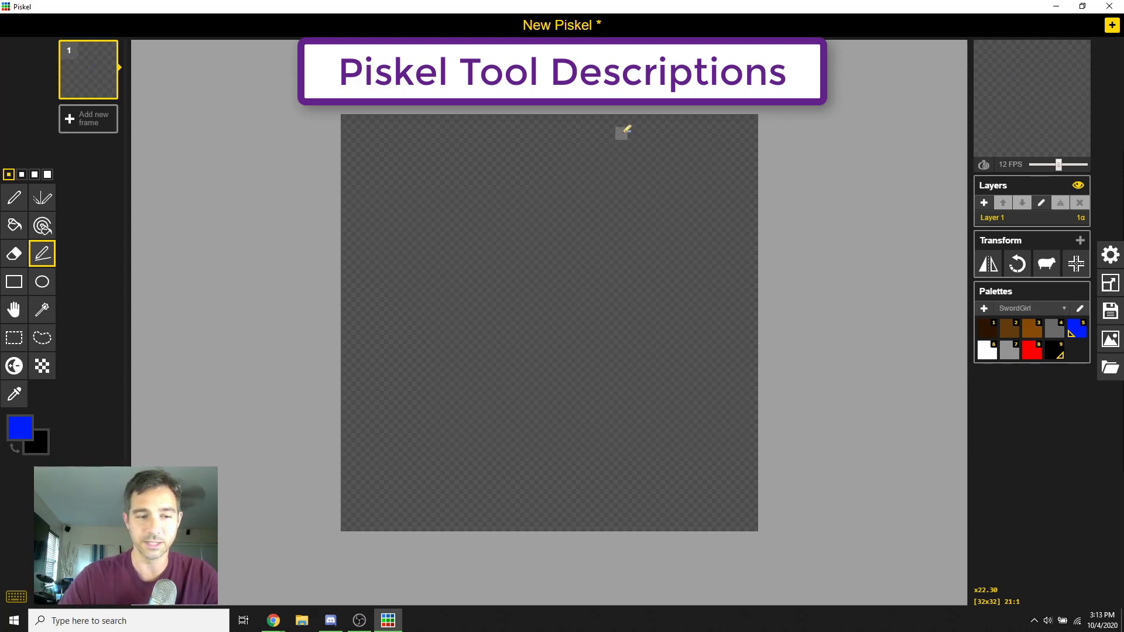
Draw a tall blue rectangle outline near the canvas center and a small blue ellipse outline just above it
{"action": "left_click", "coordinate": [13, 283]}
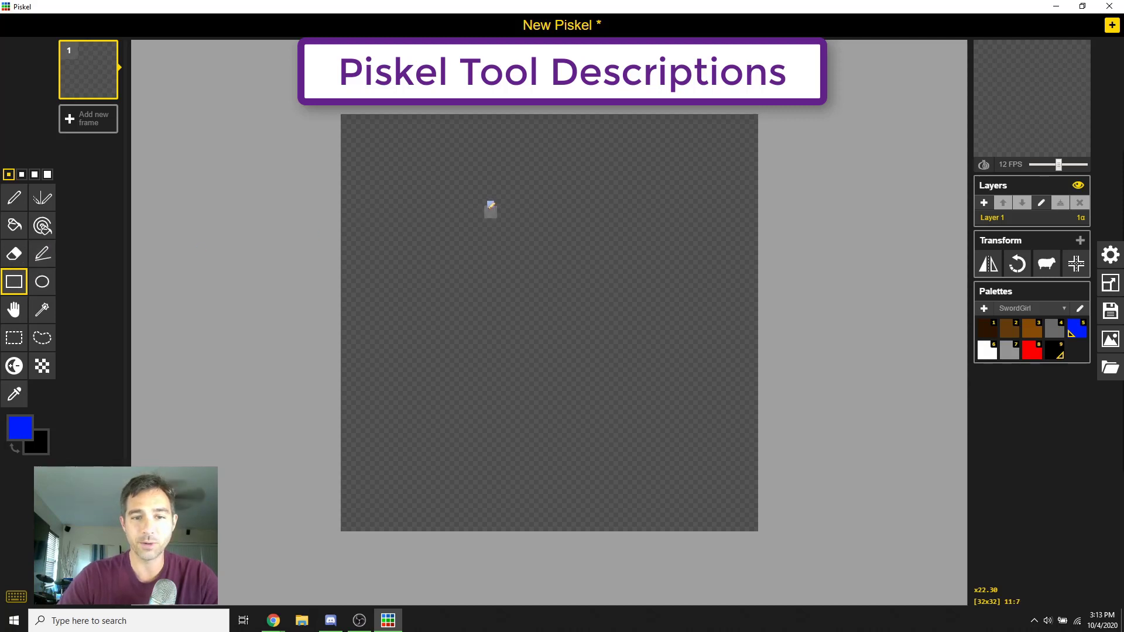
{"action": "left_click_drag", "start_coordinate": [491, 211], "coordinate": [583, 408]}
{"action": "left_click", "coordinate": [42, 282]}
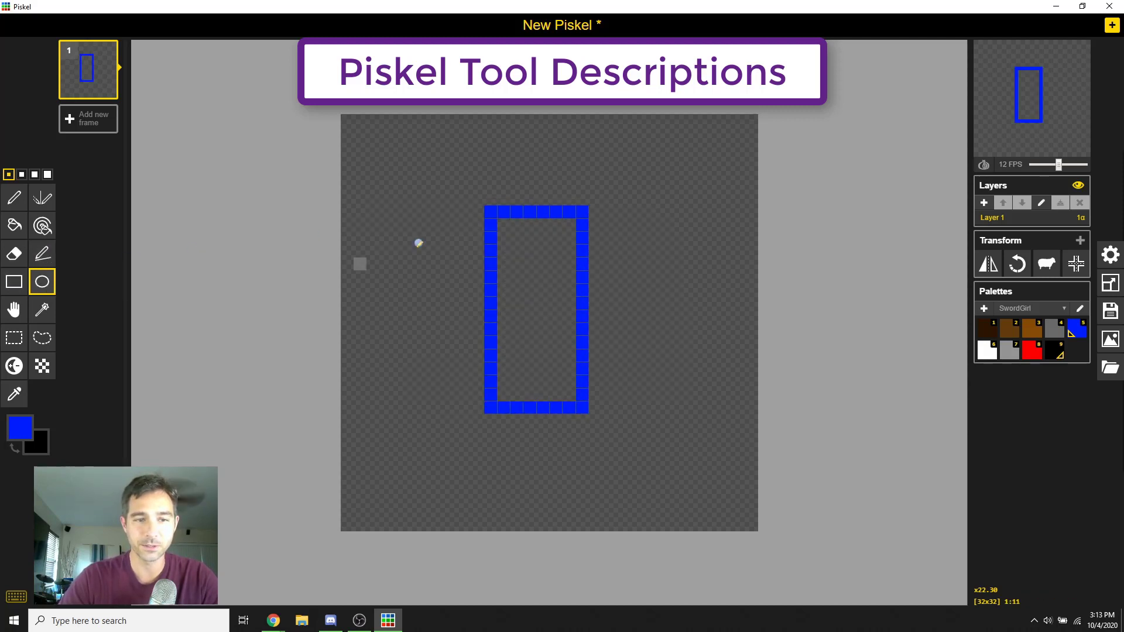
{"action": "left_click_drag", "start_coordinate": [503, 133], "coordinate": [571, 178]}
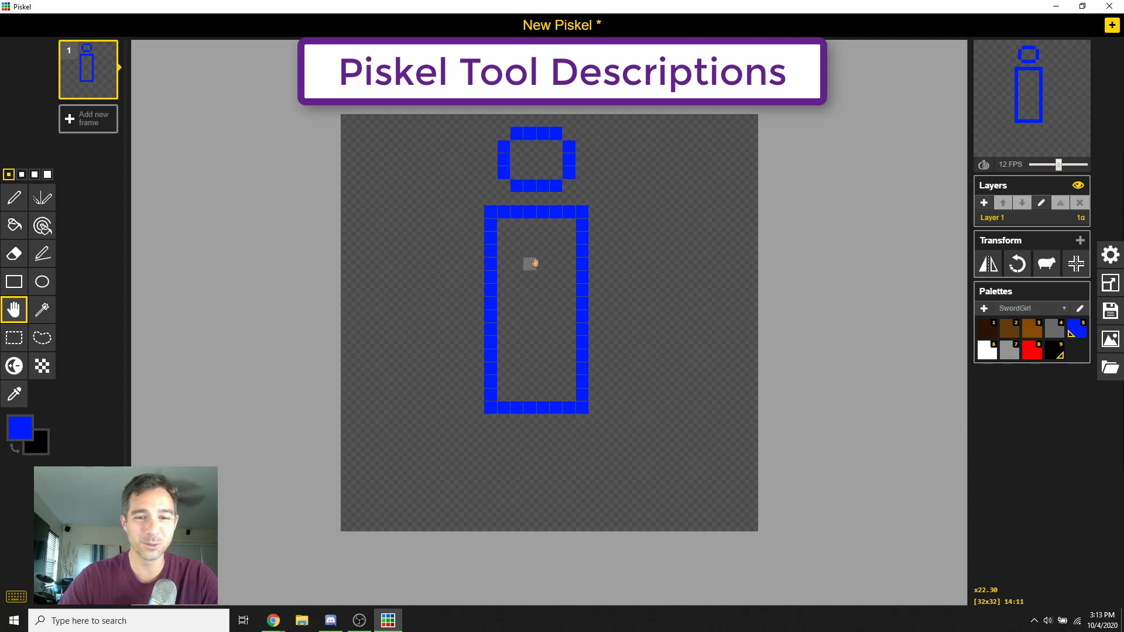
Shift the whole rectangle-and-ellipse drawing down several pixels with the Move tool, adjusting it slightly back up and left
{"action": "mouse_move", "coordinate": [527, 261]}
{"action": "left_mouse_down"}
{"action": "mouse_move", "coordinate": [509, 339]}
{"action": "mouse_move", "coordinate": [489, 339]}
{"action": "mouse_move", "coordinate": [551, 339]}
{"action": "left_mouse_up"}
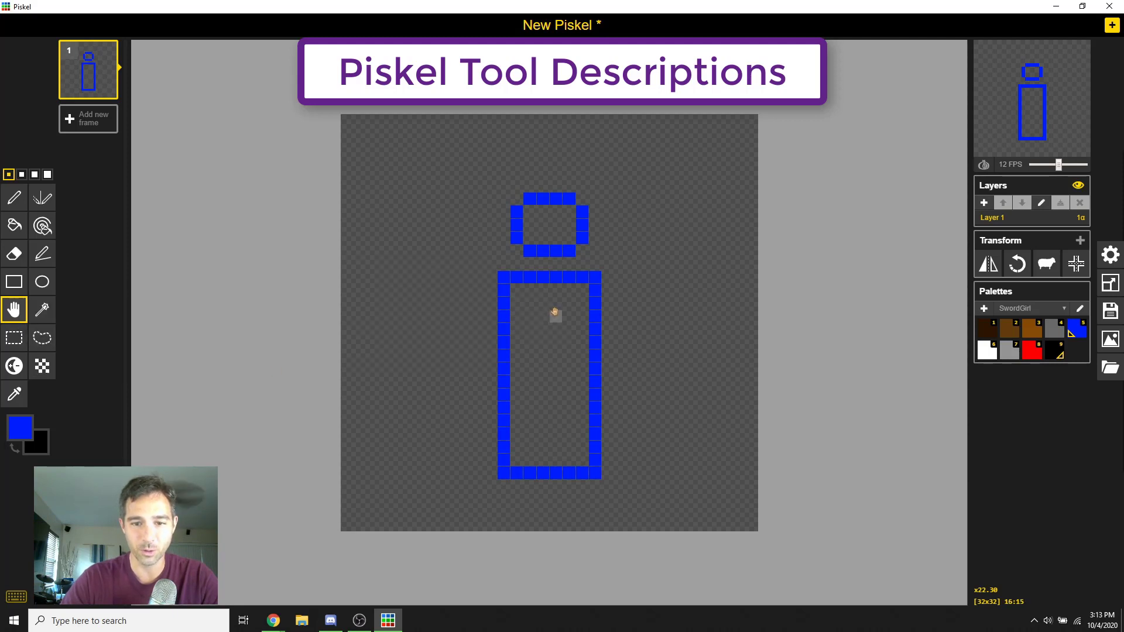
{"action": "mouse_move", "coordinate": [555, 313]}
{"action": "left_mouse_down"}
{"action": "mouse_move", "coordinate": [304, 316]}
{"action": "mouse_move", "coordinate": [545, 299]}
{"action": "left_mouse_up"}
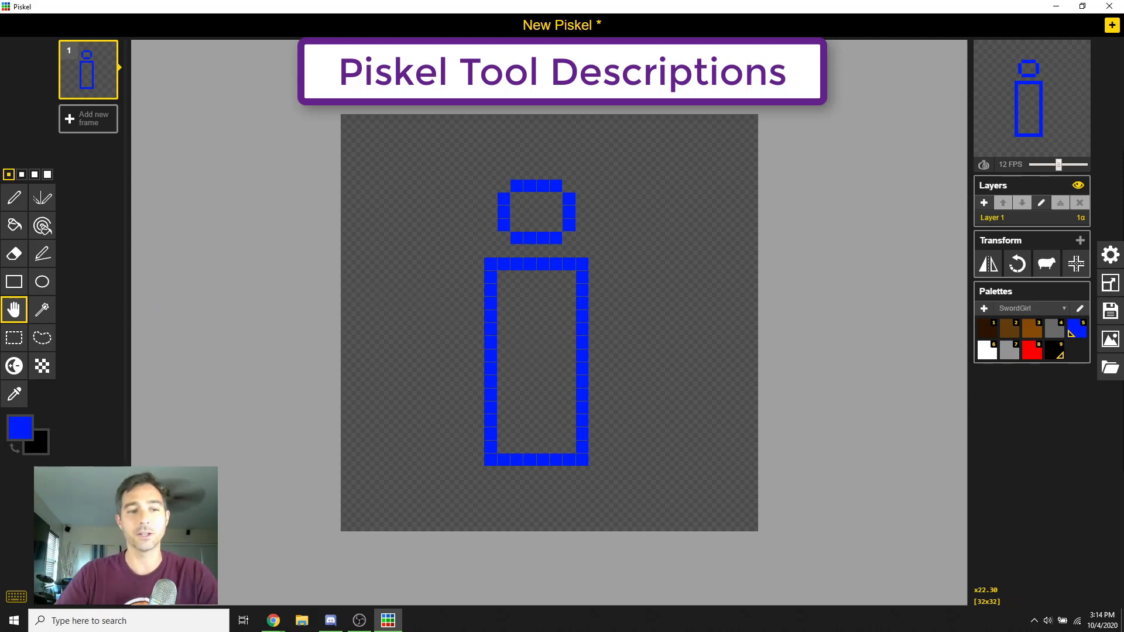
Select the empty area around the figure with shape selection, shift that selection to the right, and dismiss it
{"action": "left_click", "coordinate": [43, 318]}
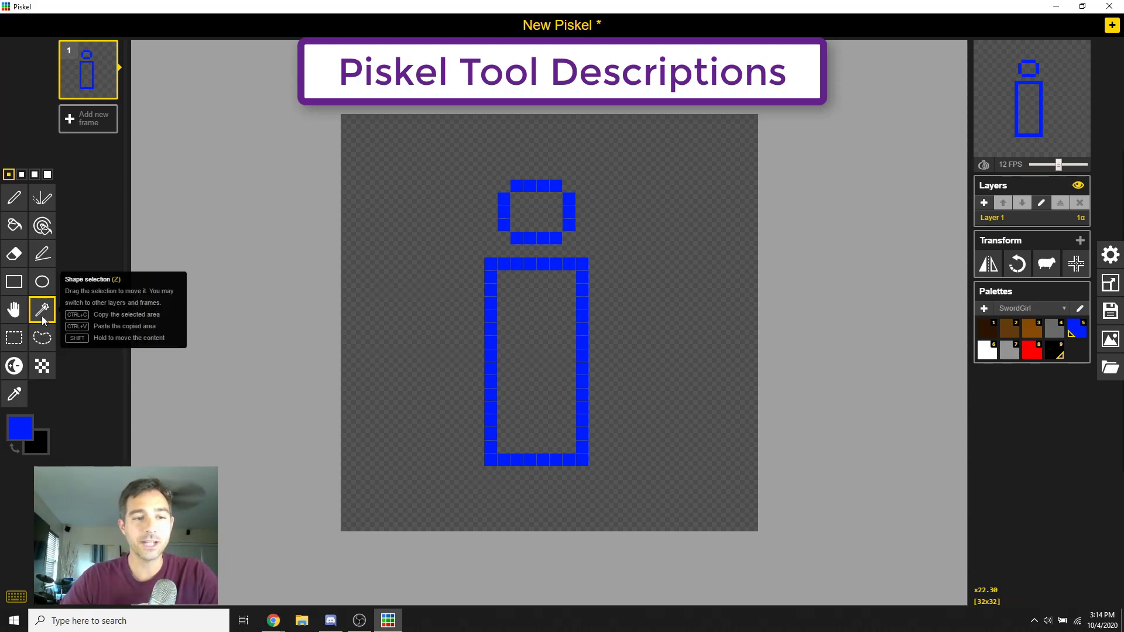
{"action": "left_click", "coordinate": [474, 235]}
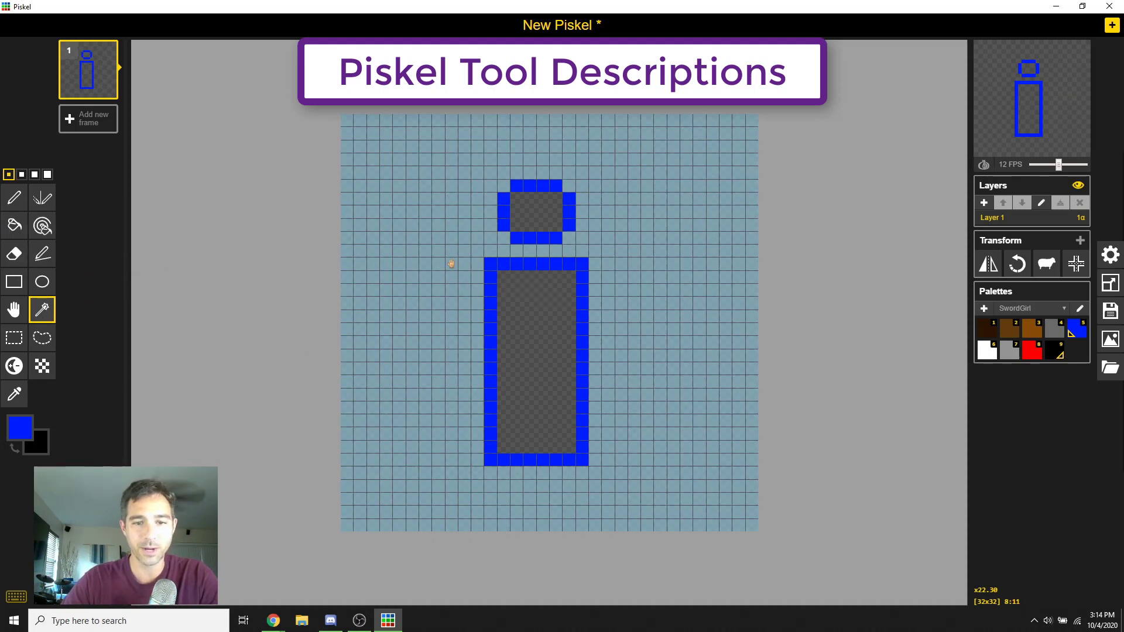
{"action": "left_click_drag", "start_coordinate": [451, 264], "coordinate": [576, 262]}
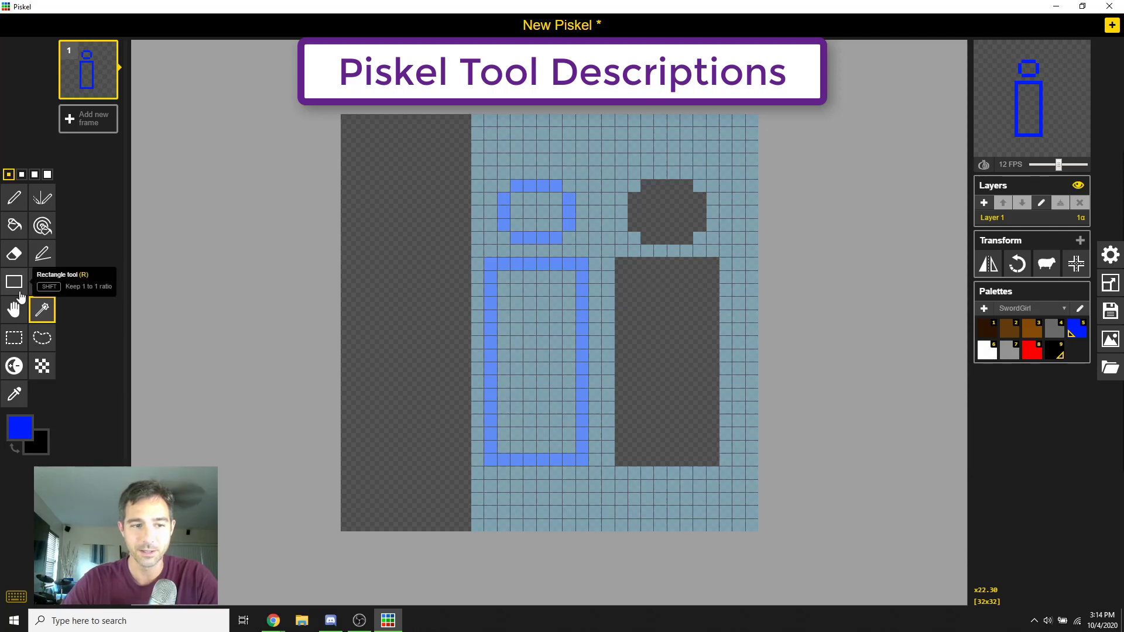
{"action": "left_click", "coordinate": [648, 278]}
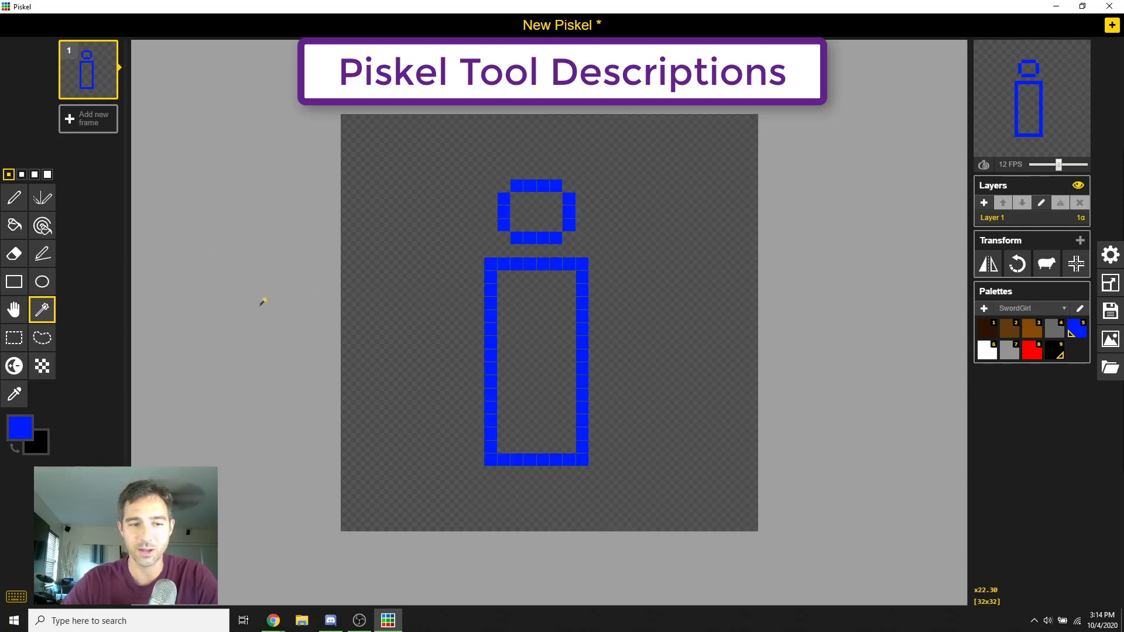
Select the ellipse and rectangle together with a rectangular selection and move them toward the canvas's upper left
{"action": "left_click", "coordinate": [14, 337]}
{"action": "left_click_drag", "start_coordinate": [426, 160], "coordinate": [666, 507]}
{"action": "left_click_drag", "start_coordinate": [550, 320], "coordinate": [477, 306]}
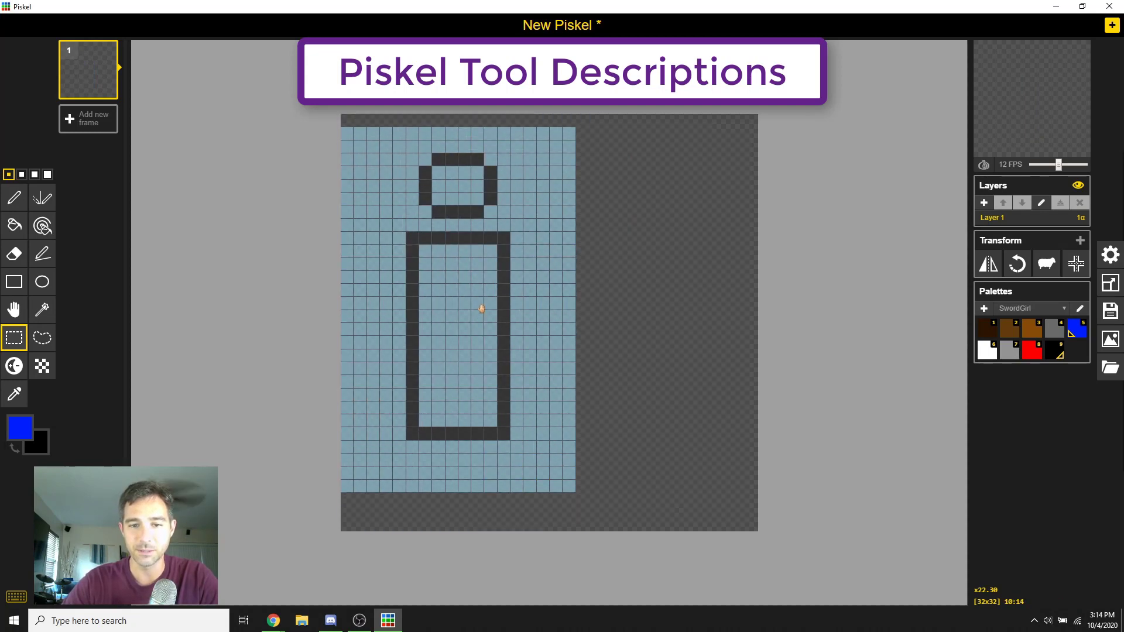
{"action": "left_click", "coordinate": [634, 388]}
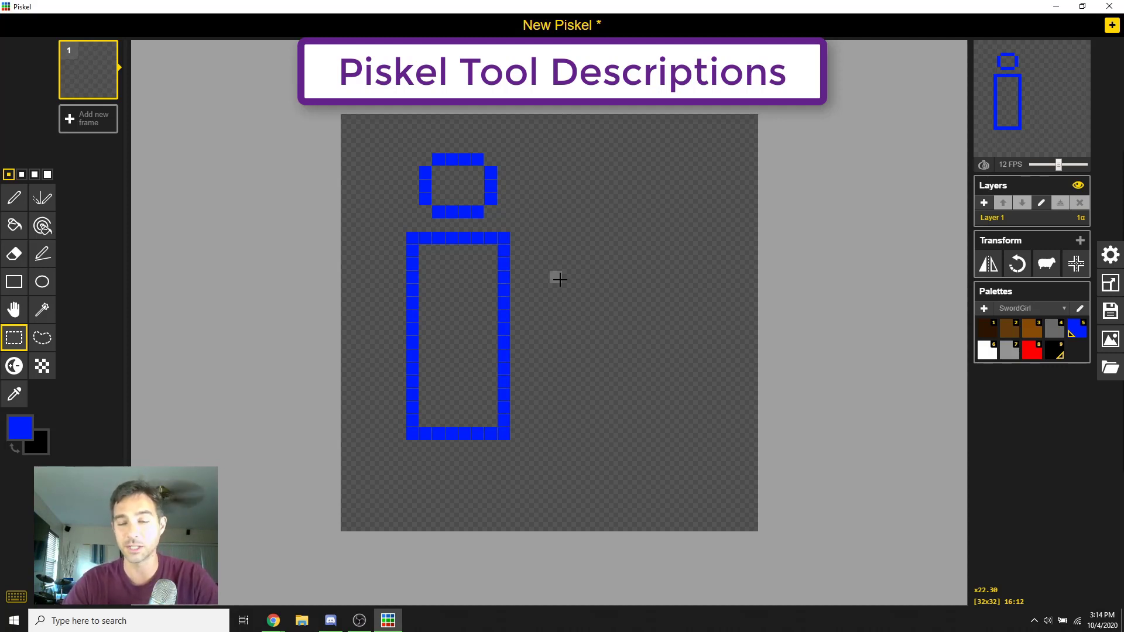
Lasso an irregular area covering the ellipse and most of the rectangle, and move it to the right
{"action": "left_click", "coordinate": [42, 337]}
{"action": "mouse_move", "coordinate": [373, 159]}
{"action": "left_mouse_down"}
{"action": "mouse_move", "coordinate": [436, 143]}
{"action": "mouse_move", "coordinate": [568, 166]}
{"action": "mouse_move", "coordinate": [570, 255]}
{"action": "mouse_move", "coordinate": [623, 330]}
{"action": "mouse_move", "coordinate": [673, 358]}
{"action": "mouse_move", "coordinate": [642, 448]}
{"action": "mouse_move", "coordinate": [539, 431]}
{"action": "mouse_move", "coordinate": [492, 489]}
{"action": "mouse_move", "coordinate": [411, 452]}
{"action": "mouse_move", "coordinate": [450, 389]}
{"action": "mouse_move", "coordinate": [381, 315]}
{"action": "mouse_move", "coordinate": [442, 235]}
{"action": "mouse_move", "coordinate": [355, 227]}
{"action": "left_mouse_up"}
{"action": "mouse_move", "coordinate": [530, 227]}
{"action": "left_mouse_down"}
{"action": "mouse_move", "coordinate": [609, 305]}
{"action": "mouse_move", "coordinate": [512, 205]}
{"action": "mouse_move", "coordinate": [635, 226]}
{"action": "left_mouse_up"}
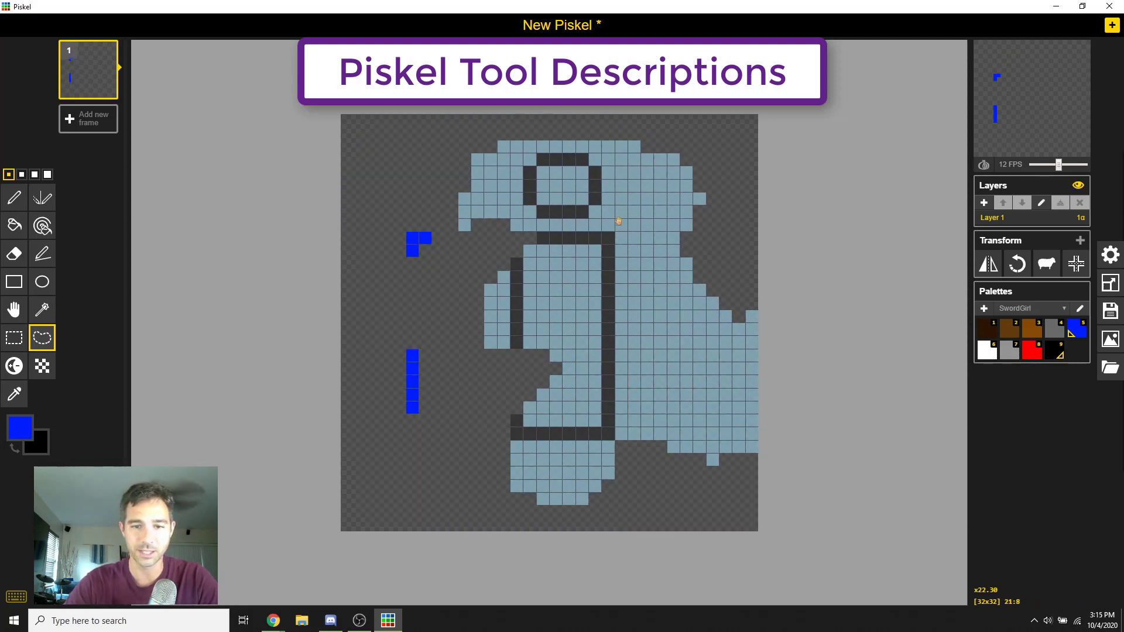
{"action": "left_click", "coordinate": [412, 407]}
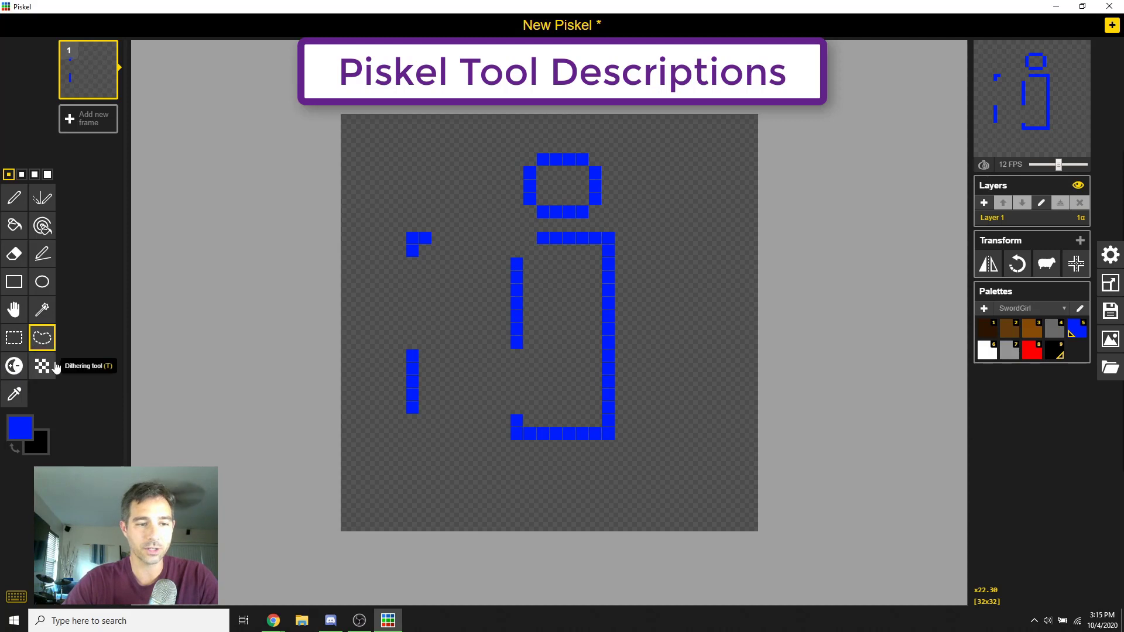
Lighten the rectangle's right, top and bottom edges with the Lighten tool, and darken its bottom edge and detached left edge
{"action": "left_click", "coordinate": [14, 367]}
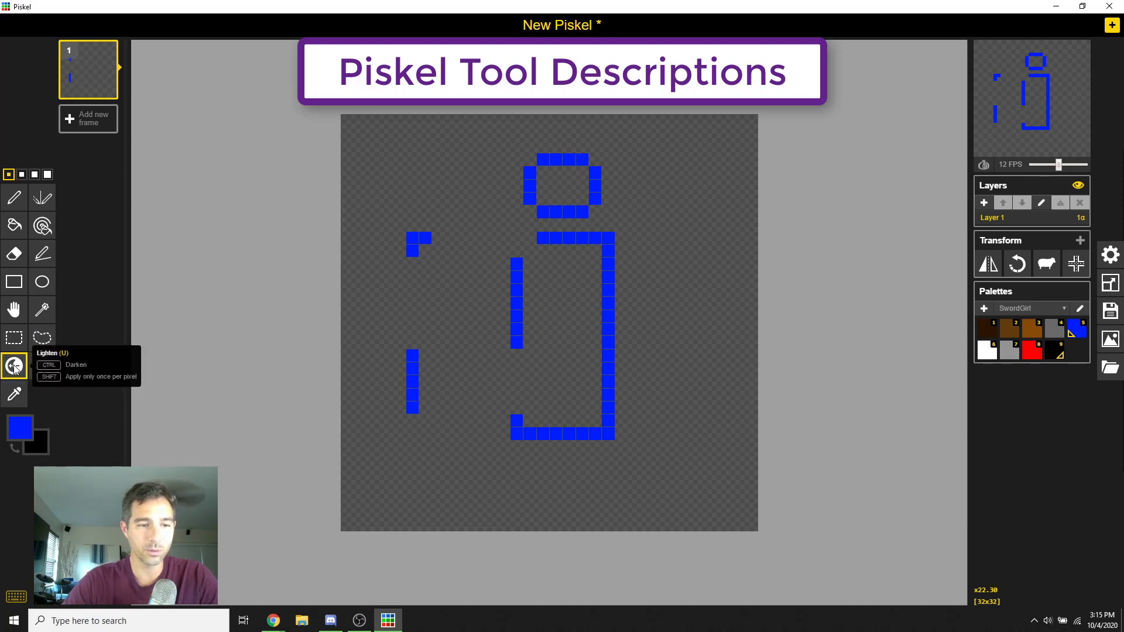
{"action": "mouse_move", "coordinate": [609, 248]}
{"action": "left_mouse_down"}
{"action": "mouse_move", "coordinate": [607, 390]}
{"action": "mouse_move", "coordinate": [610, 241]}
{"action": "left_mouse_up"}
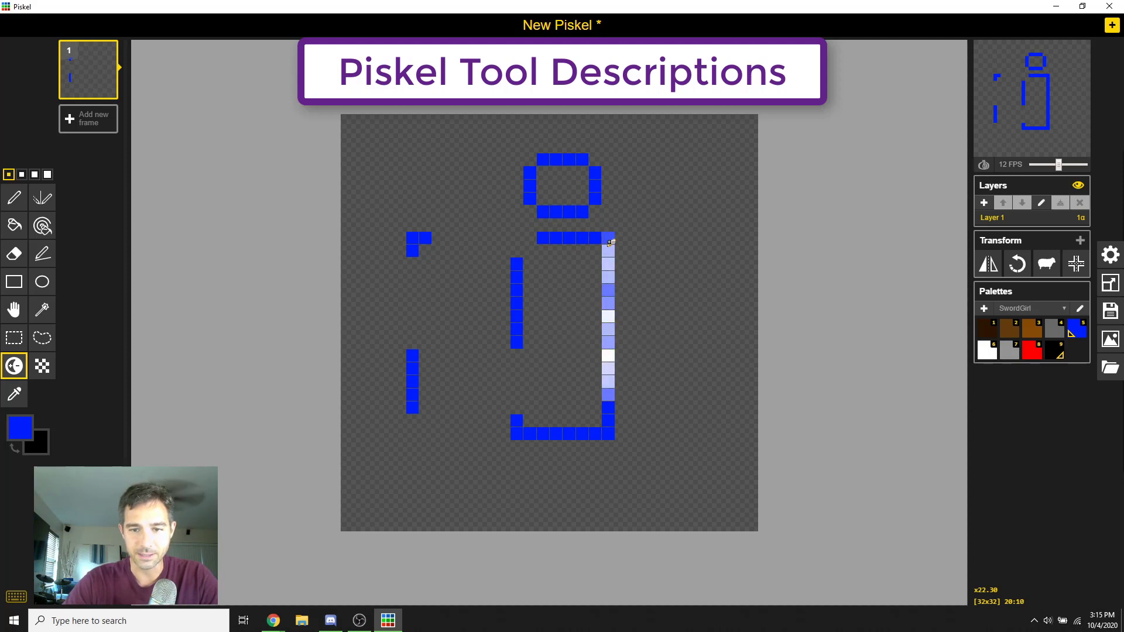
{"action": "left_click", "coordinate": [559, 239]}
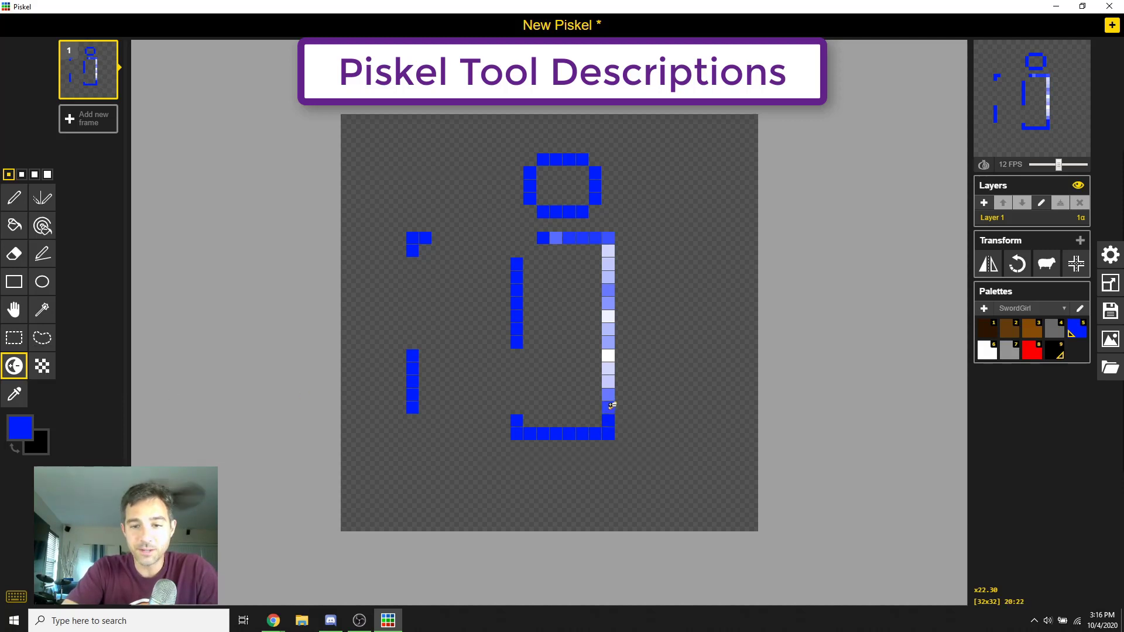
{"action": "left_click_drag", "start_coordinate": [557, 435], "coordinate": [516, 434]}
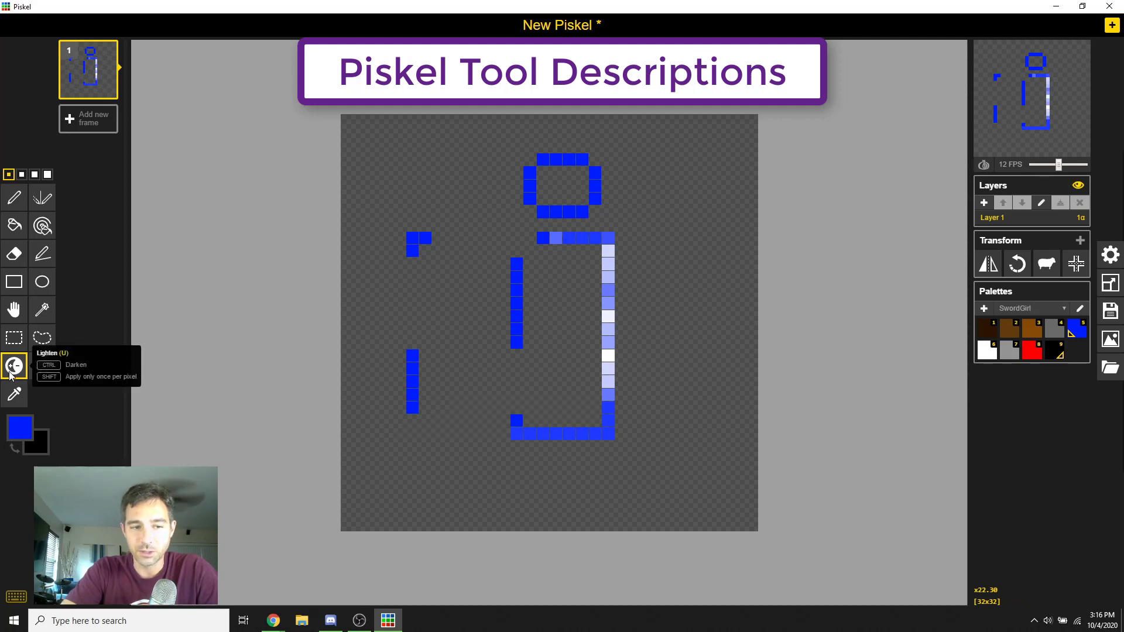
{"action": "left_click_drag", "start_coordinate": [525, 434], "coordinate": [612, 428]}
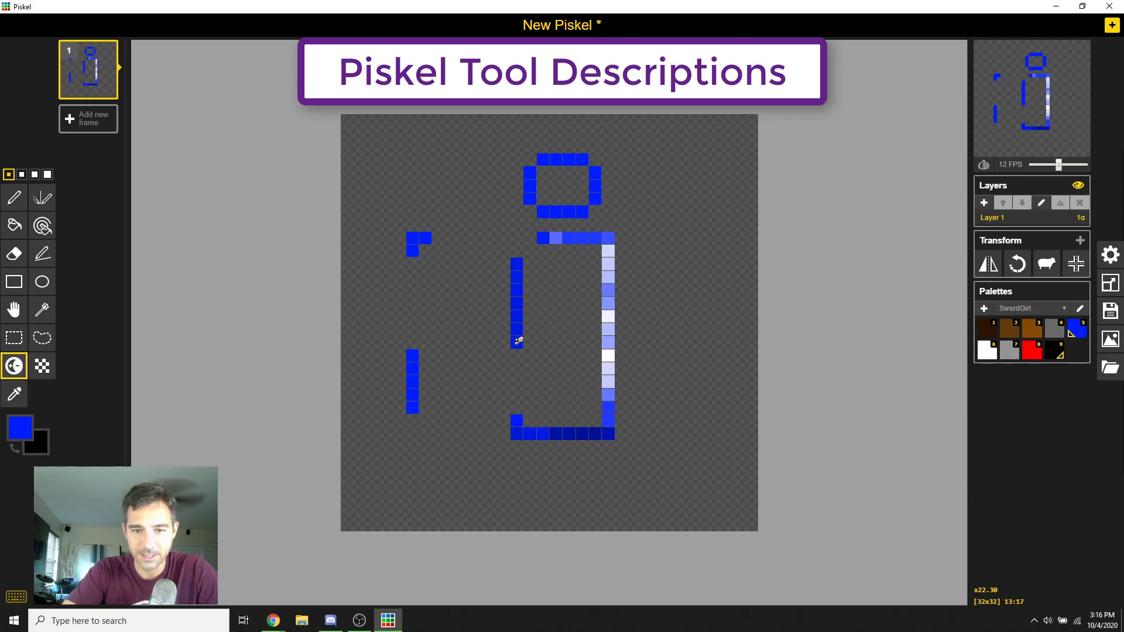
Draw a looping freehand line over the figure with the Dithering tool, alternating blue and black pixels
{"action": "left_click", "coordinate": [43, 366]}
{"action": "mouse_move", "coordinate": [438, 186]}
{"action": "left_mouse_down"}
{"action": "mouse_move", "coordinate": [517, 231]}
{"action": "mouse_move", "coordinate": [486, 355]}
{"action": "mouse_move", "coordinate": [419, 408]}
{"action": "mouse_move", "coordinate": [451, 434]}
{"action": "left_mouse_up"}
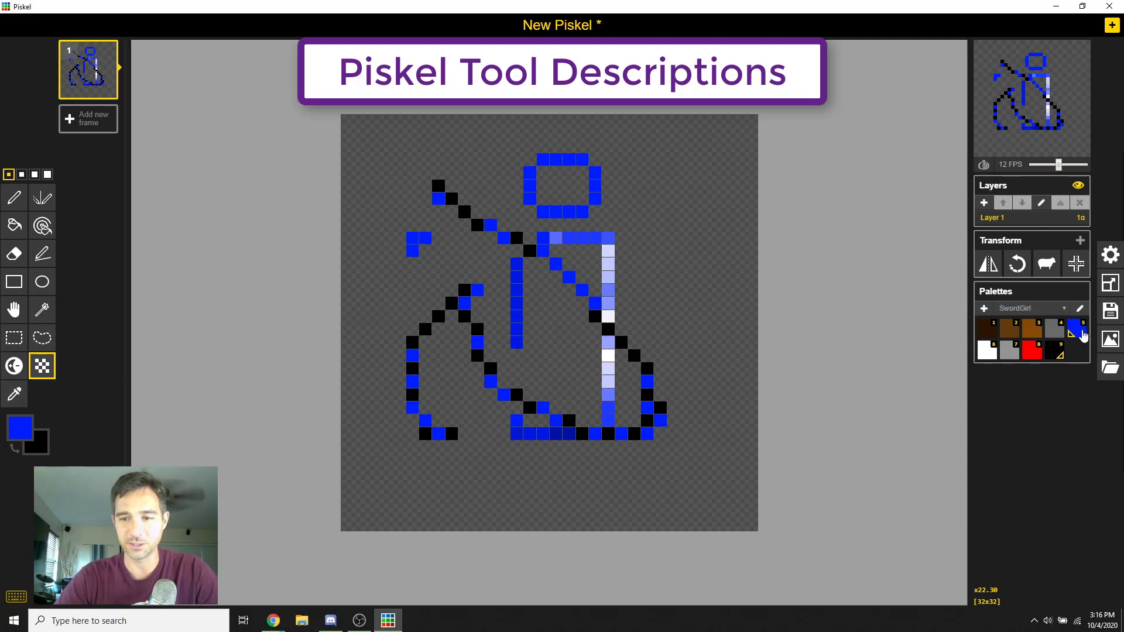
Cover the whole canvas in blue by filling the background and painting over the remaining pixels with the largest pen size
{"action": "left_click", "coordinate": [14, 225]}
{"action": "left_click", "coordinate": [372, 263]}
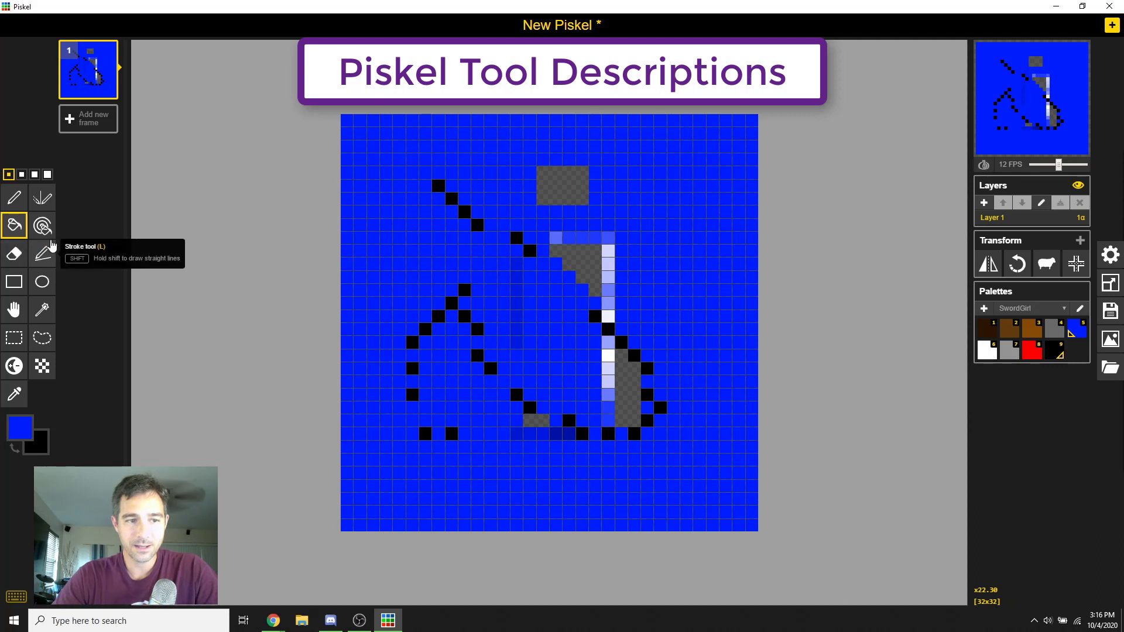
{"action": "left_click", "coordinate": [14, 197]}
{"action": "left_click", "coordinate": [47, 175]}
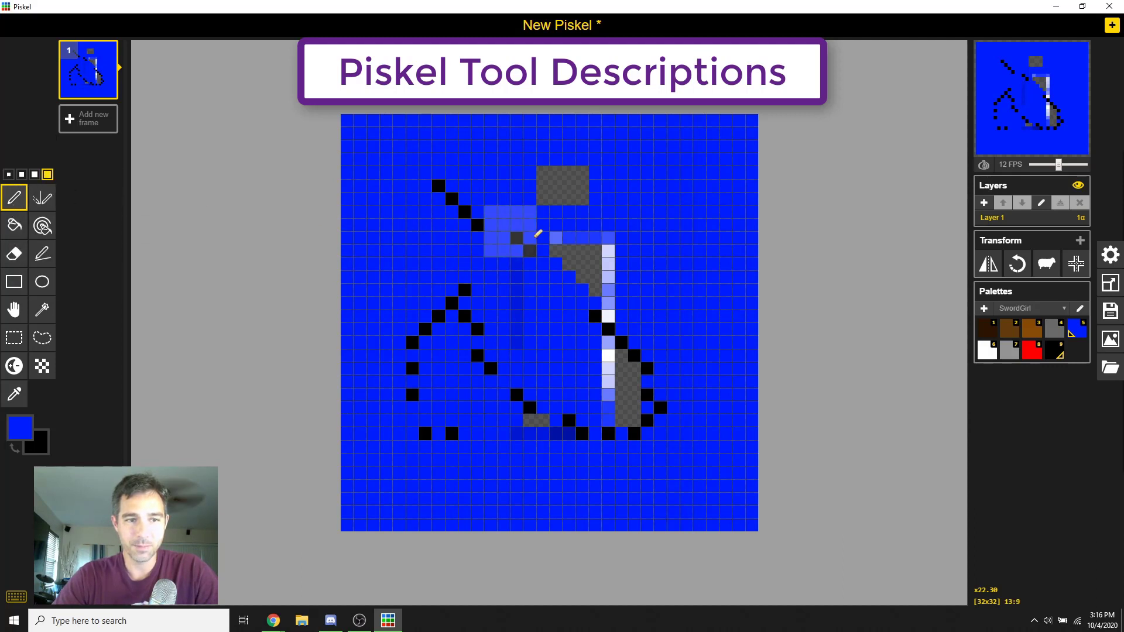
{"action": "mouse_move", "coordinate": [515, 234]}
{"action": "left_mouse_down"}
{"action": "mouse_move", "coordinate": [498, 216]}
{"action": "mouse_move", "coordinate": [438, 273]}
{"action": "mouse_move", "coordinate": [627, 258]}
{"action": "mouse_move", "coordinate": [599, 326]}
{"action": "mouse_move", "coordinate": [441, 397]}
{"action": "mouse_move", "coordinate": [504, 454]}
{"action": "mouse_move", "coordinate": [521, 431]}
{"action": "mouse_move", "coordinate": [611, 379]}
{"action": "mouse_move", "coordinate": [510, 402]}
{"action": "left_mouse_up"}
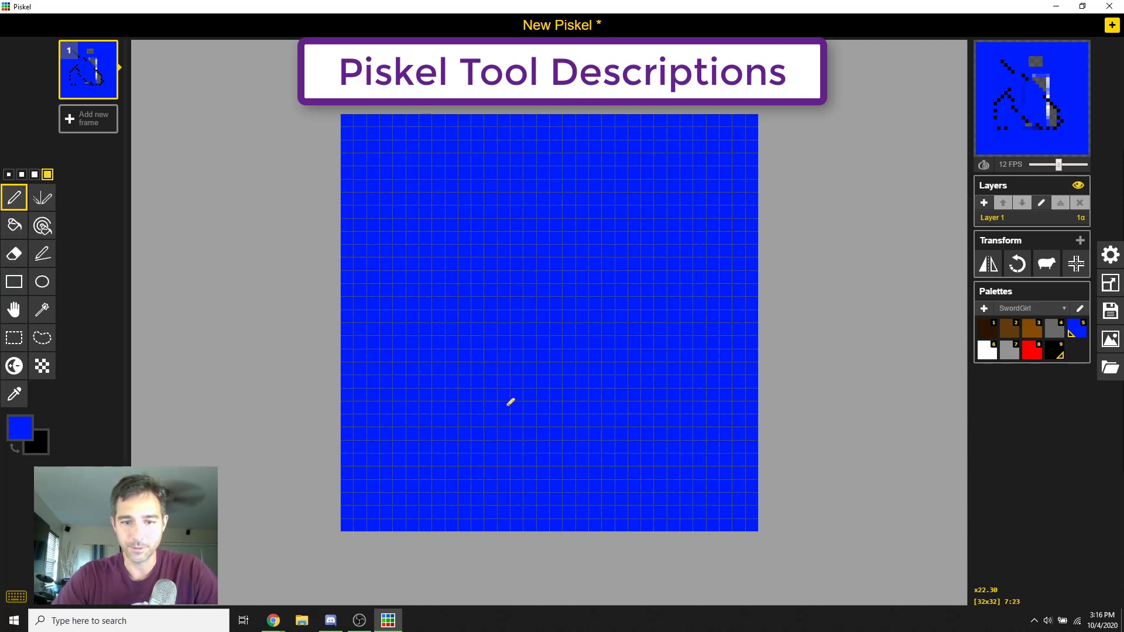
Try two roughly vertical blue-and-black checkered strips on the blue canvas with the Dithering tool at the largest size, and undo them
{"action": "left_click", "coordinate": [42, 366]}
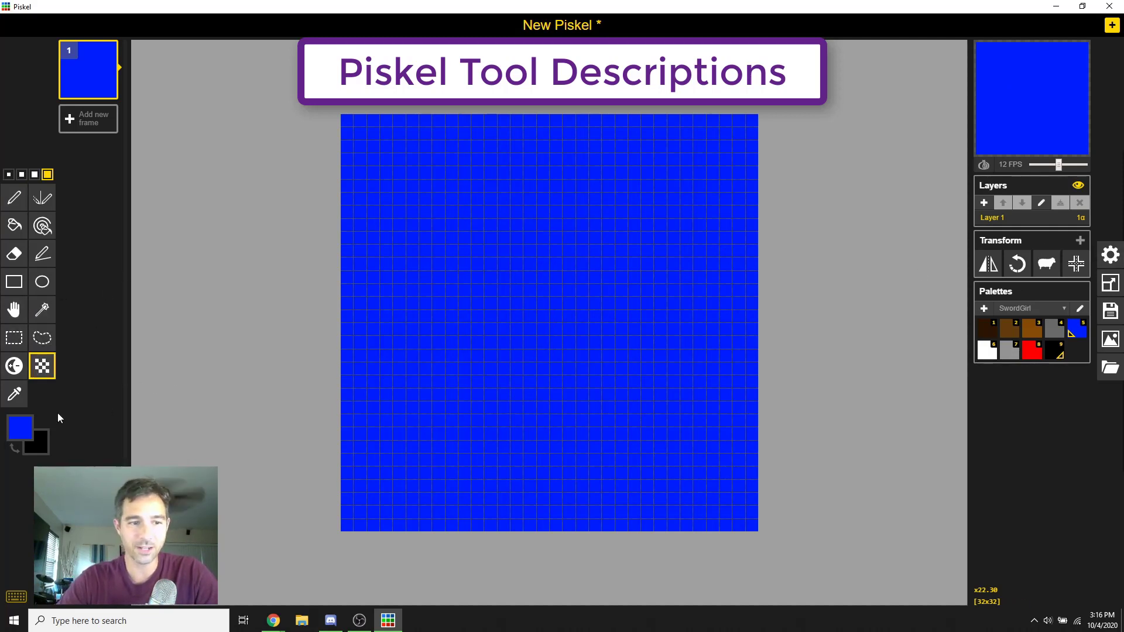
{"action": "left_click_drag", "start_coordinate": [585, 176], "coordinate": [603, 388]}
{"action": "left_click_drag", "start_coordinate": [391, 136], "coordinate": [441, 354]}
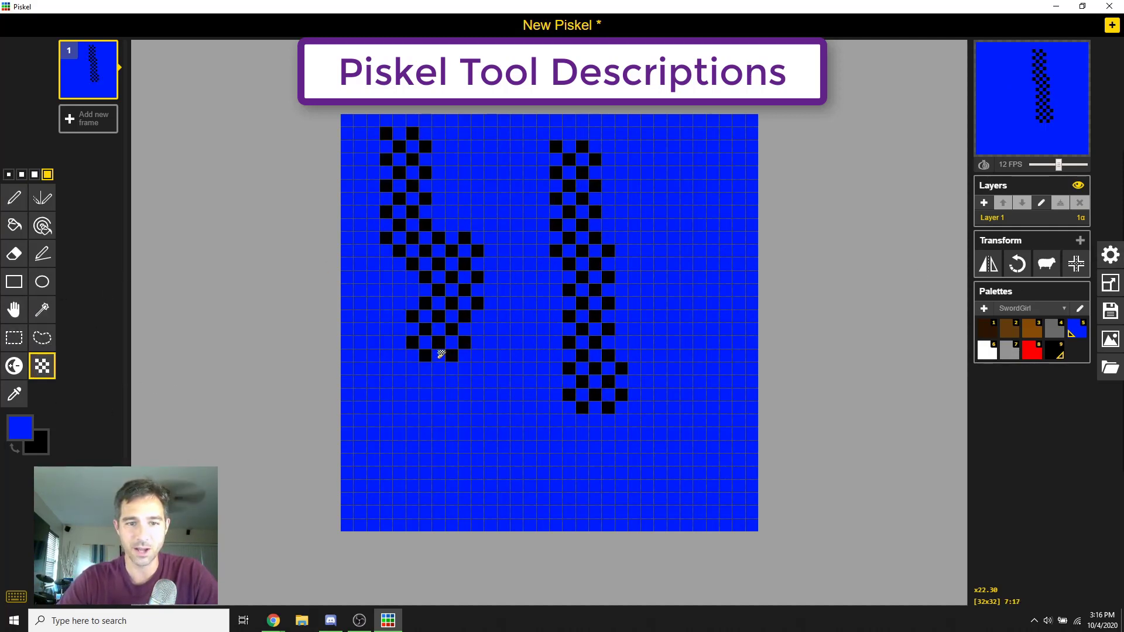
{"action": "left_click", "coordinate": [445, 378]}
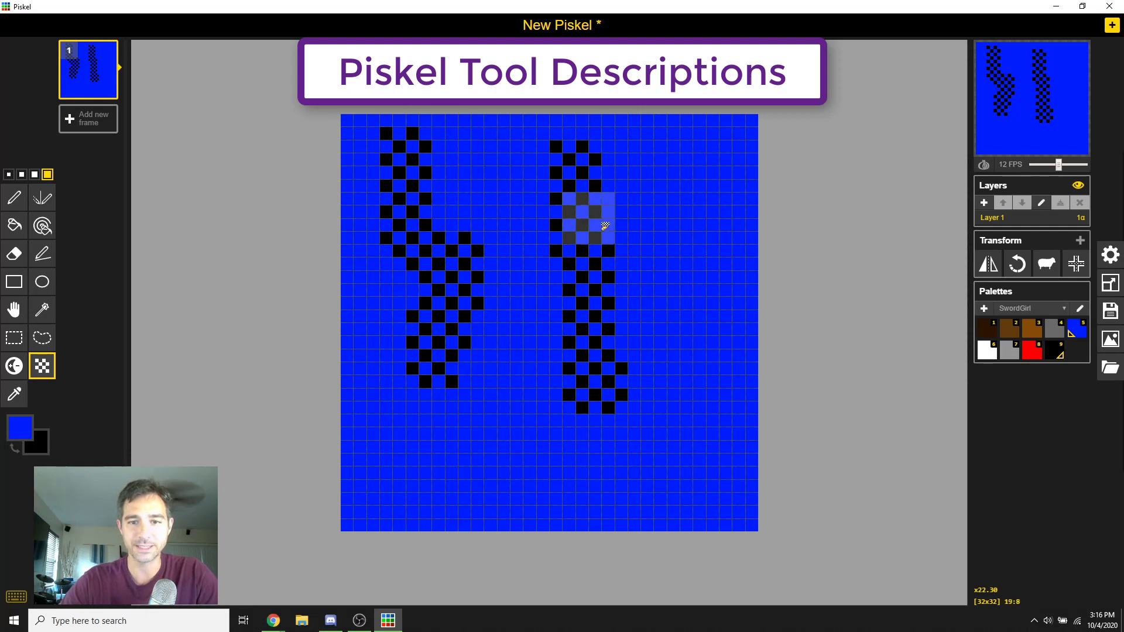
{"action": "key", "text": "ctrl+z"}
{"action": "key", "text": "ctrl+z"}
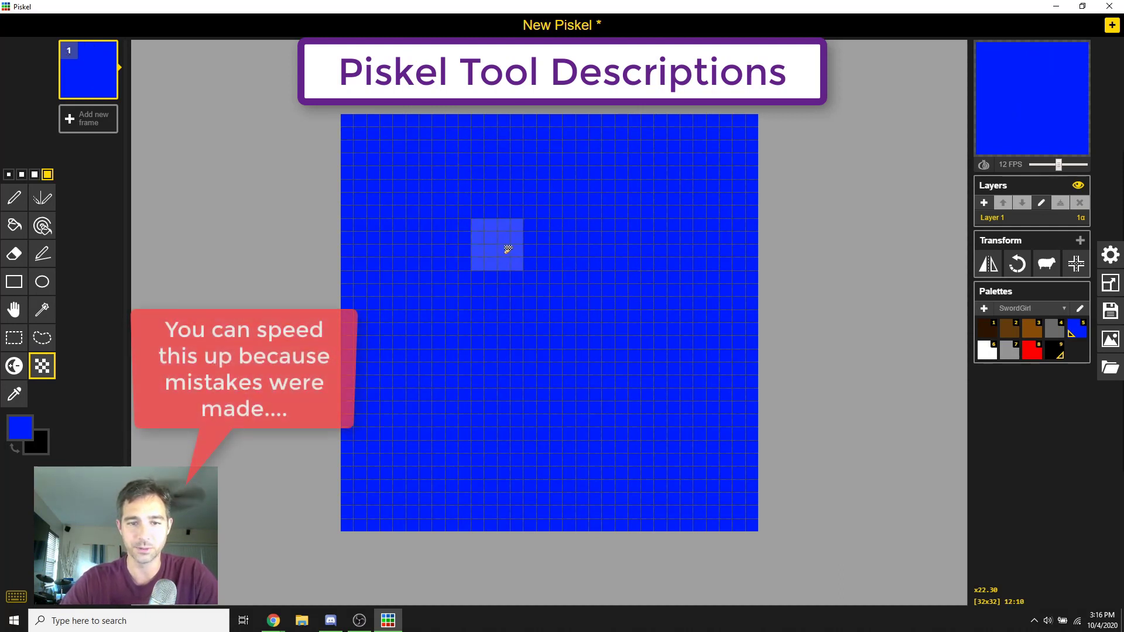
Dither a blue-and-black checkered band across the full width of the canvas along its top edge
{"action": "left_click_drag", "start_coordinate": [381, 131], "coordinate": [742, 131]}
{"action": "left_click", "coordinate": [39, 452]}
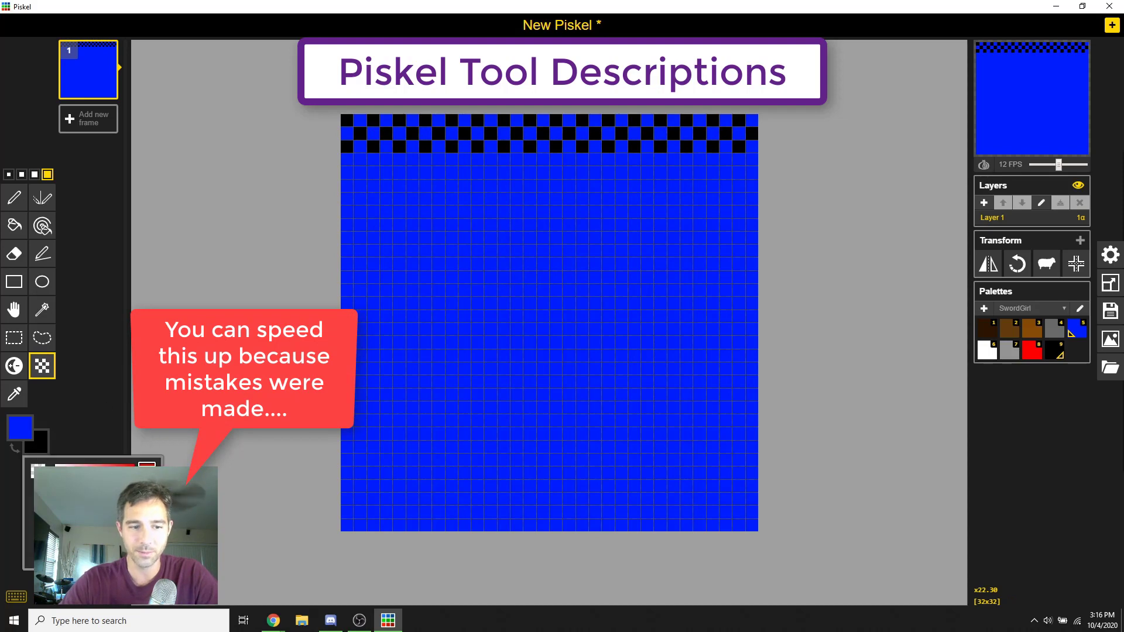
Set the primary color to a slightly lighter blue and dither a second full-width band with black directly below the first
{"action": "left_click", "coordinate": [19, 428]}
{"action": "left_click_drag", "start_coordinate": [120, 454], "coordinate": [103, 450]}
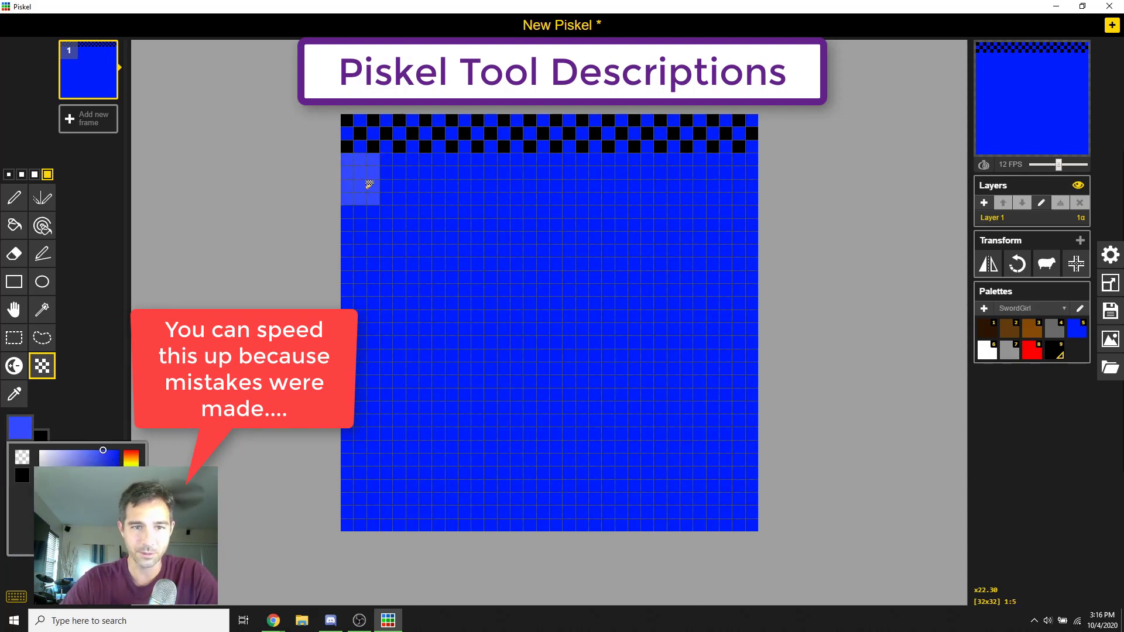
{"action": "left_click_drag", "start_coordinate": [365, 176], "coordinate": [738, 174]}
{"action": "key", "text": "ctrl+z"}
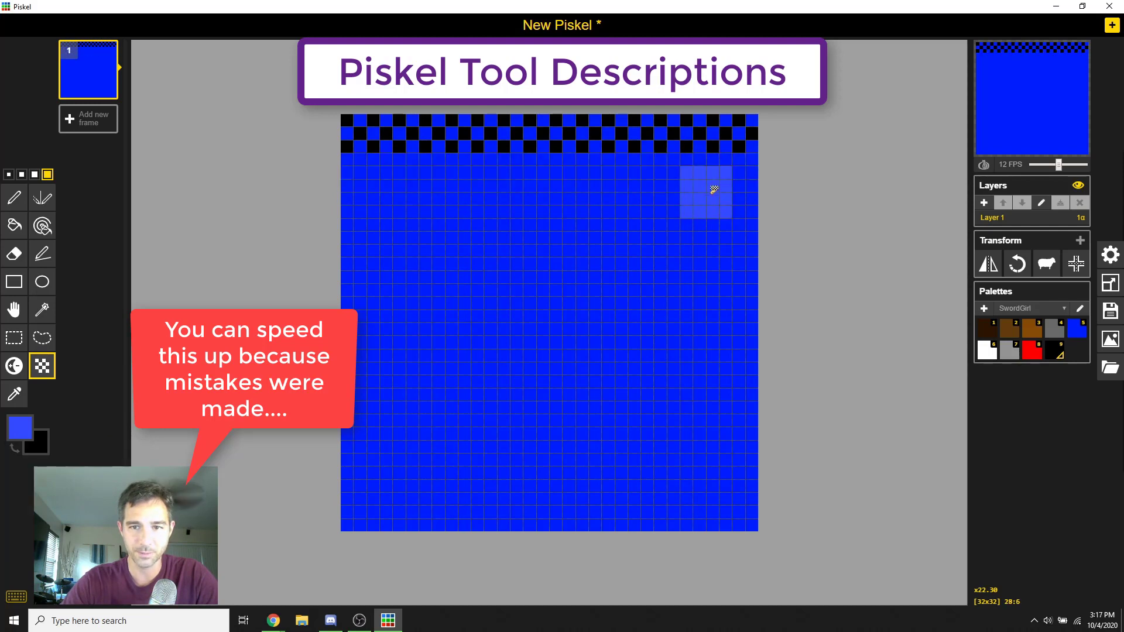
{"action": "mouse_move", "coordinate": [351, 179]}
{"action": "left_mouse_down"}
{"action": "mouse_move", "coordinate": [489, 188]}
{"action": "mouse_move", "coordinate": [449, 188]}
{"action": "left_mouse_up"}
{"action": "key", "text": "ctrl+z"}
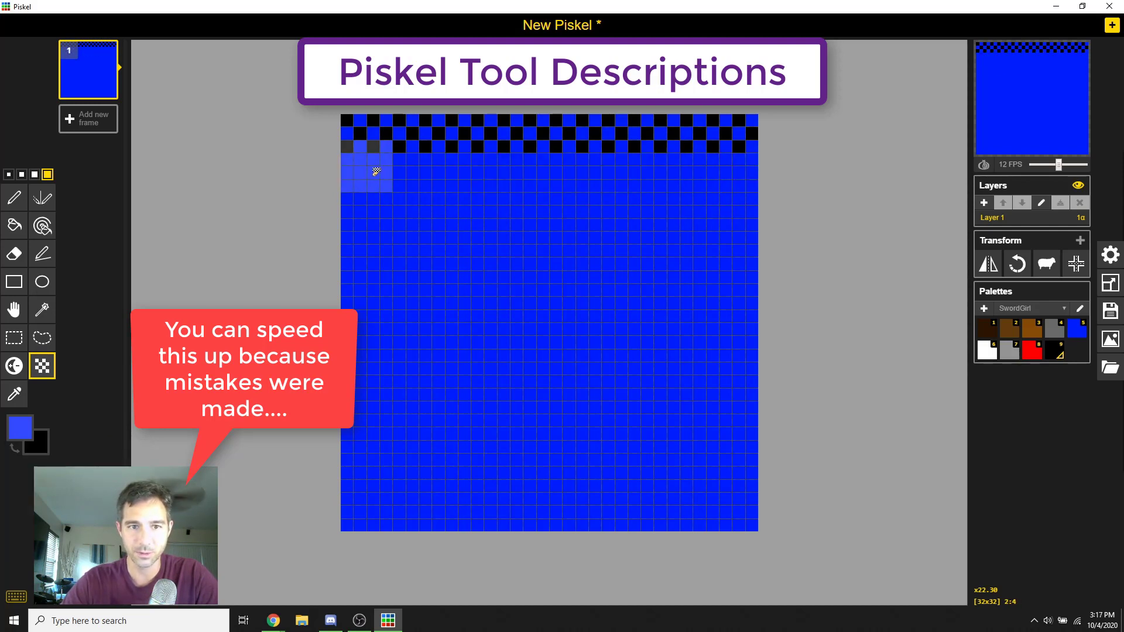
{"action": "left_click_drag", "start_coordinate": [365, 183], "coordinate": [752, 187]}
Set the primary color to a light periwinkle blue and dither a third full-width band with black below the second
{"action": "left_click", "coordinate": [20, 427]}
{"action": "left_click_drag", "start_coordinate": [130, 458], "coordinate": [102, 452]}
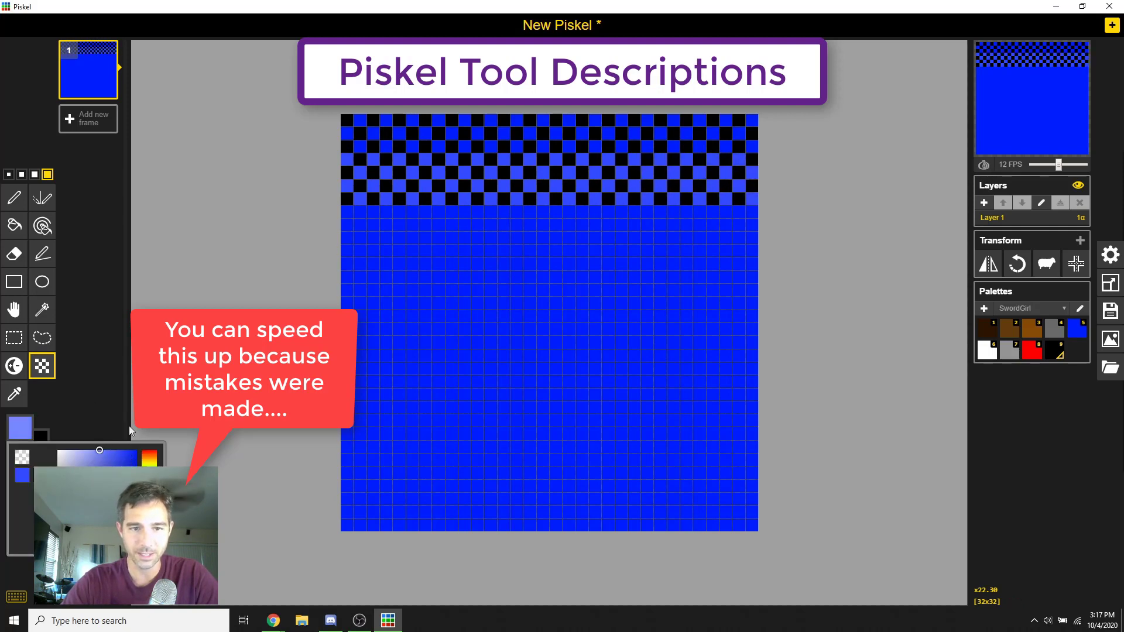
{"action": "left_click", "coordinate": [364, 235]}
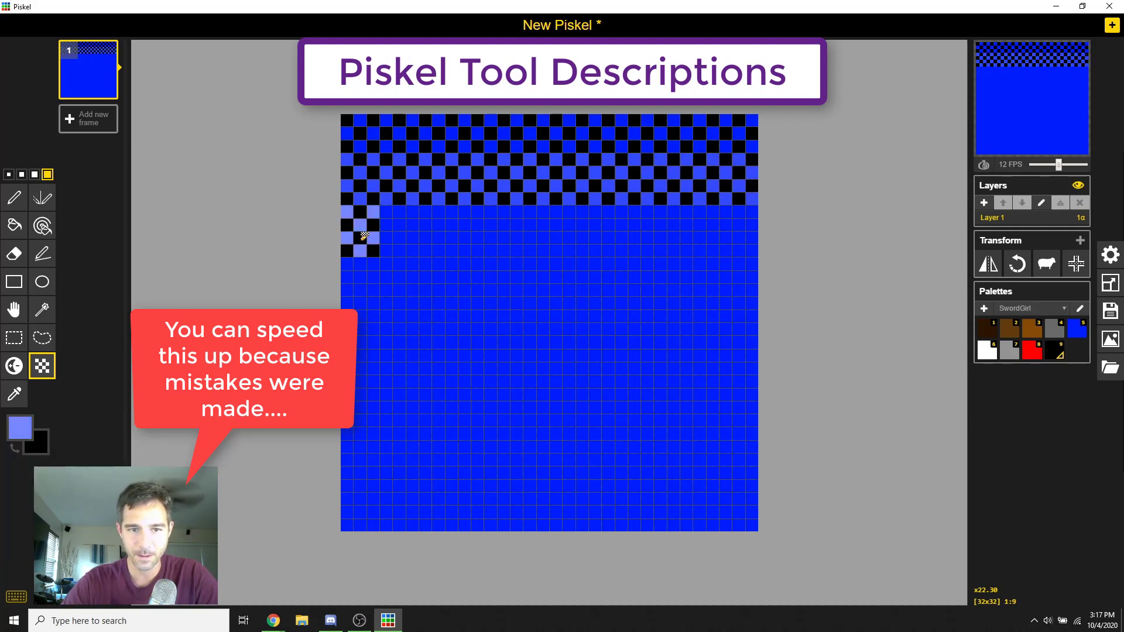
{"action": "left_click_drag", "start_coordinate": [364, 236], "coordinate": [571, 218]}
{"action": "key", "text": "ctrl+z"}
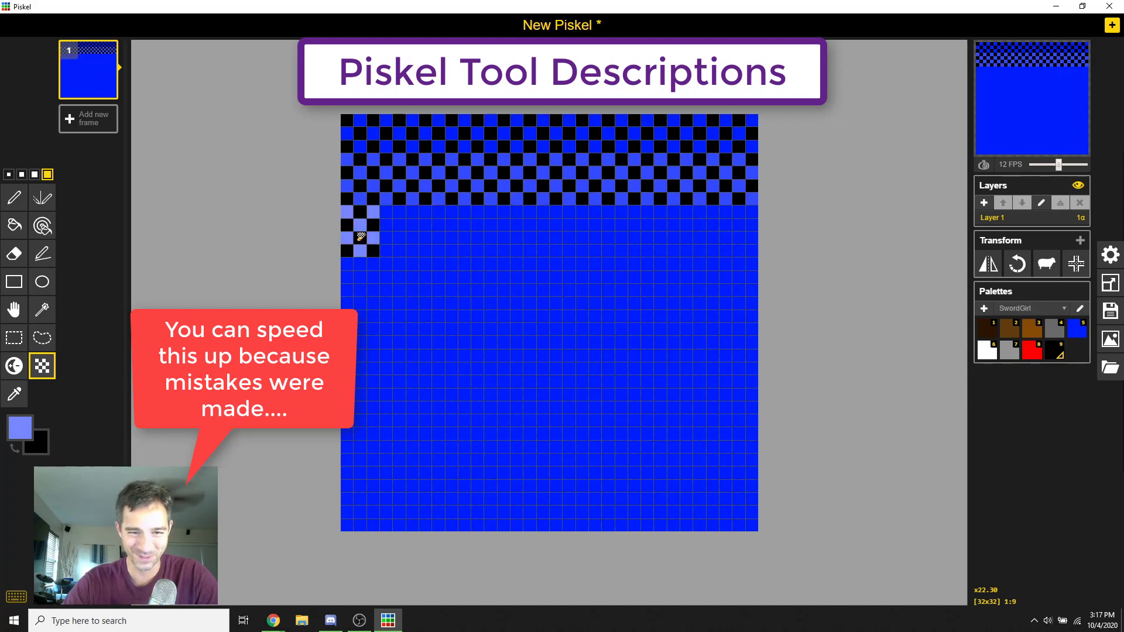
{"action": "left_click_drag", "start_coordinate": [361, 235], "coordinate": [752, 234]}
Set the primary color to a pale lavender and dither a fourth full-width band with black directly below the third
{"action": "left_click", "coordinate": [20, 427]}
{"action": "left_click", "coordinate": [82, 459]}
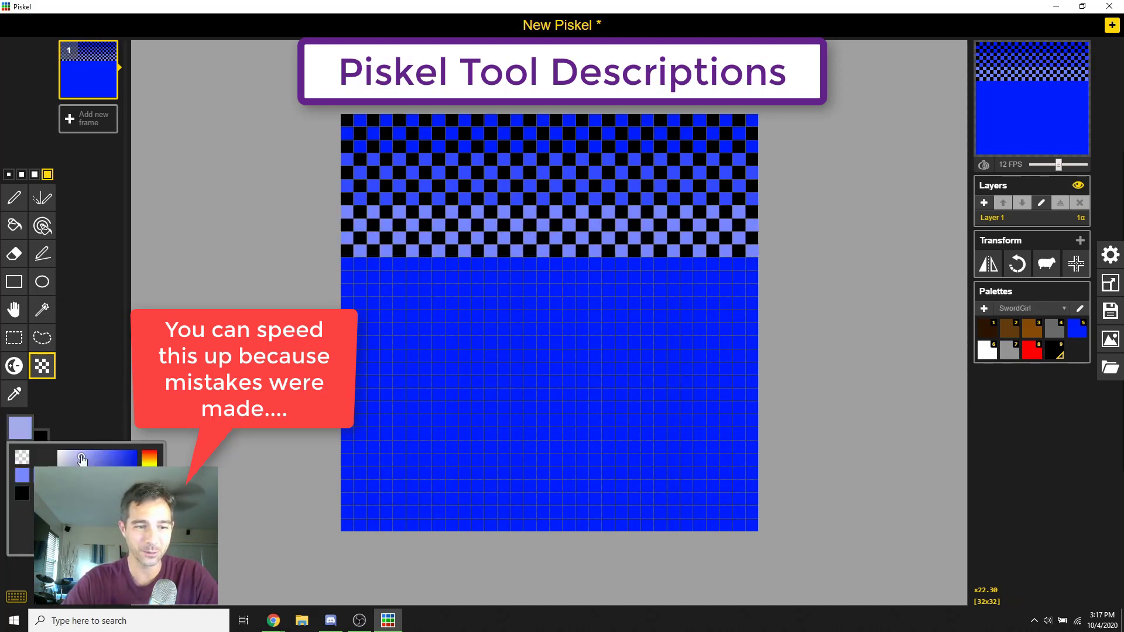
{"action": "left_click", "coordinate": [377, 288]}
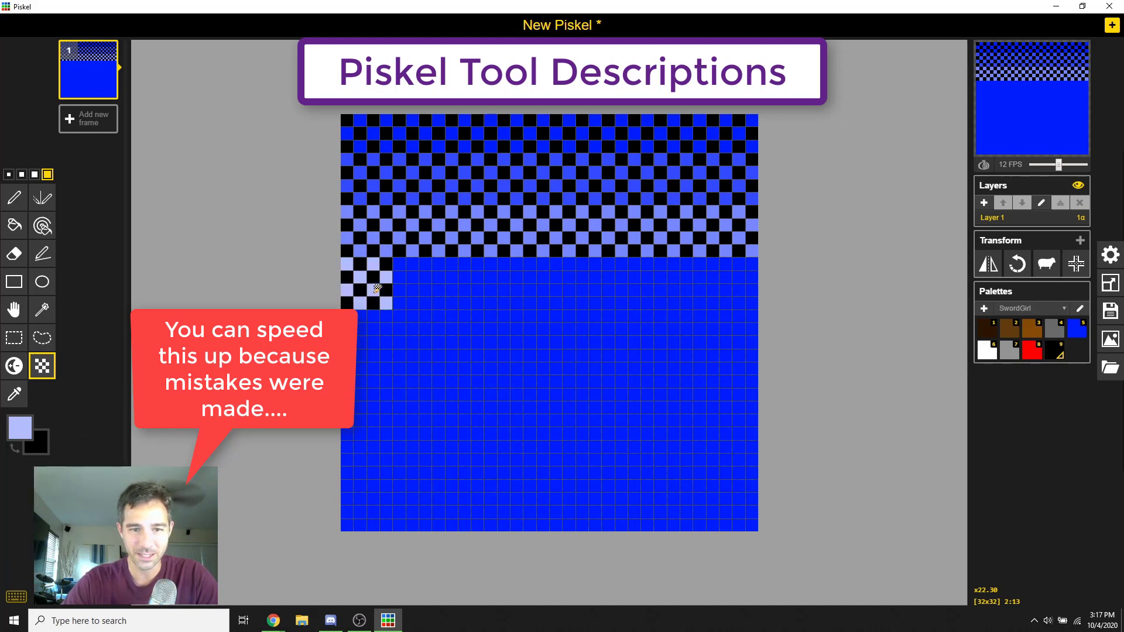
{"action": "left_click_drag", "start_coordinate": [376, 290], "coordinate": [466, 279]}
{"action": "key", "text": "ctrl+z"}
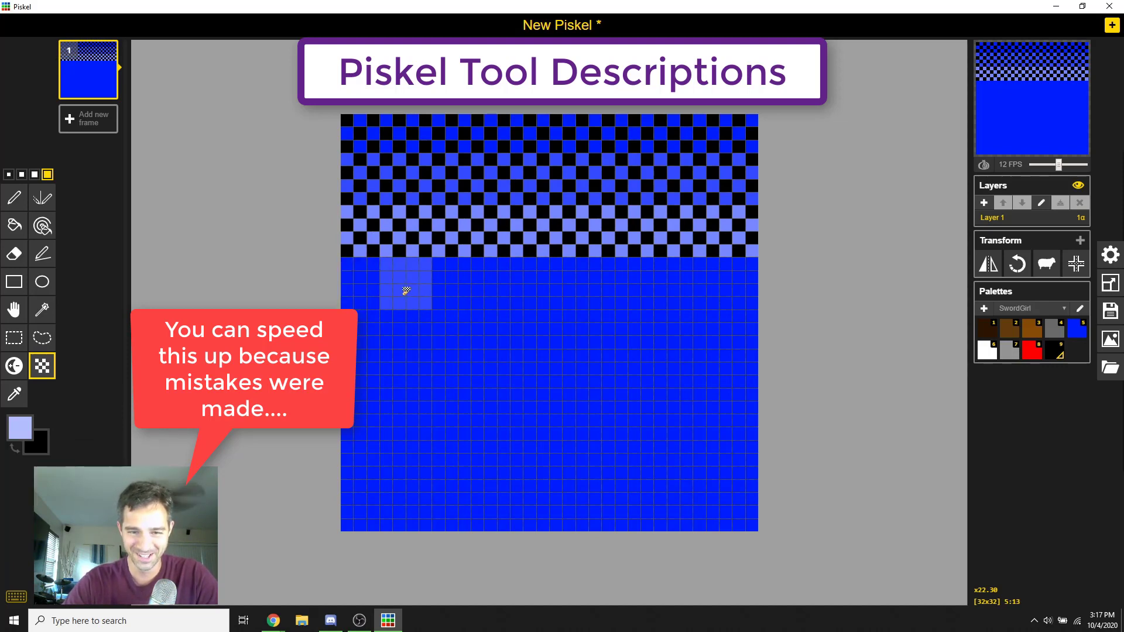
{"action": "left_click_drag", "start_coordinate": [365, 287], "coordinate": [703, 286]}
Examine how the dithered gradient from blue to pale lavender blends at small and larger zoom levels
{"action": "scroll", "coordinate": [689, 320], "scroll_direction": "down", "scroll_amount": 2}
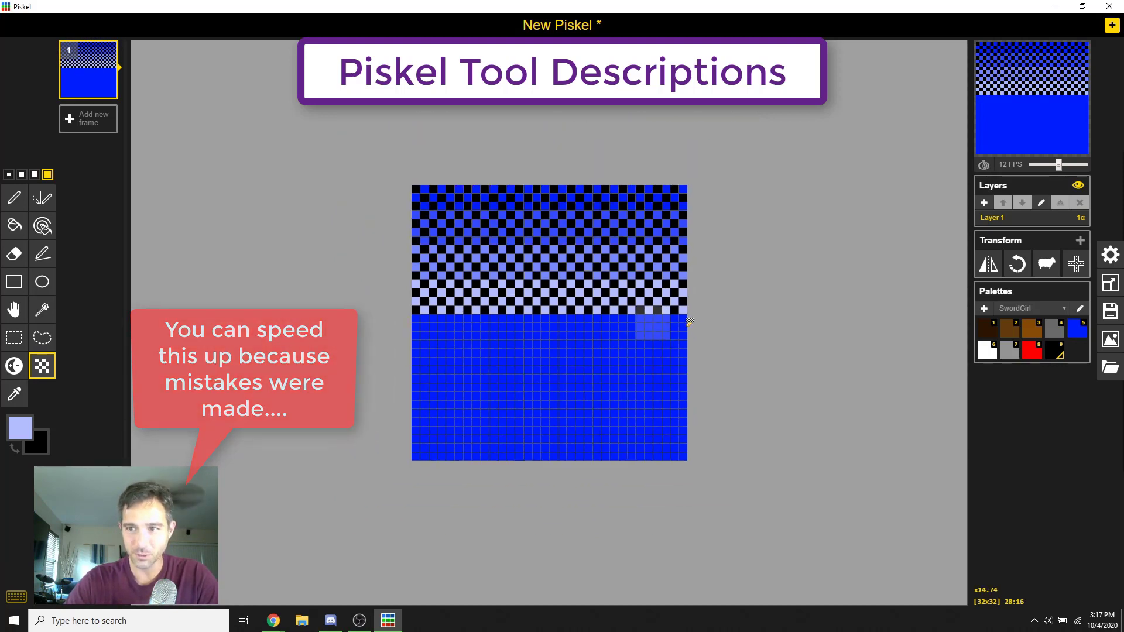
{"action": "scroll", "coordinate": [690, 321], "scroll_direction": "down", "scroll_amount": 10}
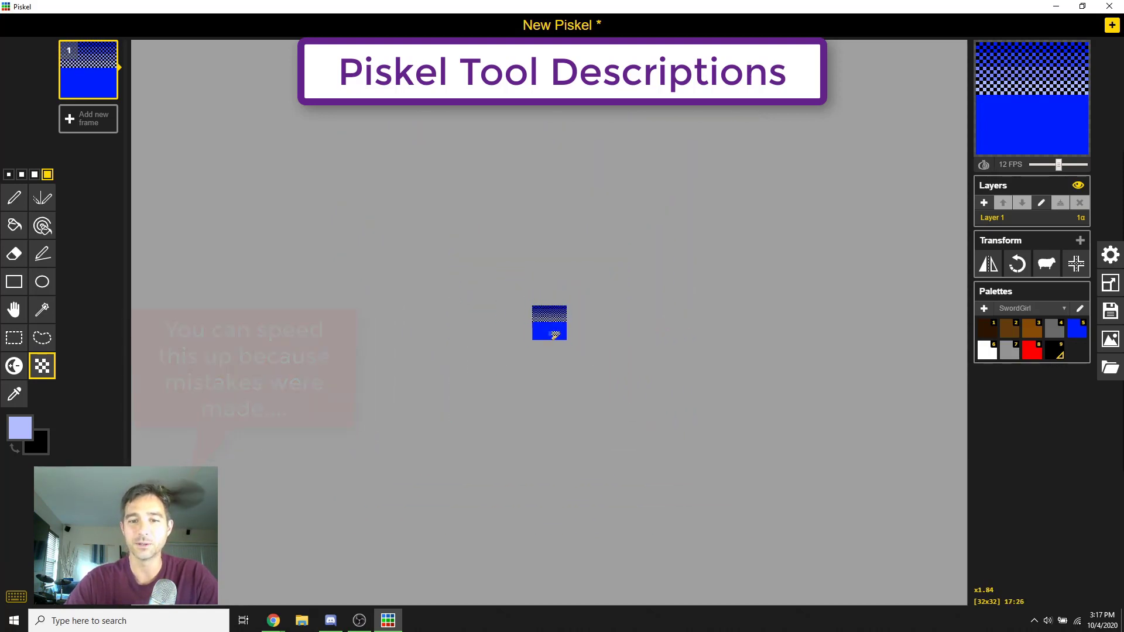
{"action": "scroll", "coordinate": [557, 304], "scroll_direction": "up", "scroll_amount": 5}
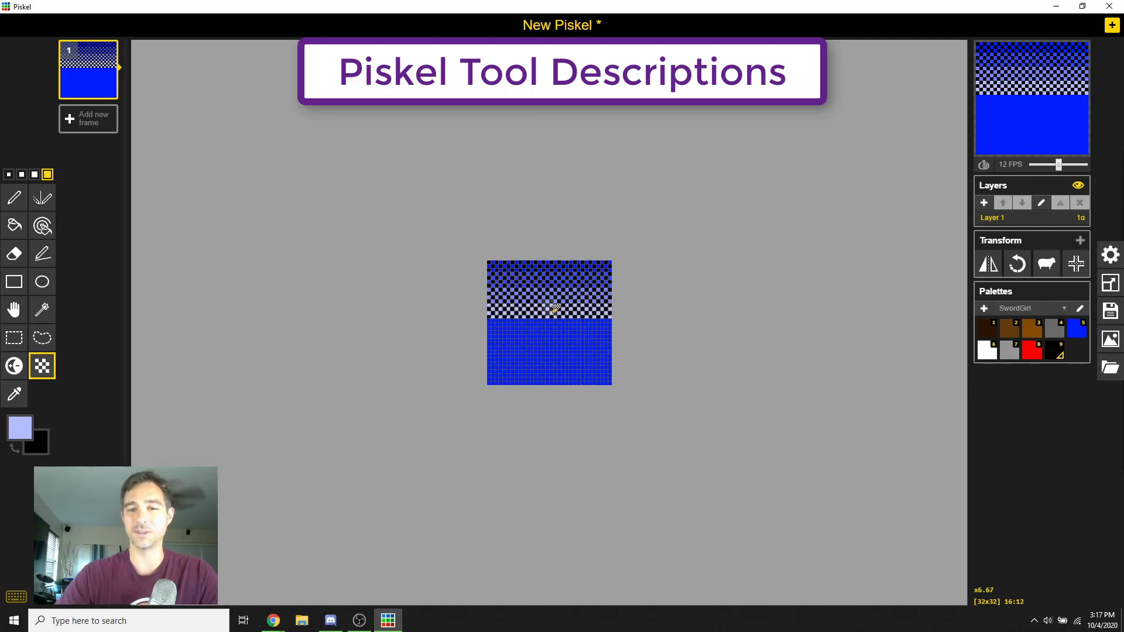
{"action": "scroll", "coordinate": [584, 311], "scroll_direction": "down", "scroll_amount": 3}
{"action": "scroll", "coordinate": [556, 293], "scroll_direction": "up", "scroll_amount": 2}
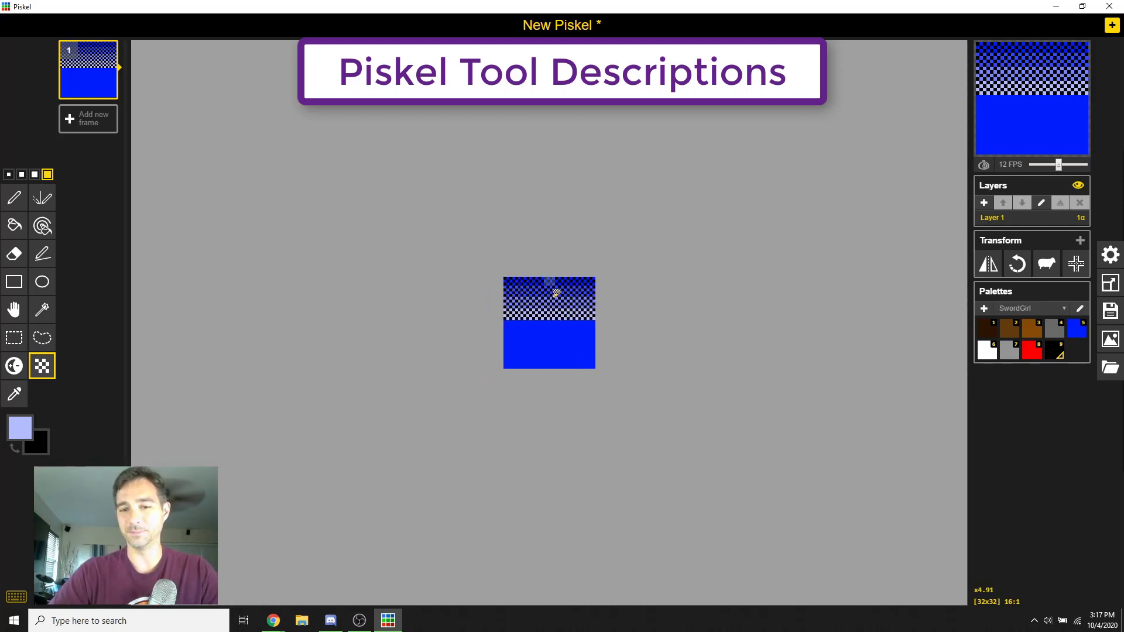
{"action": "scroll", "coordinate": [780, 310], "scroll_direction": "down", "scroll_amount": 5}
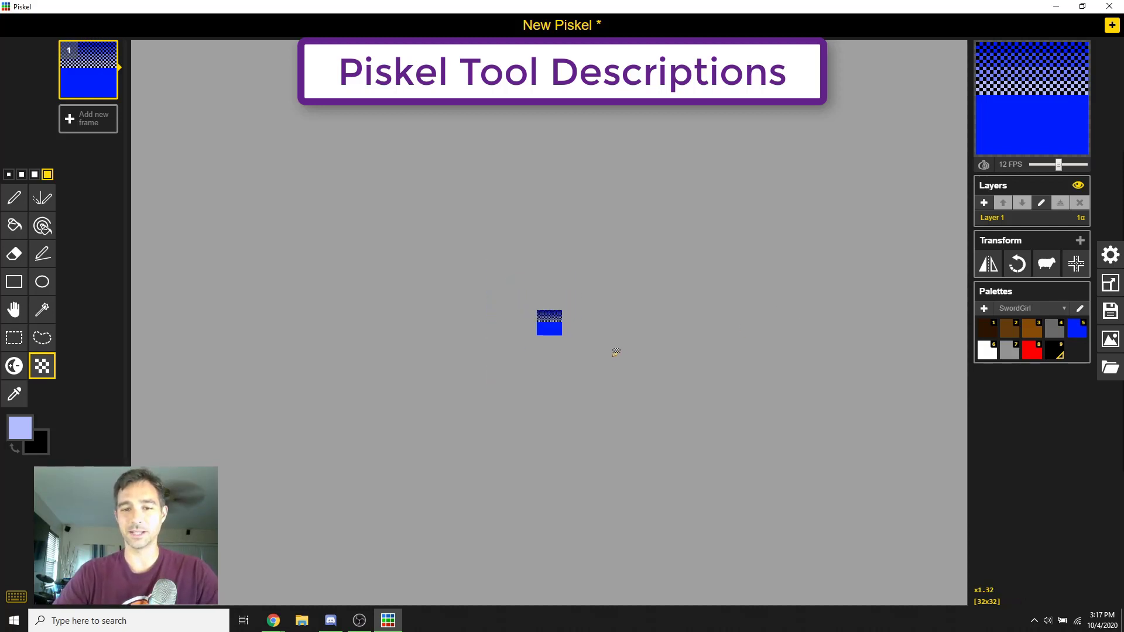
{"action": "scroll", "coordinate": [616, 344], "scroll_direction": "up", "scroll_amount": 2}
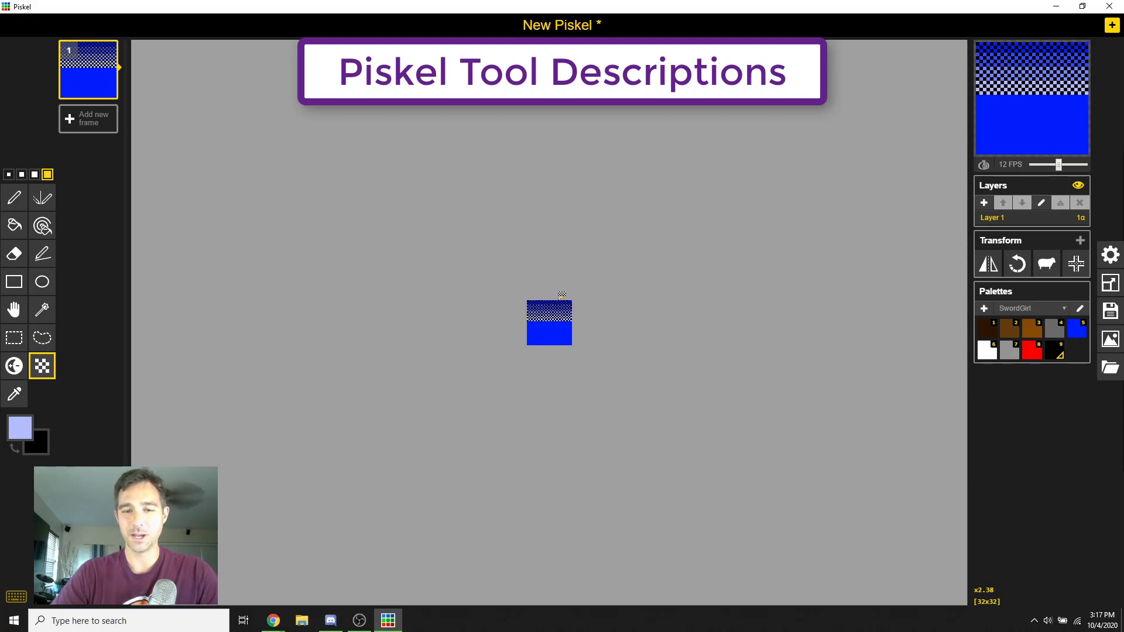
{"action": "scroll", "coordinate": [585, 313], "scroll_direction": "up", "scroll_amount": 2}
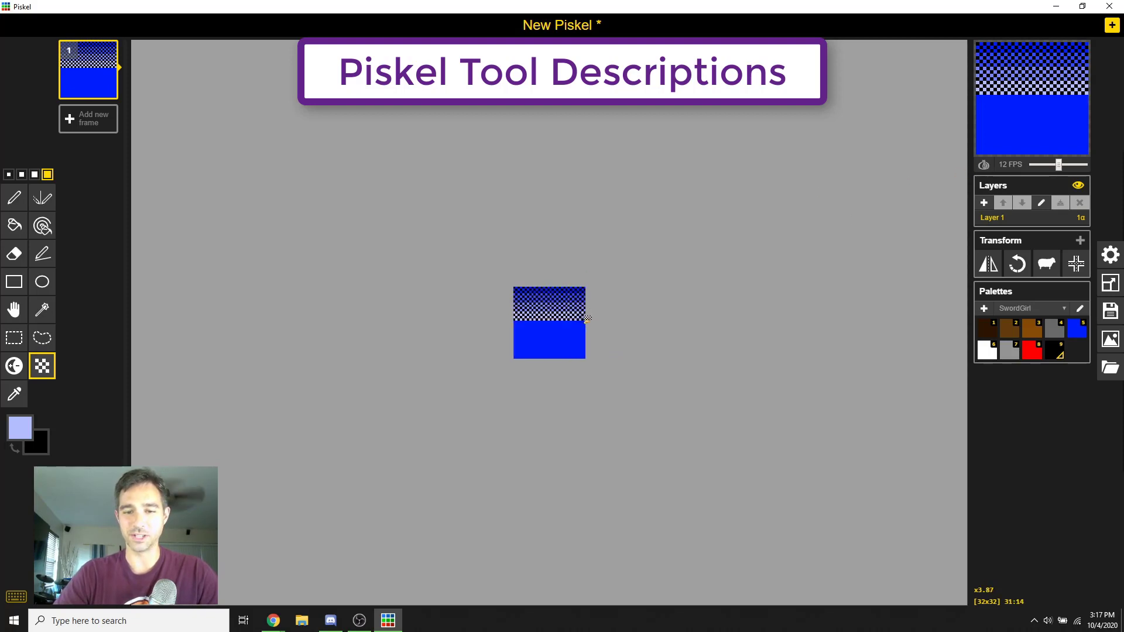
{"action": "scroll", "coordinate": [587, 318], "scroll_direction": "up", "scroll_amount": 6}
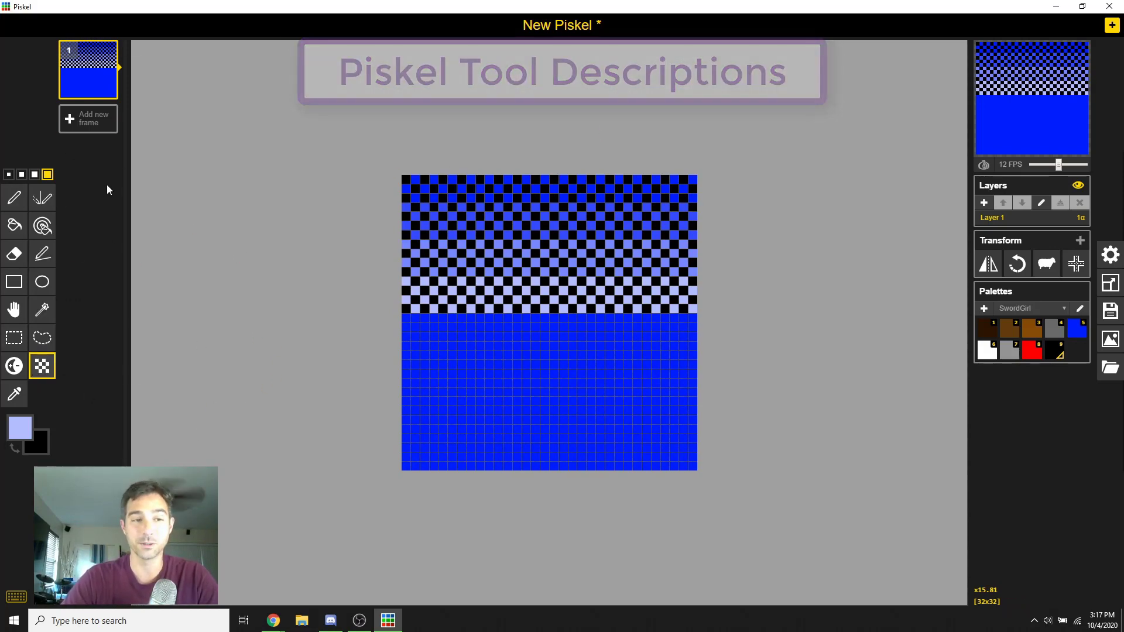
Replace the dithered frame with a new empty one and draw a lavender blob about 14 by 16 pixels near its left edge with the Pen tool
{"action": "left_click", "coordinate": [91, 128]}
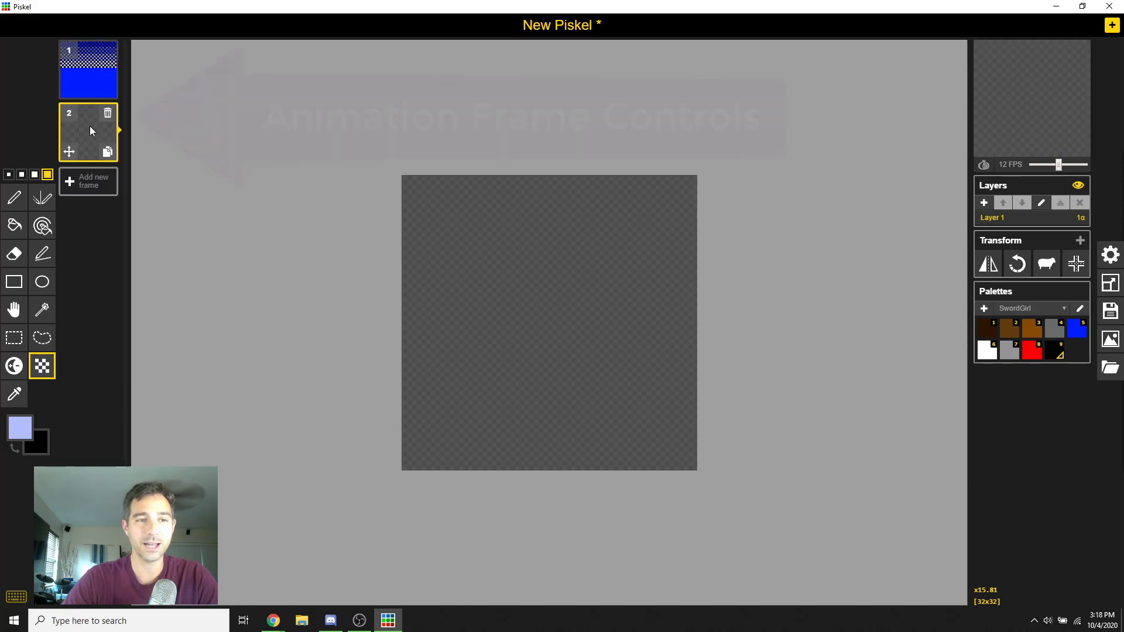
{"action": "left_click", "coordinate": [107, 51]}
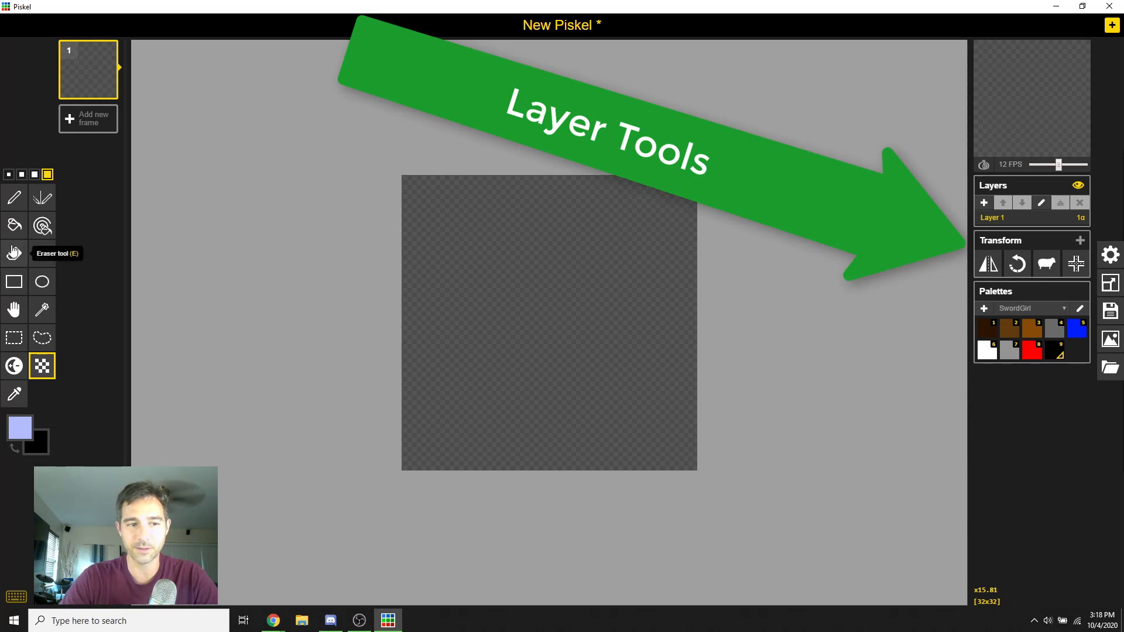
{"action": "left_click", "coordinate": [13, 197]}
{"action": "mouse_move", "coordinate": [503, 257]}
{"action": "left_mouse_down"}
{"action": "mouse_move", "coordinate": [468, 267]}
{"action": "mouse_move", "coordinate": [521, 352]}
{"action": "mouse_move", "coordinate": [495, 325]}
{"action": "left_mouse_up"}
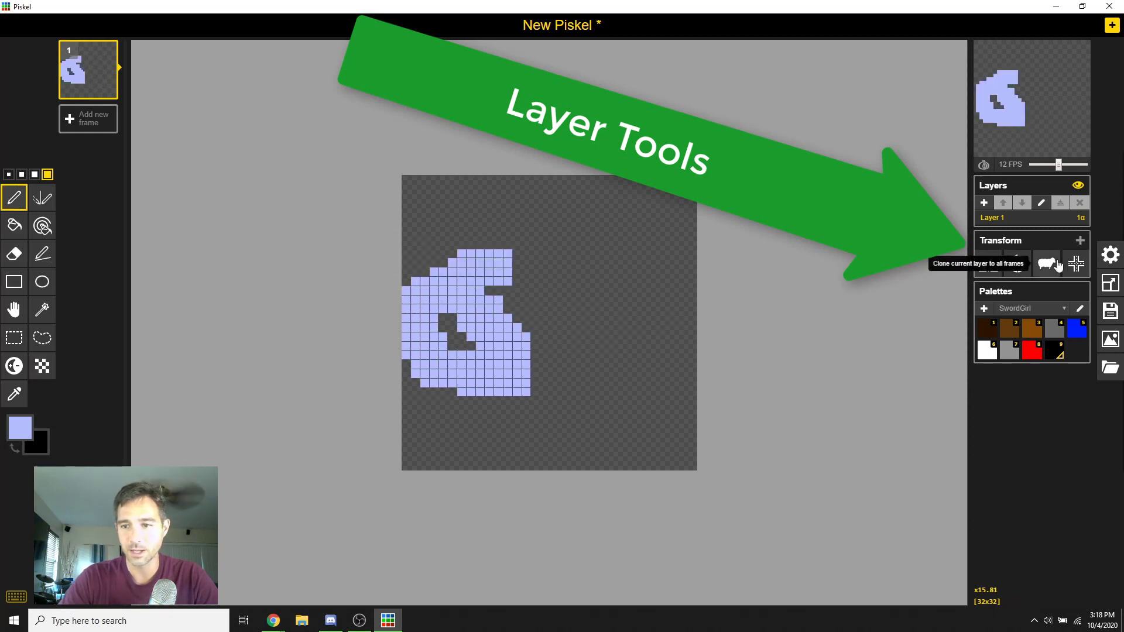
Flip the lavender shape horizontally and rotate it counter-clockwise three times by 90 degrees
{"action": "left_click", "coordinate": [988, 263]}
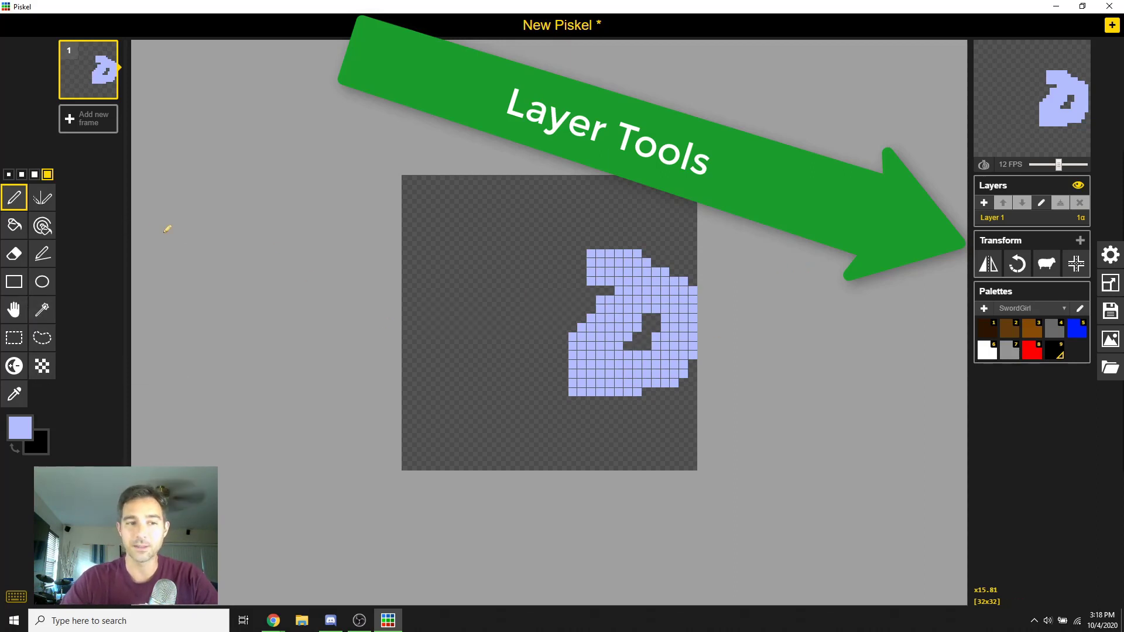
{"action": "left_click", "coordinate": [1018, 266]}
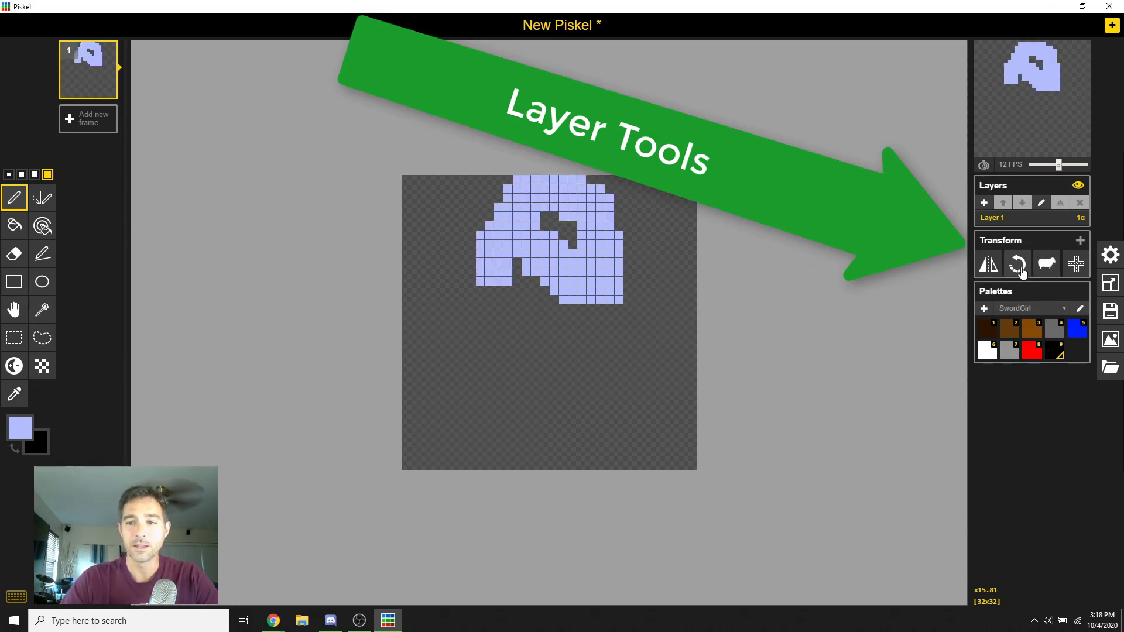
{"action": "left_click", "coordinate": [1020, 269]}
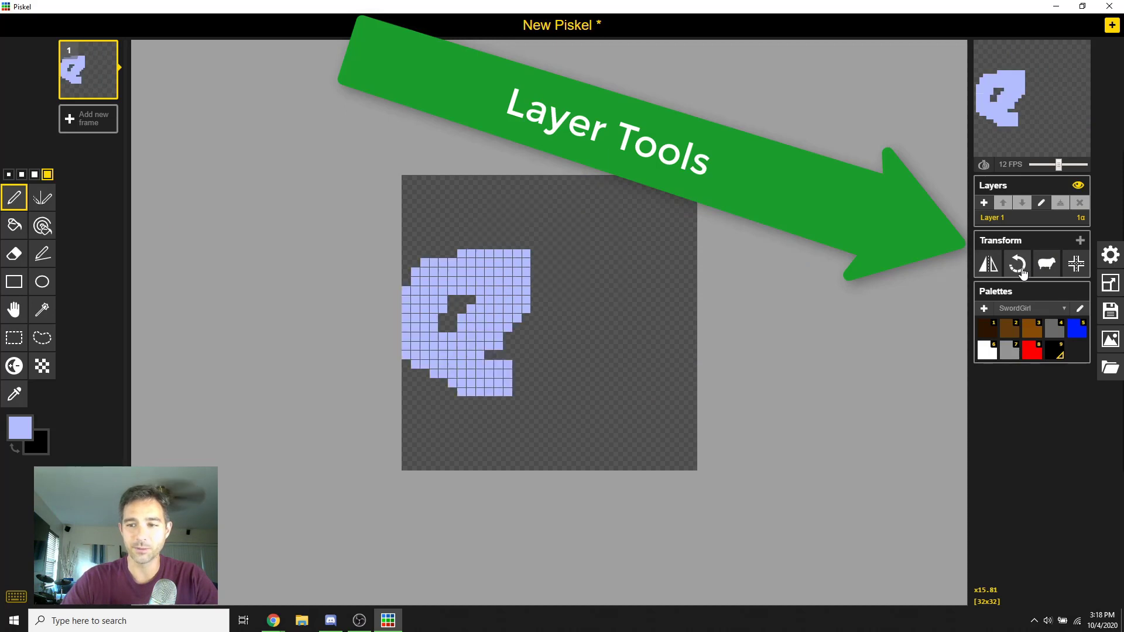
{"action": "left_click", "coordinate": [1020, 272]}
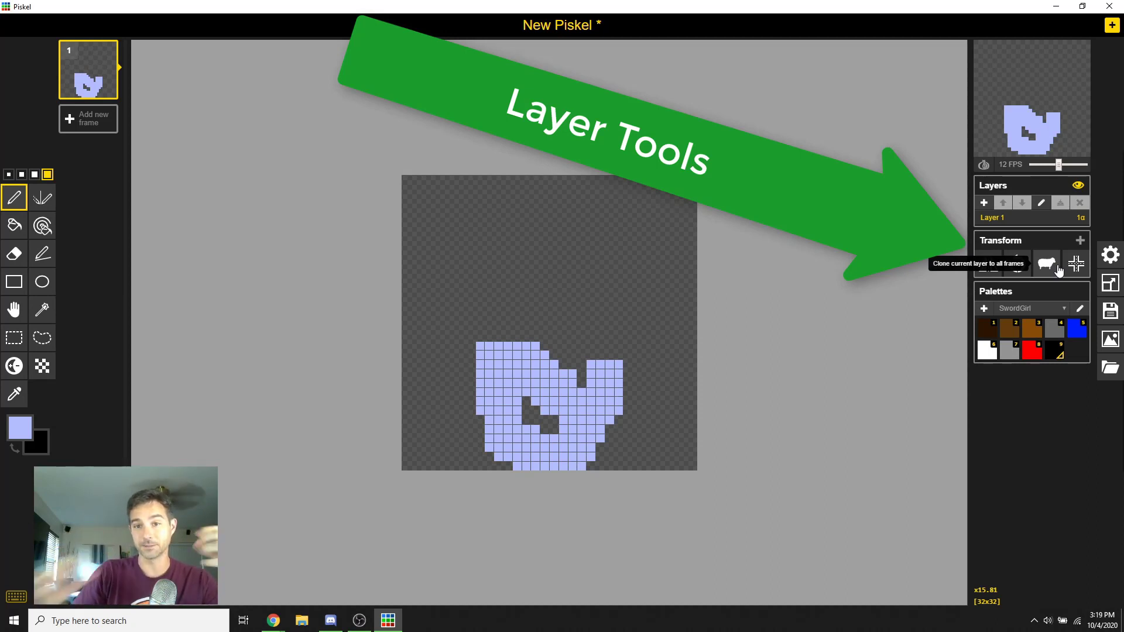
Add two frames and clone the first frame's layer to them, then center the shape on the first frame's canvas
{"action": "left_click", "coordinate": [84, 120]}
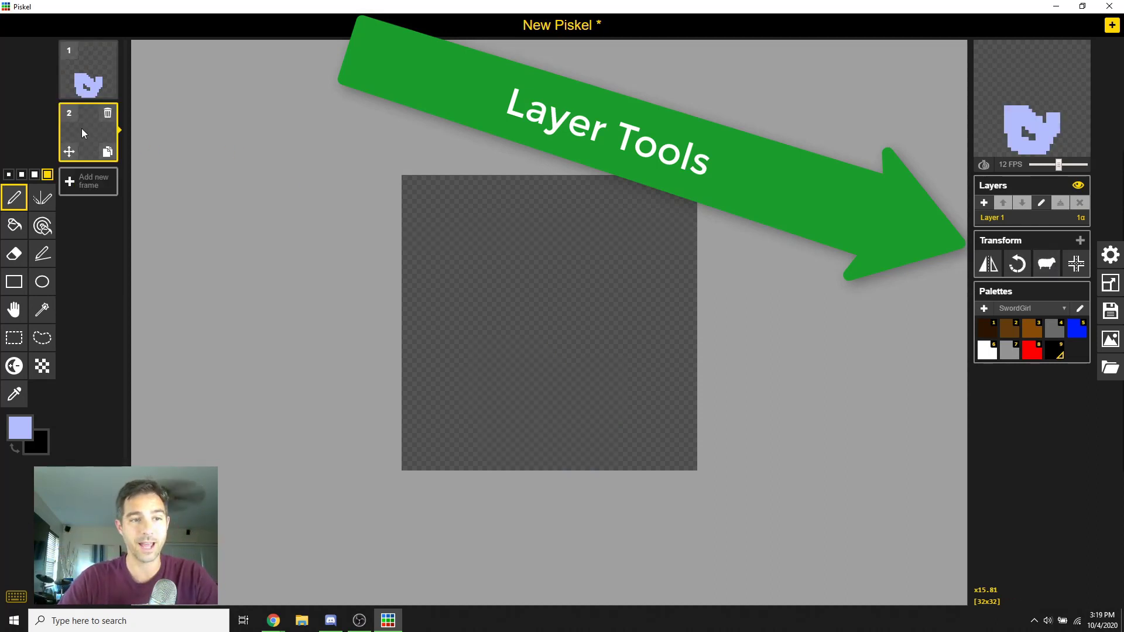
{"action": "left_click", "coordinate": [77, 62]}
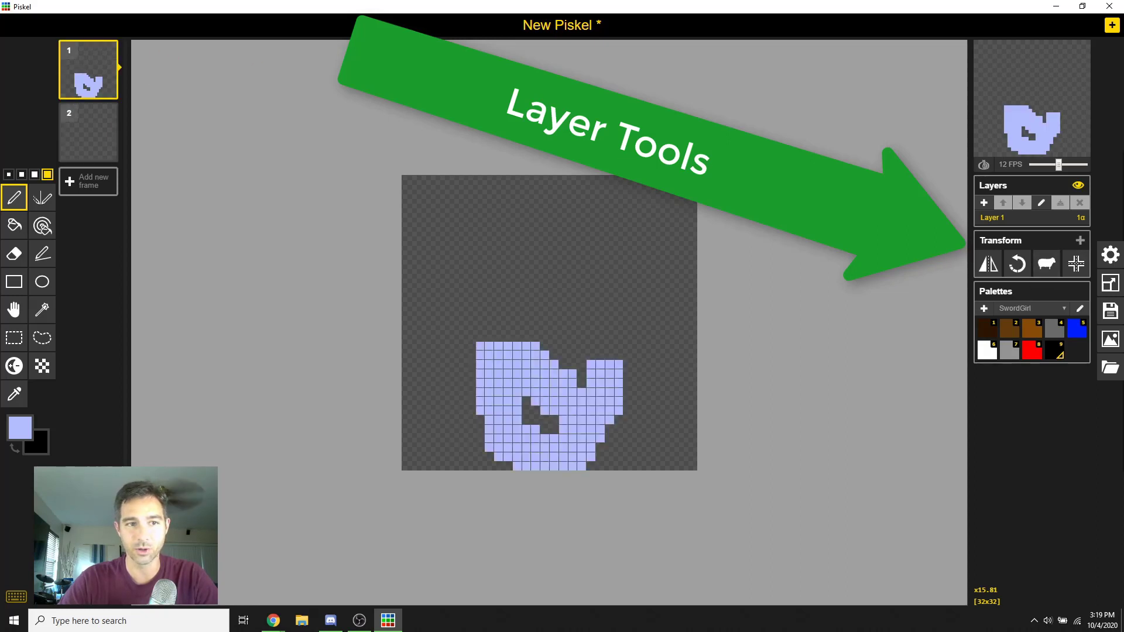
{"action": "left_click", "coordinate": [70, 184]}
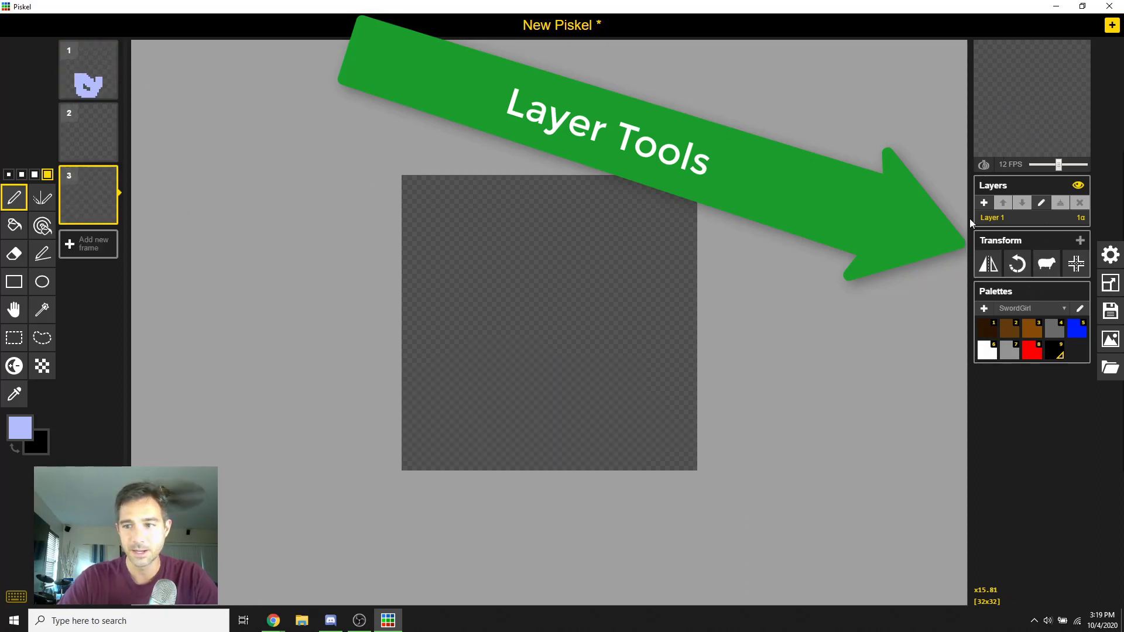
{"action": "left_click", "coordinate": [103, 42]}
{"action": "left_click", "coordinate": [1048, 265]}
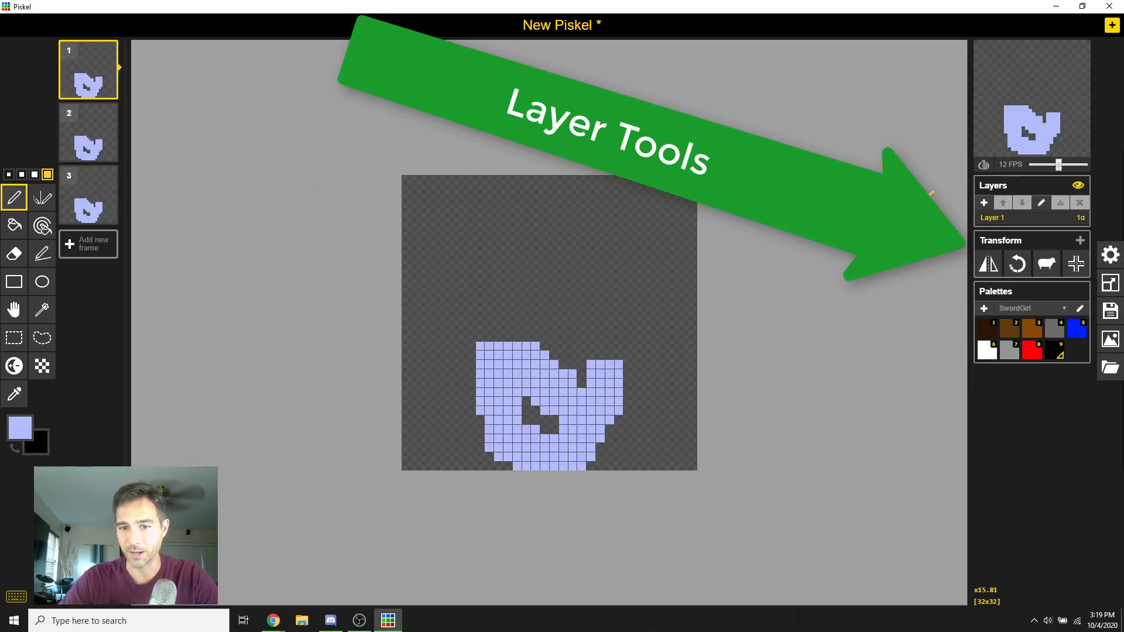
{"action": "left_click", "coordinate": [1075, 265]}
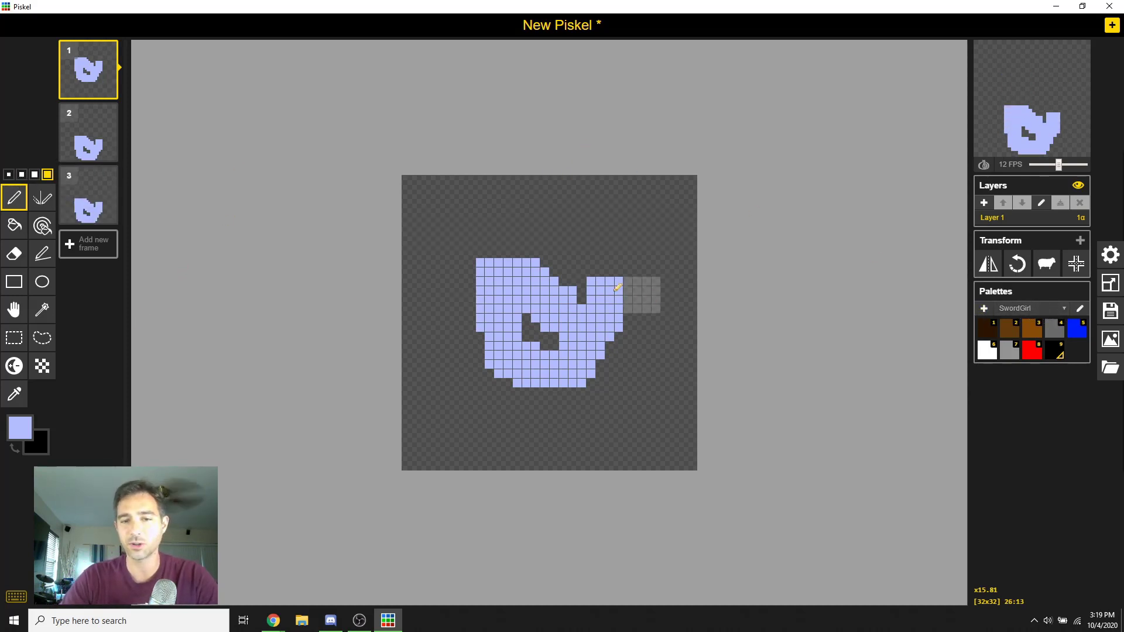
Erase the whole lavender shape from the first frame and delete the other two frames
{"action": "left_click", "coordinate": [14, 260]}
{"action": "mouse_move", "coordinate": [617, 278]}
{"action": "left_mouse_down"}
{"action": "mouse_move", "coordinate": [469, 311]}
{"action": "mouse_move", "coordinate": [492, 360]}
{"action": "mouse_move", "coordinate": [434, 360]}
{"action": "left_mouse_up"}
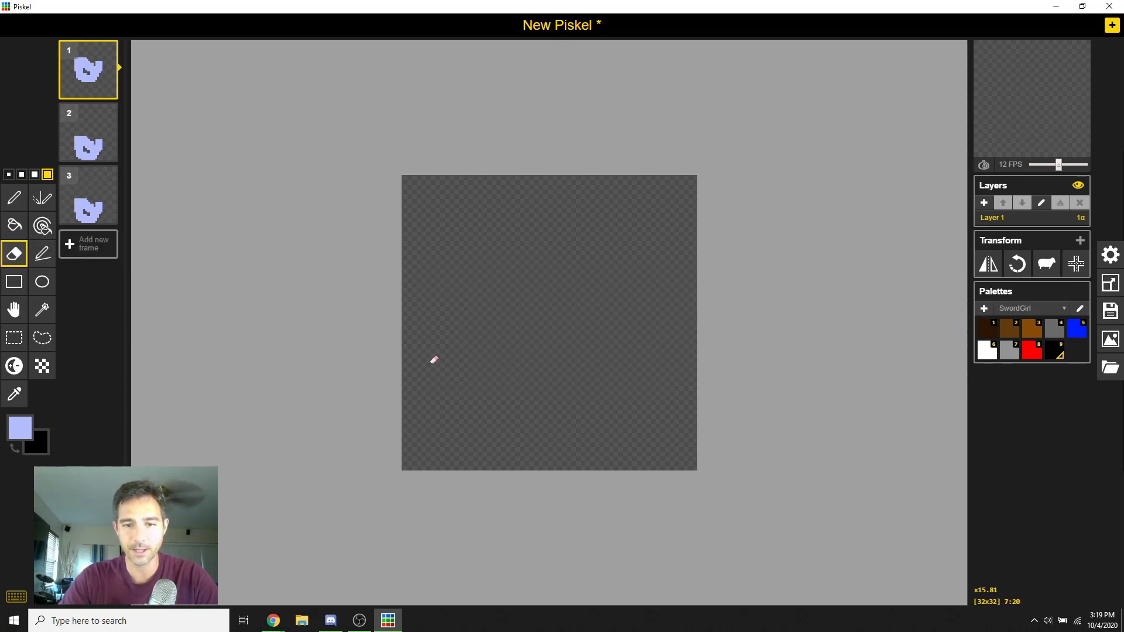
{"action": "left_click", "coordinate": [108, 114]}
{"action": "left_click", "coordinate": [109, 114]}
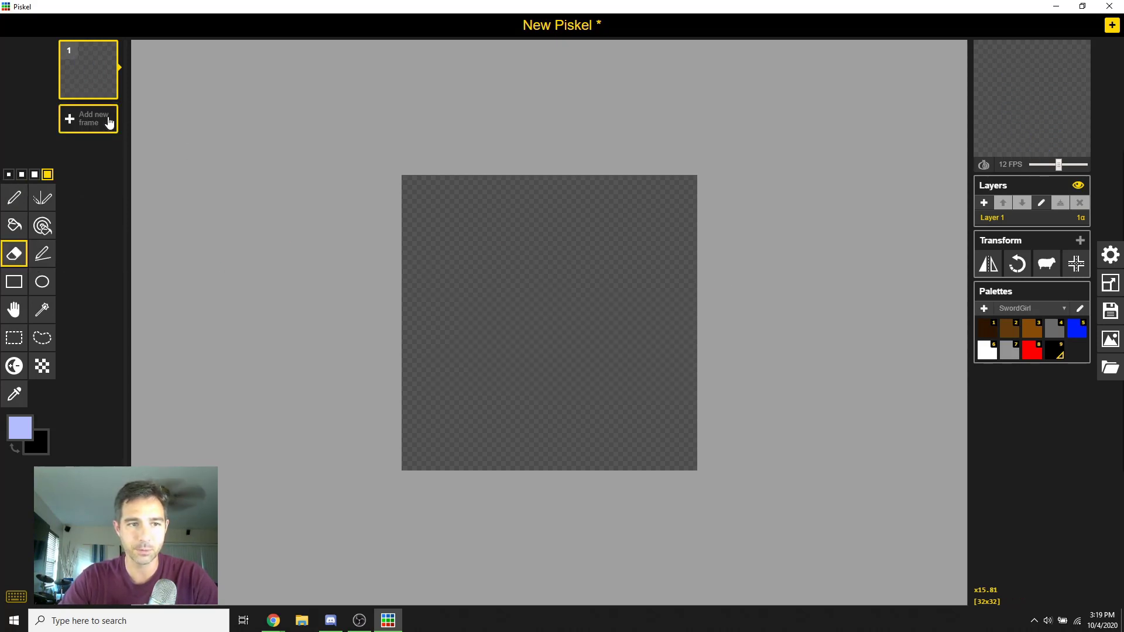
Start a new color palette and name it ClassExample
{"action": "mouse_move", "coordinate": [105, 73]}
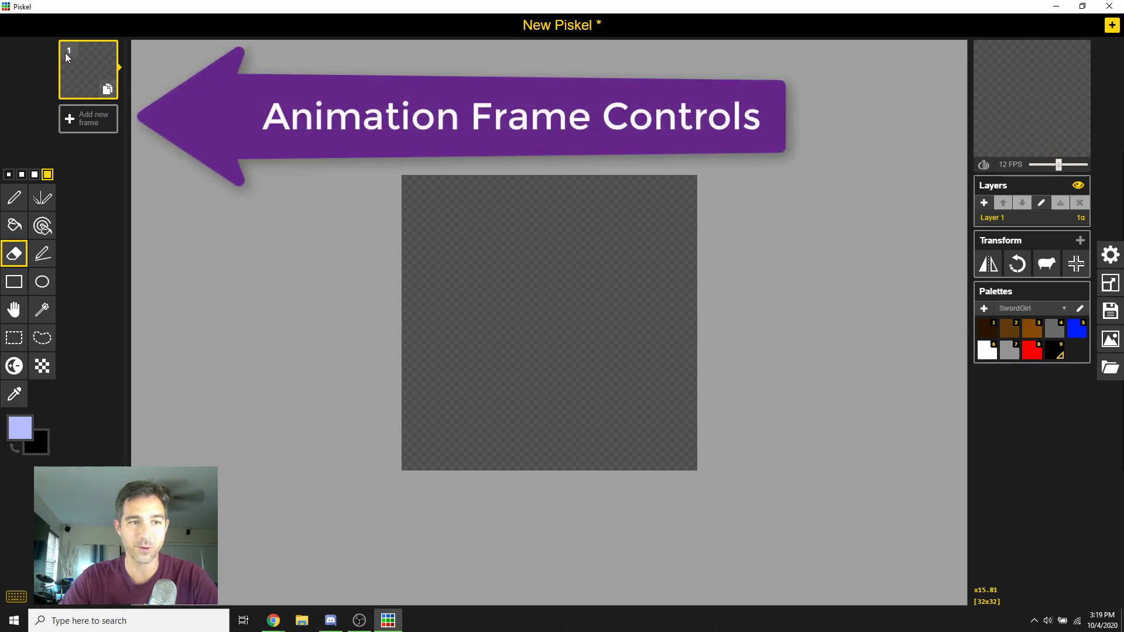
{"action": "mouse_move", "coordinate": [971, 85]}
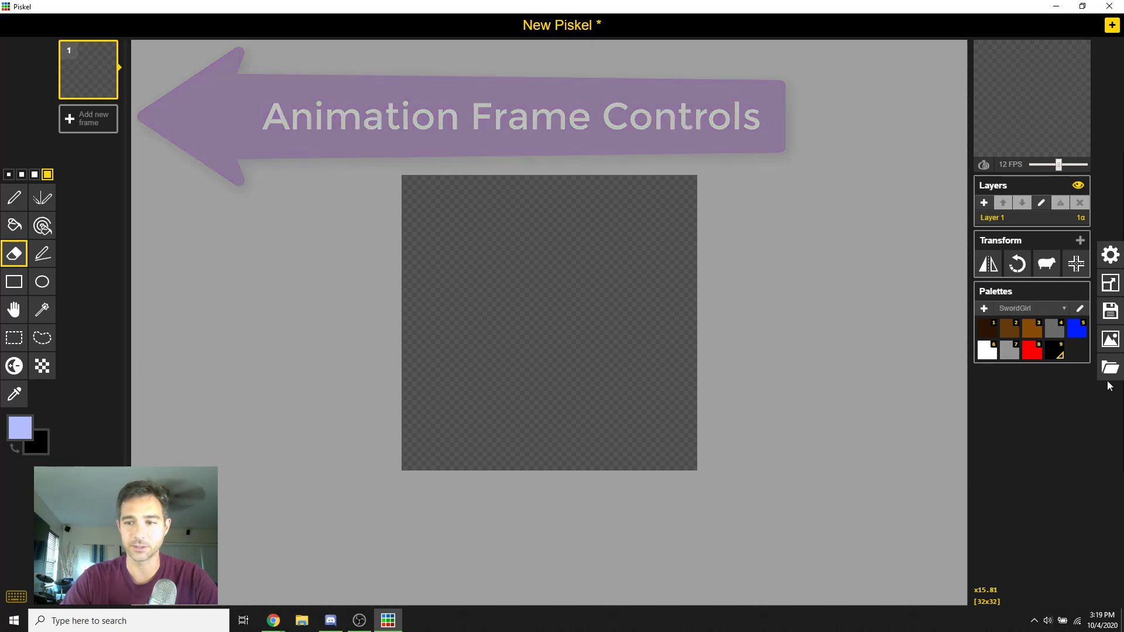
{"action": "left_click", "coordinate": [984, 309]}
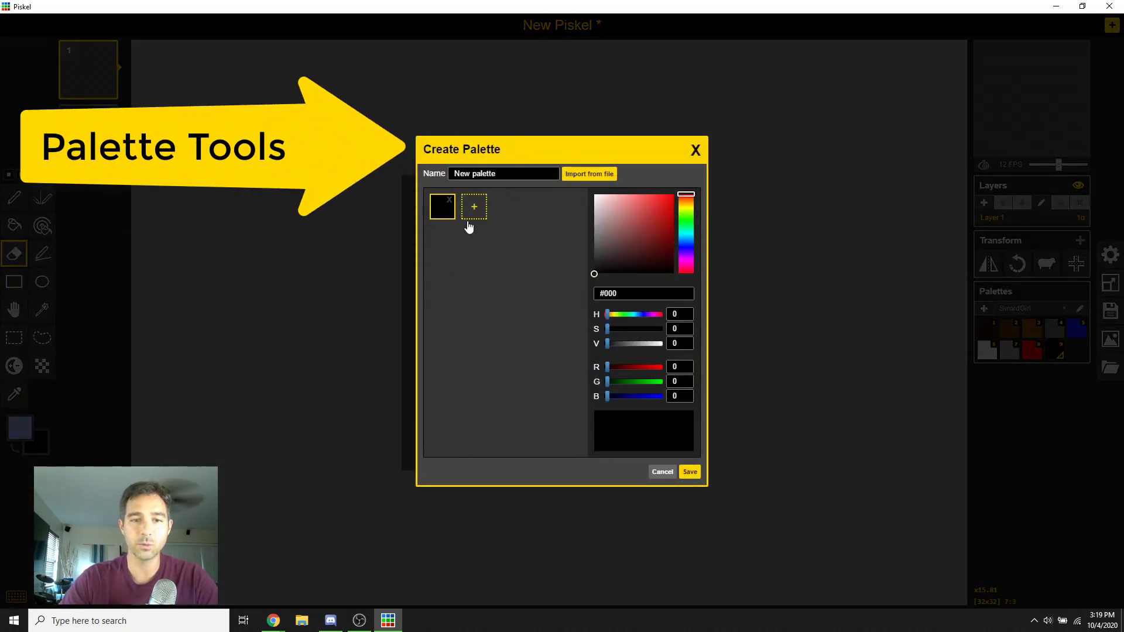
{"action": "left_click_drag", "start_coordinate": [495, 179], "coordinate": [409, 173]}
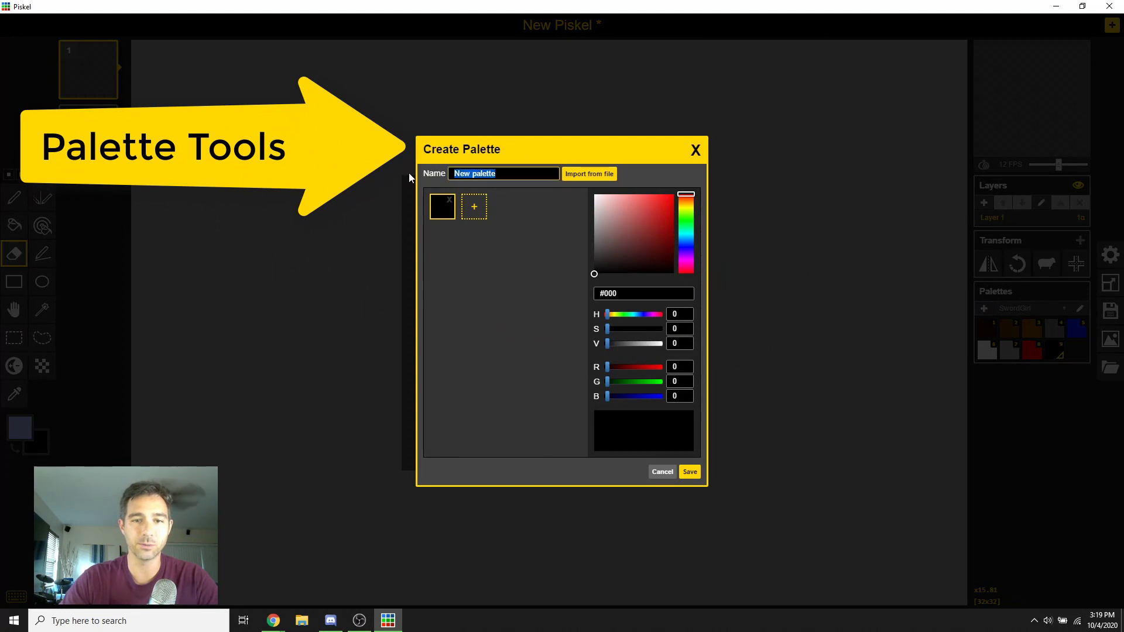
{"action": "type", "text": "C"}
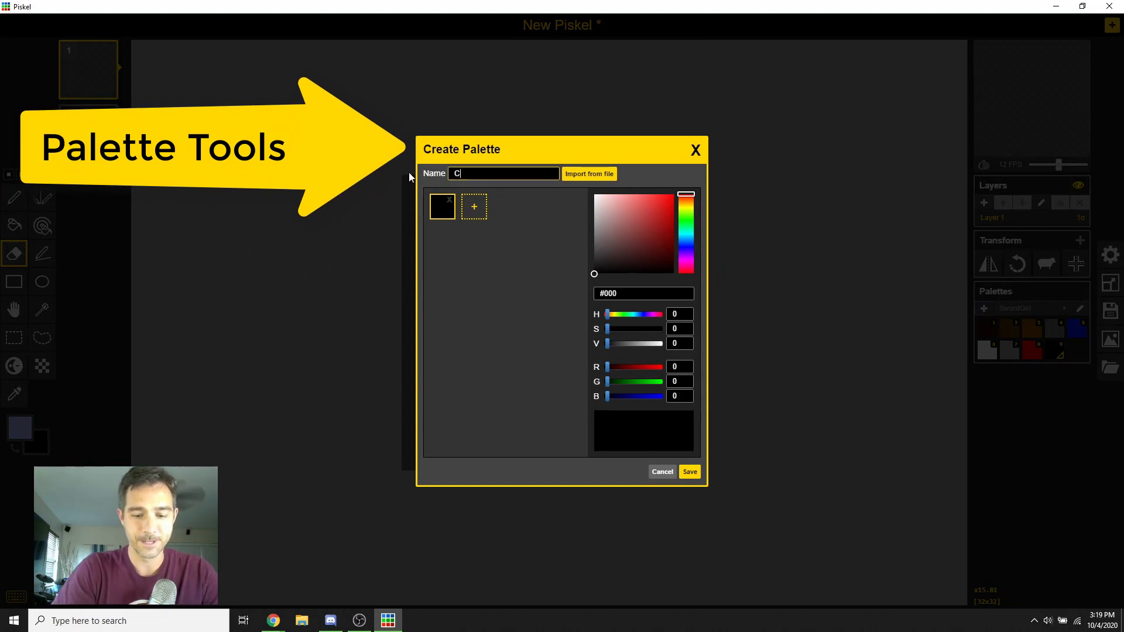
{"action": "type", "text": "lassExample"}
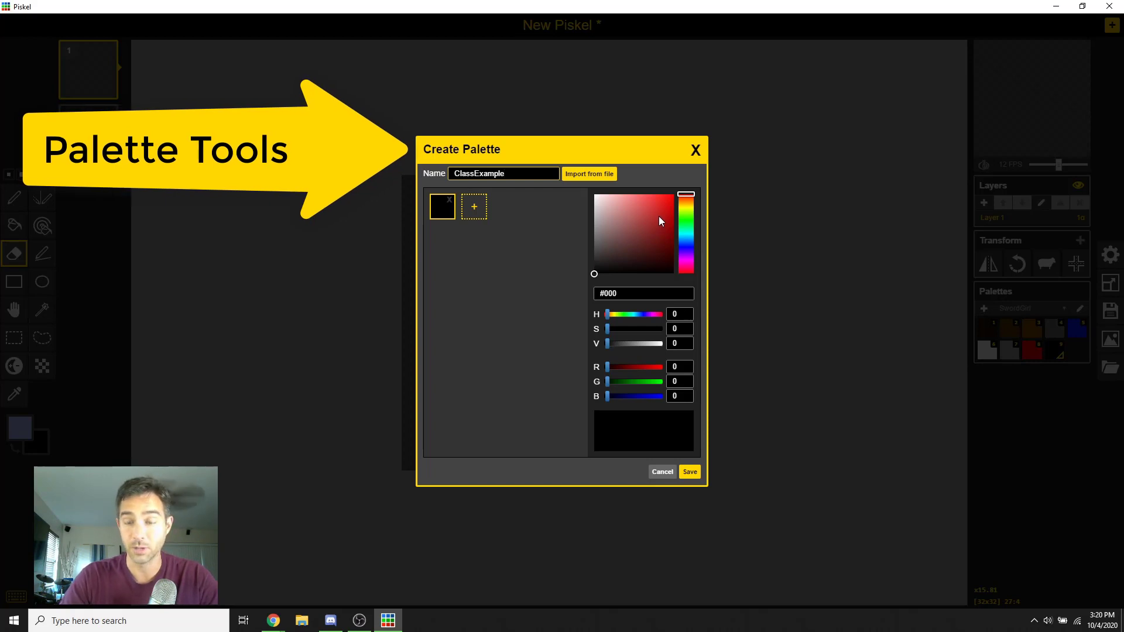
Set the palette's first color to a red with its R value at 200 (#C80000) and add a second color swatch
{"action": "left_click_drag", "start_coordinate": [658, 216], "coordinate": [688, 213]}
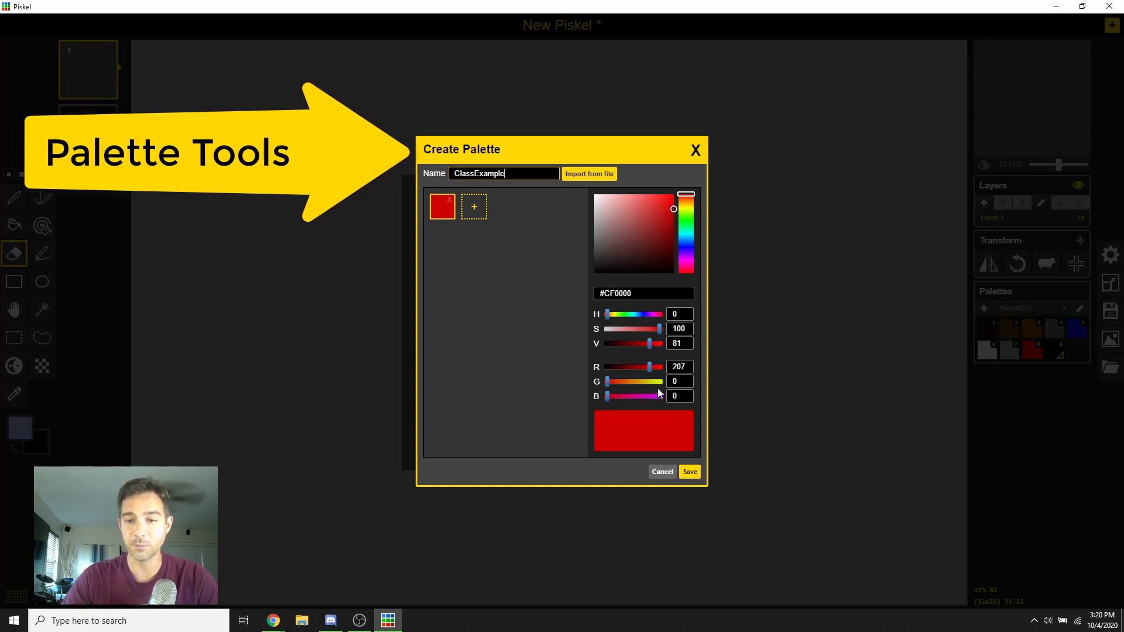
{"action": "left_click_drag", "start_coordinate": [671, 366], "coordinate": [769, 359]}
{"action": "type", "text": "20"}
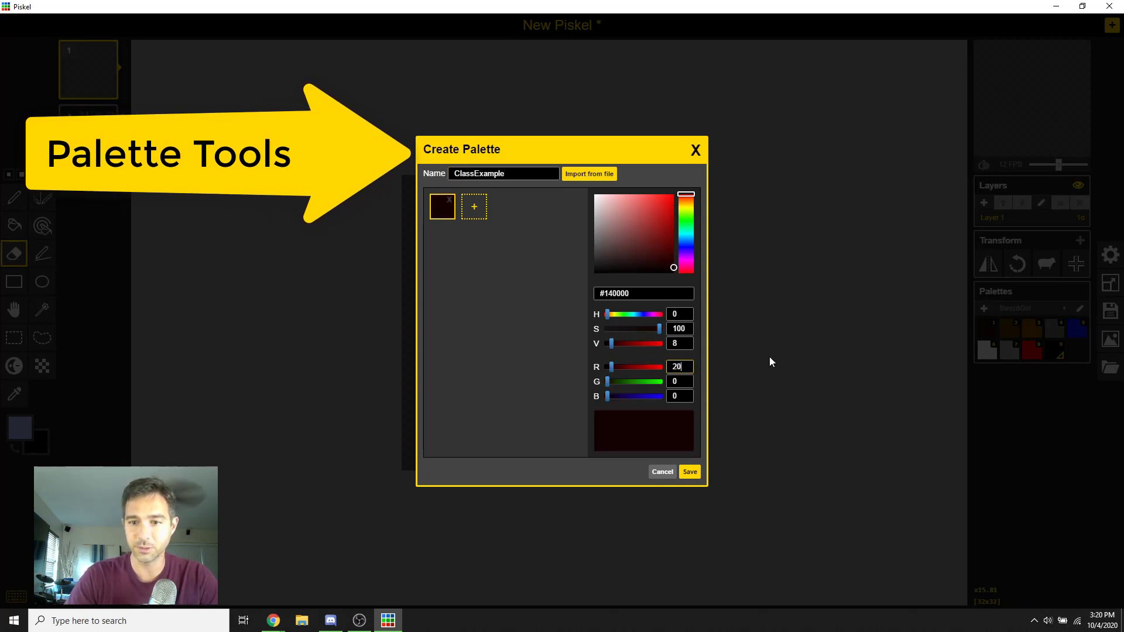
{"action": "type", "text": "0"}
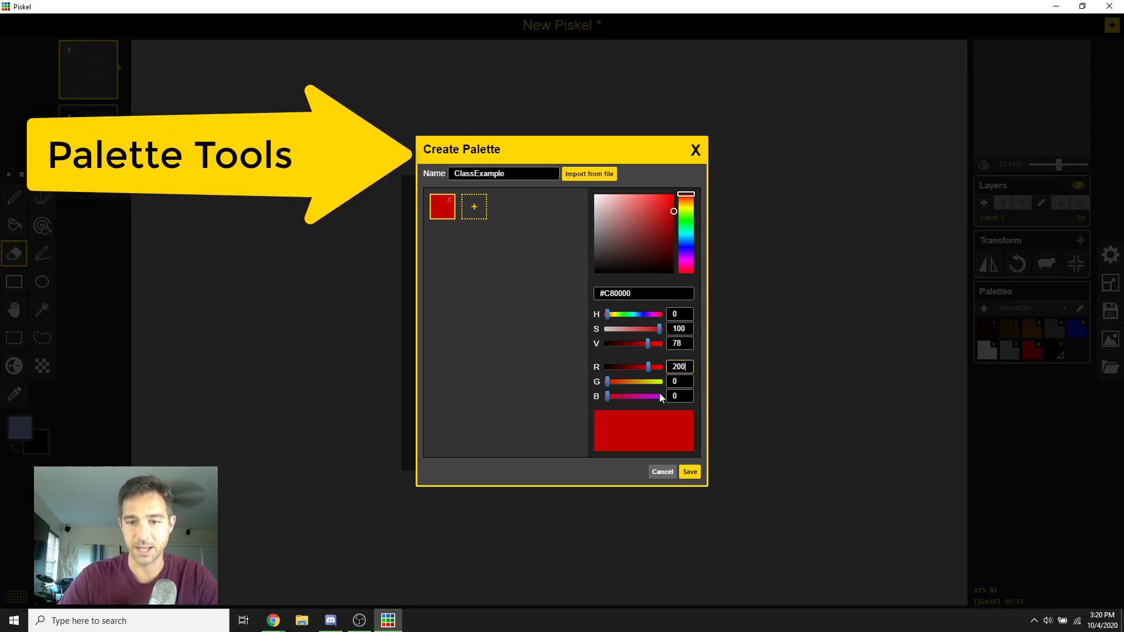
{"action": "left_click", "coordinate": [475, 207]}
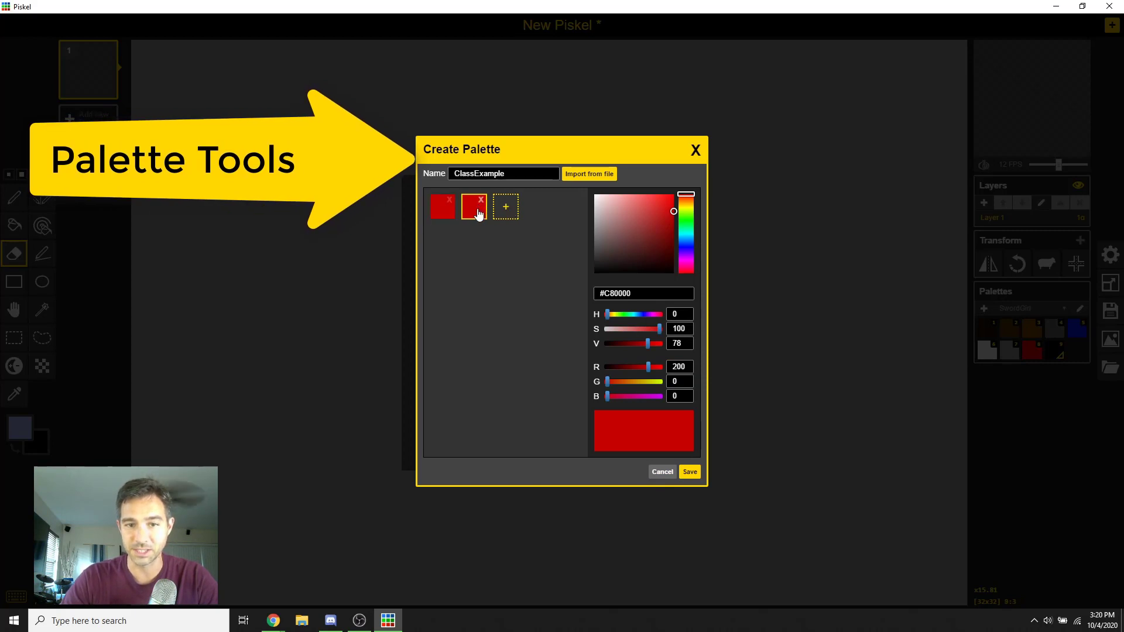
Darken the second palette swatch to #6E1010 and add a third swatch in light red, #FF3636
{"action": "left_click", "coordinate": [643, 367]}
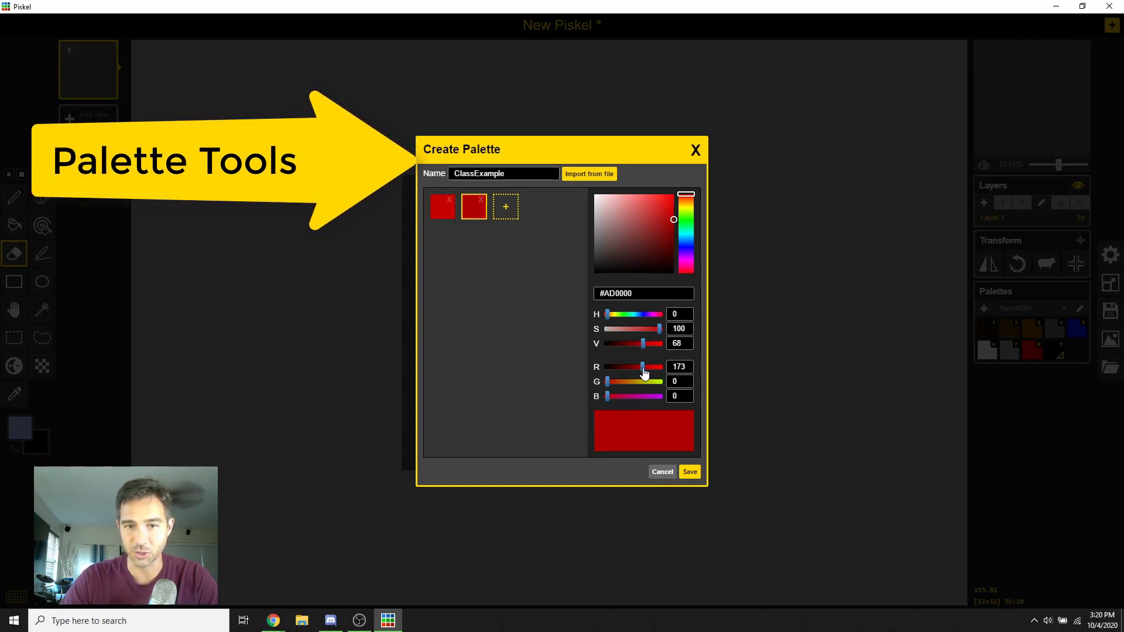
{"action": "left_click_drag", "start_coordinate": [643, 373], "coordinate": [633, 370]}
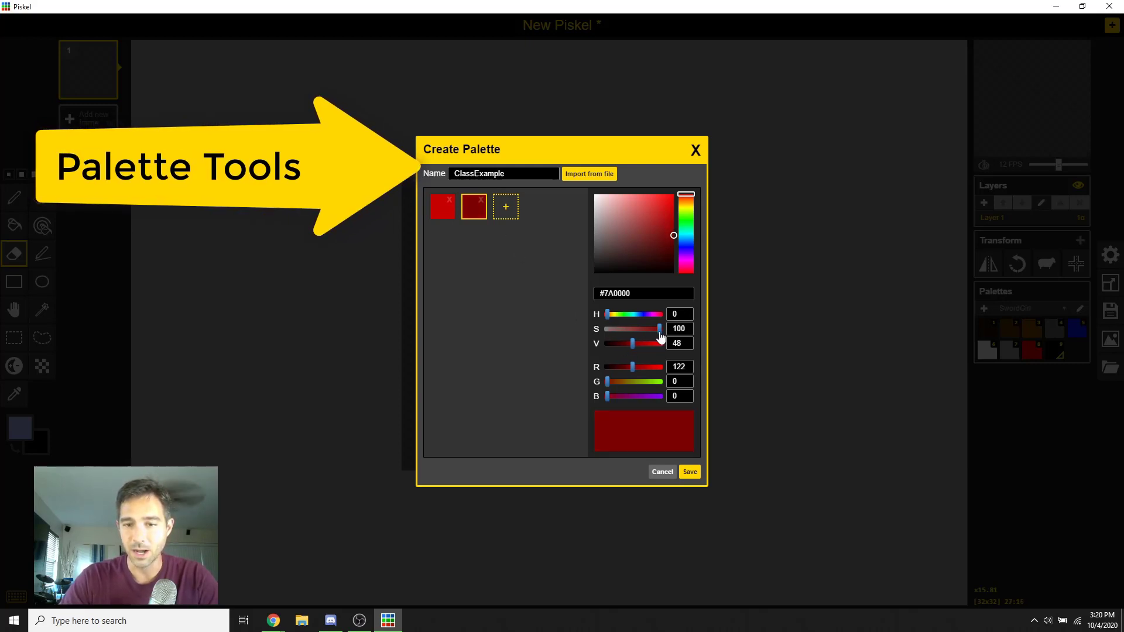
{"action": "left_click_drag", "start_coordinate": [660, 334], "coordinate": [631, 347]}
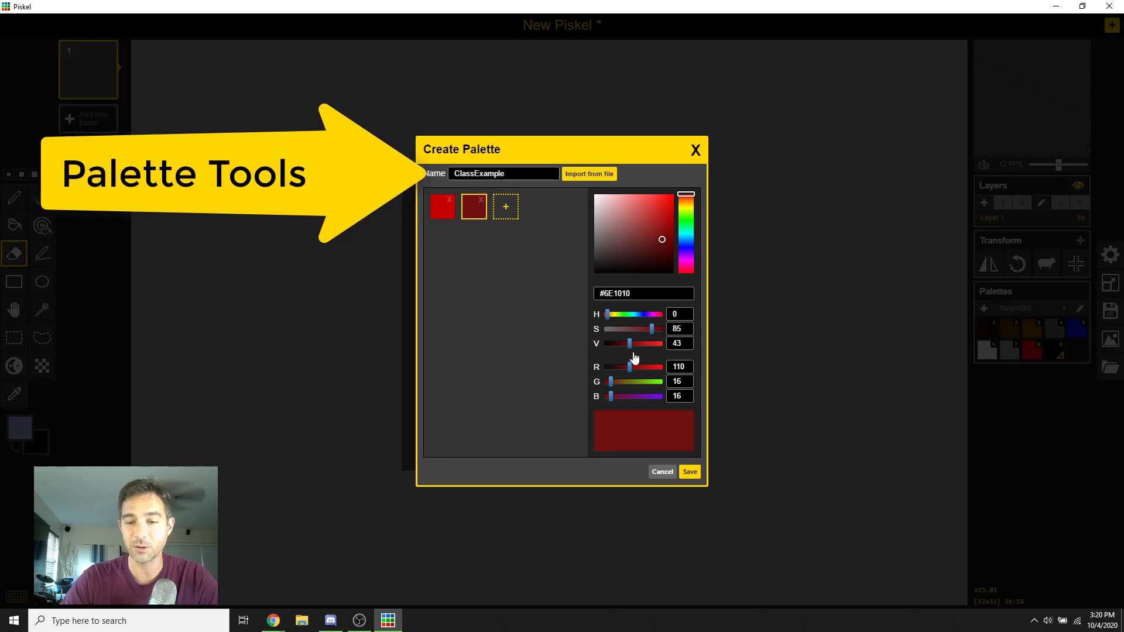
{"action": "left_click", "coordinate": [506, 207]}
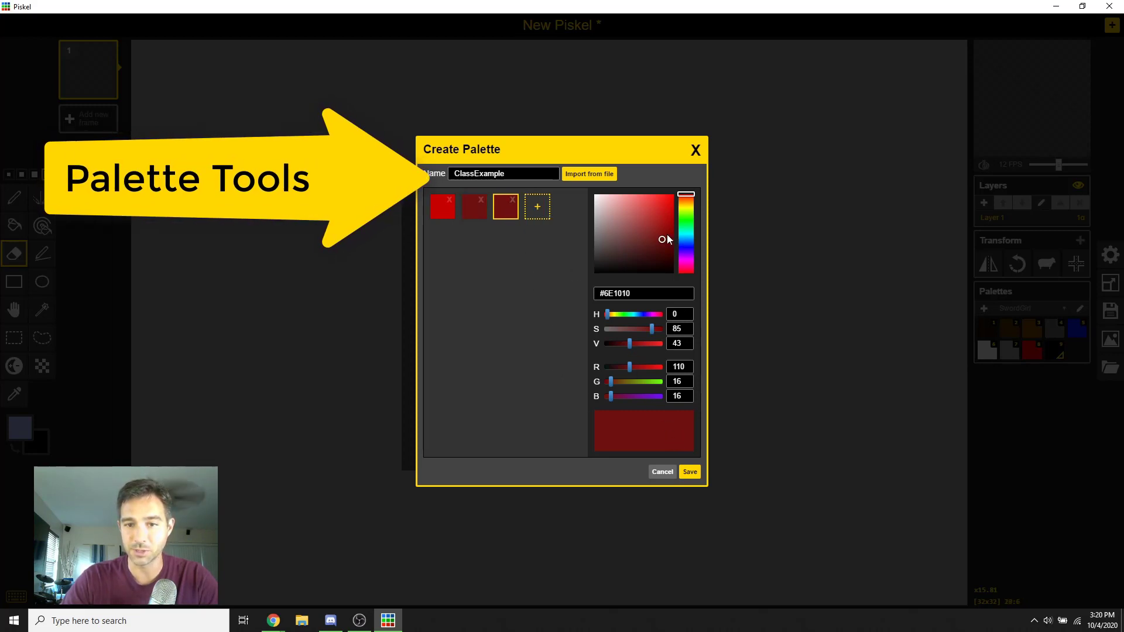
{"action": "mouse_move", "coordinate": [662, 242]}
{"action": "left_mouse_down"}
{"action": "mouse_move", "coordinate": [687, 203]}
{"action": "mouse_move", "coordinate": [666, 205]}
{"action": "mouse_move", "coordinate": [663, 184]}
{"action": "mouse_move", "coordinate": [646, 183]}
{"action": "mouse_move", "coordinate": [657, 183]}
{"action": "left_mouse_up"}
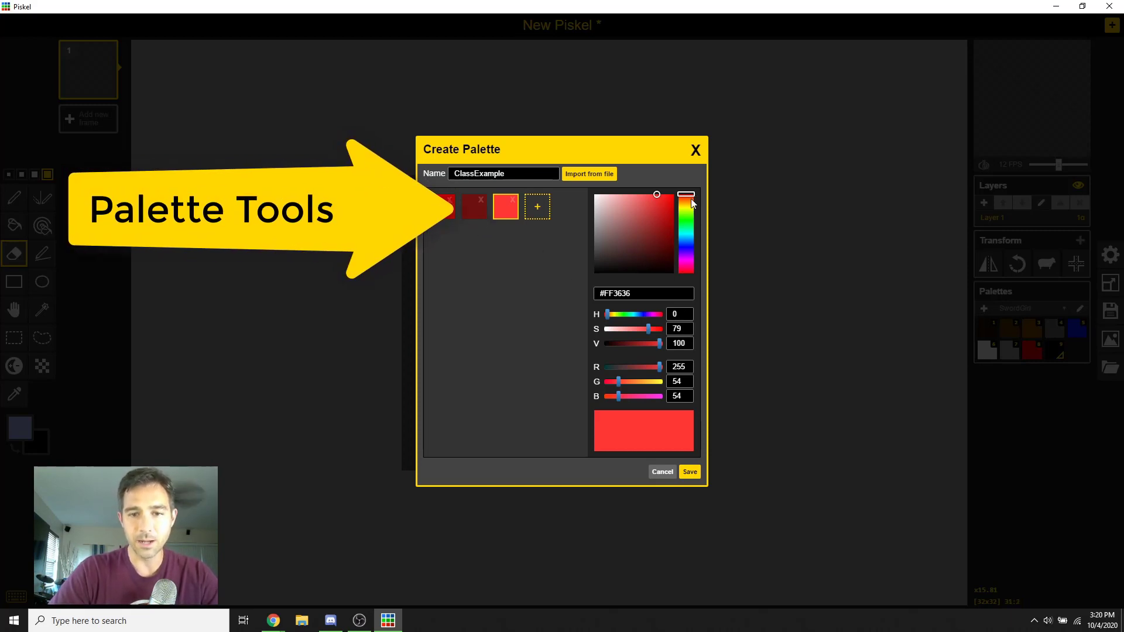
Add a fourth swatch in green, #1A7A1F, and save the ClassExample palette
{"action": "left_click", "coordinate": [538, 208]}
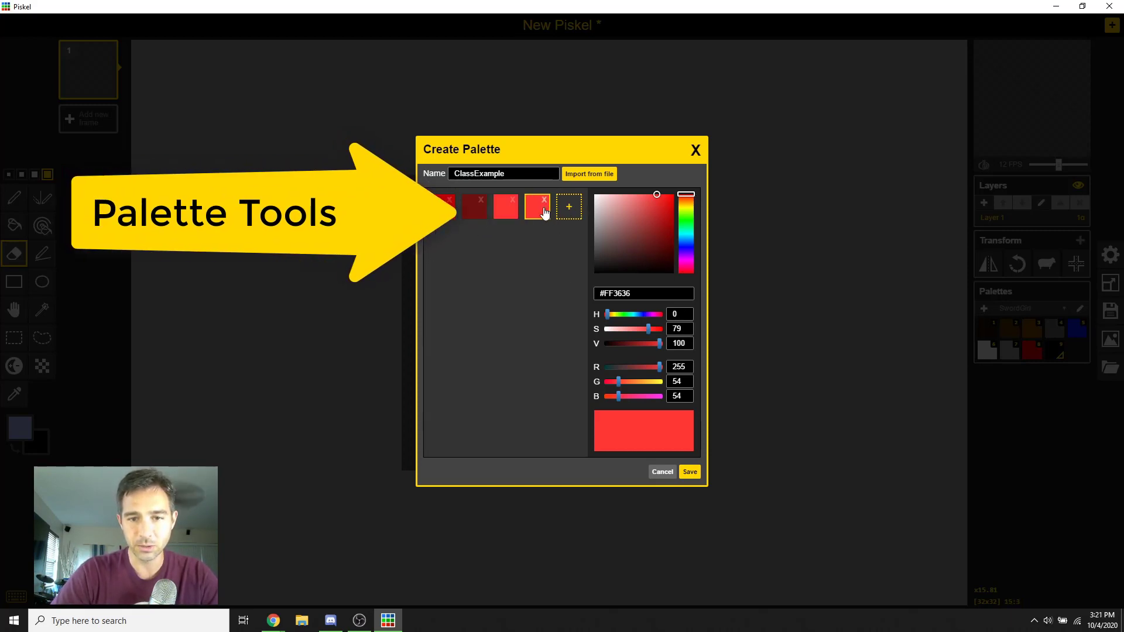
{"action": "left_click", "coordinate": [688, 223]}
{"action": "left_click_drag", "start_coordinate": [692, 223], "coordinate": [693, 221]}
{"action": "left_click_drag", "start_coordinate": [659, 344], "coordinate": [633, 344]}
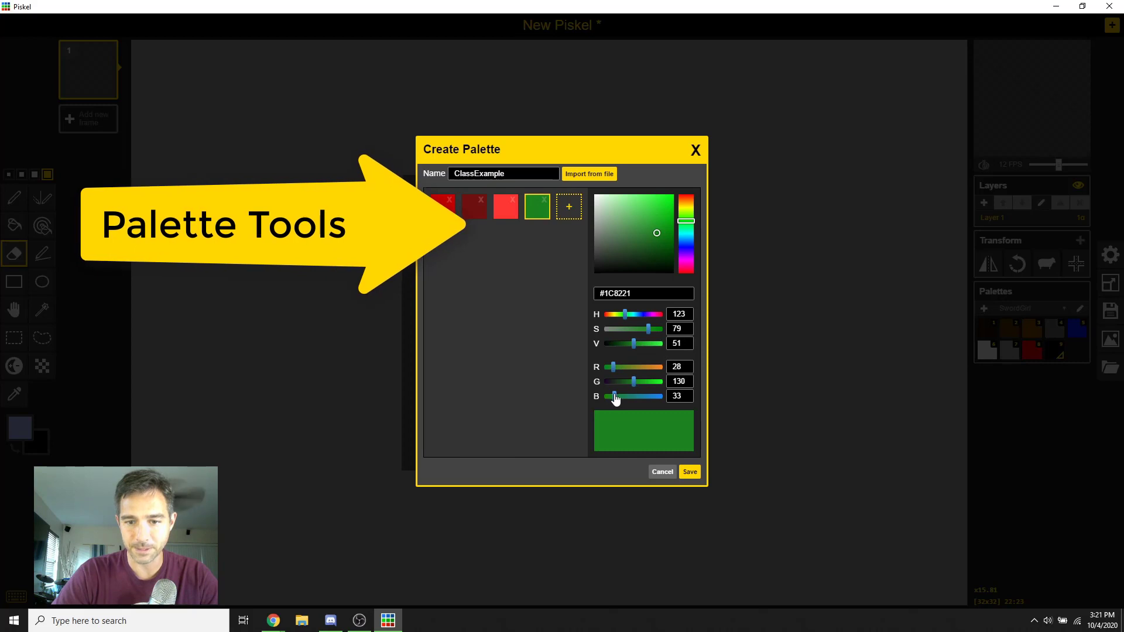
{"action": "left_click", "coordinate": [635, 344]}
{"action": "left_click_drag", "start_coordinate": [636, 348], "coordinate": [633, 346]}
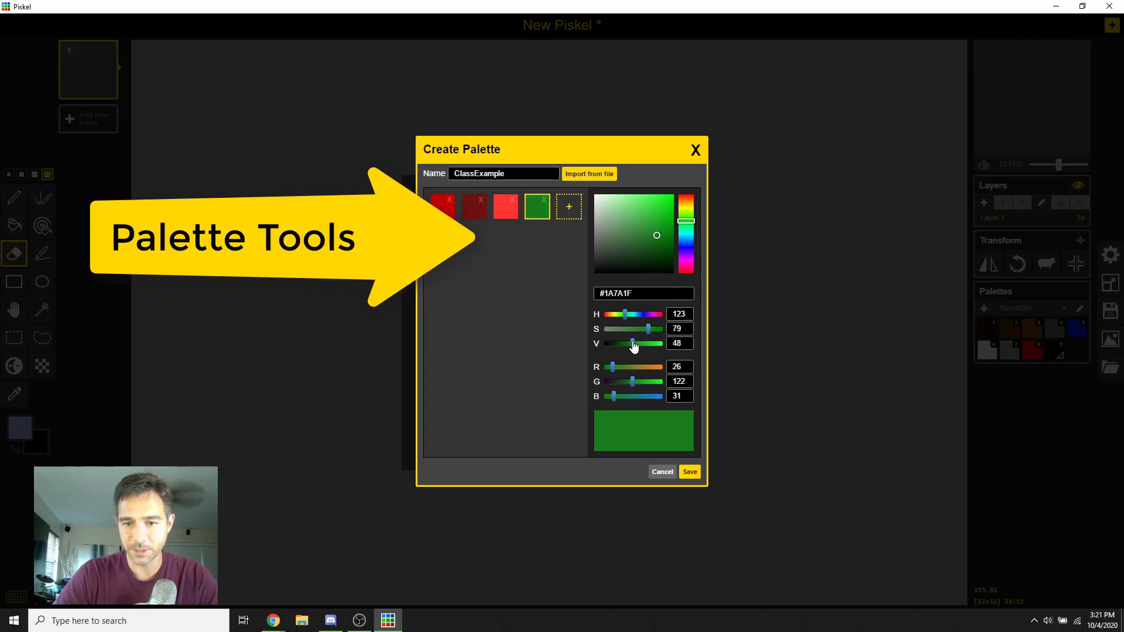
{"action": "left_click", "coordinate": [690, 473]}
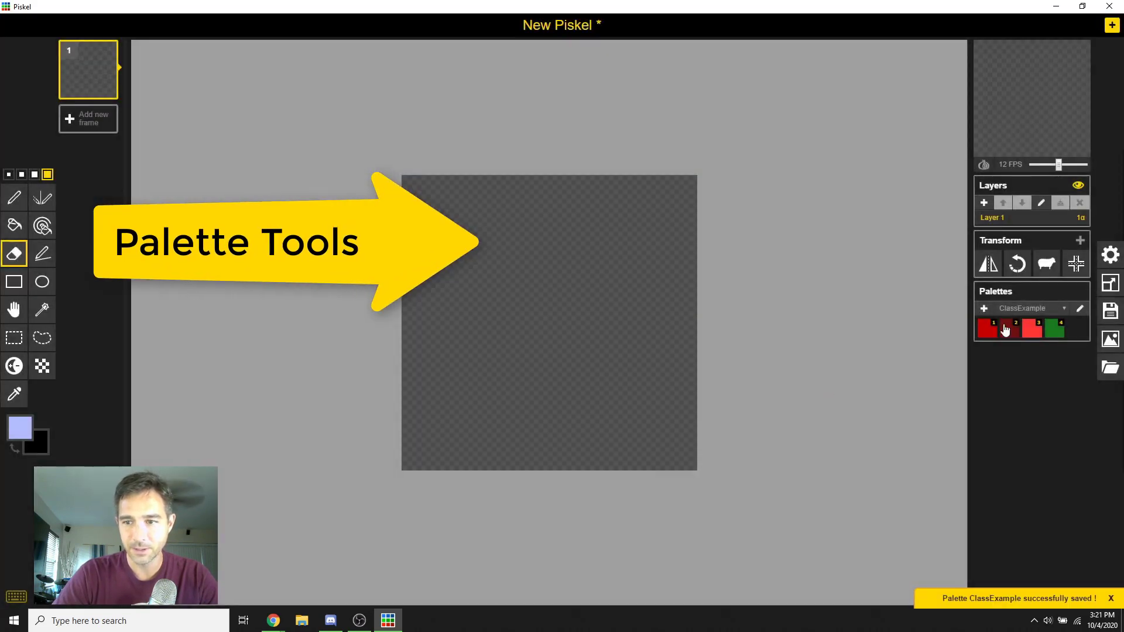
Open the ClassExample palette for editing, and add a fifth swatch and remove it again
{"action": "left_click", "coordinate": [1080, 309]}
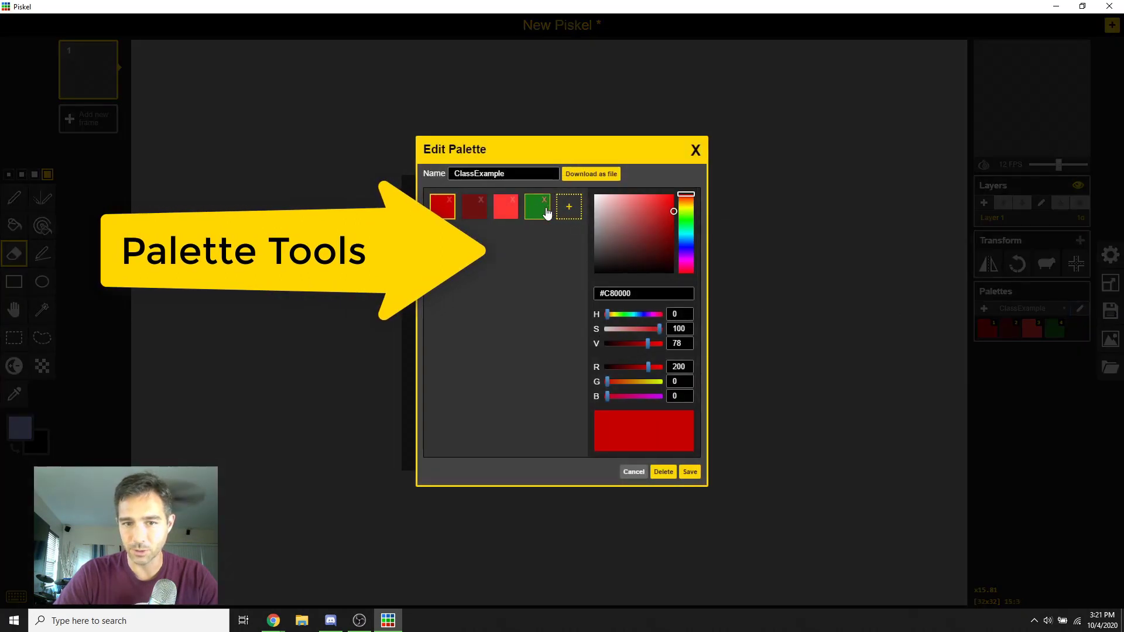
{"action": "left_click", "coordinate": [570, 211]}
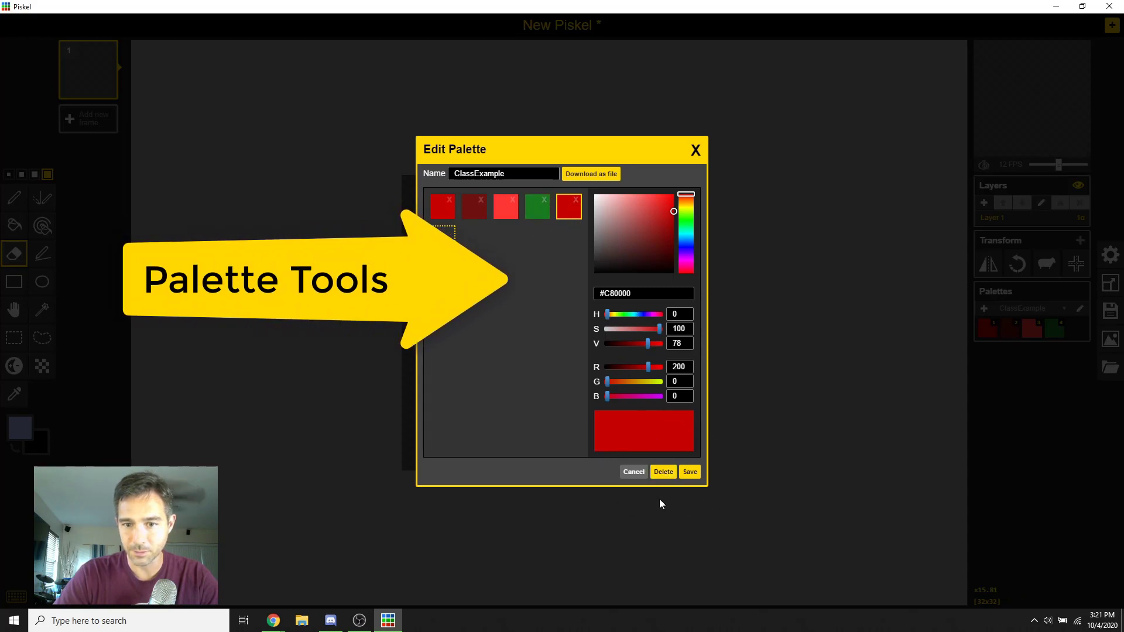
{"action": "left_click", "coordinate": [663, 472]}
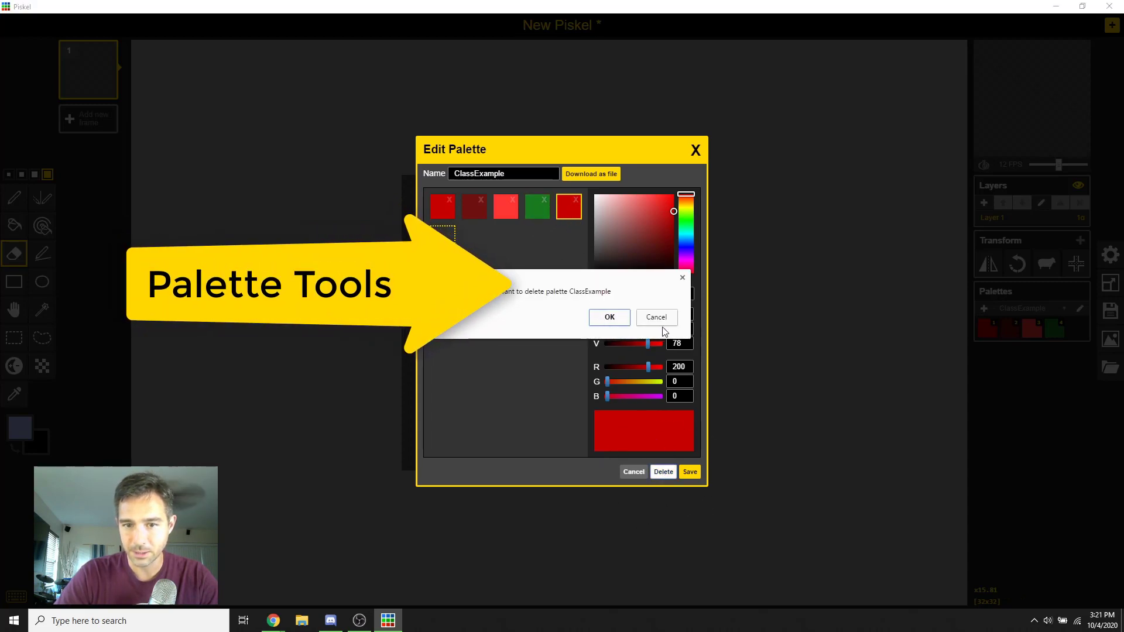
{"action": "left_click", "coordinate": [660, 319]}
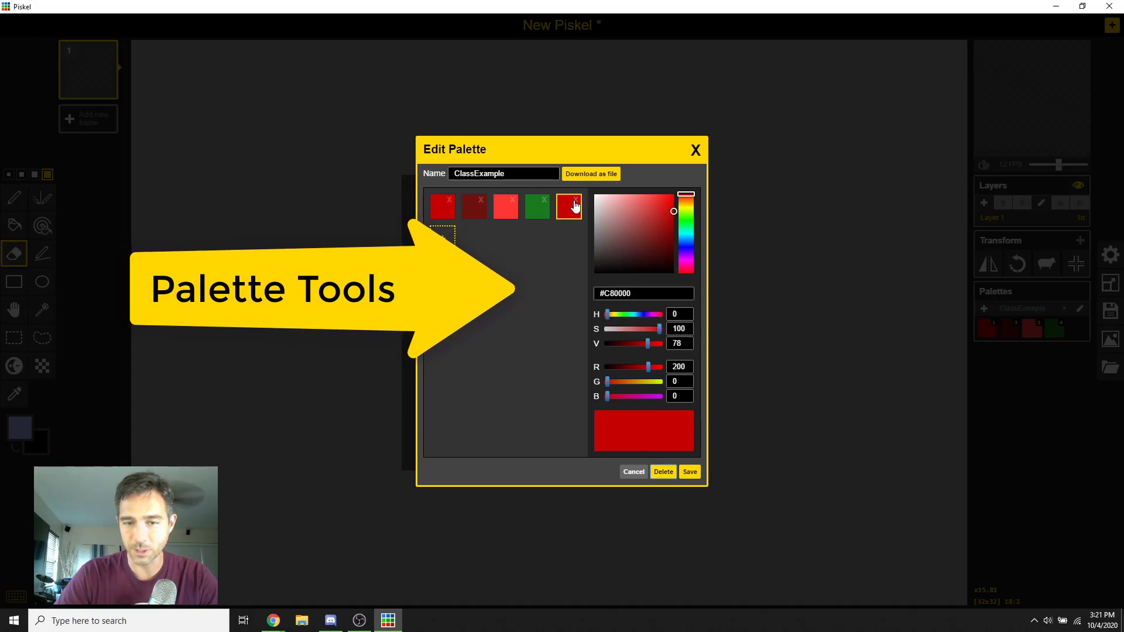
{"action": "left_click", "coordinate": [575, 201]}
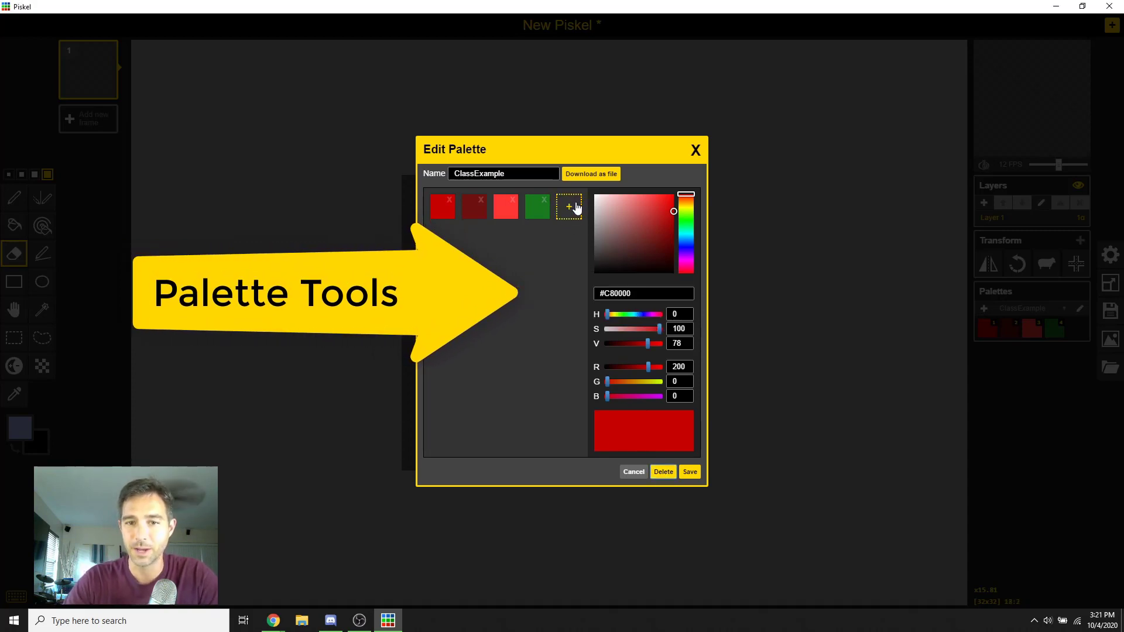
Starting from the green swatch, add a dark green swatch (#1E4C21) and a light green swatch (#30B137)
{"action": "left_click", "coordinate": [536, 217]}
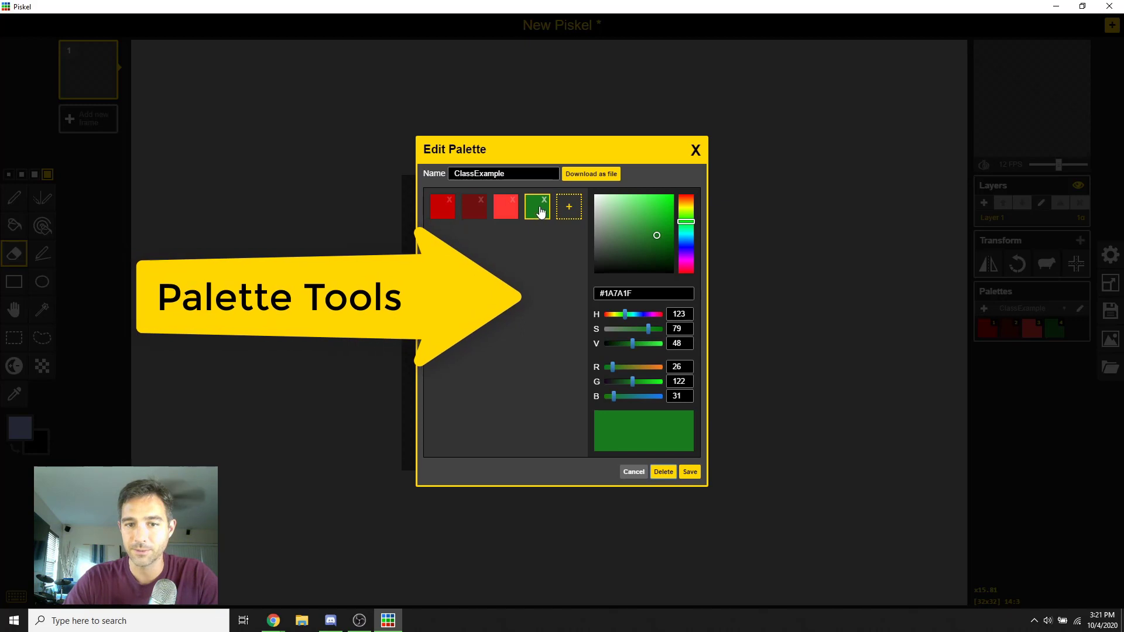
{"action": "left_click", "coordinate": [573, 210]}
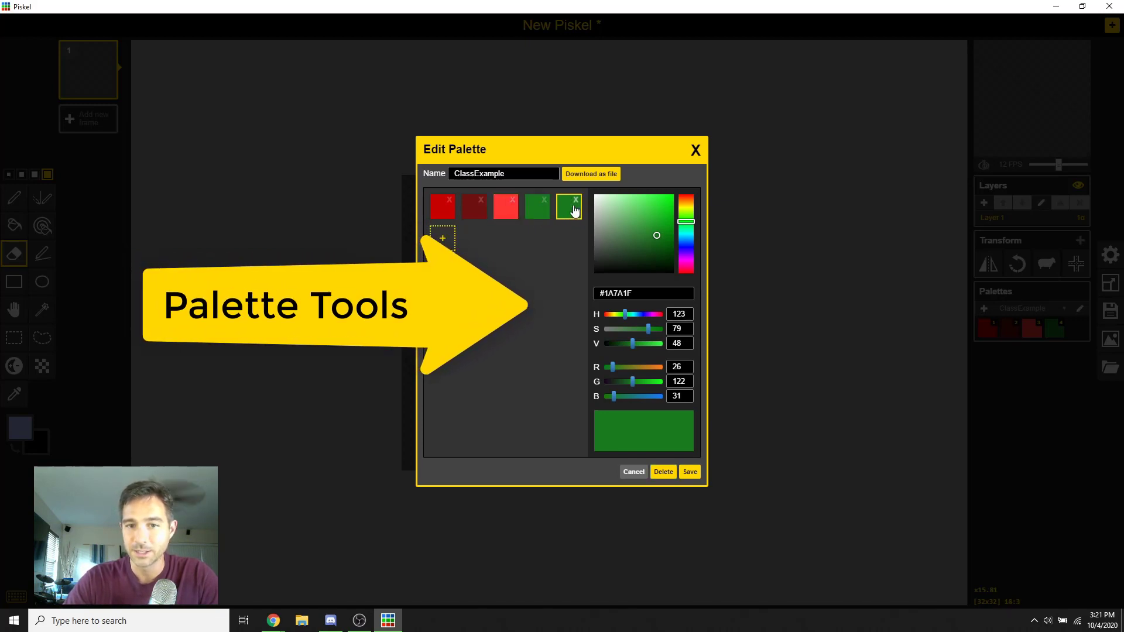
{"action": "left_click", "coordinate": [648, 247]}
{"action": "left_click_drag", "start_coordinate": [649, 247], "coordinate": [642, 250]}
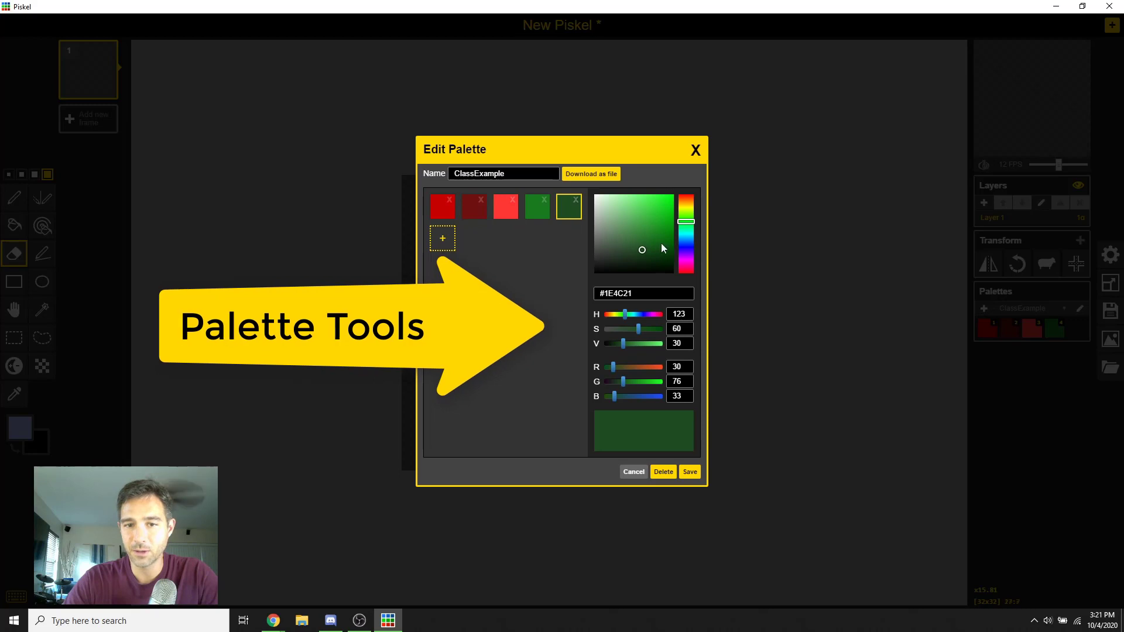
{"action": "left_click", "coordinate": [443, 240]}
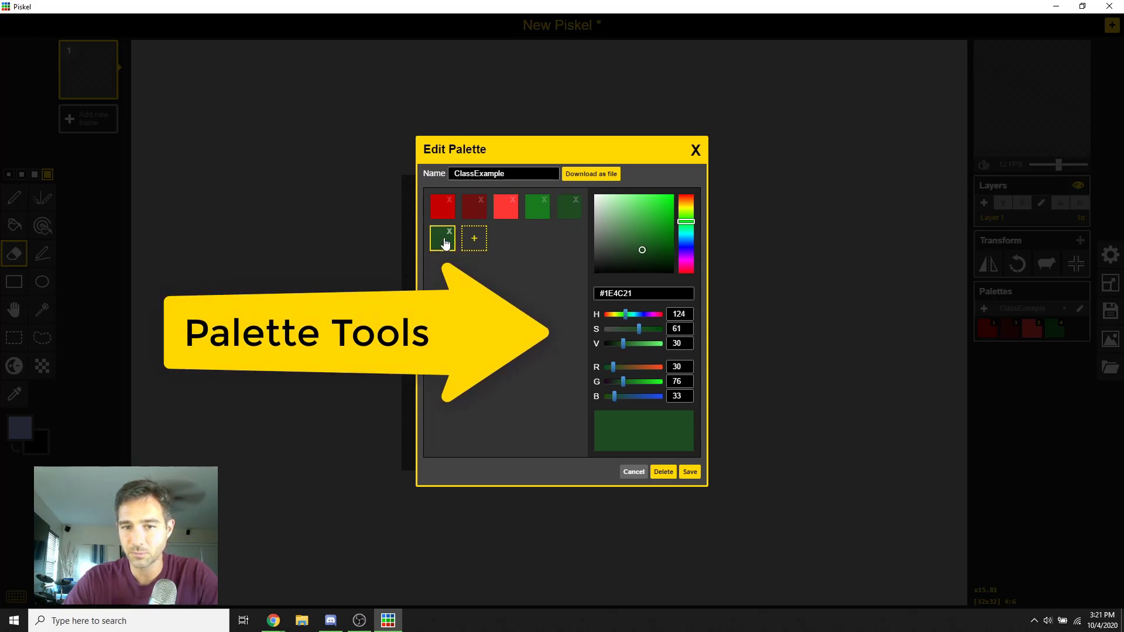
{"action": "left_click", "coordinate": [641, 252]}
{"action": "mouse_move", "coordinate": [641, 252]}
{"action": "left_mouse_down"}
{"action": "mouse_move", "coordinate": [634, 234]}
{"action": "mouse_move", "coordinate": [653, 222]}
{"action": "left_mouse_up"}
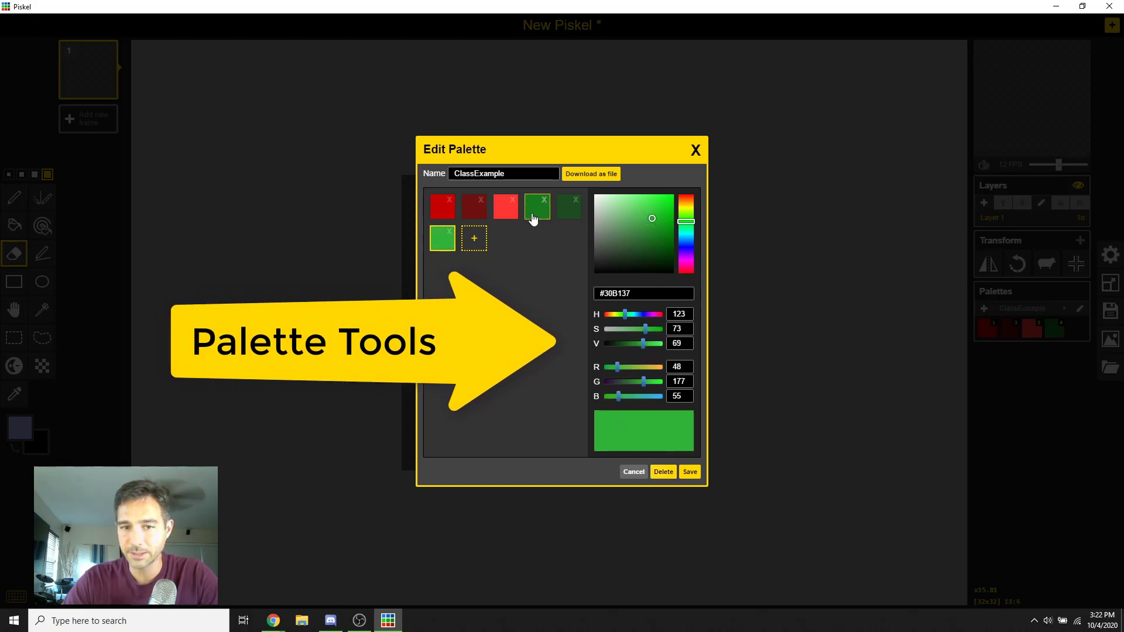
Add a dark brown swatch (#4A310B) and a lighter brown swatch after the greens
{"action": "left_click", "coordinate": [475, 241]}
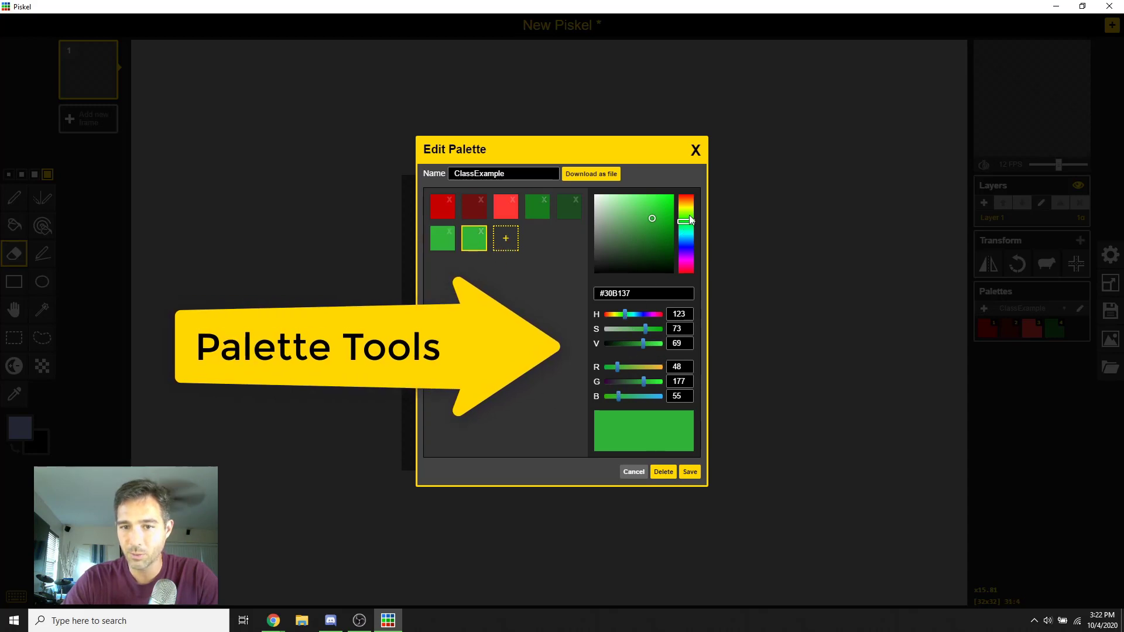
{"action": "mouse_move", "coordinate": [689, 215]}
{"action": "left_mouse_down"}
{"action": "mouse_move", "coordinate": [665, 231]}
{"action": "mouse_move", "coordinate": [658, 254]}
{"action": "left_mouse_up"}
{"action": "left_click_drag", "start_coordinate": [688, 209], "coordinate": [693, 207]}
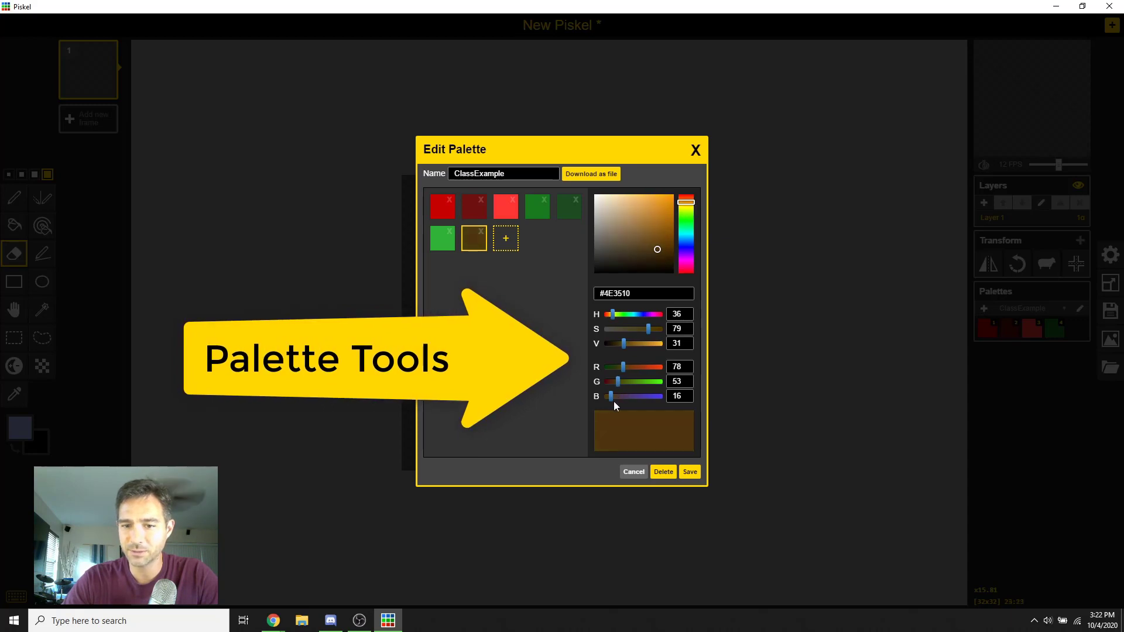
{"action": "left_click_drag", "start_coordinate": [659, 252], "coordinate": [662, 253]}
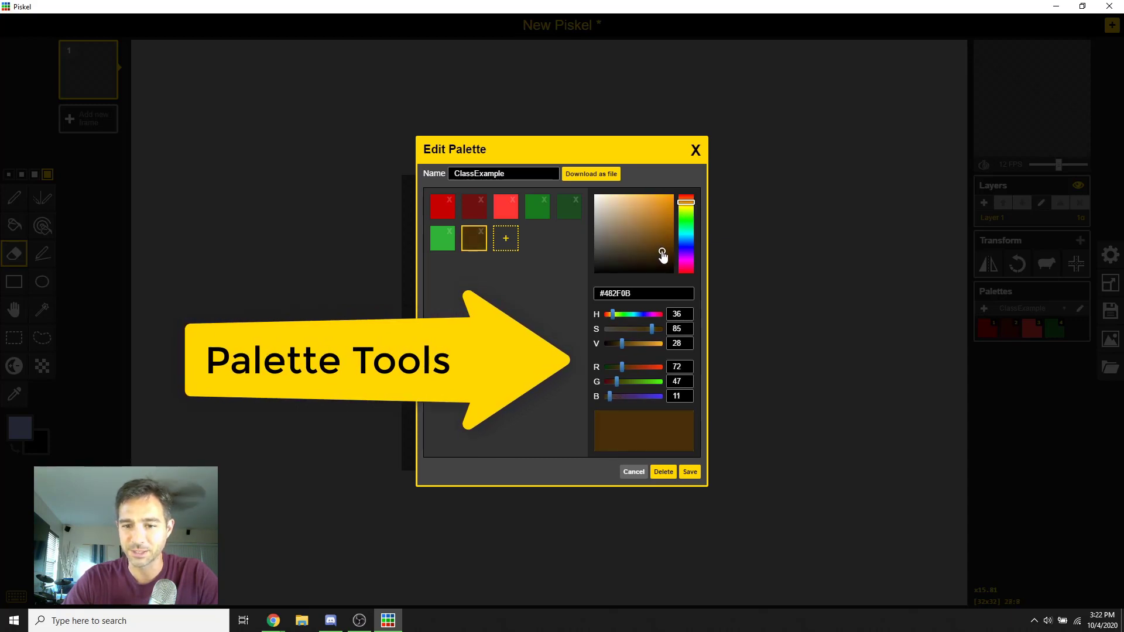
{"action": "left_click", "coordinate": [506, 238]}
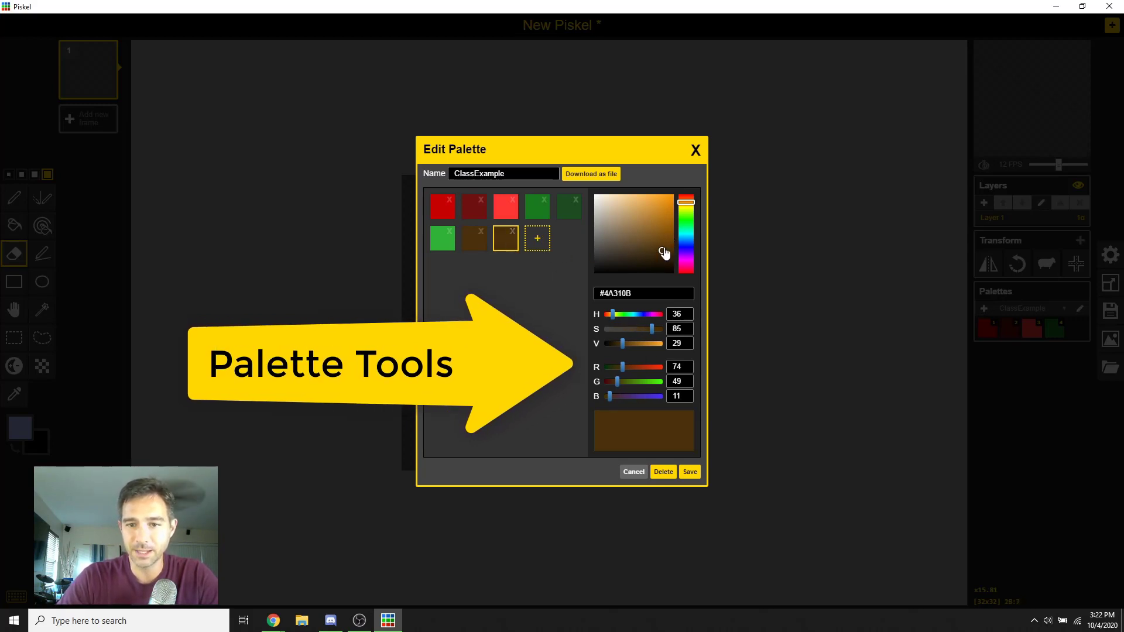
{"action": "mouse_move", "coordinate": [663, 251]}
{"action": "left_mouse_down"}
{"action": "mouse_move", "coordinate": [608, 202]}
{"action": "mouse_move", "coordinate": [505, 149]}
{"action": "left_mouse_up"}
Add a white (#FFF) and a black (#000) swatch and save the palette
{"action": "left_click", "coordinate": [537, 238]}
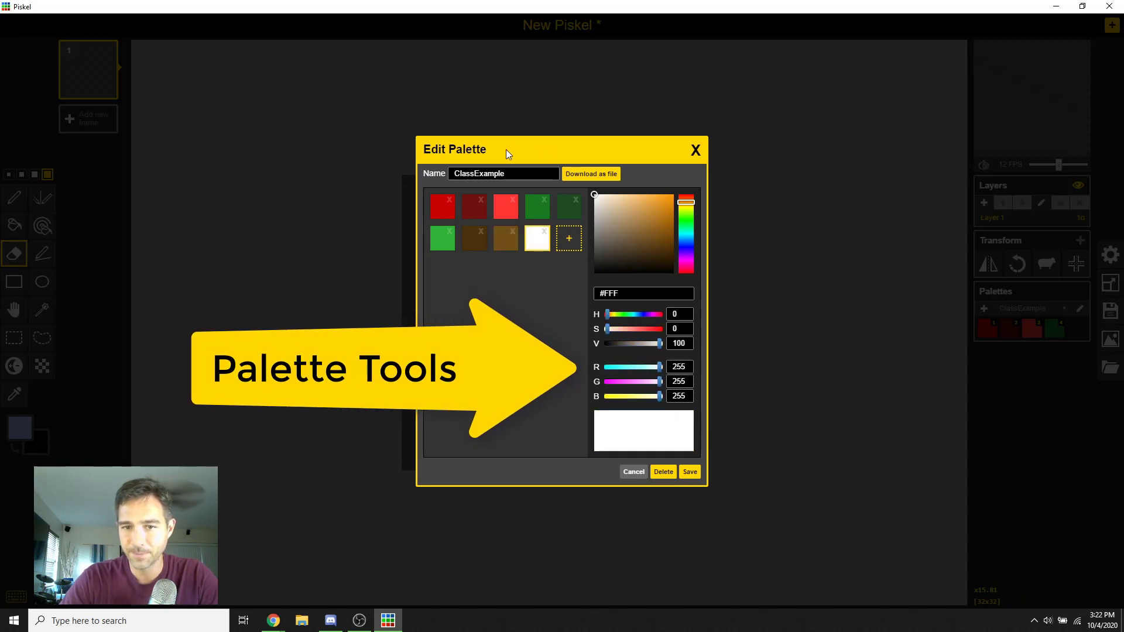
{"action": "left_click", "coordinate": [566, 239]}
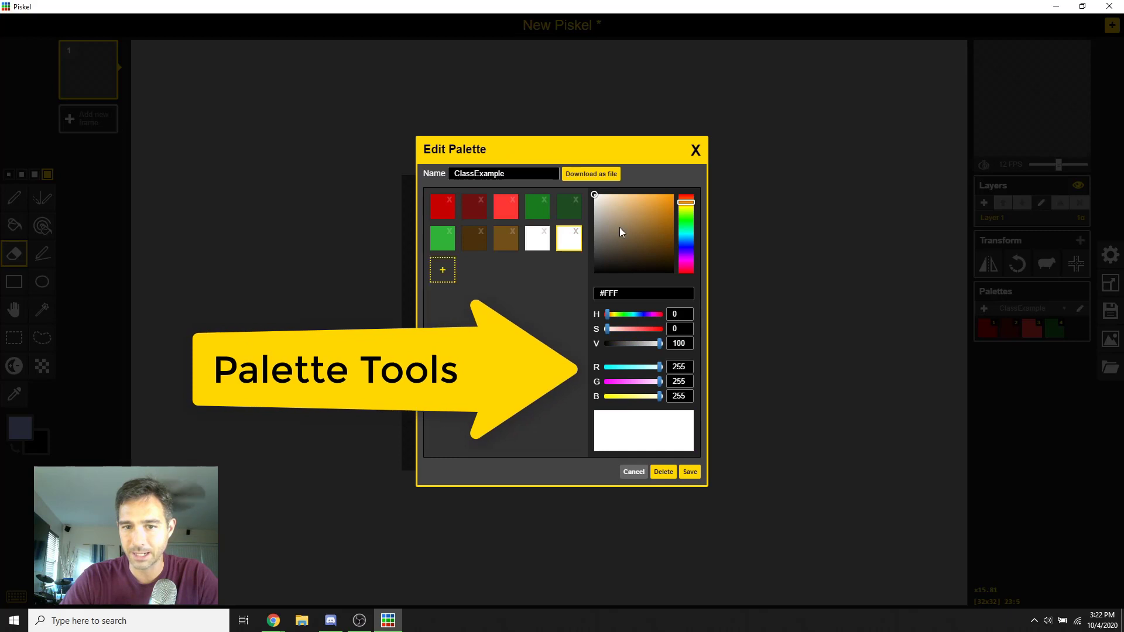
{"action": "left_click_drag", "start_coordinate": [619, 227], "coordinate": [539, 326]}
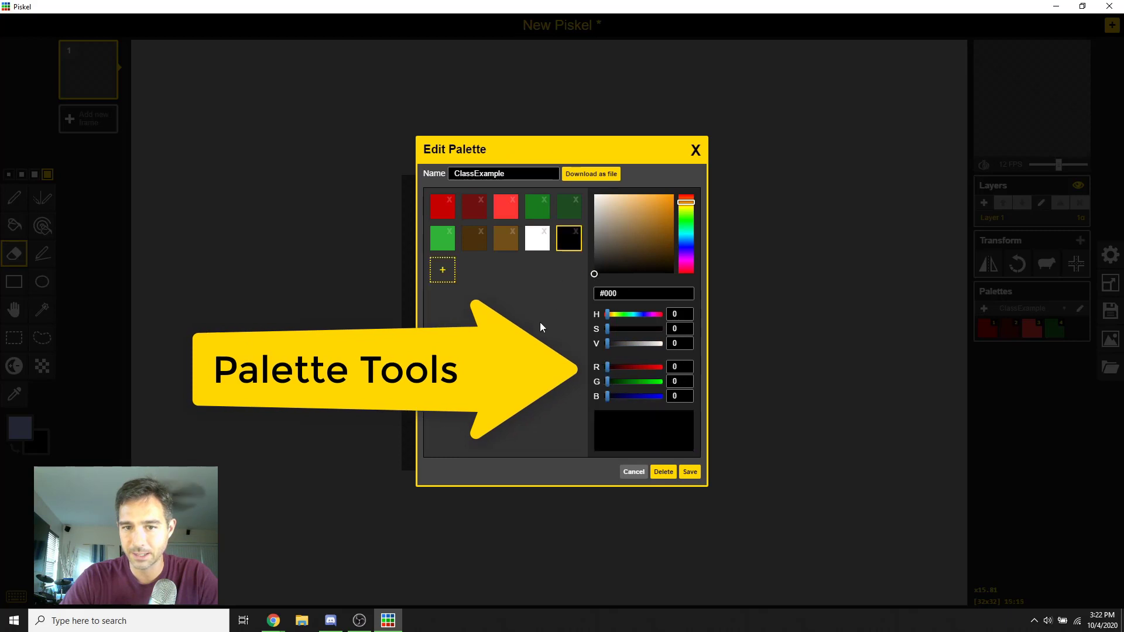
{"action": "left_click", "coordinate": [690, 471]}
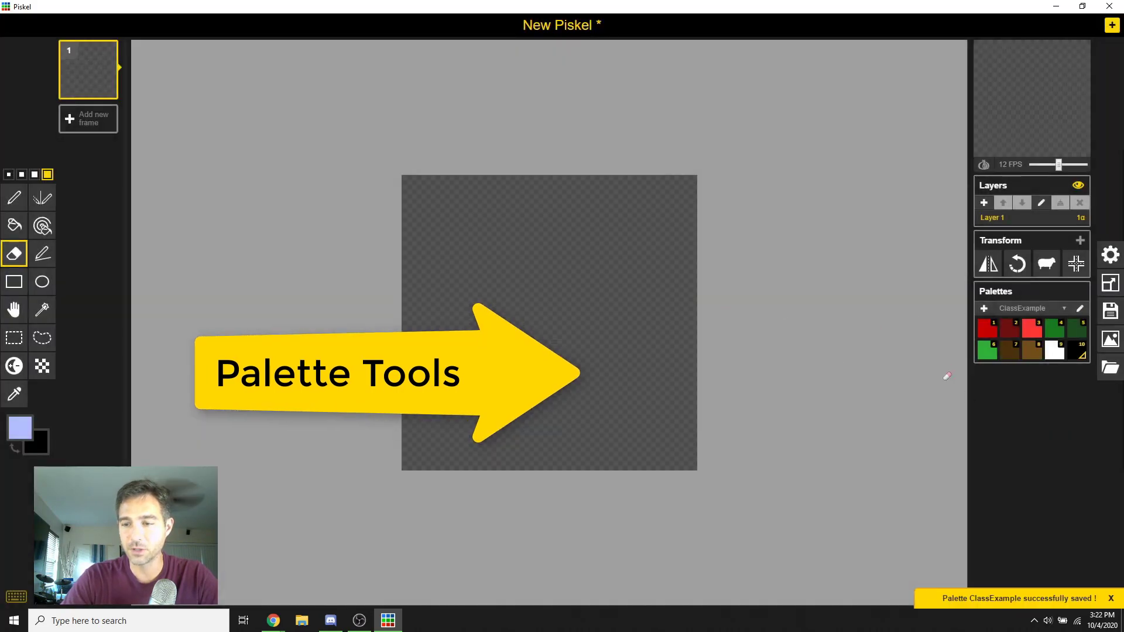
Reorder the palette to dark red, red, light red, dark brown, white, then dark green, green, light green, brown, black, and save it
{"action": "left_click", "coordinate": [1080, 310]}
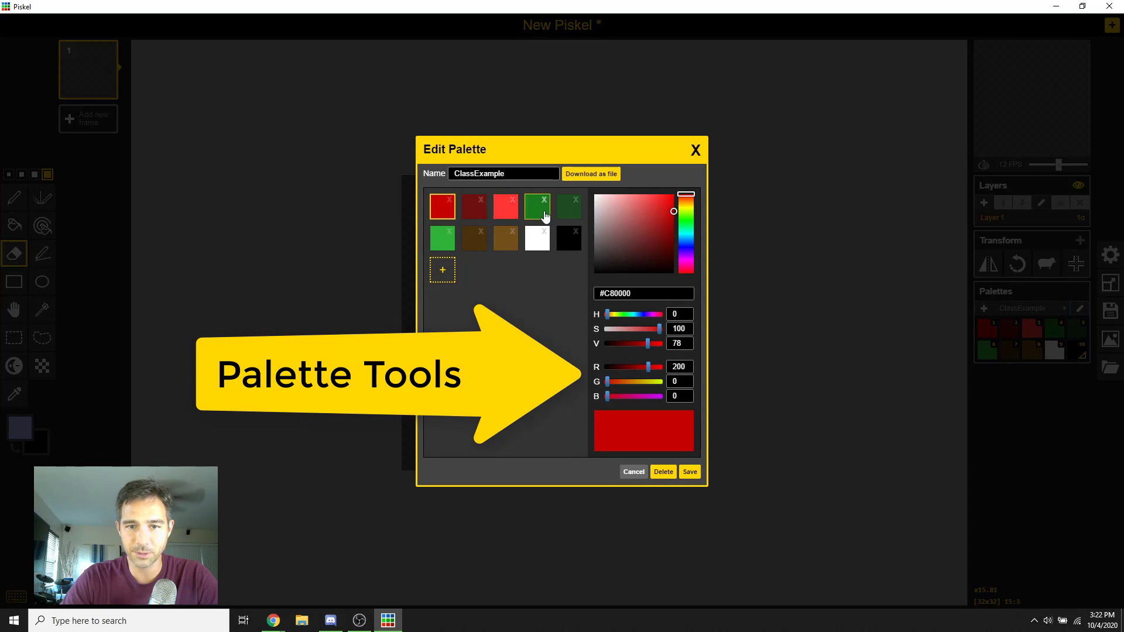
{"action": "left_click_drag", "start_coordinate": [543, 215], "coordinate": [475, 217]}
{"action": "left_click_drag", "start_coordinate": [578, 210], "coordinate": [540, 246]}
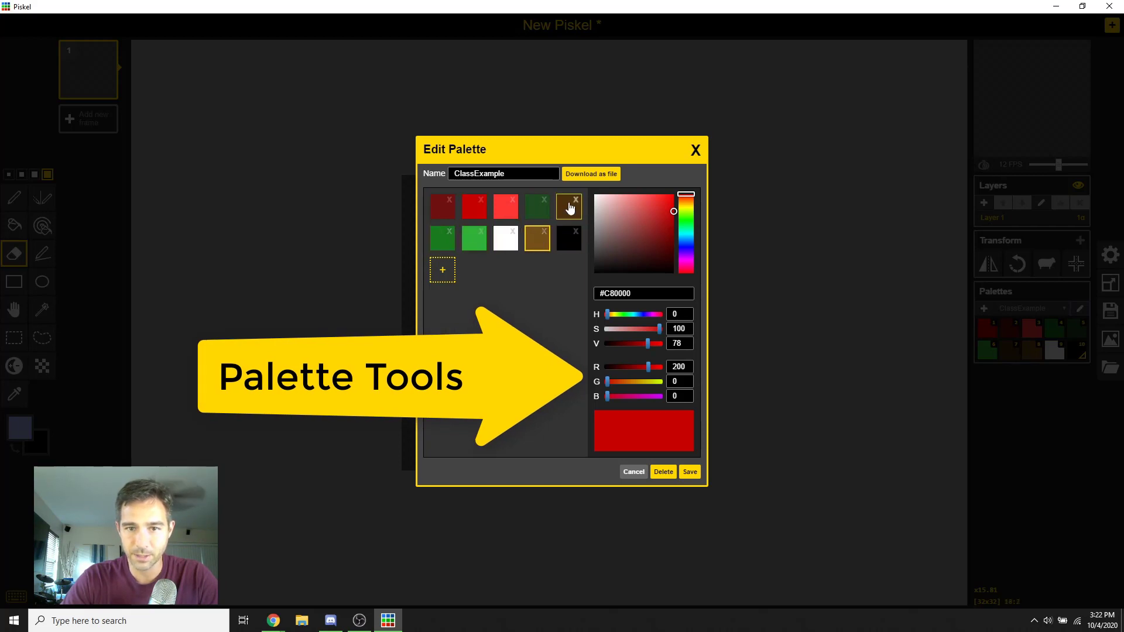
{"action": "mouse_move", "coordinate": [572, 210]}
{"action": "left_mouse_down"}
{"action": "mouse_move", "coordinate": [537, 209]}
{"action": "mouse_move", "coordinate": [500, 236]}
{"action": "mouse_move", "coordinate": [571, 209]}
{"action": "left_mouse_up"}
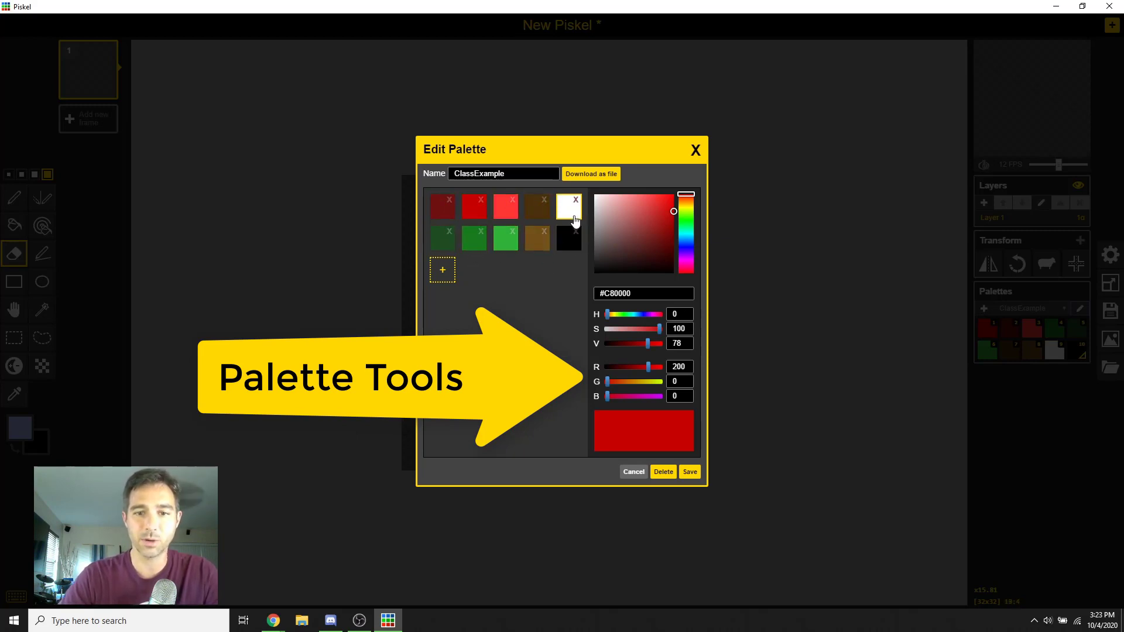
{"action": "left_click", "coordinate": [690, 473]}
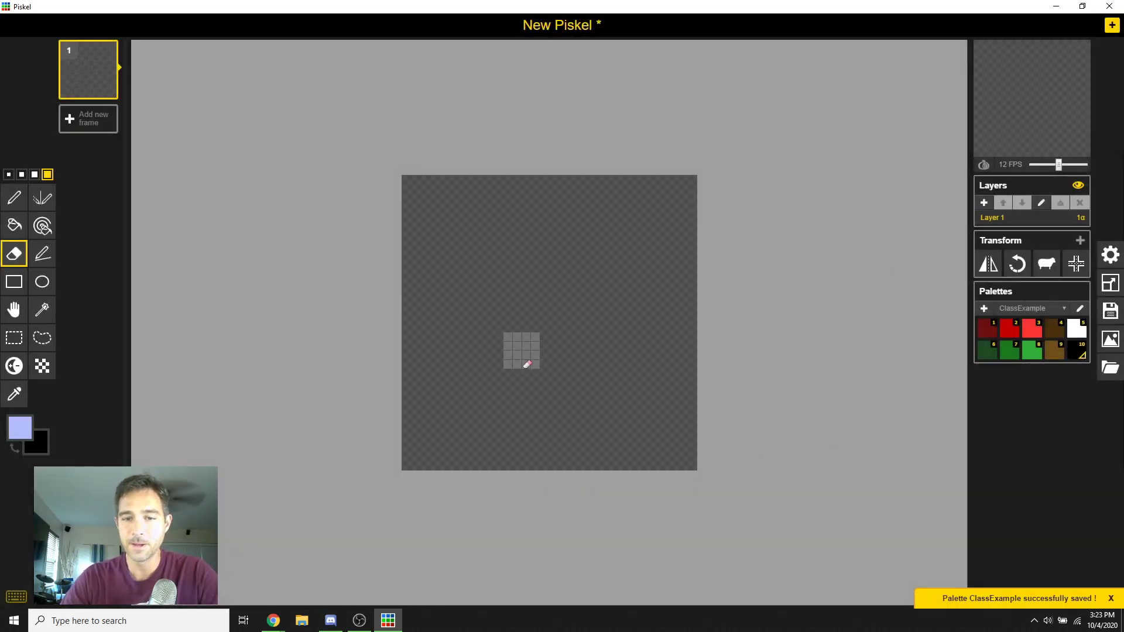
Draw a red circle outline about 16 pixels wide with a 1-pixel line and move it to the horizontal centre of the canvas, slightly low
{"action": "left_click", "coordinate": [14, 197]}
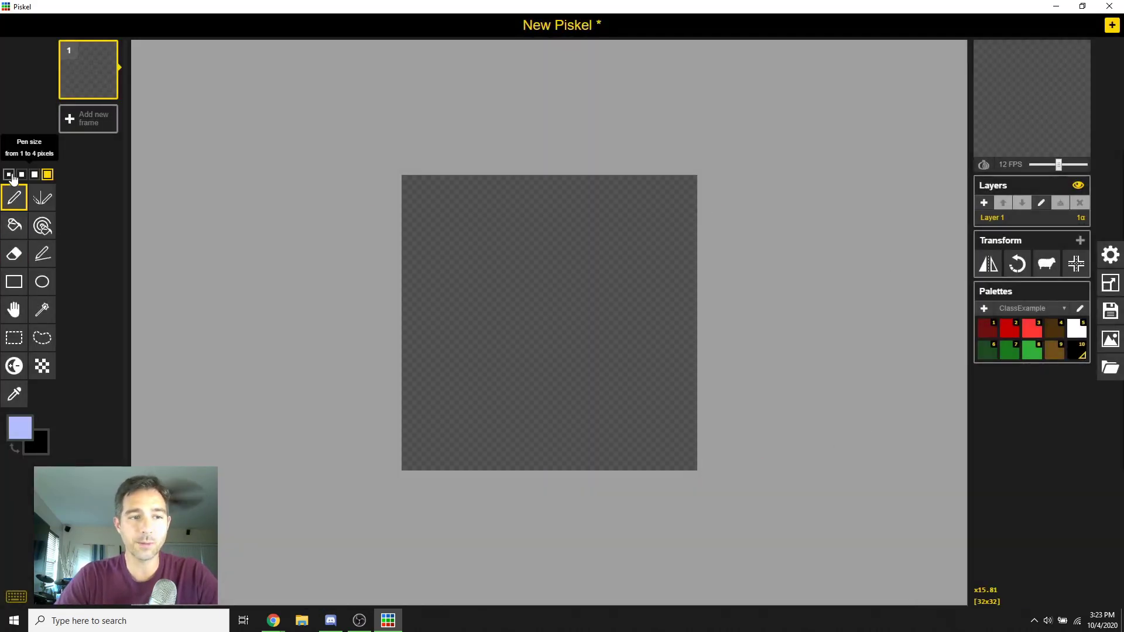
{"action": "left_click", "coordinate": [9, 175]}
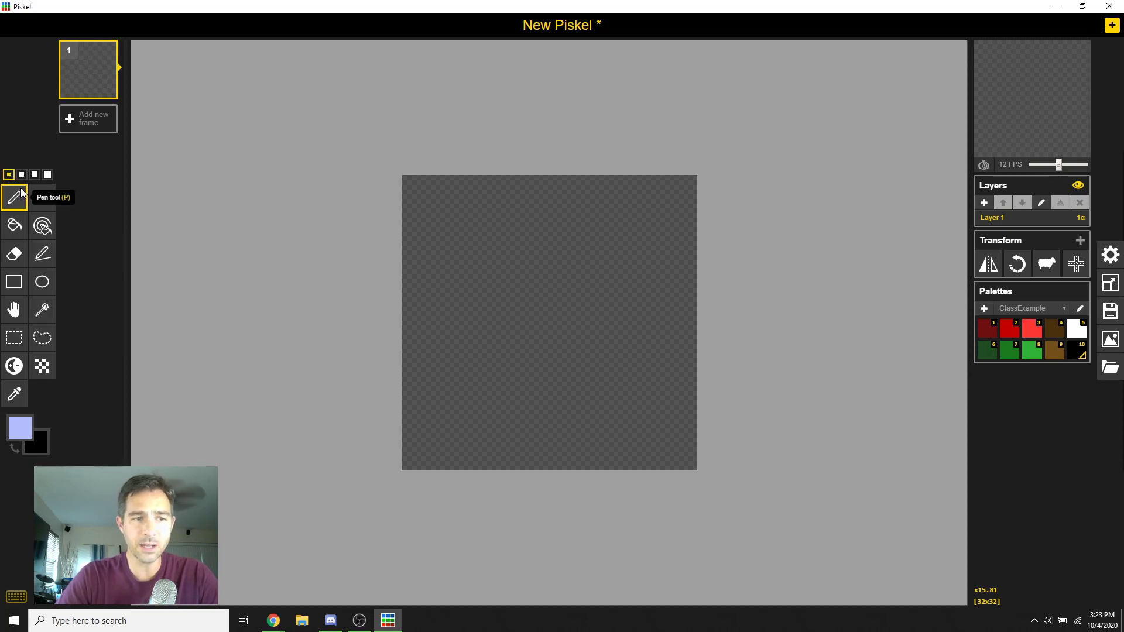
{"action": "left_click", "coordinate": [1012, 335]}
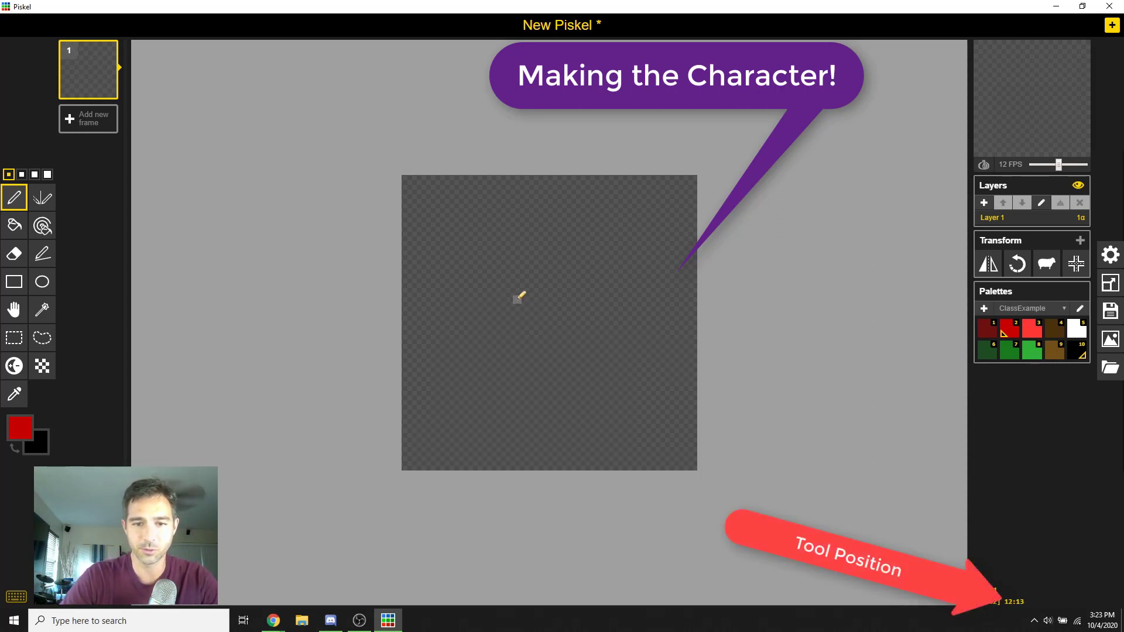
{"action": "left_click", "coordinate": [42, 282]}
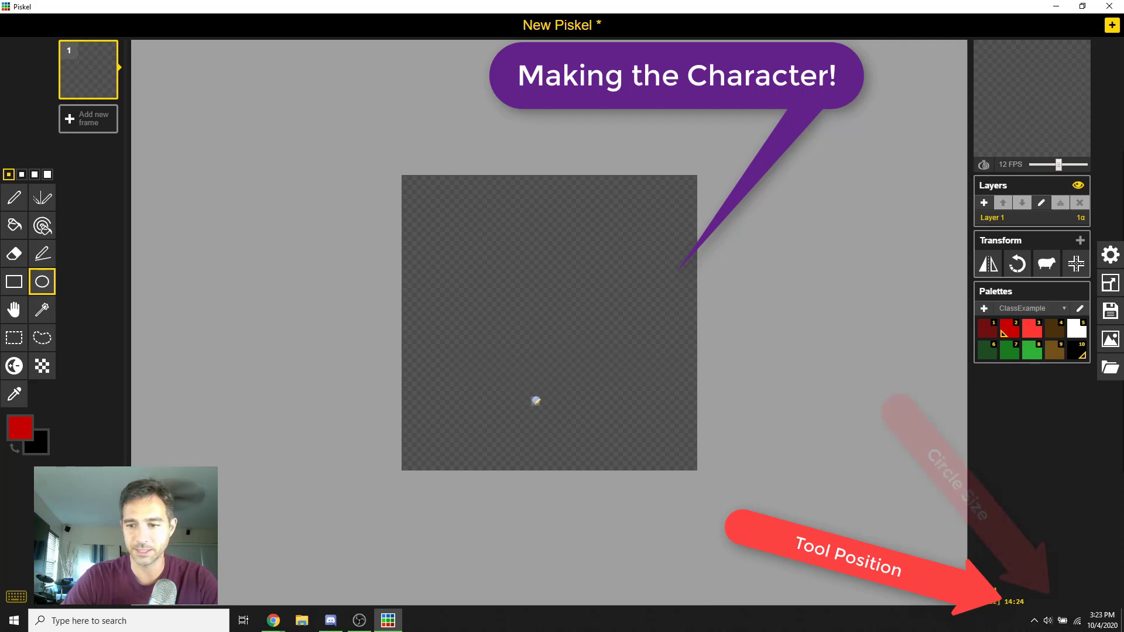
{"action": "left_click_drag", "start_coordinate": [533, 405], "coordinate": [679, 267]}
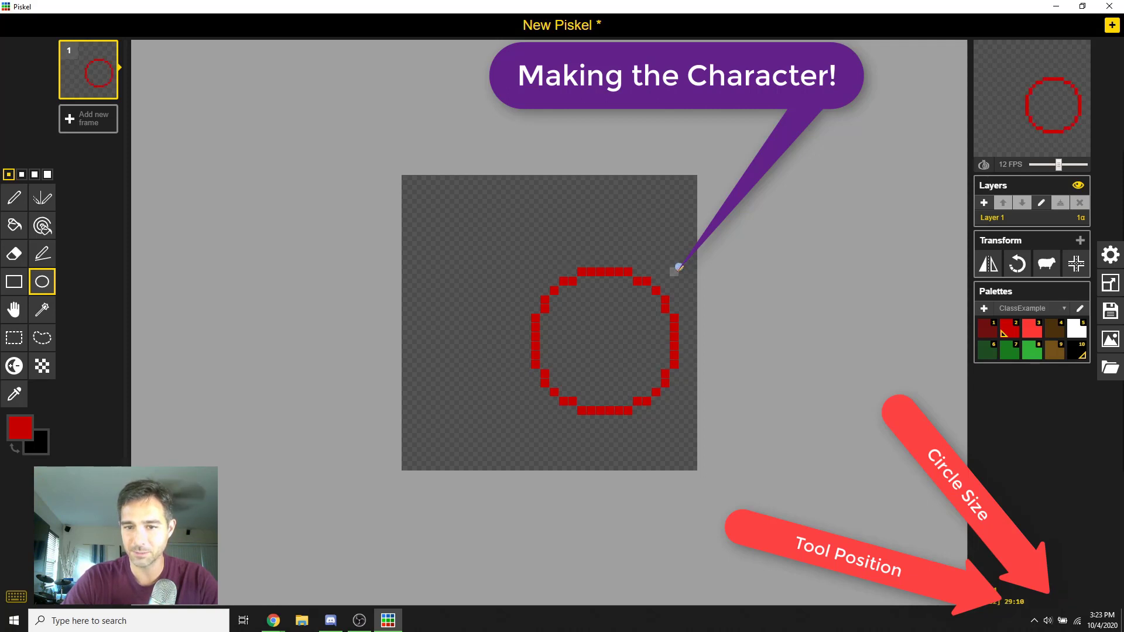
{"action": "left_click", "coordinate": [14, 309]}
{"action": "left_click_drag", "start_coordinate": [609, 337], "coordinate": [557, 355]}
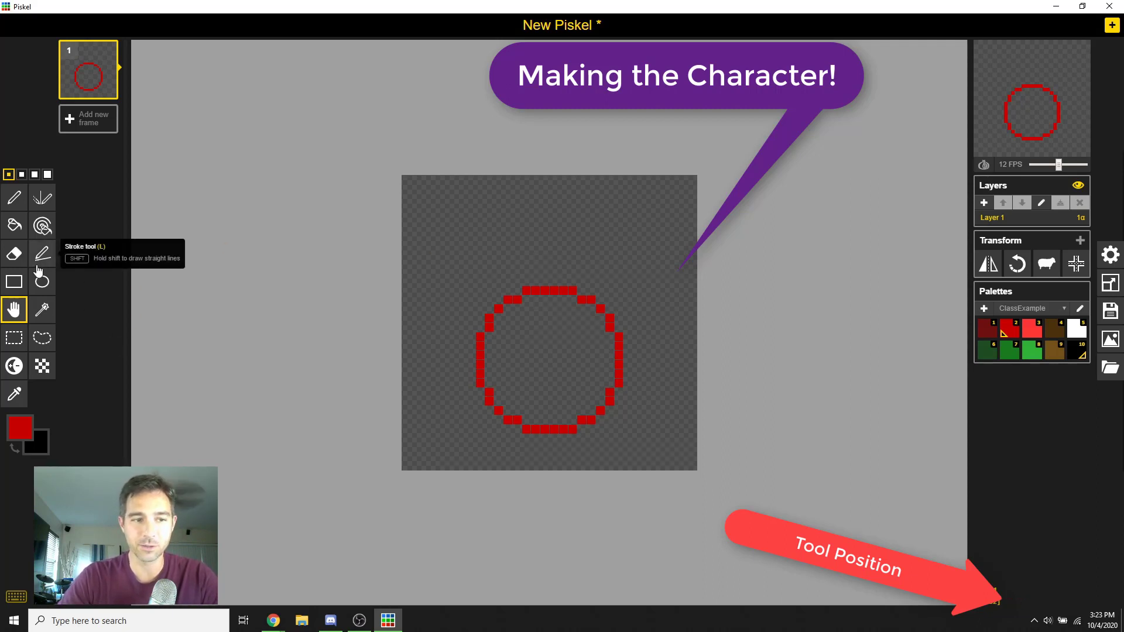
Draw a slanted dark brown stem on top of the circle and two red legs with feet beneath it
{"action": "left_click", "coordinate": [14, 197]}
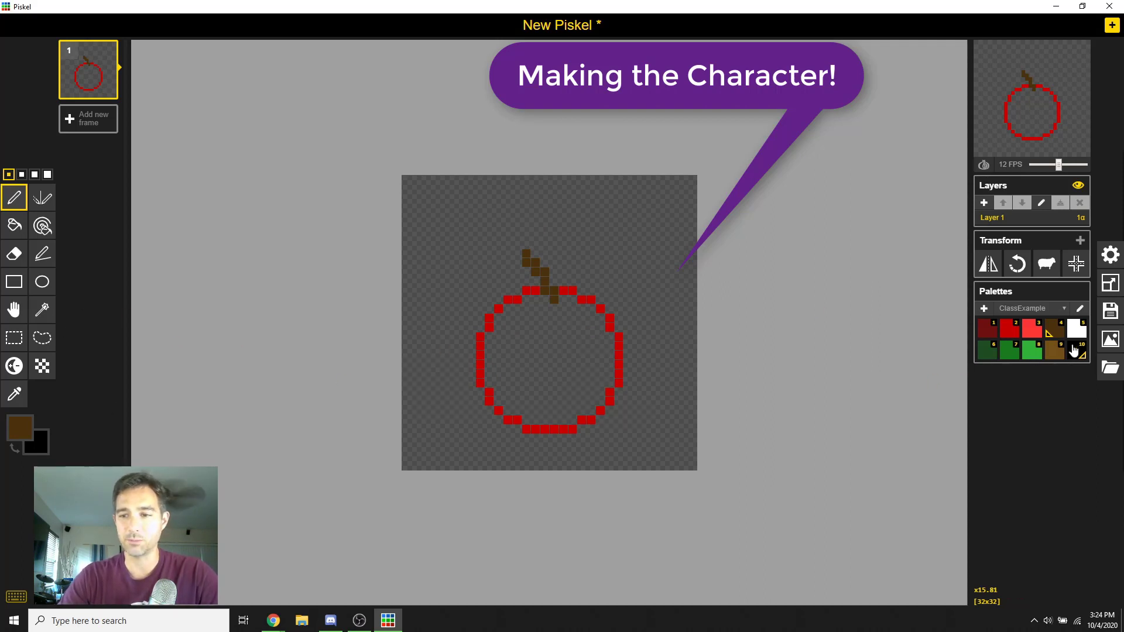
{"action": "left_click", "coordinate": [1007, 329]}
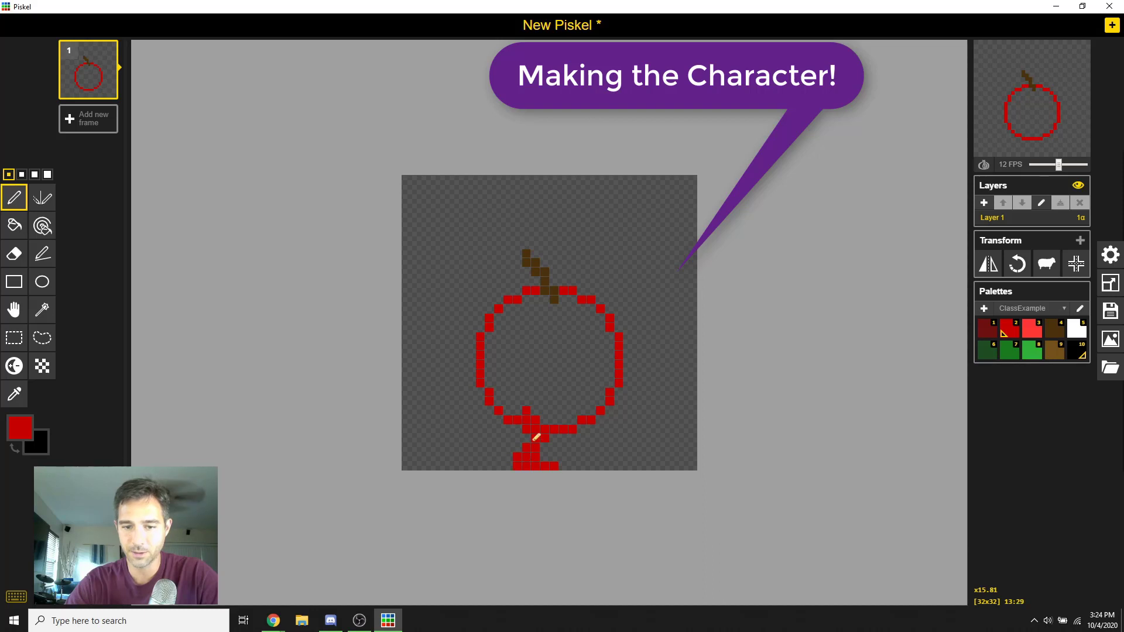
{"action": "left_click_drag", "start_coordinate": [524, 408], "coordinate": [523, 413]}
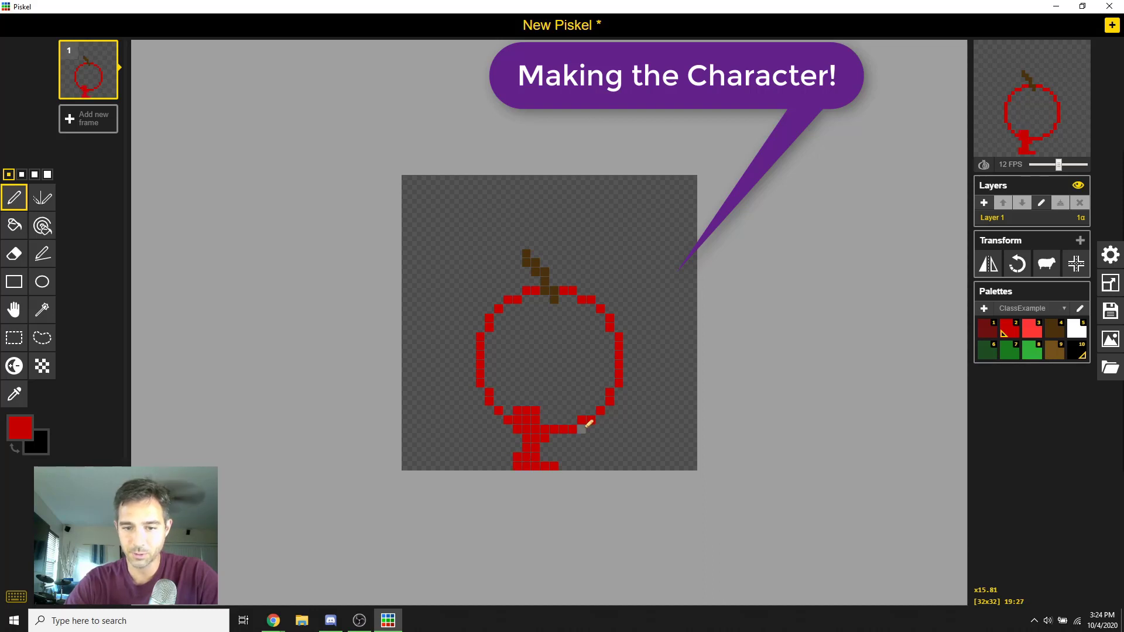
{"action": "mouse_move", "coordinate": [584, 430]}
{"action": "left_mouse_down"}
{"action": "mouse_move", "coordinate": [589, 467]}
{"action": "mouse_move", "coordinate": [588, 430]}
{"action": "mouse_move", "coordinate": [586, 460]}
{"action": "mouse_move", "coordinate": [576, 433]}
{"action": "mouse_move", "coordinate": [617, 465]}
{"action": "left_mouse_up"}
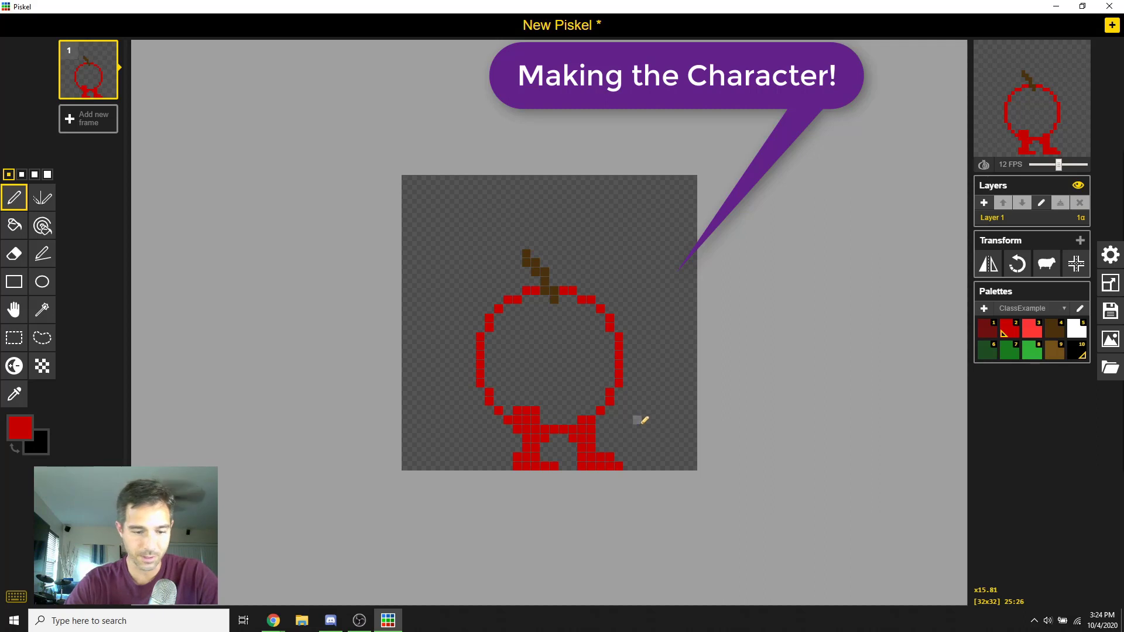
Erase the outline pixels just left of the stem and redraw the apple's upper-left shoulder in red, wider and thicker
{"action": "key", "text": "e"}
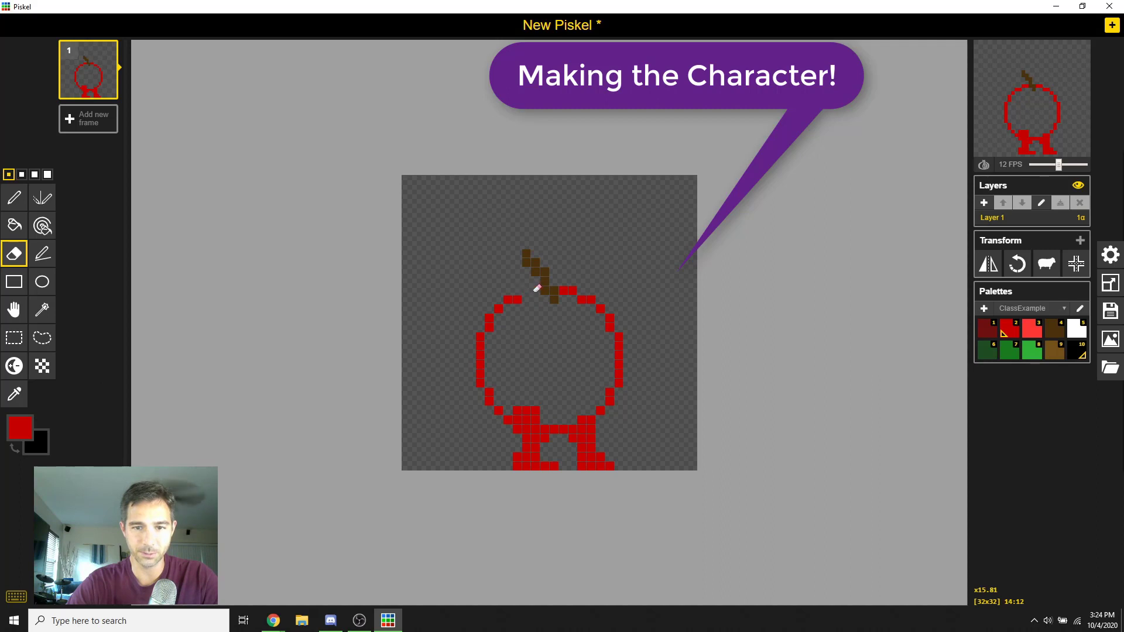
{"action": "left_click", "coordinate": [14, 197]}
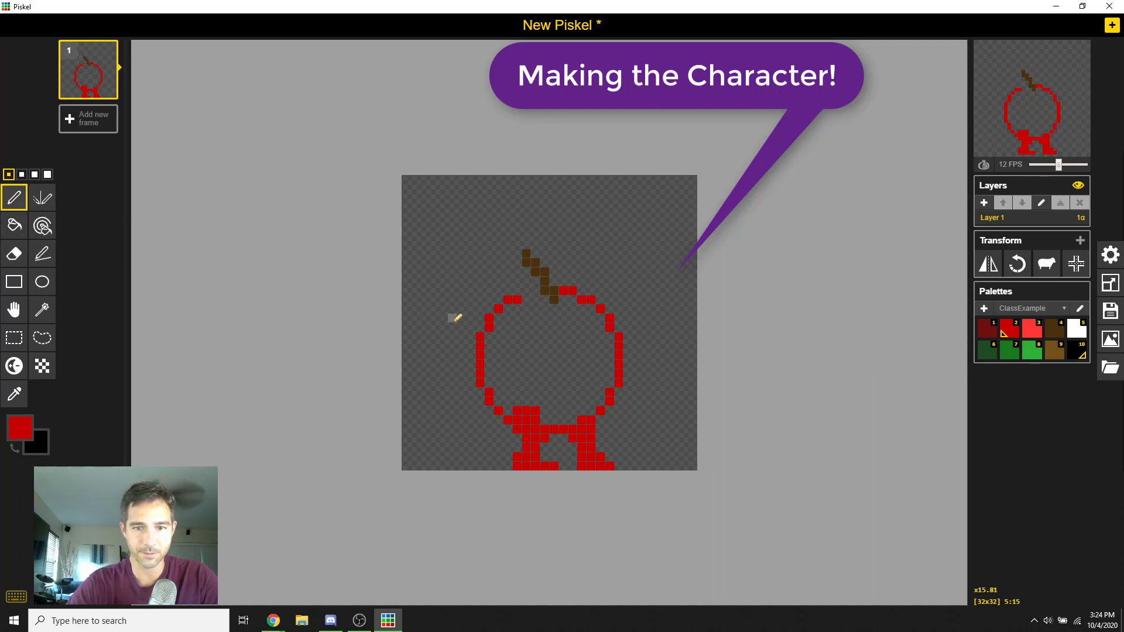
{"action": "left_click", "coordinate": [536, 298]}
{"action": "mouse_move", "coordinate": [535, 296]}
{"action": "left_mouse_down"}
{"action": "mouse_move", "coordinate": [477, 311]}
{"action": "mouse_move", "coordinate": [481, 323]}
{"action": "mouse_move", "coordinate": [483, 303]}
{"action": "mouse_move", "coordinate": [494, 293]}
{"action": "mouse_move", "coordinate": [472, 356]}
{"action": "left_mouse_up"}
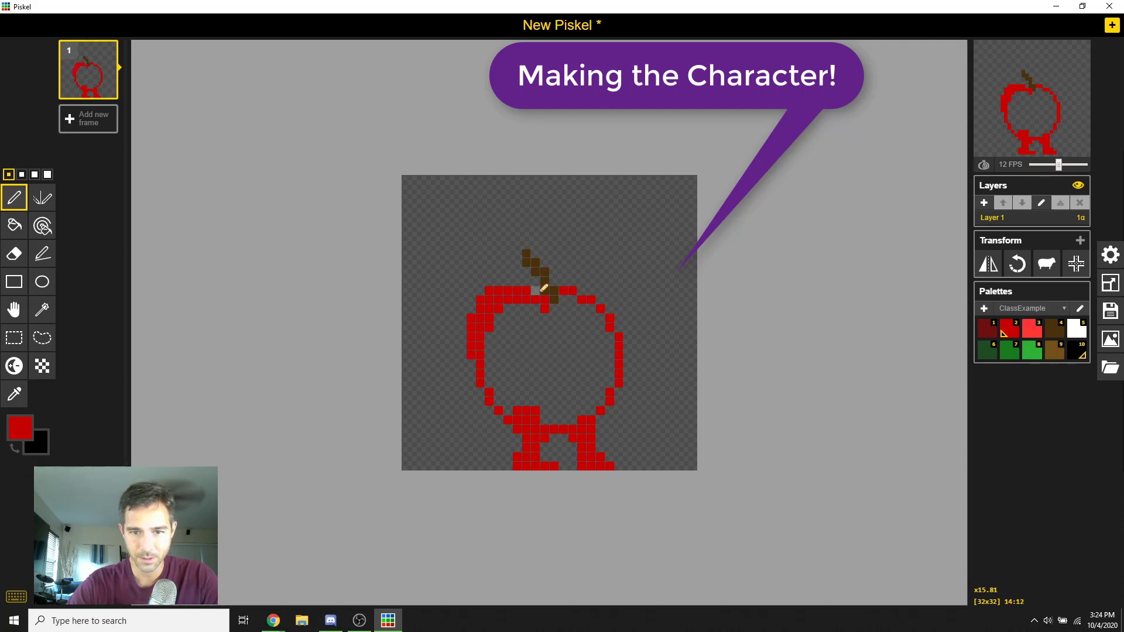
Reshape the apple's upper-right shoulder with red and eraser pixels, close the dip at the stem, and widen the right side
{"action": "left_click", "coordinate": [586, 289]}
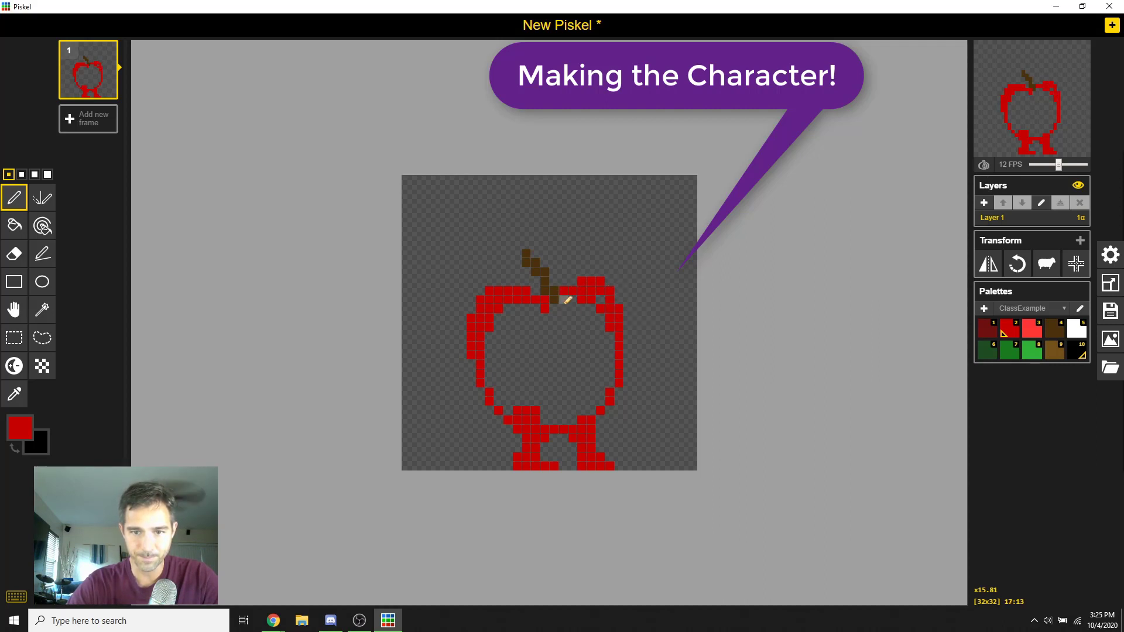
{"action": "key", "text": "e"}
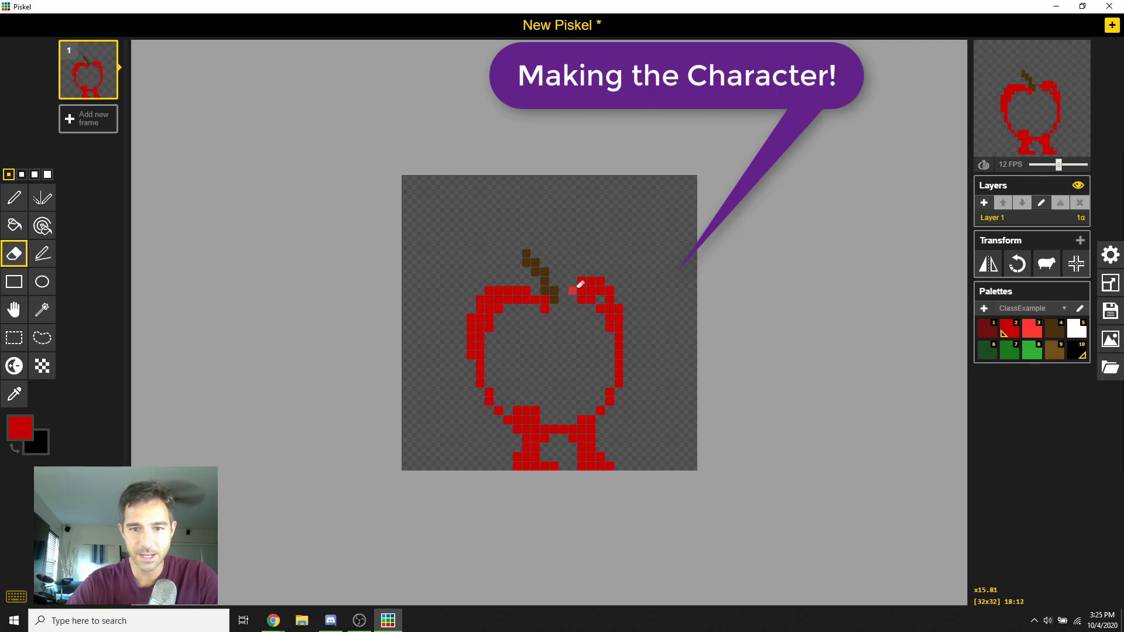
{"action": "left_click_drag", "start_coordinate": [579, 285], "coordinate": [609, 291]}
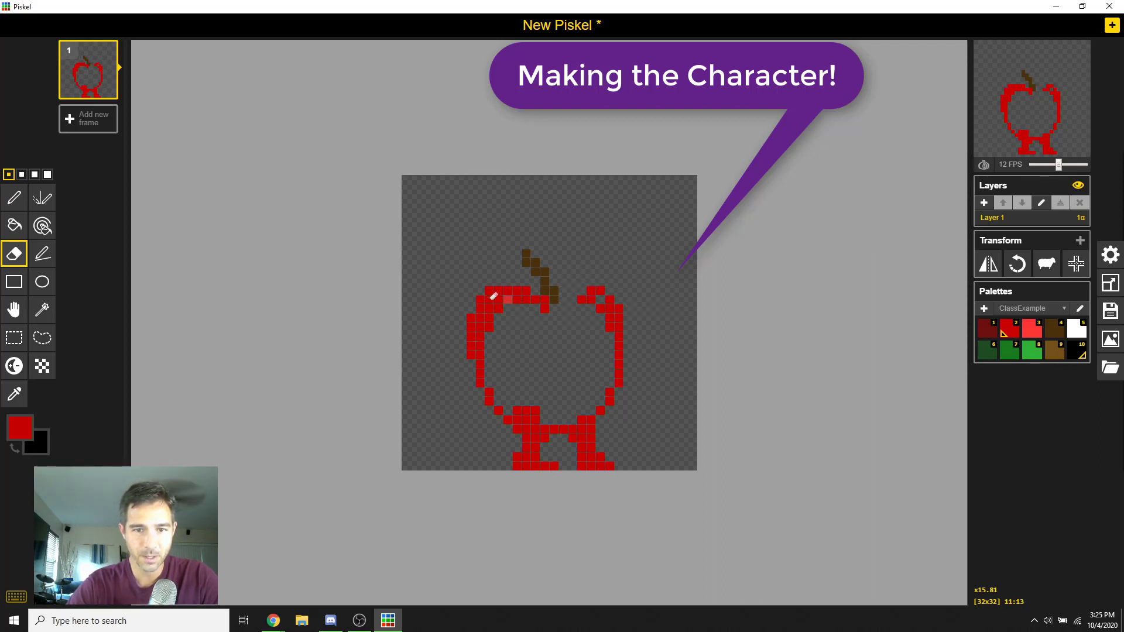
{"action": "key", "text": "o"}
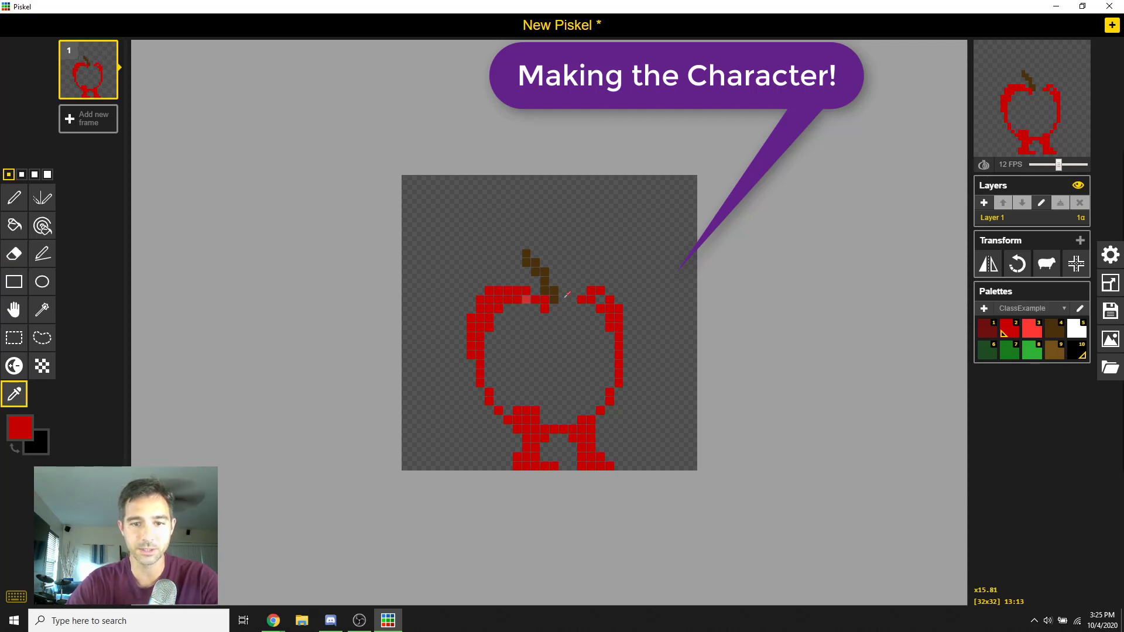
{"action": "key", "text": "p"}
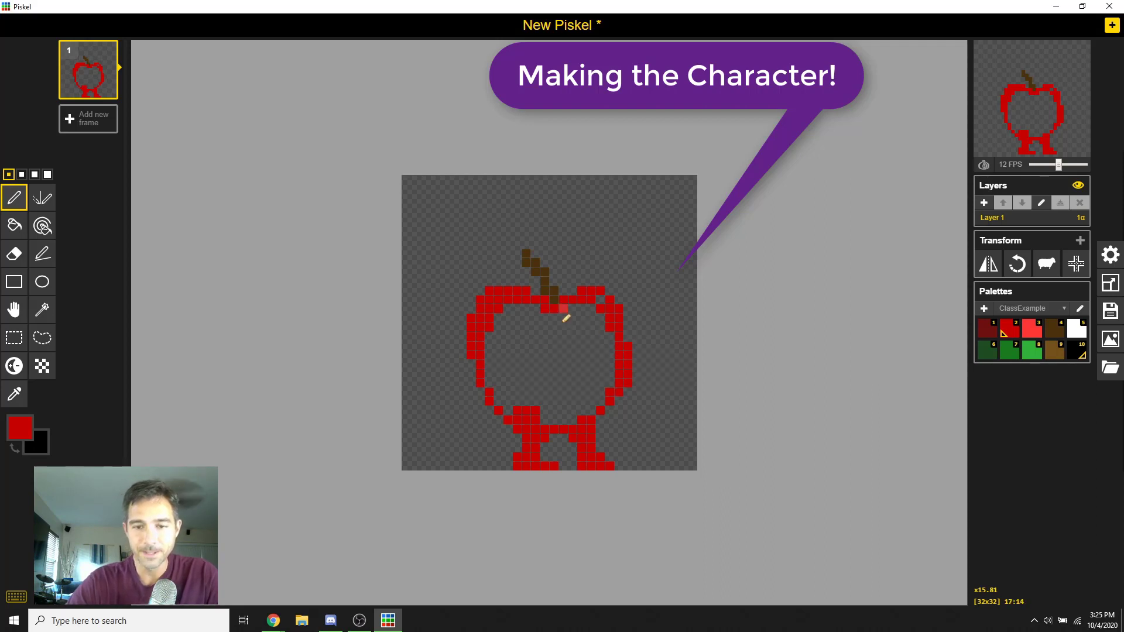
Fill the inside of the apple's outline with red
{"action": "left_click", "coordinate": [1077, 332]}
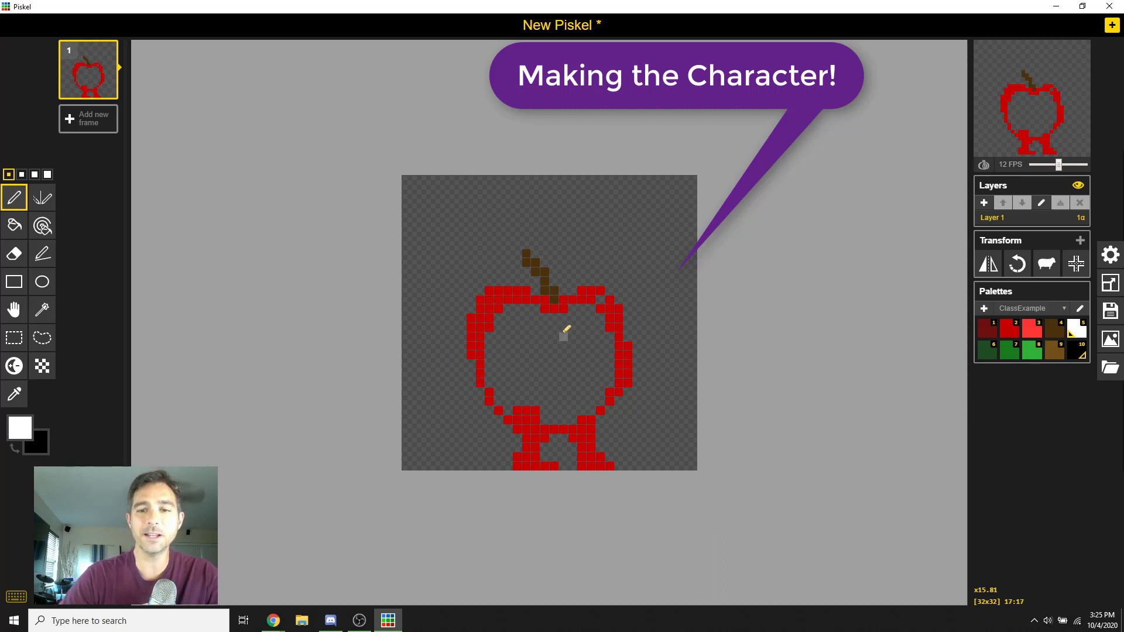
{"action": "left_click", "coordinate": [1005, 331]}
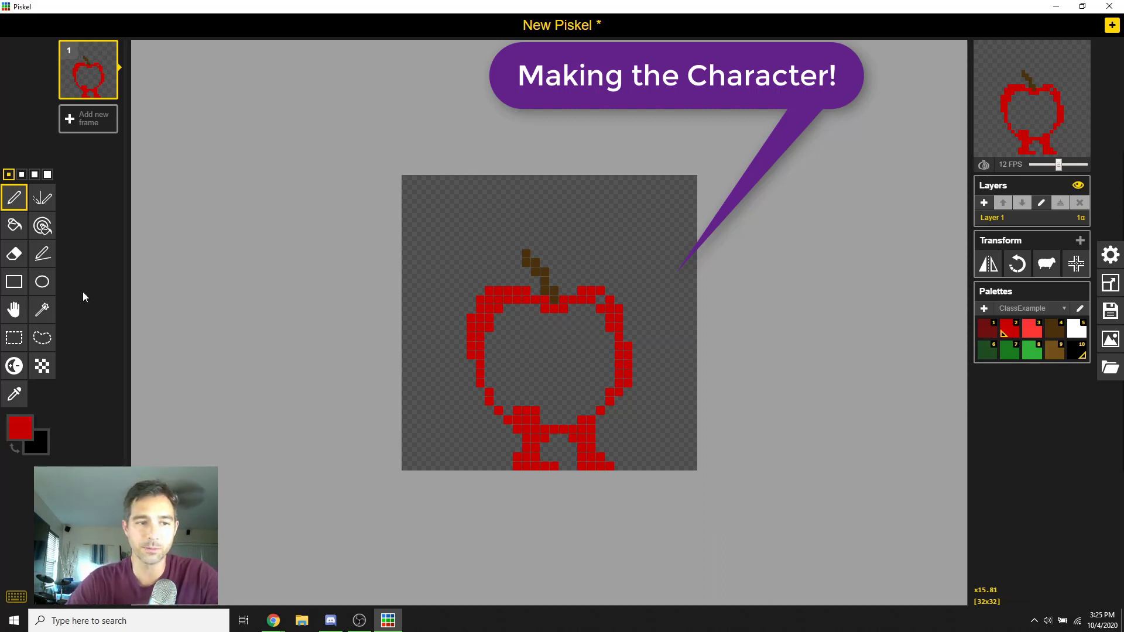
{"action": "left_click", "coordinate": [15, 226]}
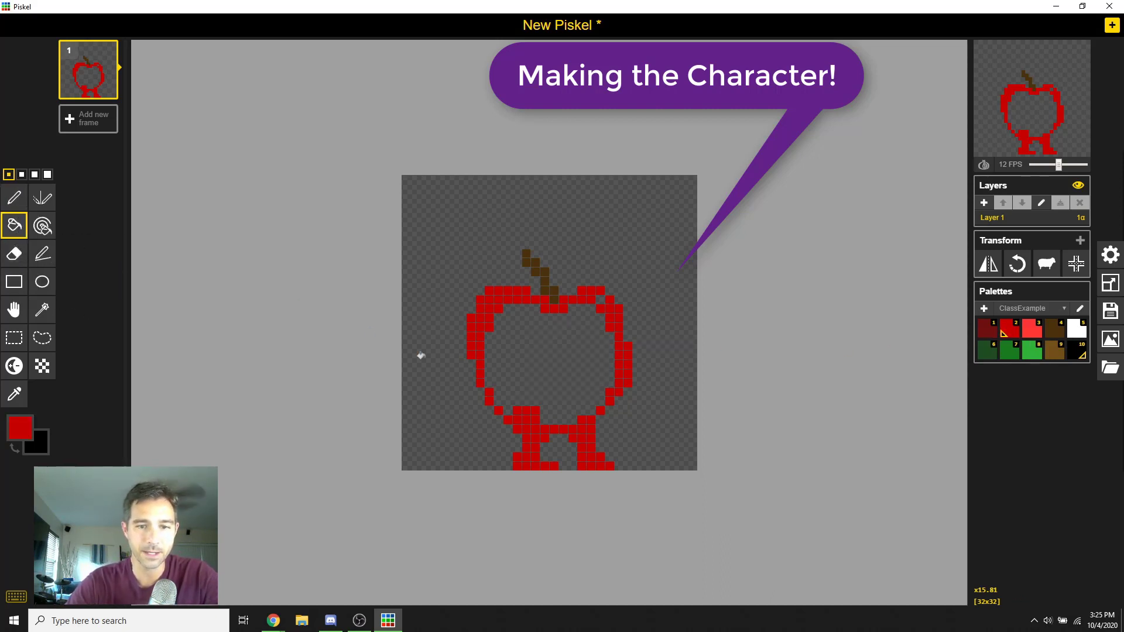
{"action": "left_click", "coordinate": [571, 350]}
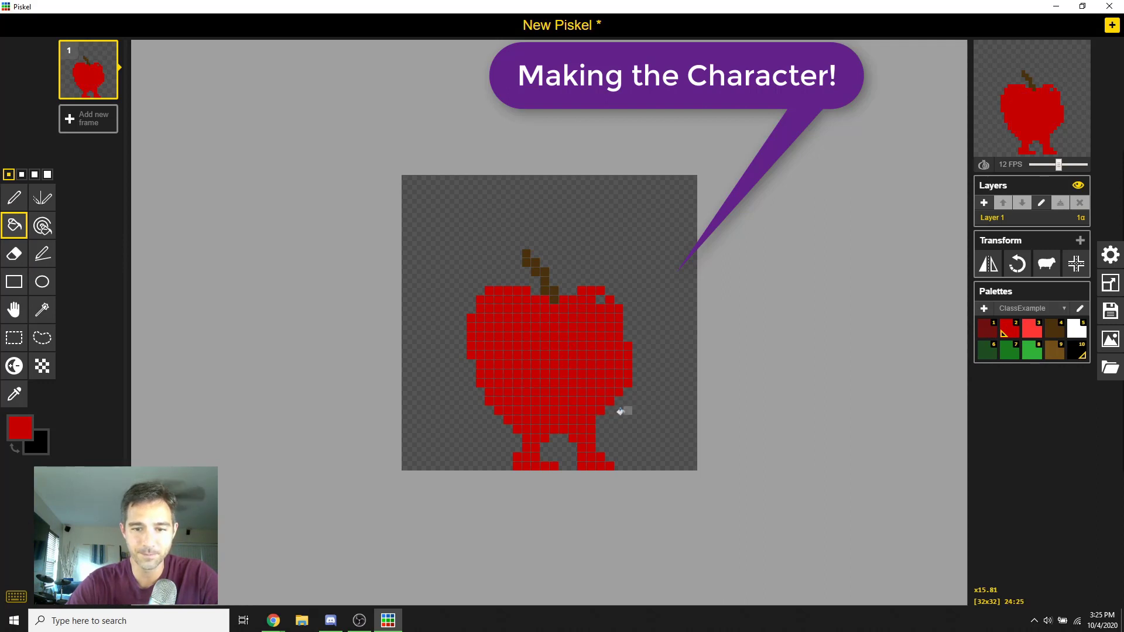
Draw two white oval eyes side by side on the apple's upper half, each about 4 pixels wide and 6 pixels tall
{"action": "left_click", "coordinate": [1076, 332]}
{"action": "left_click", "coordinate": [14, 197]}
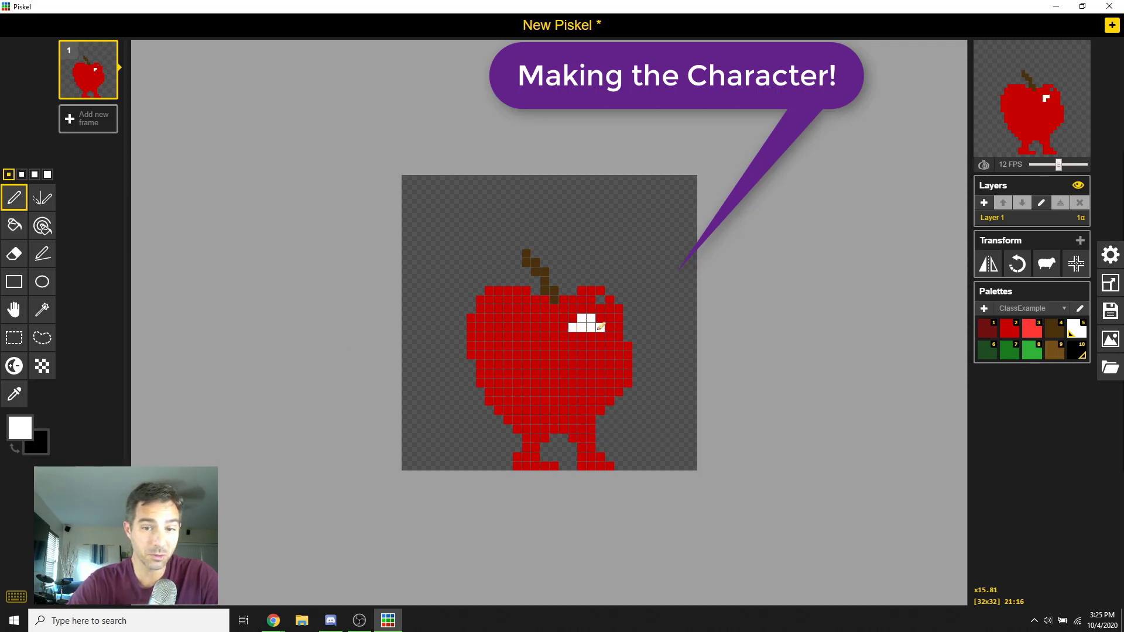
{"action": "mouse_move", "coordinate": [572, 328]}
{"action": "left_mouse_down"}
{"action": "mouse_move", "coordinate": [572, 349]}
{"action": "mouse_move", "coordinate": [590, 353]}
{"action": "mouse_move", "coordinate": [585, 343]}
{"action": "left_mouse_up"}
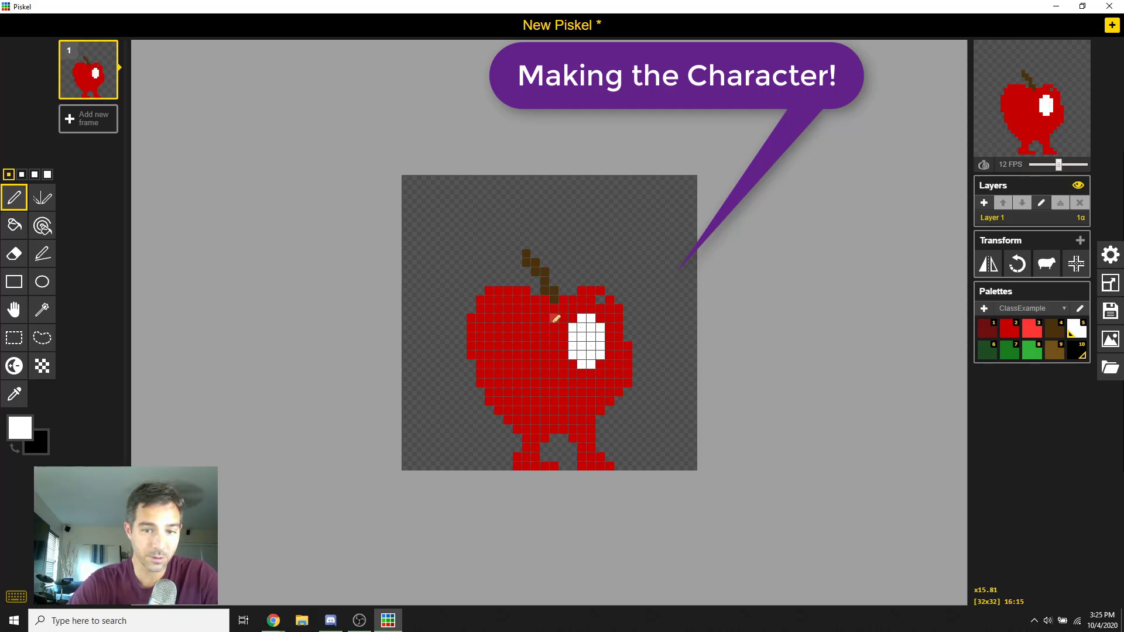
{"action": "left_click_drag", "start_coordinate": [547, 321], "coordinate": [538, 320]}
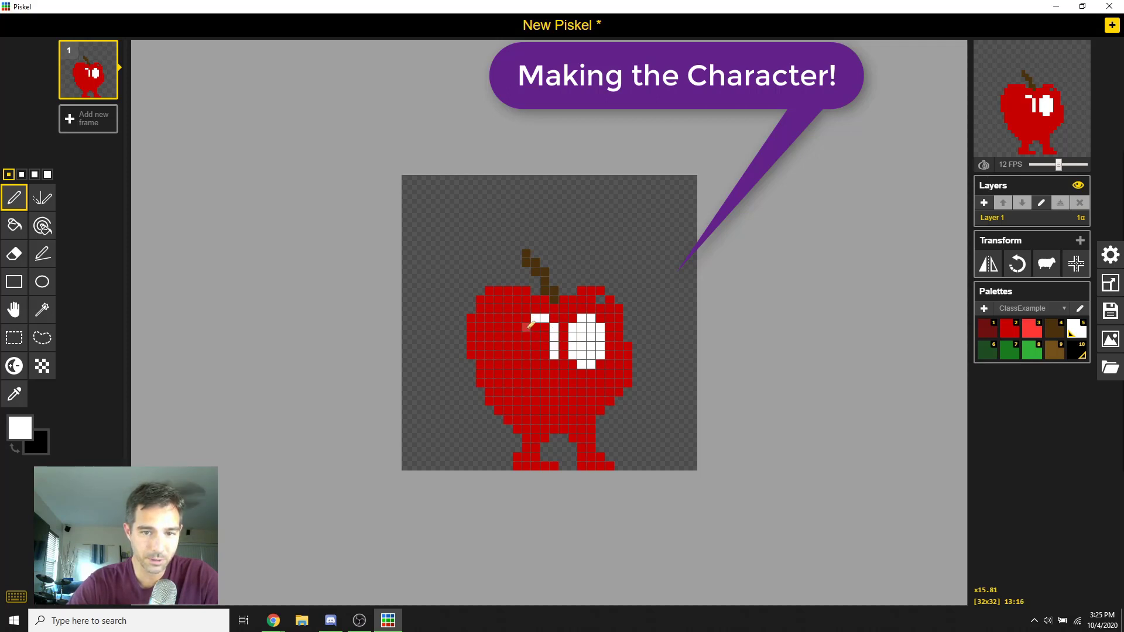
{"action": "mouse_move", "coordinate": [526, 327]}
{"action": "left_mouse_down"}
{"action": "mouse_move", "coordinate": [526, 354]}
{"action": "mouse_move", "coordinate": [549, 327]}
{"action": "mouse_move", "coordinate": [543, 349]}
{"action": "left_mouse_up"}
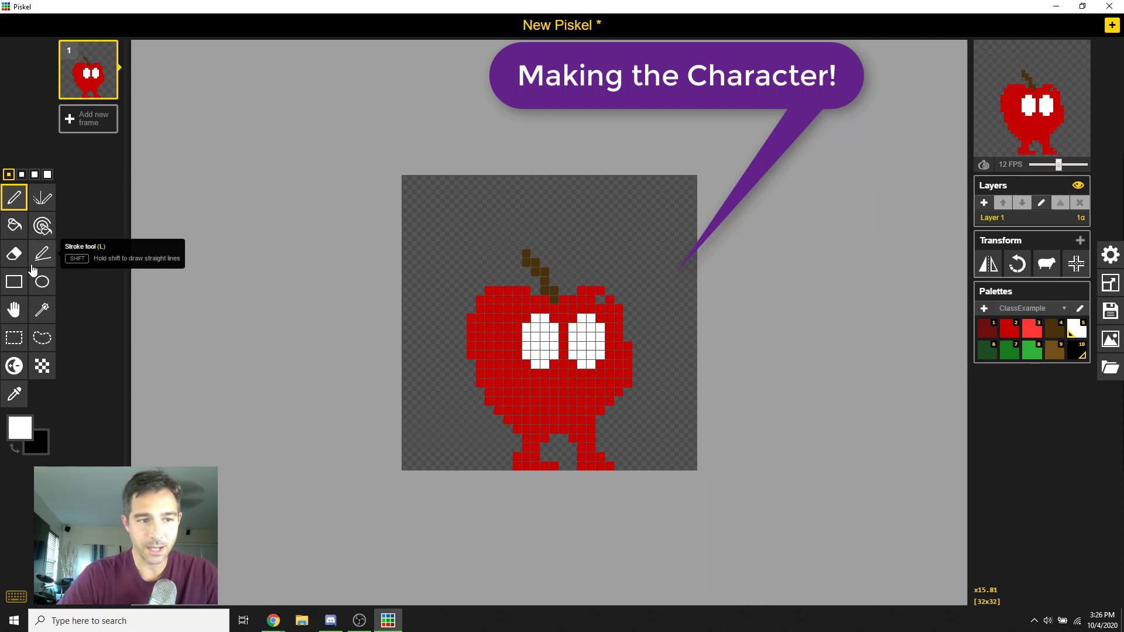
Add a black pupil 2 pixels tall to each eye and fill out the body's lower-right edge above the leg in red
{"action": "left_click", "coordinate": [35, 442]}
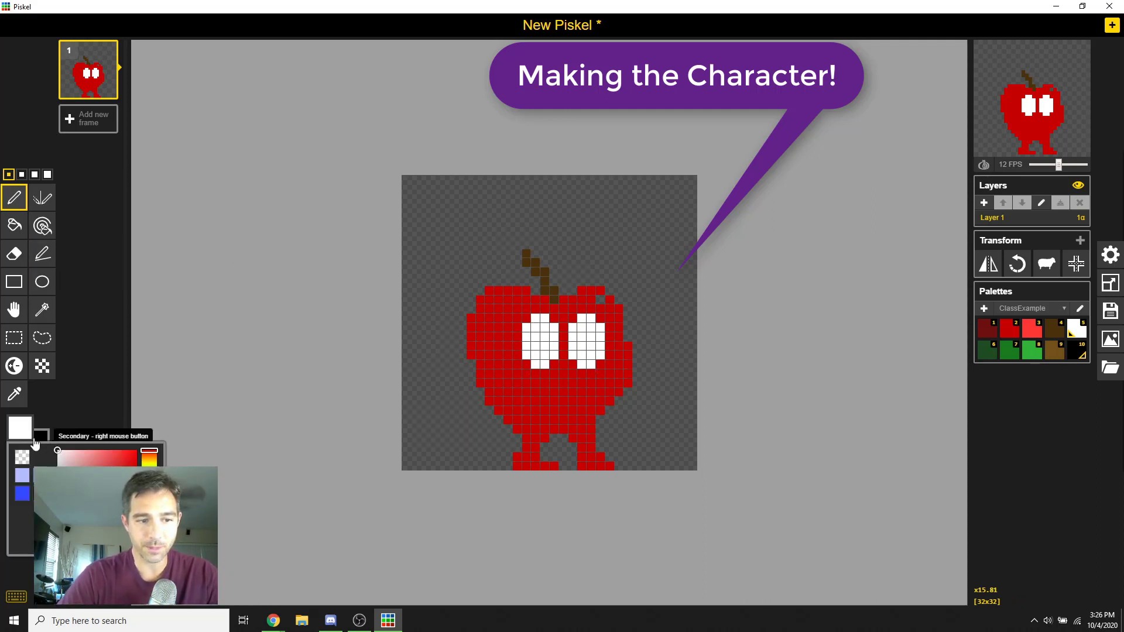
{"action": "left_click", "coordinate": [1081, 350]}
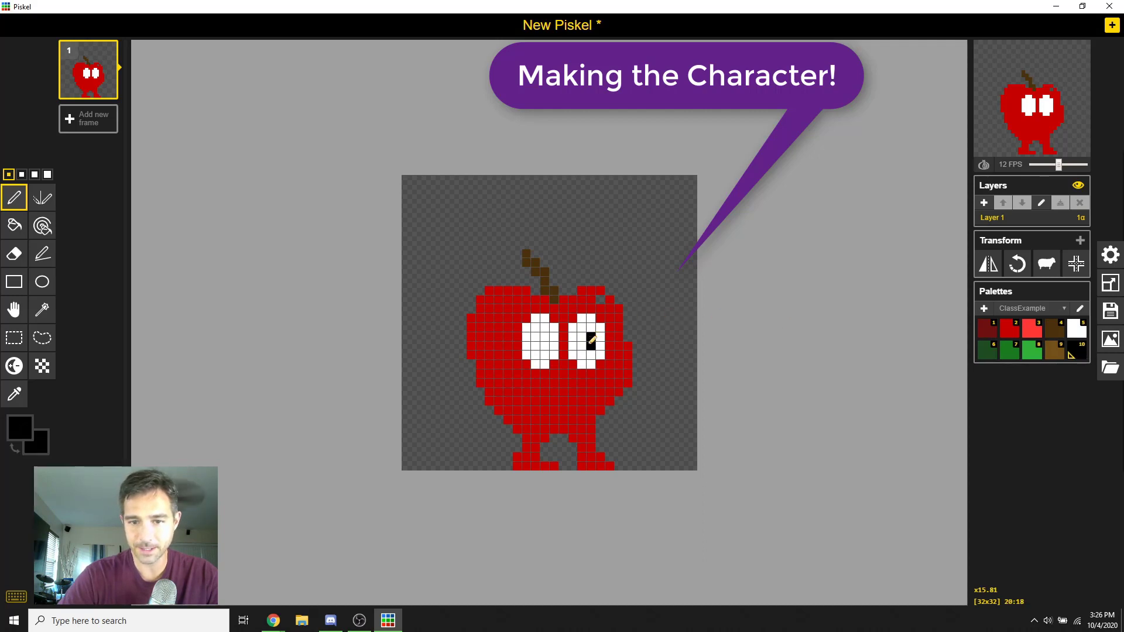
{"action": "left_click_drag", "start_coordinate": [543, 337], "coordinate": [544, 346]}
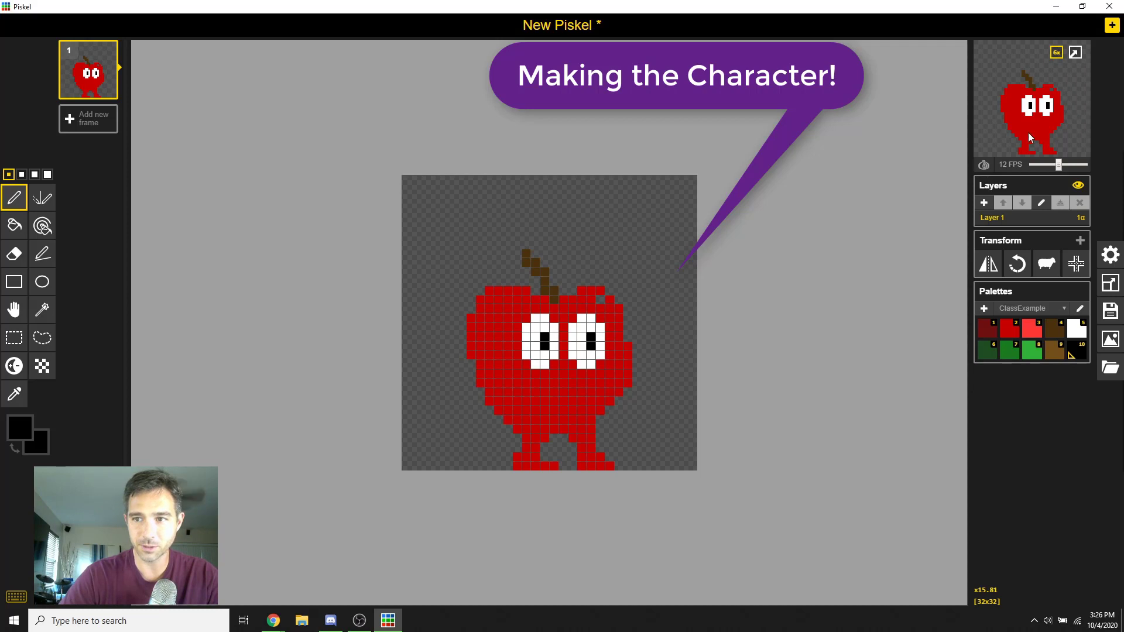
{"action": "left_click", "coordinate": [986, 328]}
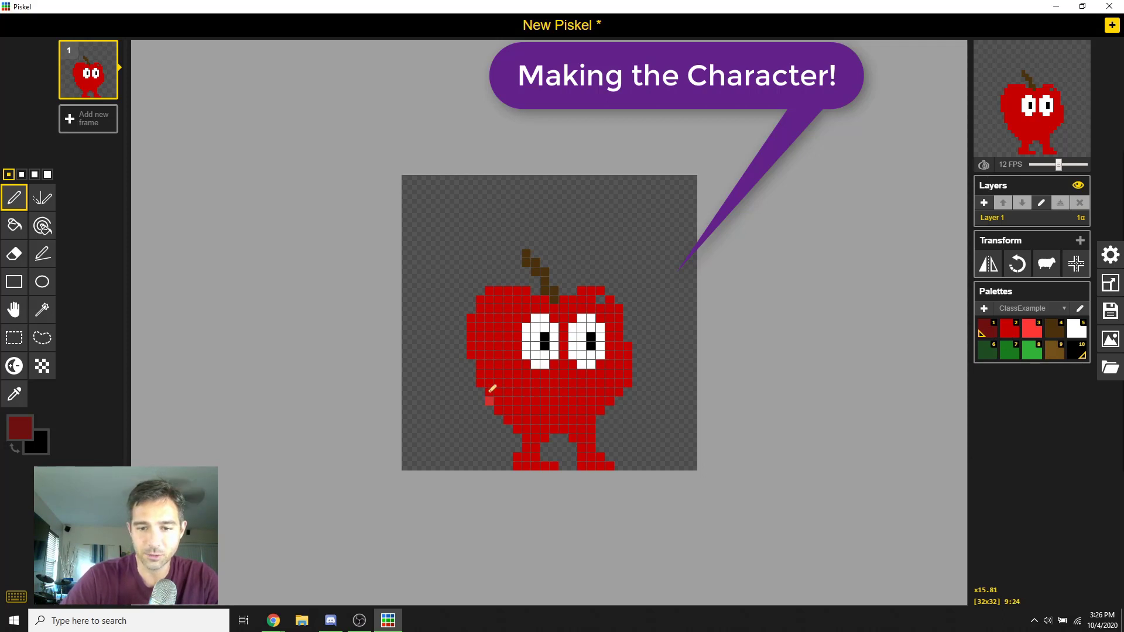
{"action": "left_click", "coordinate": [1011, 329]}
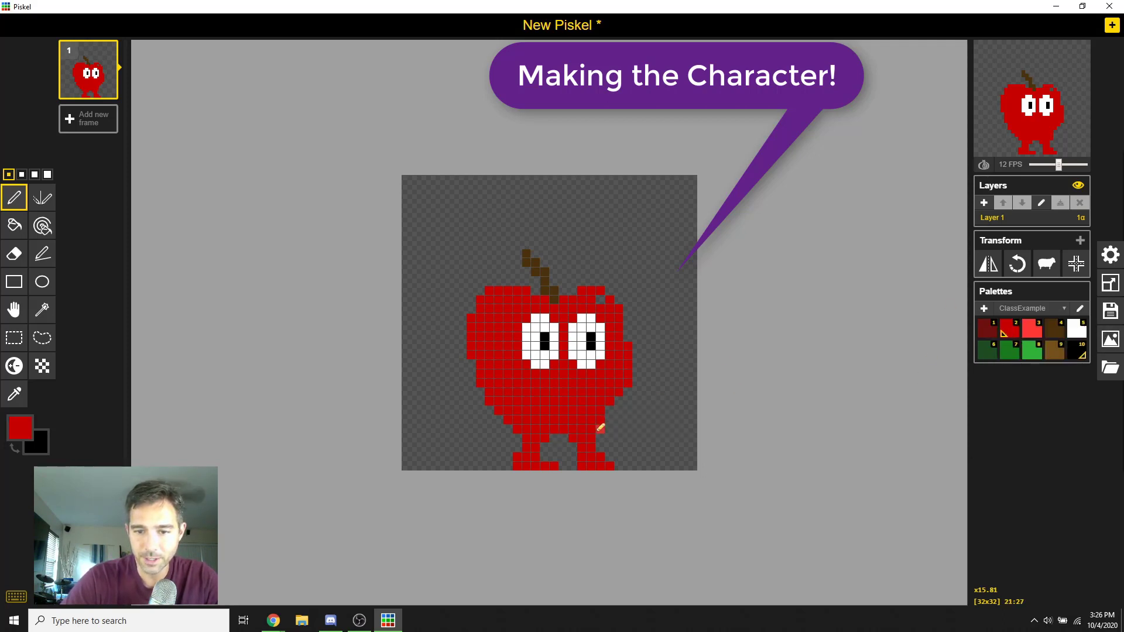
Draw a one-pixel black outline from the stem over the apple's upper-right shoulder and down its right side
{"action": "left_click", "coordinate": [1077, 351]}
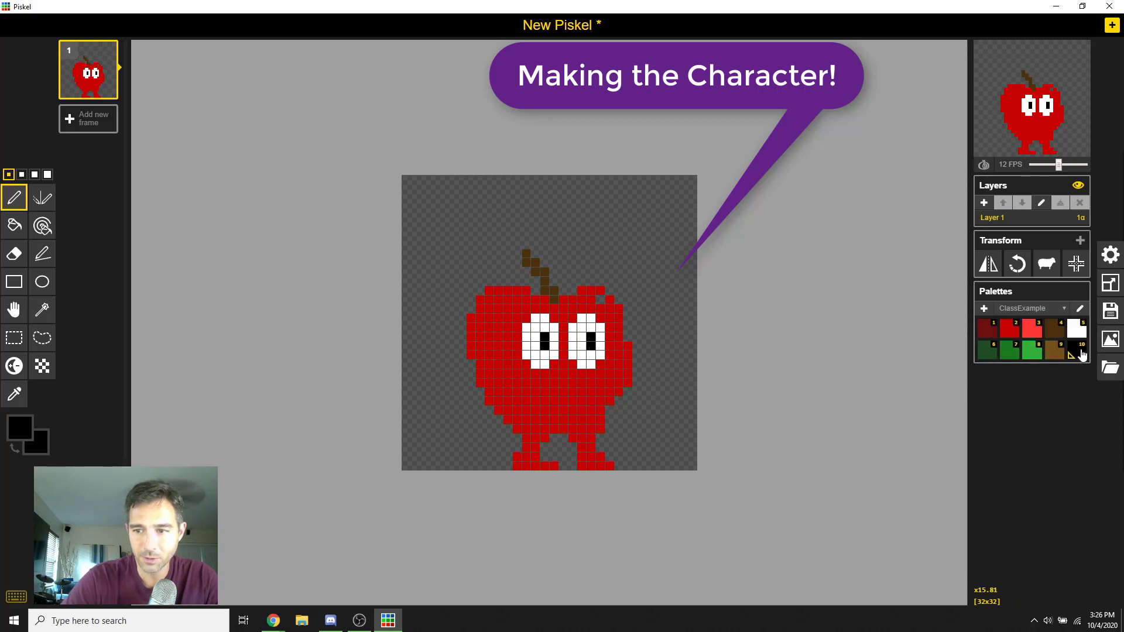
{"action": "left_click", "coordinate": [575, 287]}
{"action": "scroll", "coordinate": [602, 290], "scroll_direction": "up", "scroll_amount": 1}
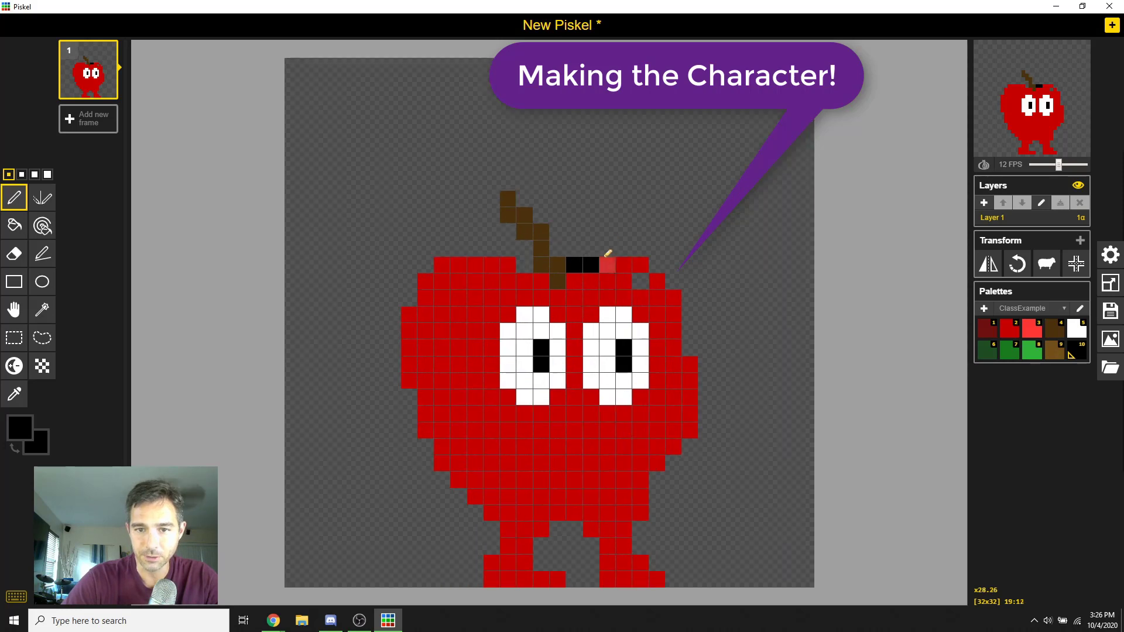
{"action": "scroll", "coordinate": [606, 257], "scroll_direction": "up", "scroll_amount": 1}
{"action": "left_click", "coordinate": [612, 245]}
{"action": "mouse_move", "coordinate": [612, 244]}
{"action": "left_mouse_down"}
{"action": "mouse_move", "coordinate": [648, 244]}
{"action": "mouse_move", "coordinate": [688, 280]}
{"action": "mouse_move", "coordinate": [705, 326]}
{"action": "mouse_move", "coordinate": [706, 434]}
{"action": "left_mouse_up"}
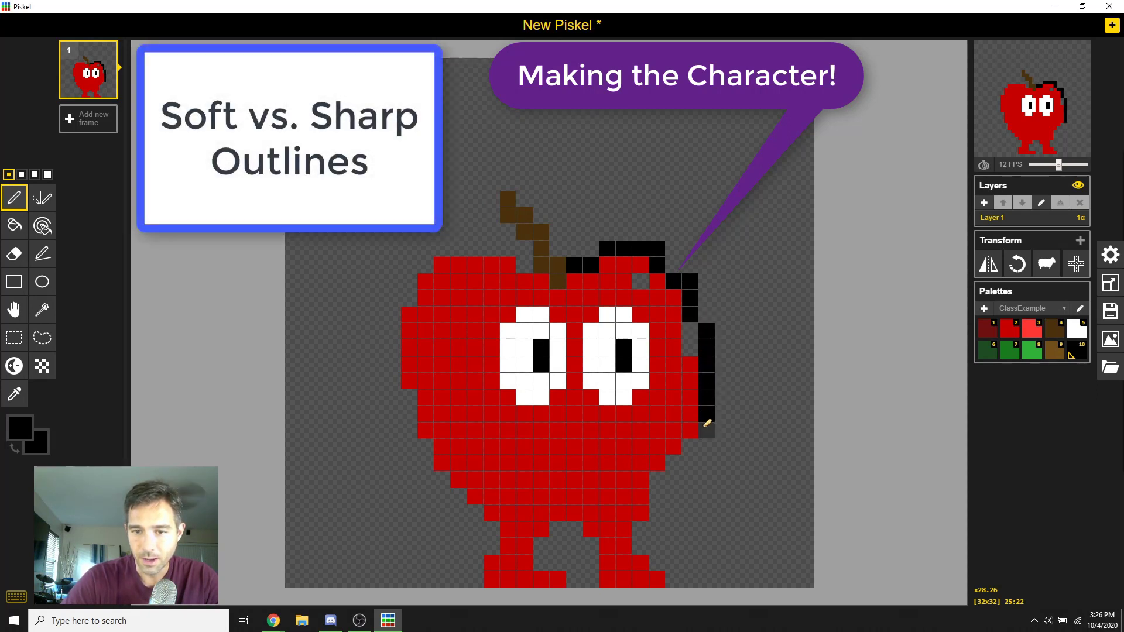
Continue the black outline diagonally down the apple's lower-right edge and along the underside above and between the legs
{"action": "left_click", "coordinate": [692, 446]}
{"action": "left_click", "coordinate": [674, 463]}
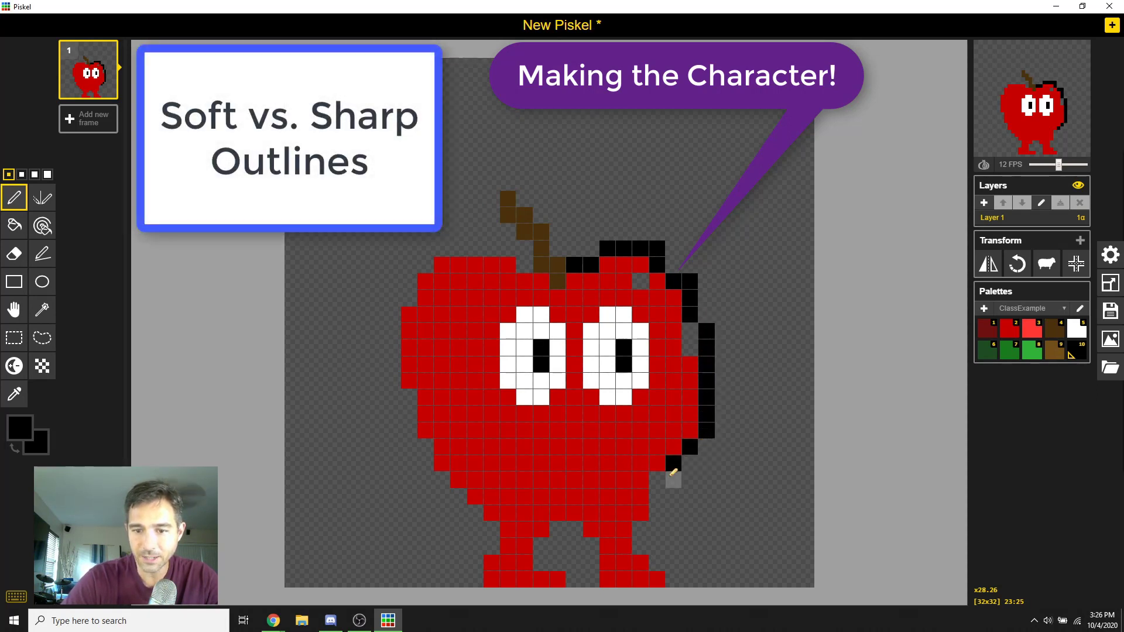
{"action": "left_click", "coordinate": [658, 479]}
{"action": "left_click", "coordinate": [641, 496]}
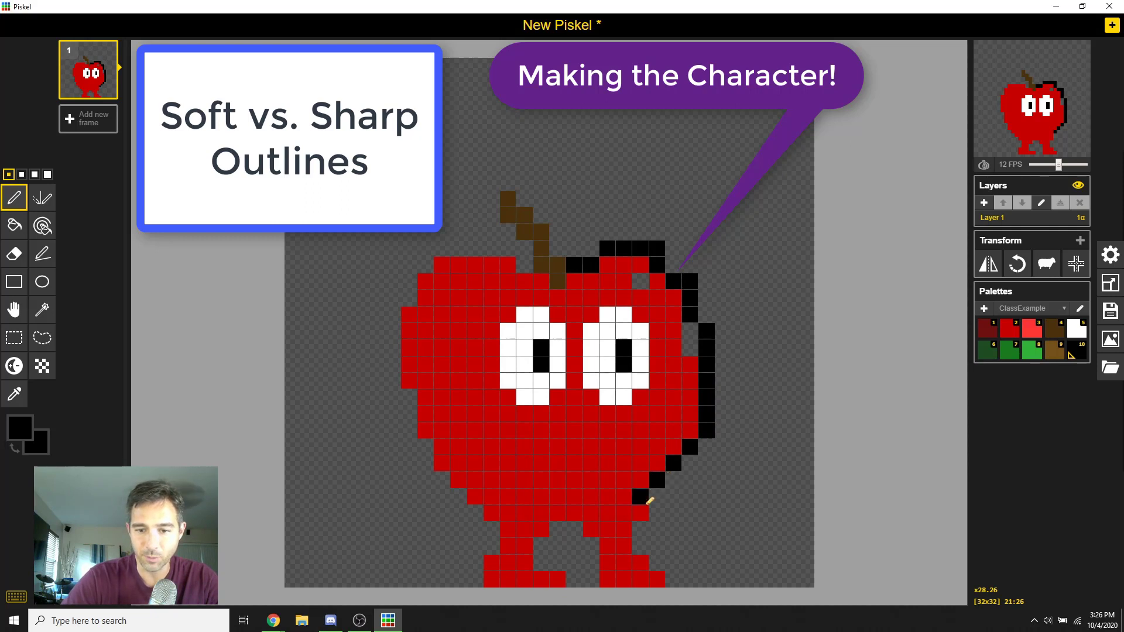
{"action": "left_click", "coordinate": [624, 512]}
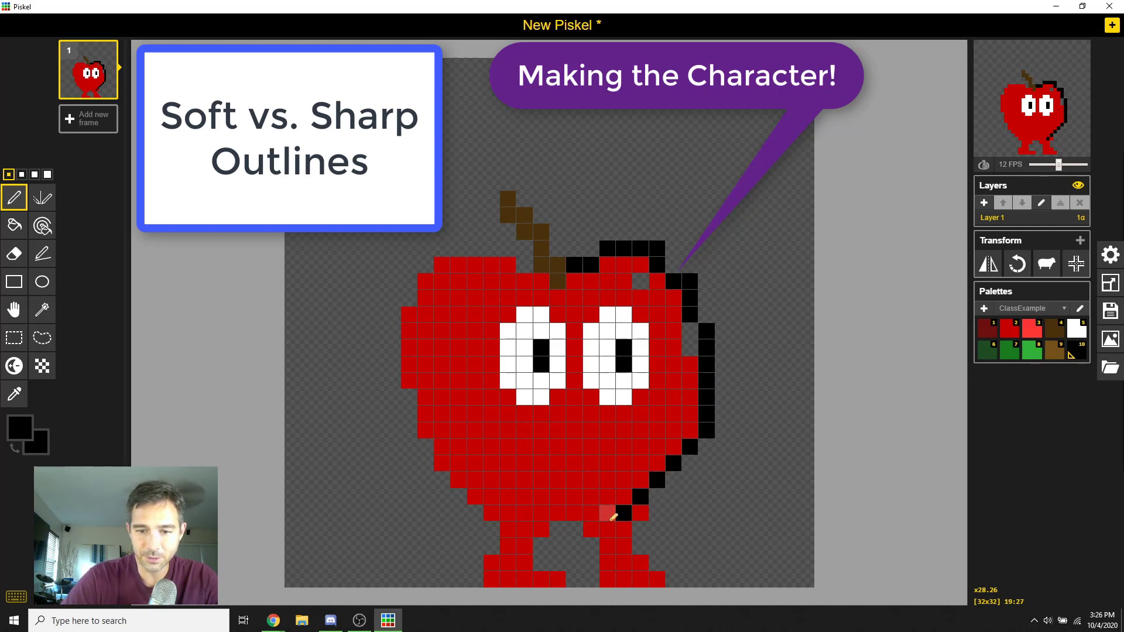
{"action": "left_click", "coordinate": [606, 513]}
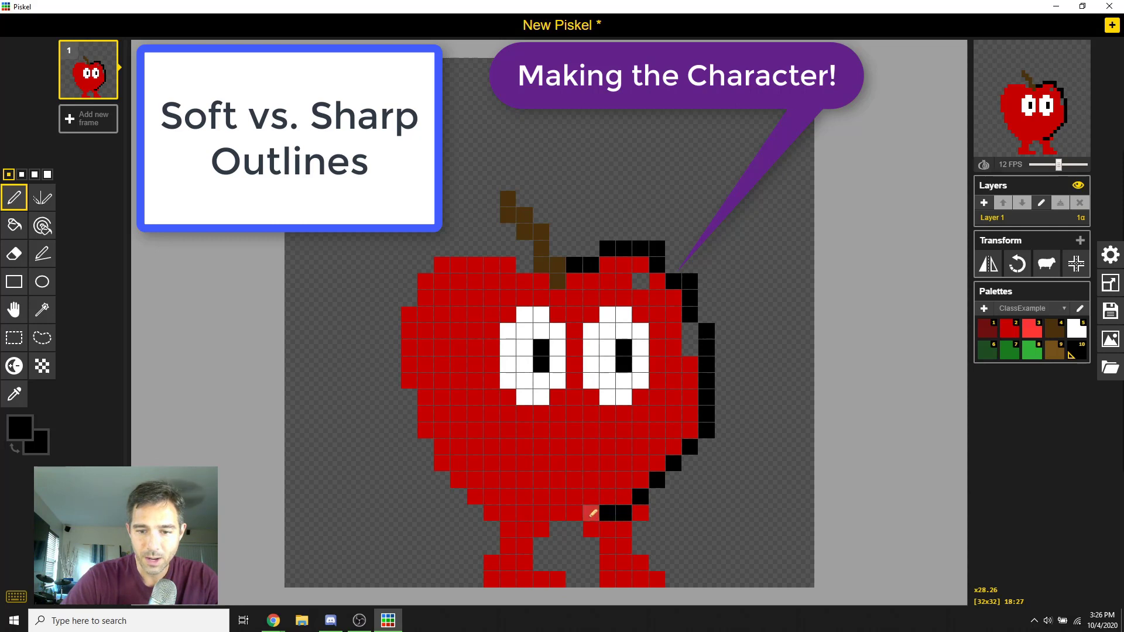
{"action": "left_click", "coordinate": [591, 512]}
{"action": "left_click", "coordinate": [574, 496]}
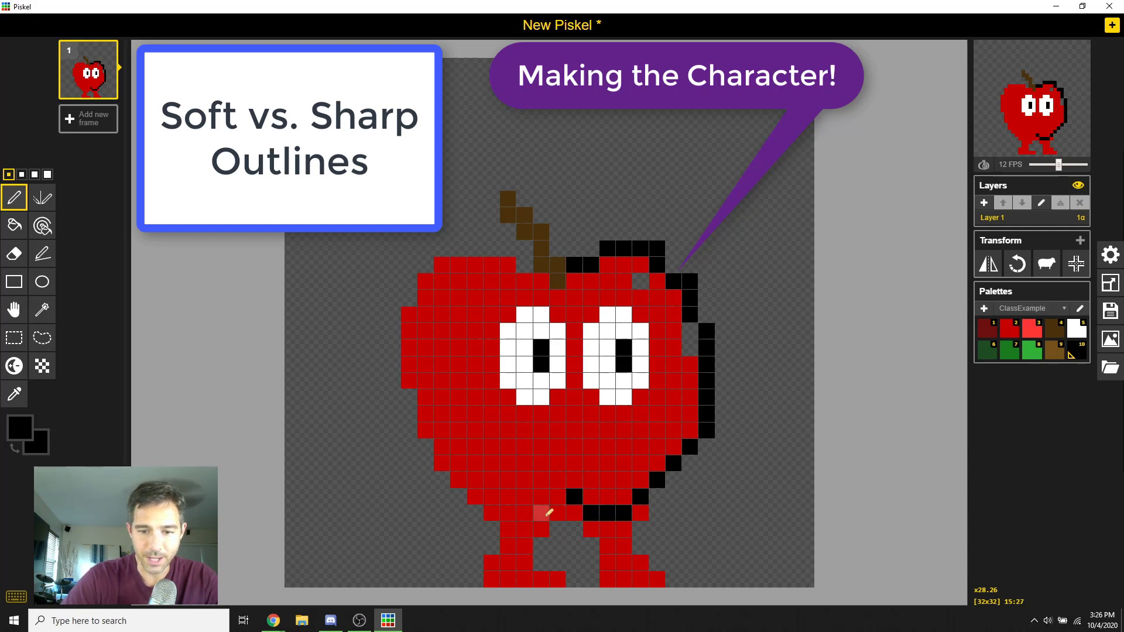
{"action": "left_click", "coordinate": [558, 512]}
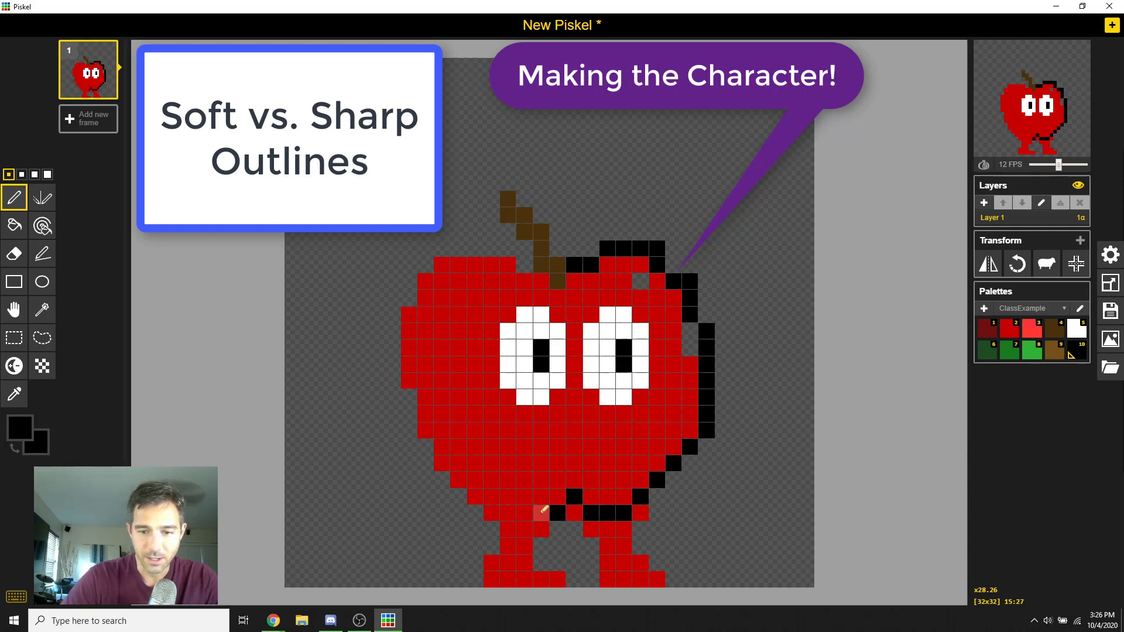
{"action": "left_click", "coordinate": [541, 513]}
Erase the pointy corner pixels from the black outline on the apple's upper-right shoulder to soften it
{"action": "left_click", "coordinate": [689, 281]}
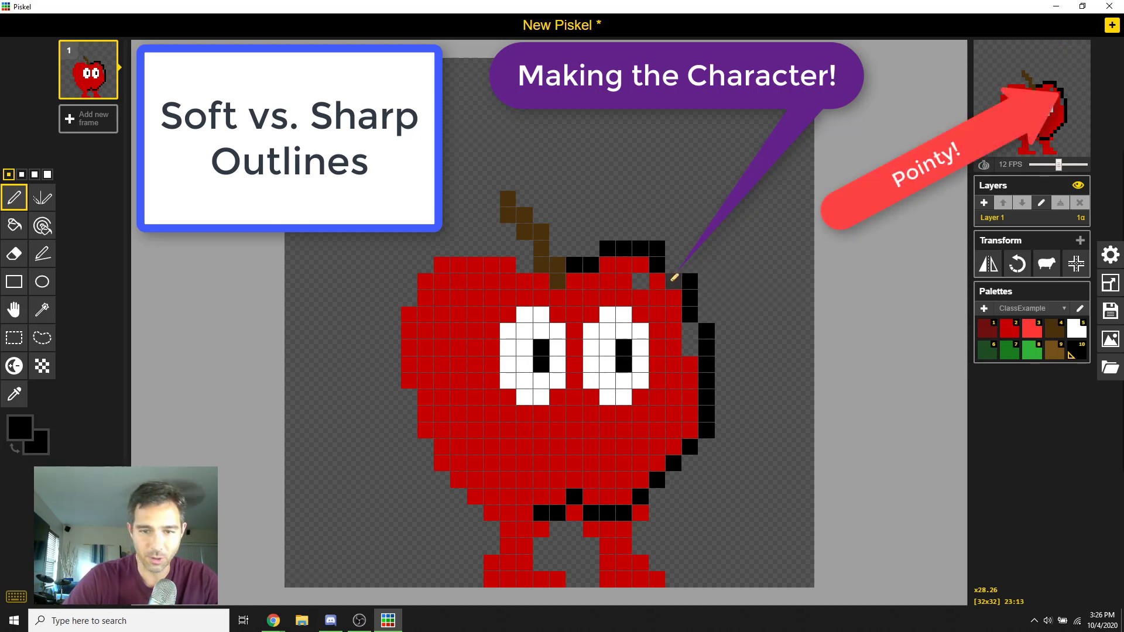
{"action": "key", "text": "e"}
{"action": "left_click", "coordinate": [690, 281]}
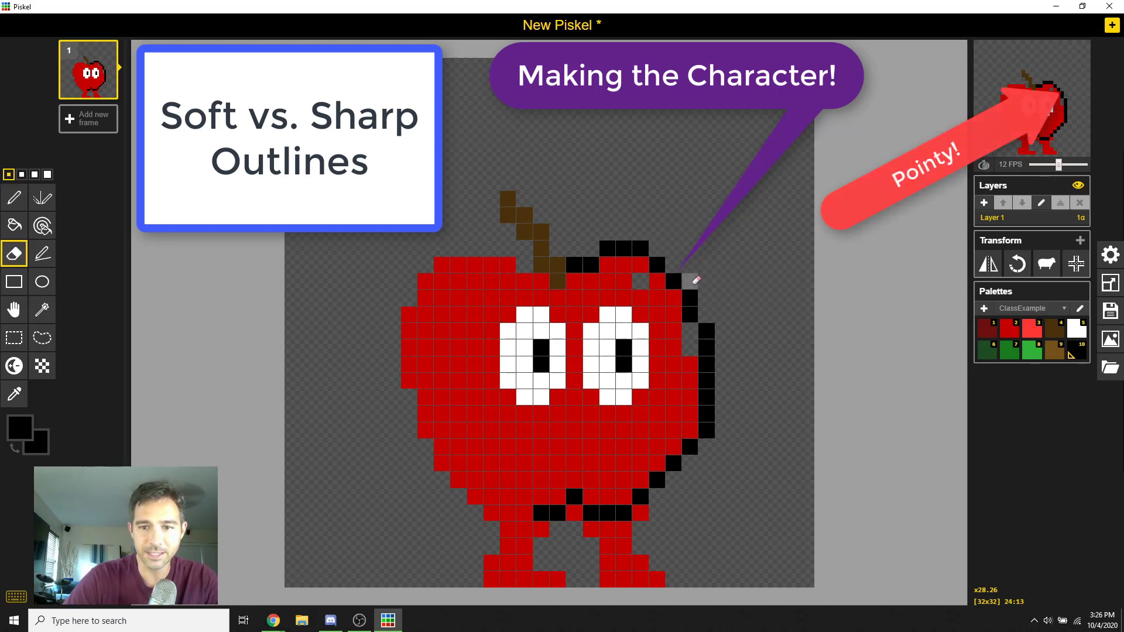
{"action": "left_click", "coordinate": [653, 261]}
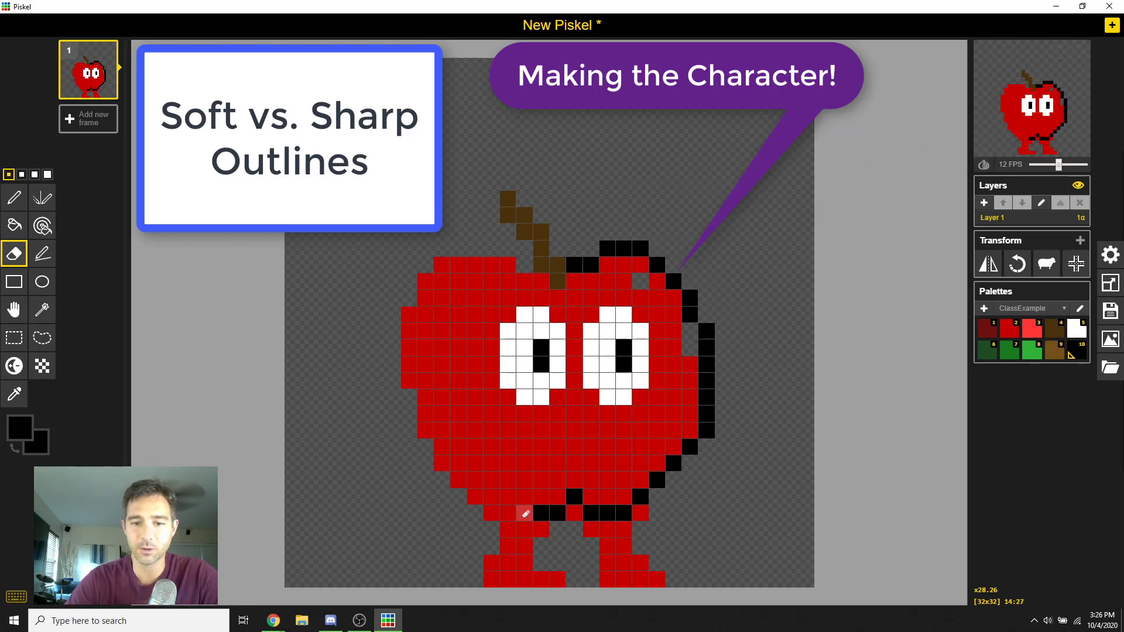
Extend the black outline with the Pen tool along the underside above the left leg and up the lower-left diagonal
{"action": "key", "text": "p"}
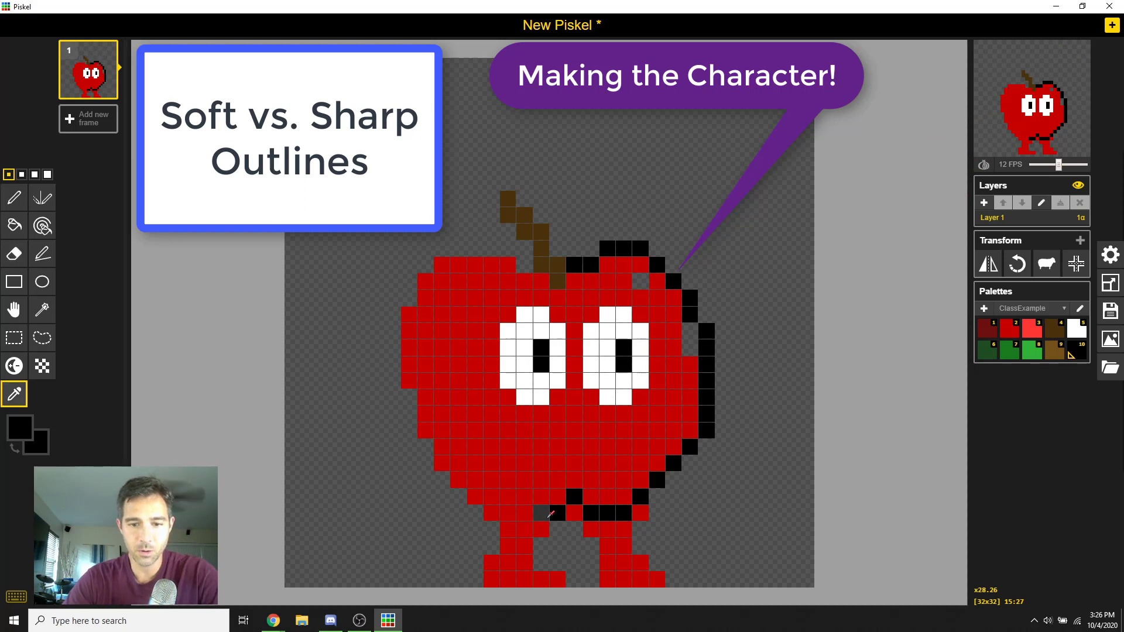
{"action": "left_click", "coordinate": [541, 513]}
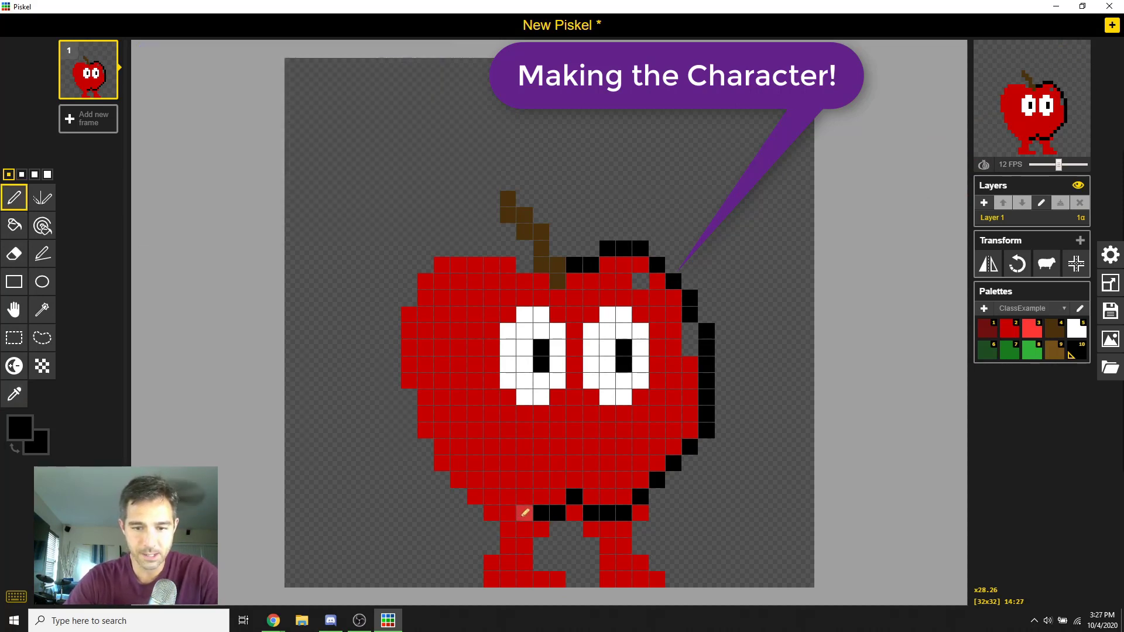
{"action": "left_click", "coordinate": [524, 512]}
{"action": "left_click", "coordinate": [507, 512]}
{"action": "left_click", "coordinate": [491, 513]}
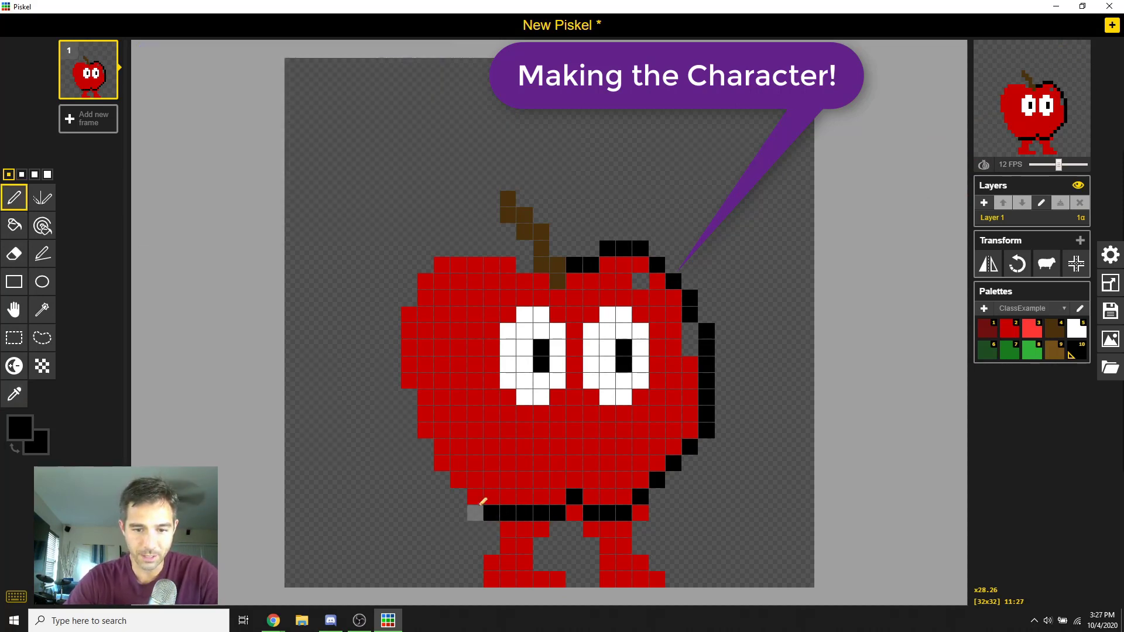
{"action": "left_click", "coordinate": [475, 497]}
{"action": "left_click", "coordinate": [459, 480]}
{"action": "left_click", "coordinate": [442, 464]}
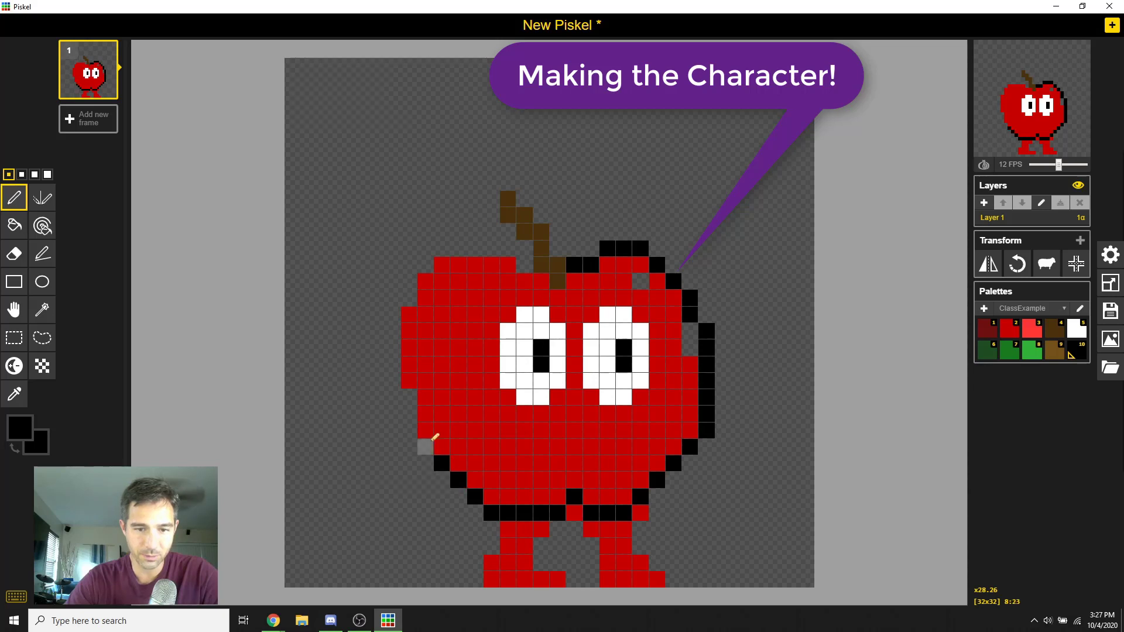
Outline the apple's left side in black from the lower-left curve up to the upper-left shoulder
{"action": "left_click", "coordinate": [426, 447]}
{"action": "left_click", "coordinate": [425, 430]}
{"action": "left_click", "coordinate": [425, 414]}
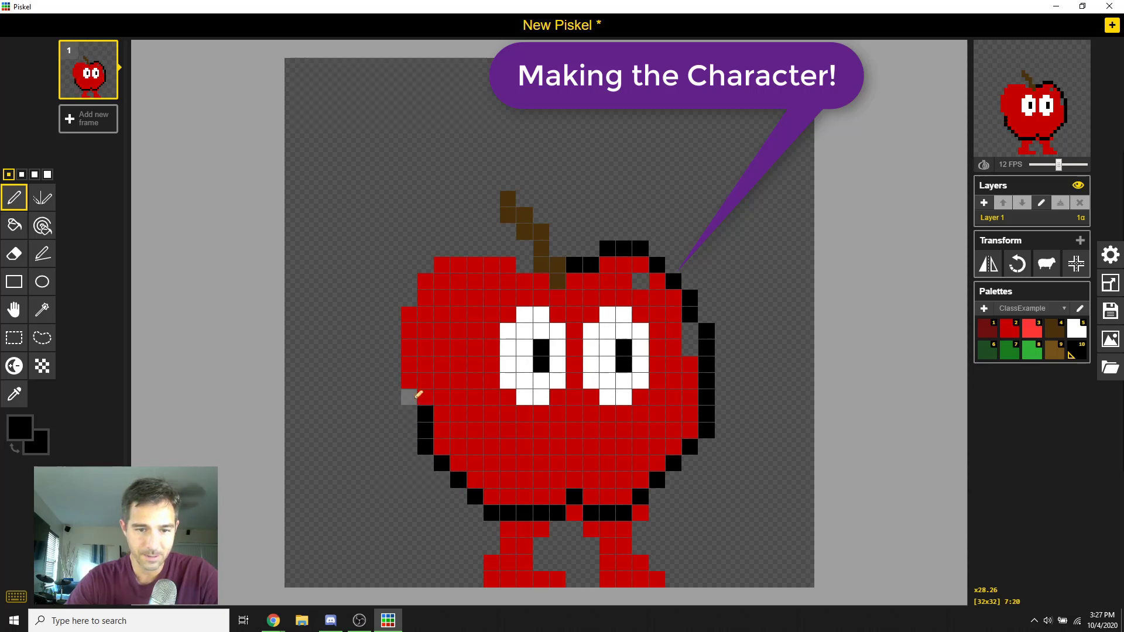
{"action": "left_click", "coordinate": [409, 398]}
{"action": "left_click", "coordinate": [409, 381]}
{"action": "left_click", "coordinate": [409, 365]}
{"action": "left_click", "coordinate": [409, 348]}
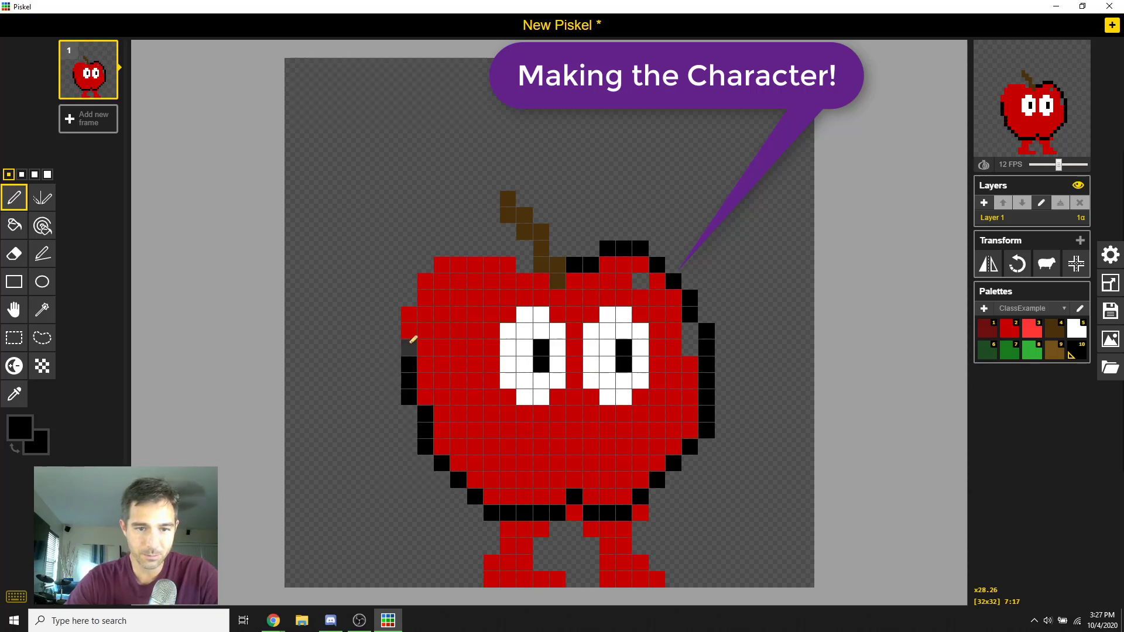
{"action": "left_click", "coordinate": [410, 332]}
{"action": "left_click", "coordinate": [409, 315]}
{"action": "left_click", "coordinate": [425, 297]}
{"action": "left_click", "coordinate": [426, 281]}
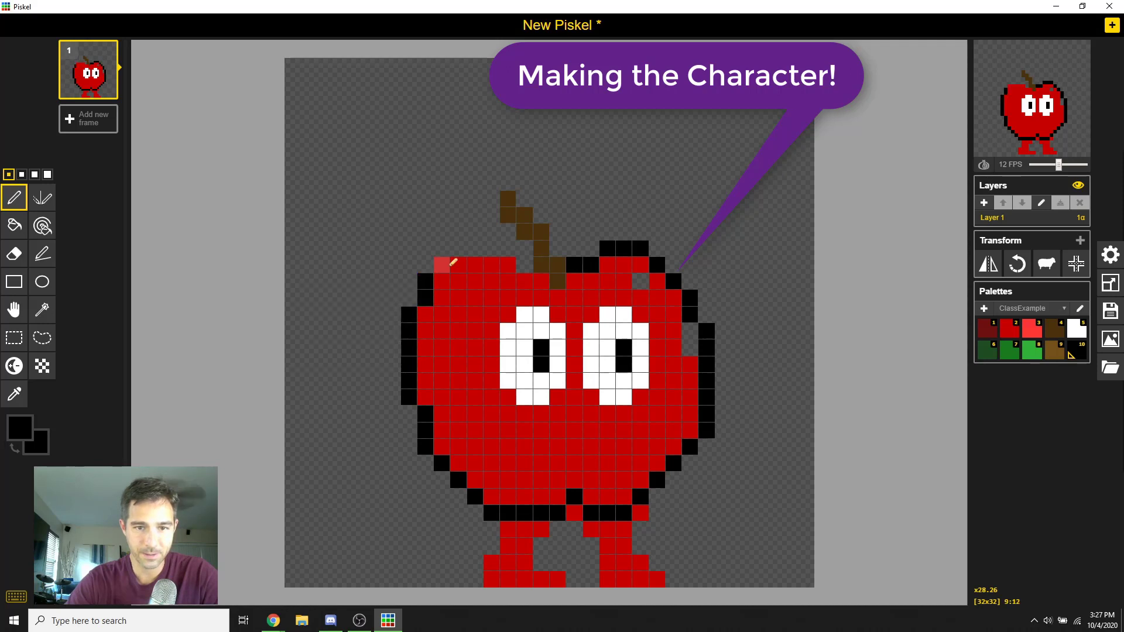
Outline the apple's top edge in black from the upper-left shoulder to the stem
{"action": "left_click", "coordinate": [442, 264]}
{"action": "left_click", "coordinate": [458, 264]}
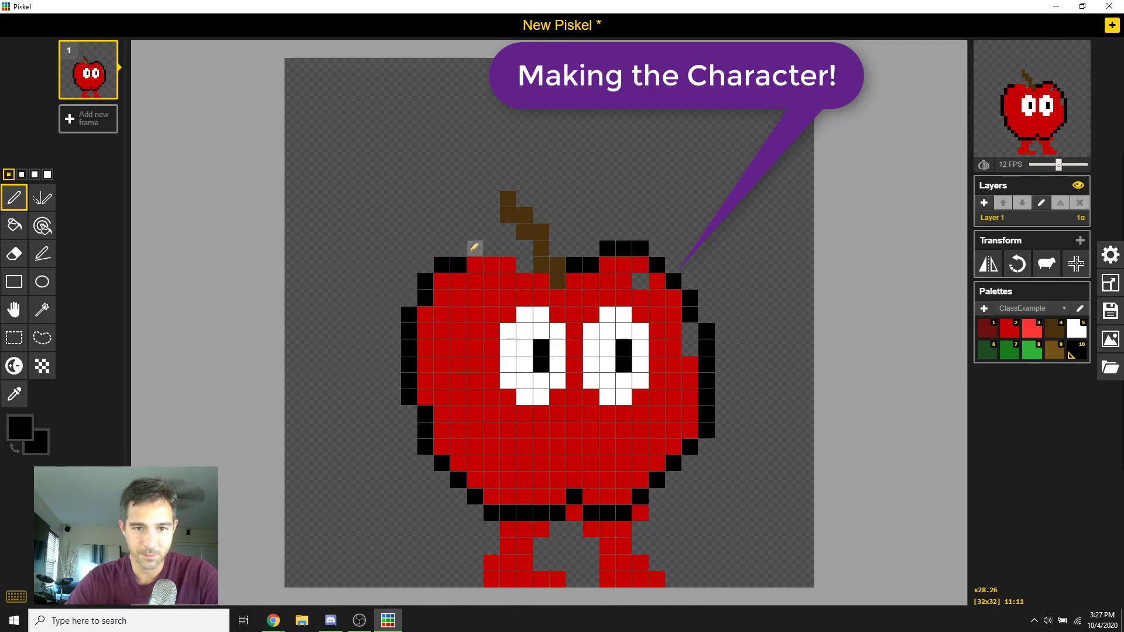
{"action": "left_click", "coordinate": [475, 248]}
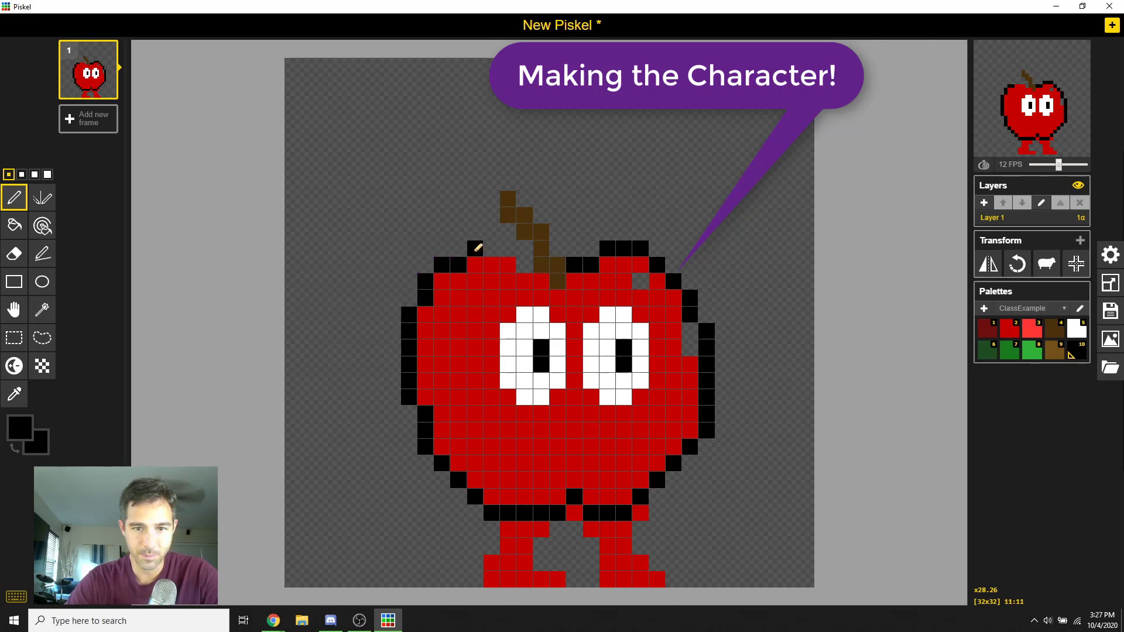
{"action": "left_click", "coordinate": [507, 250]}
{"action": "left_click", "coordinate": [528, 265]}
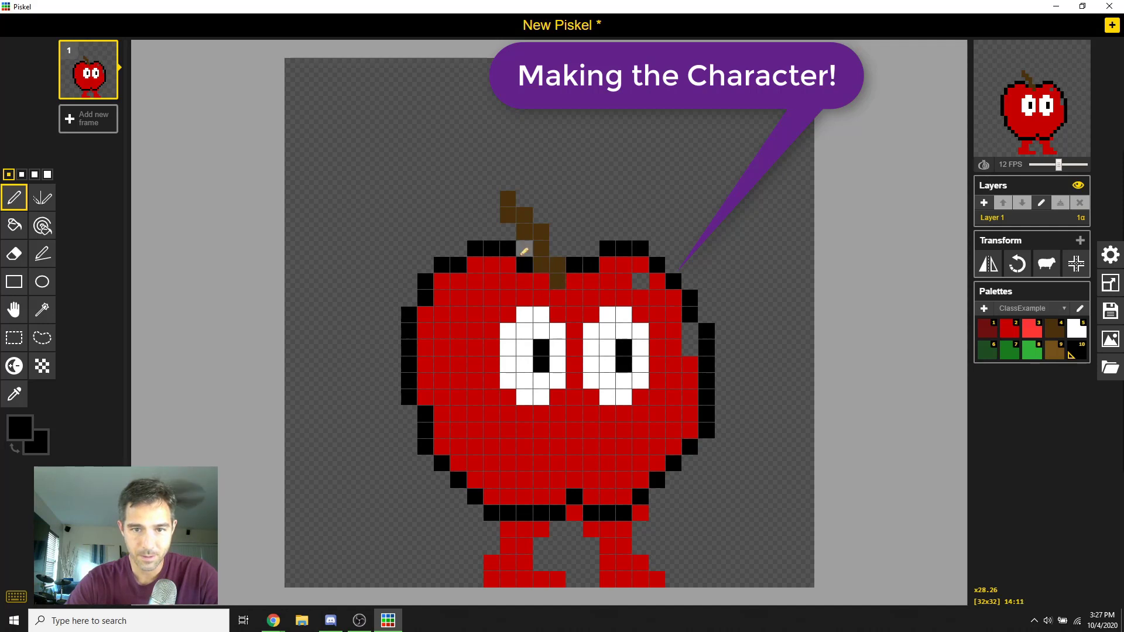
Outline the brown stem in black along both sides and around its tip
{"action": "left_click", "coordinate": [508, 231]}
{"action": "left_click", "coordinate": [492, 215]}
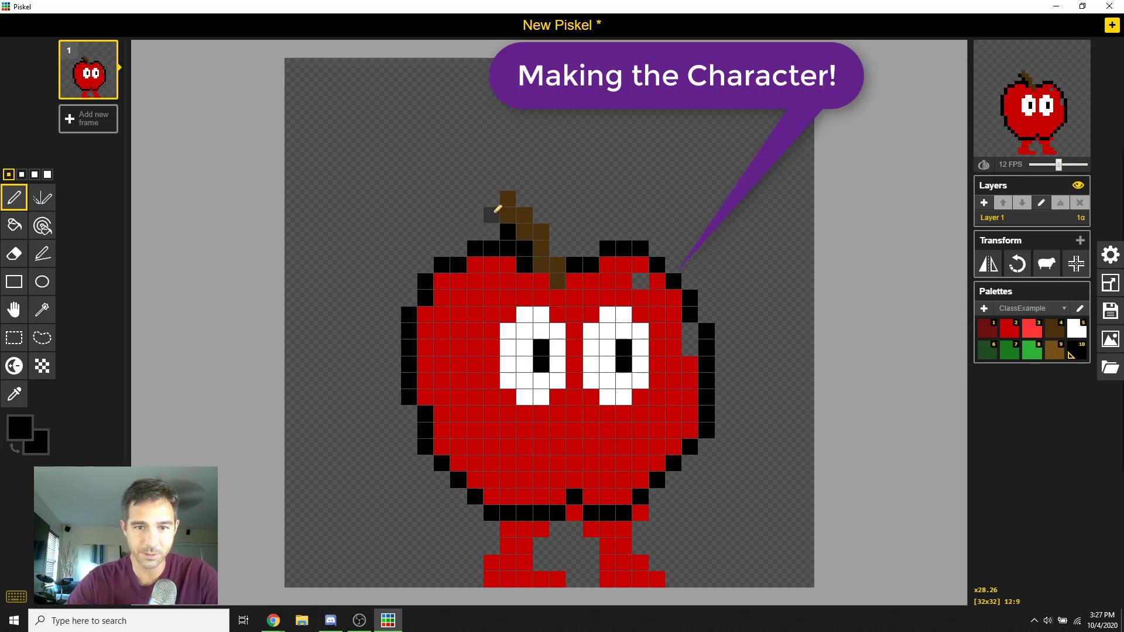
{"action": "left_click", "coordinate": [525, 200]}
{"action": "left_click", "coordinate": [560, 234]}
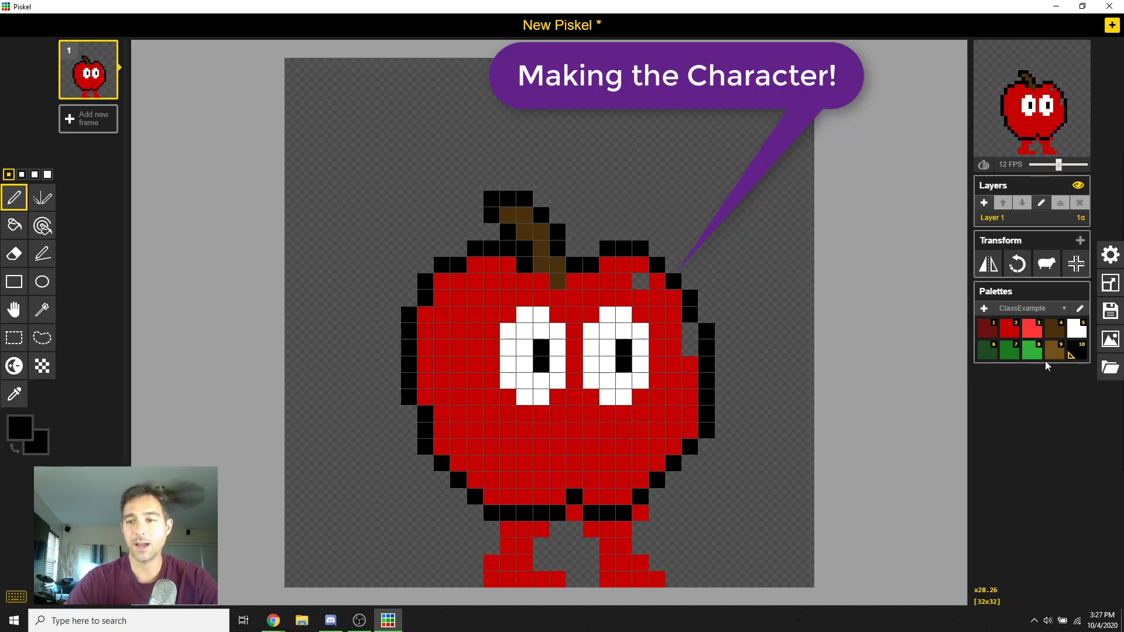
Draw a medium-green leaf to the right of the stem, rising about 4 pixels from the apple's top edge
{"action": "left_click", "coordinate": [1014, 358]}
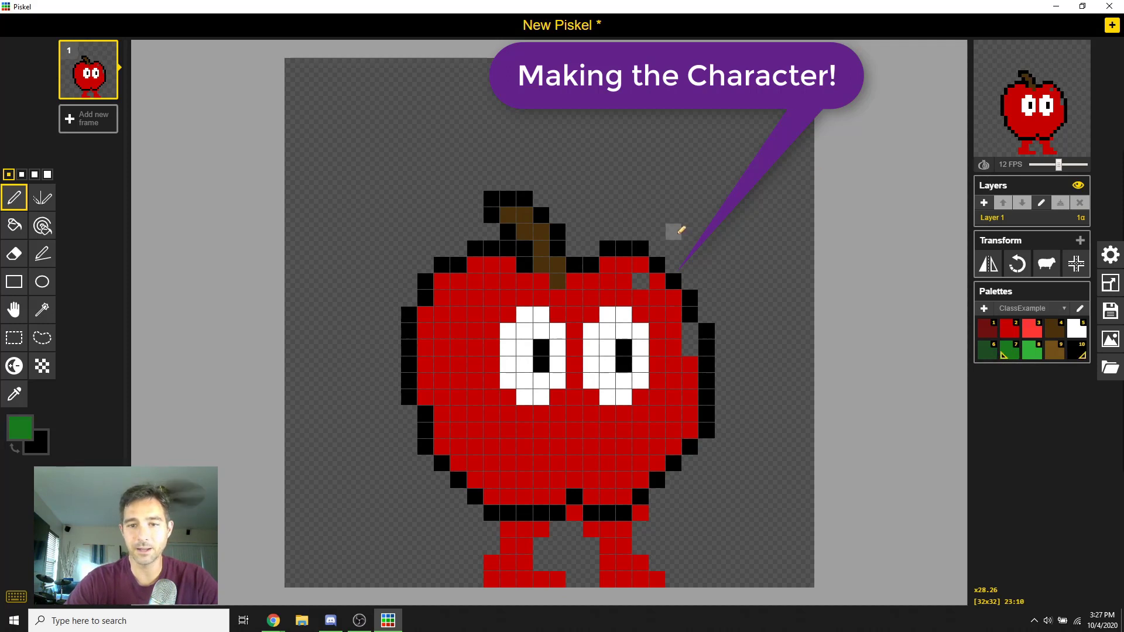
{"action": "left_click", "coordinate": [581, 243]}
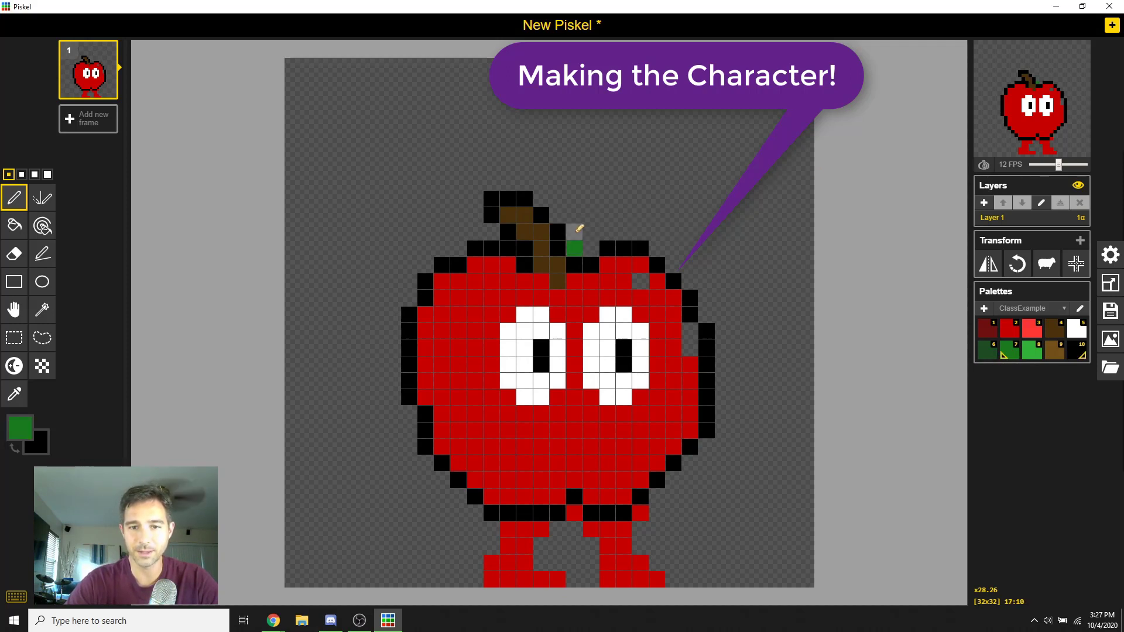
{"action": "left_click", "coordinate": [572, 228]}
{"action": "left_click", "coordinate": [574, 217]}
{"action": "left_click", "coordinate": [590, 232]}
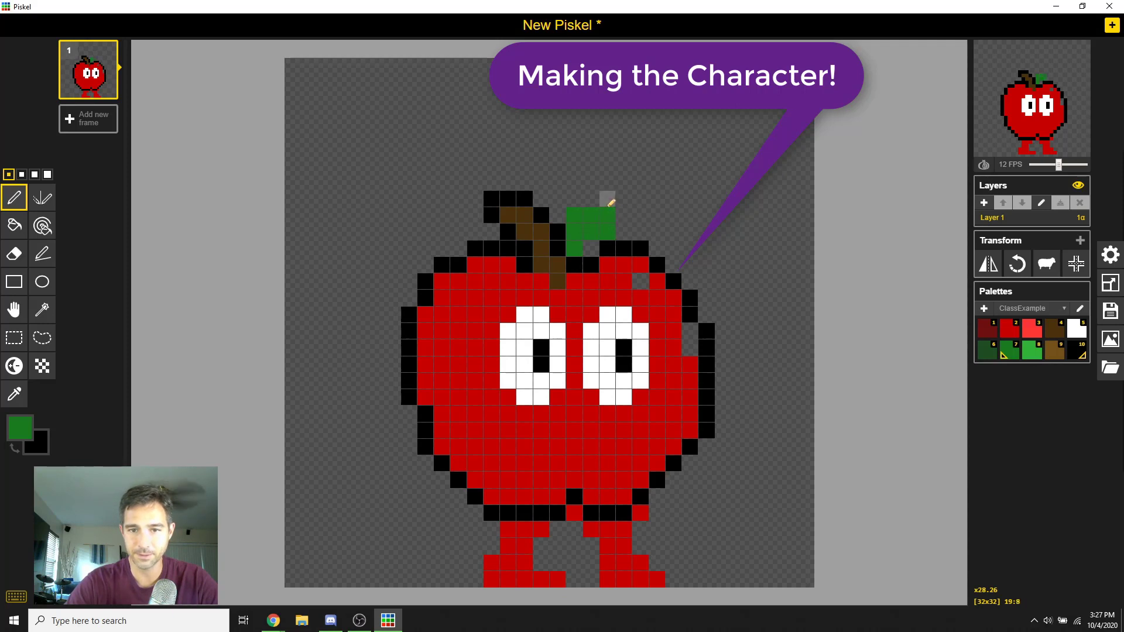
{"action": "left_click", "coordinate": [608, 200]}
{"action": "left_click", "coordinate": [591, 200]}
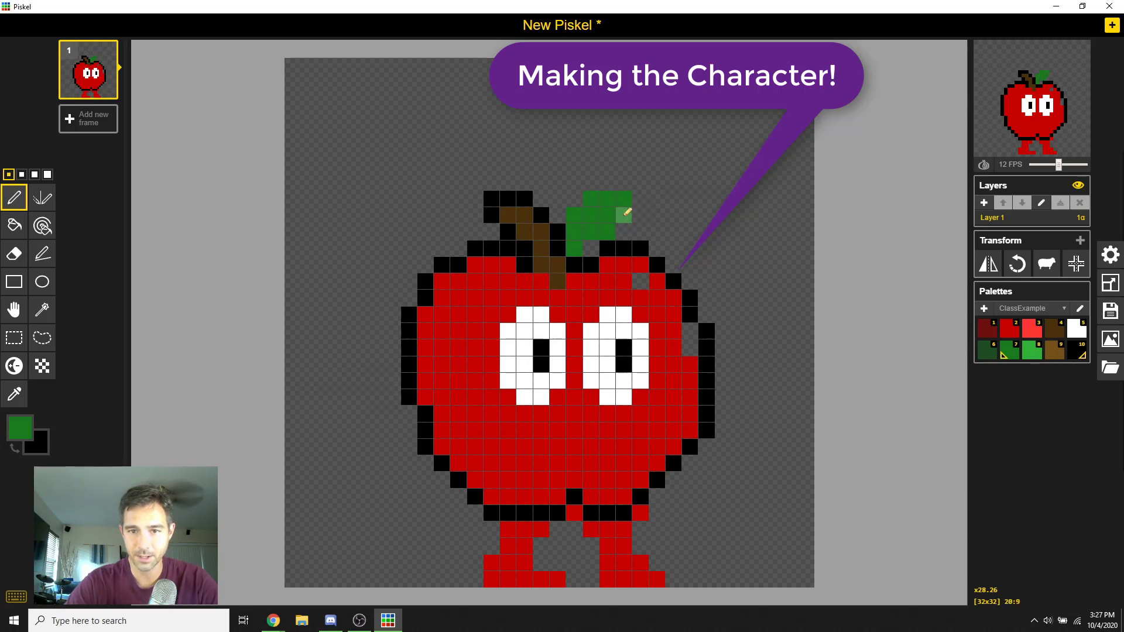
{"action": "left_click", "coordinate": [624, 215]}
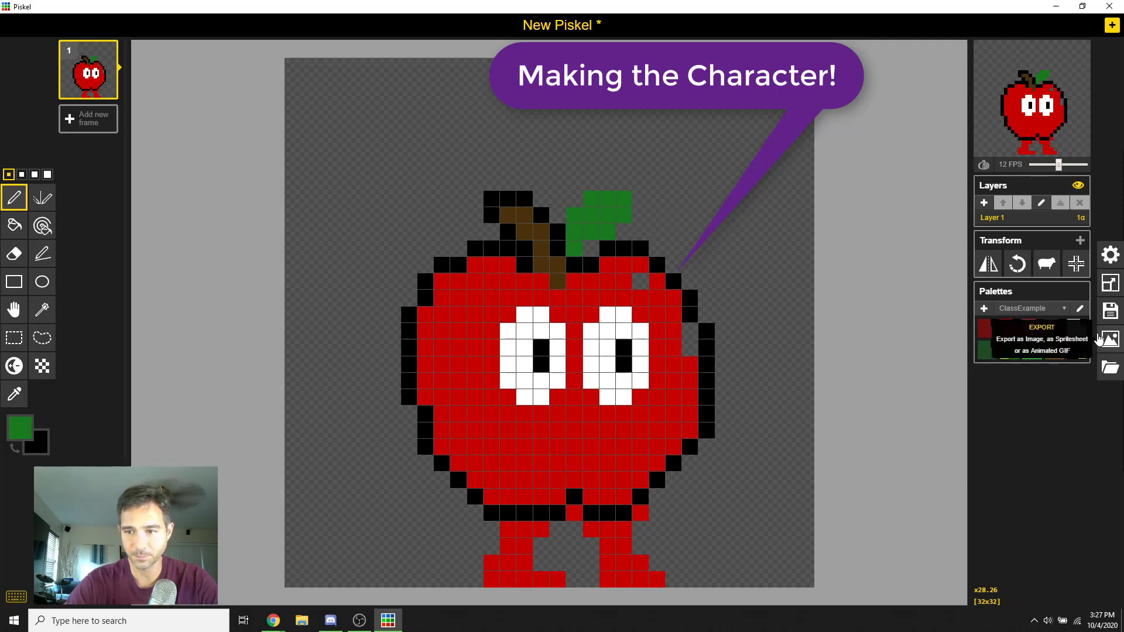
Highlight the leaf's top edge with light green and shade its underside and base with dark green
{"action": "left_click", "coordinate": [1029, 354]}
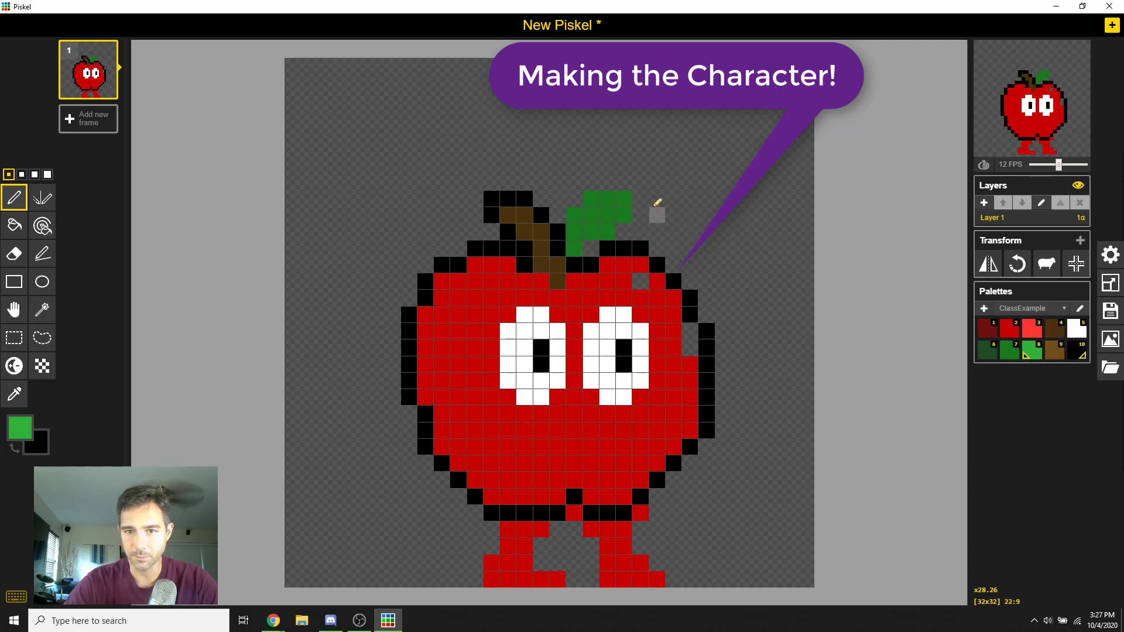
{"action": "left_click", "coordinate": [587, 212]}
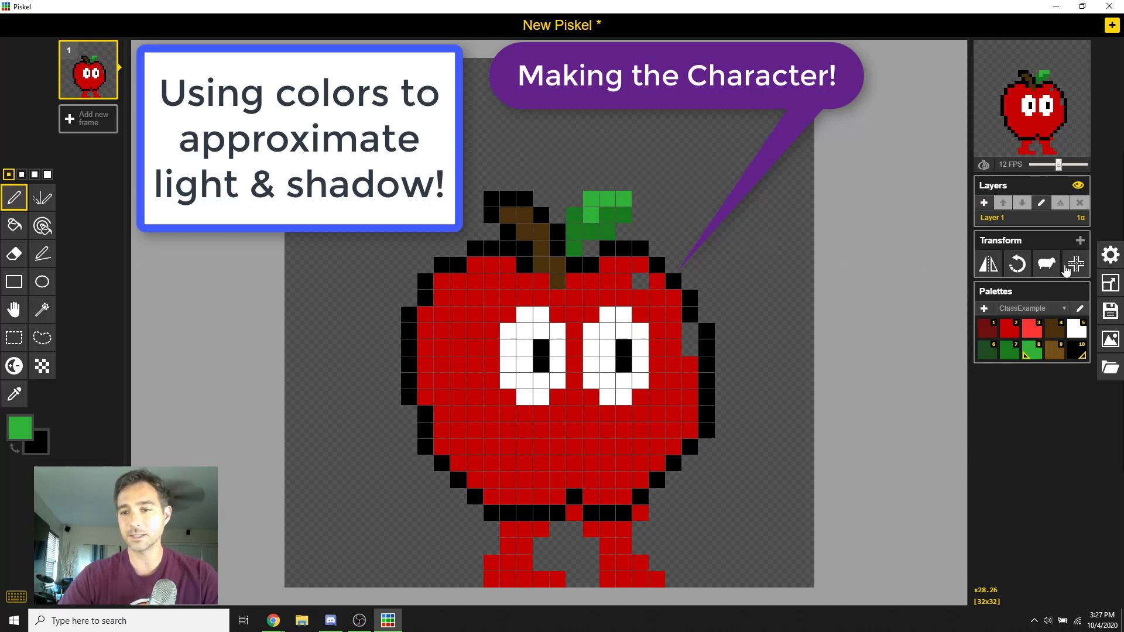
{"action": "left_click", "coordinate": [995, 352]}
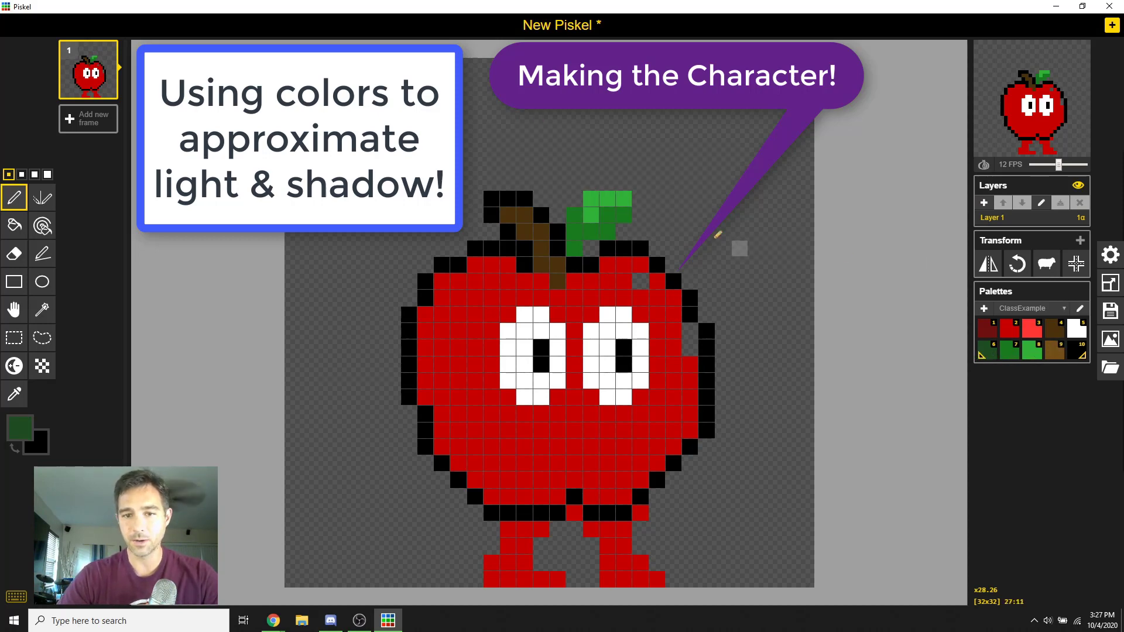
{"action": "left_click", "coordinate": [604, 236]}
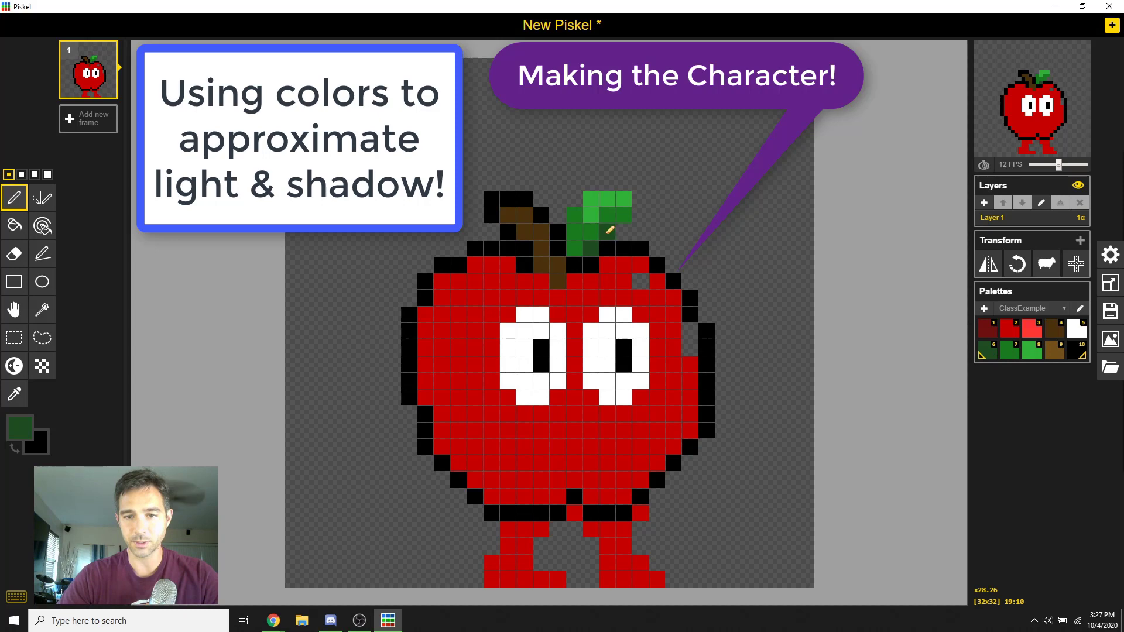
{"action": "left_click", "coordinate": [580, 259]}
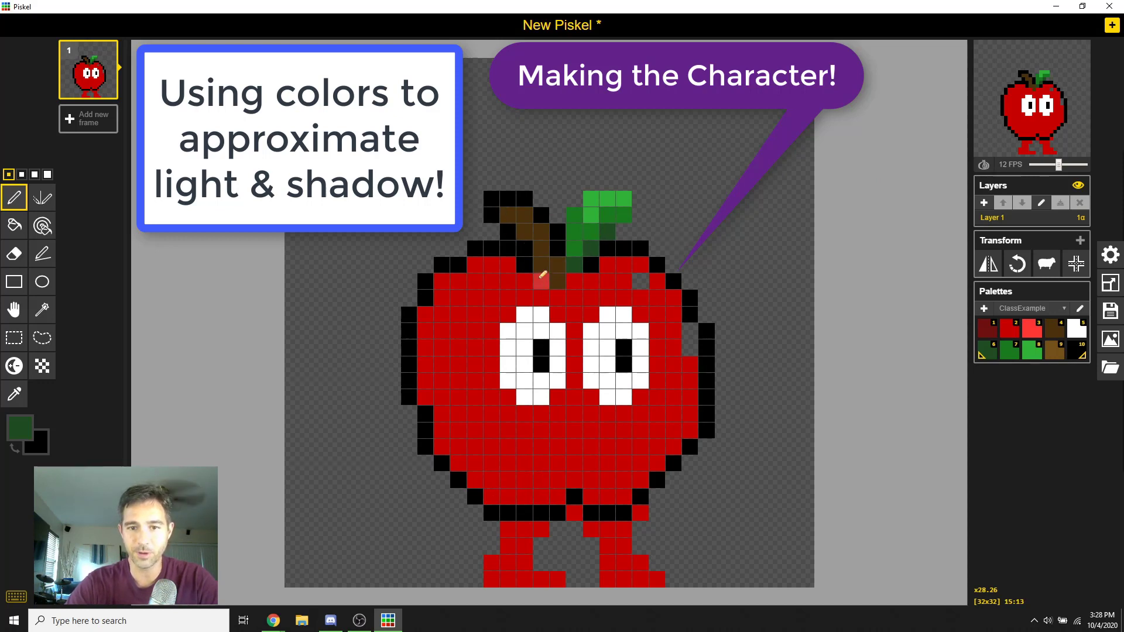
Outline the notch below the stem in black and extend the leaf's base to the stem in medium green
{"action": "left_click", "coordinate": [1076, 351]}
{"action": "left_click_drag", "start_coordinate": [543, 280], "coordinate": [557, 279]}
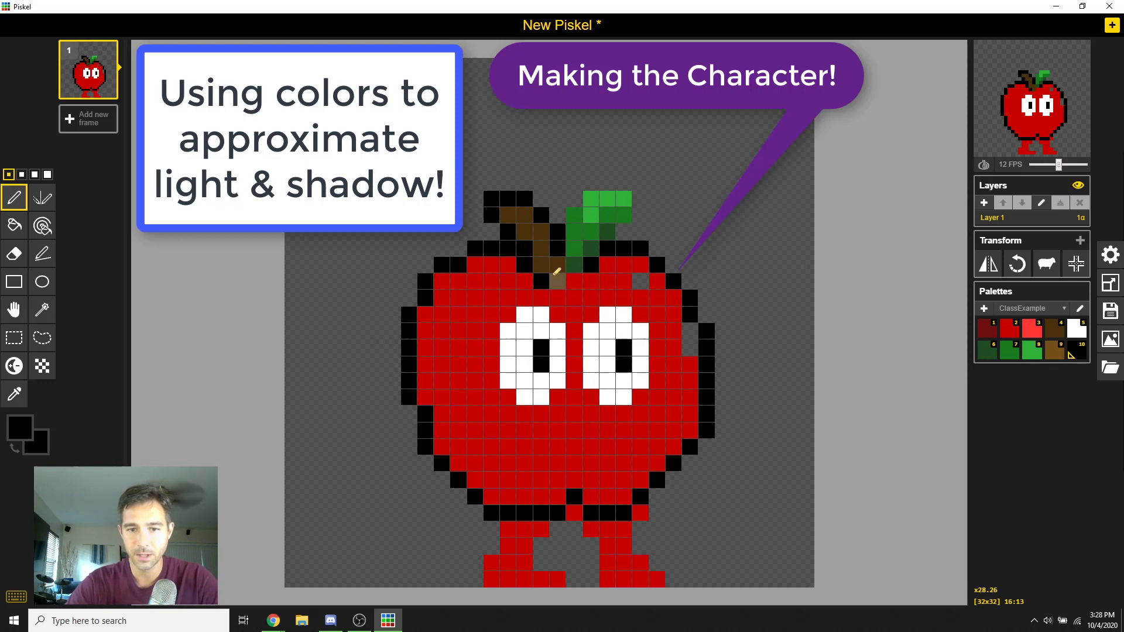
{"action": "left_click", "coordinate": [573, 277]}
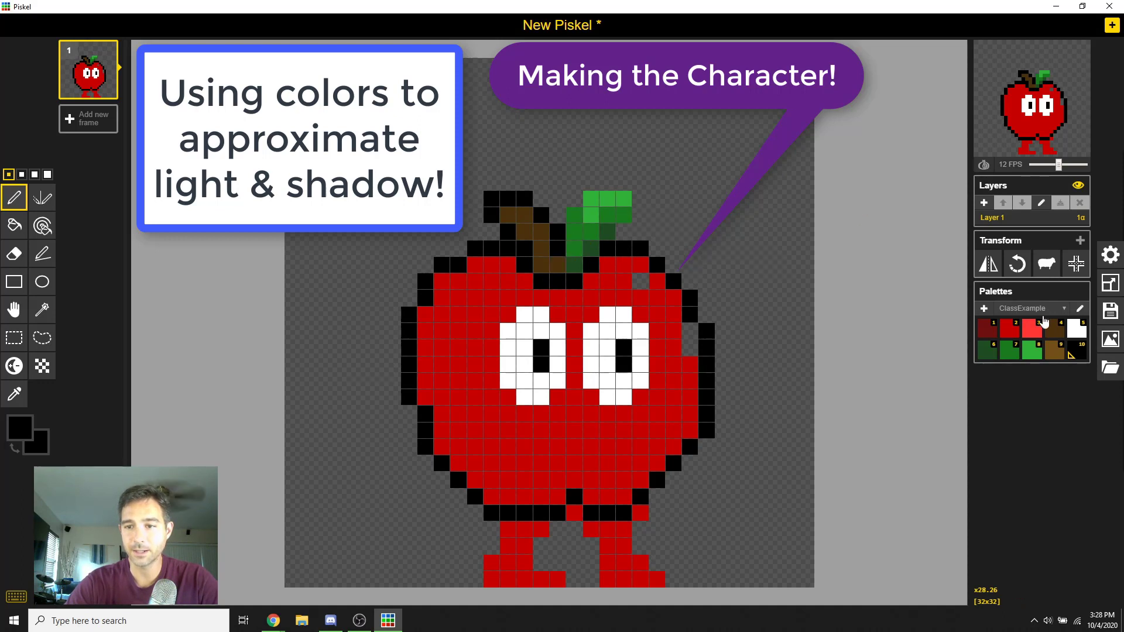
{"action": "left_click", "coordinate": [1010, 351]}
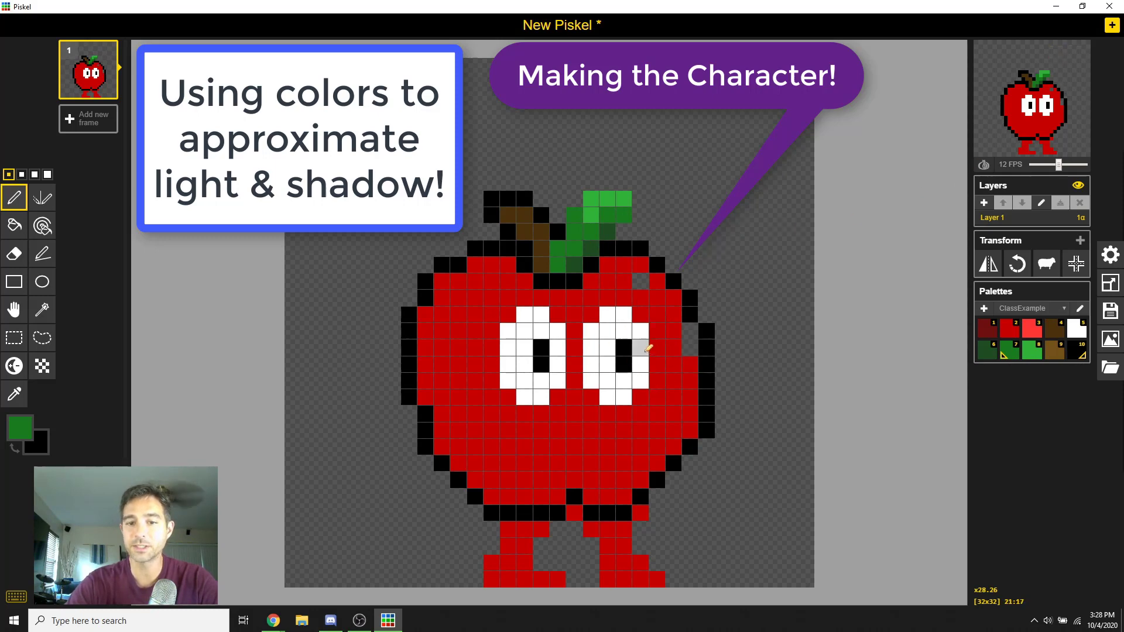
{"action": "scroll", "coordinate": [629, 363], "scroll_direction": "down", "scroll_amount": 2}
{"action": "scroll", "coordinate": [626, 368], "scroll_direction": "up", "scroll_amount": 1}
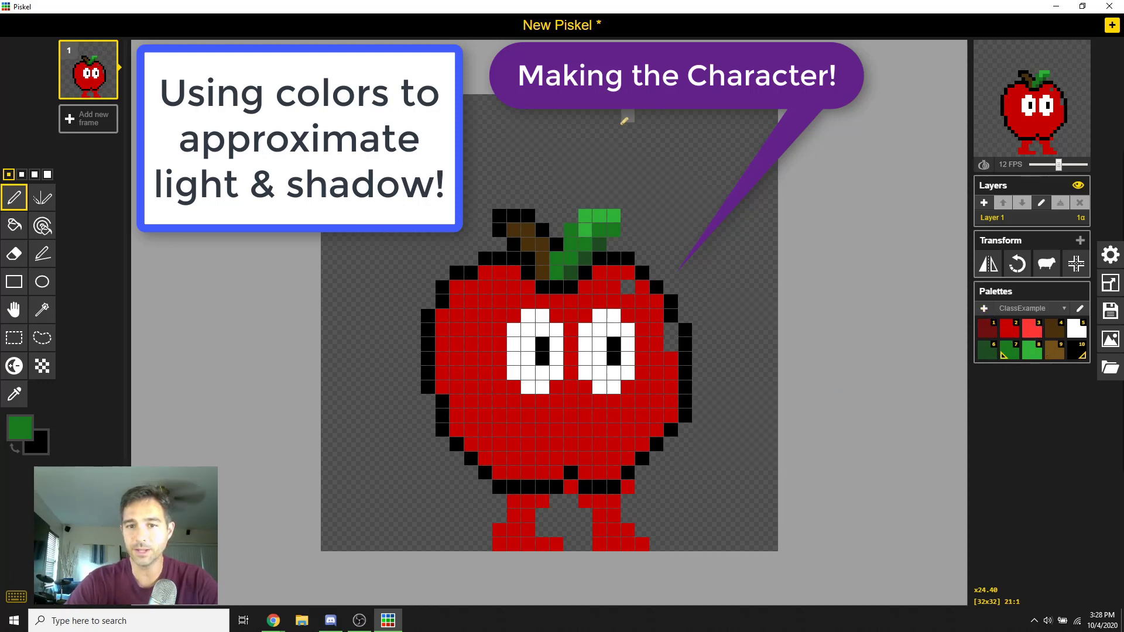
Lighten the leaf's left edge with light green and highlight the stem's upper bend with light brown
{"action": "left_click", "coordinate": [1039, 354]}
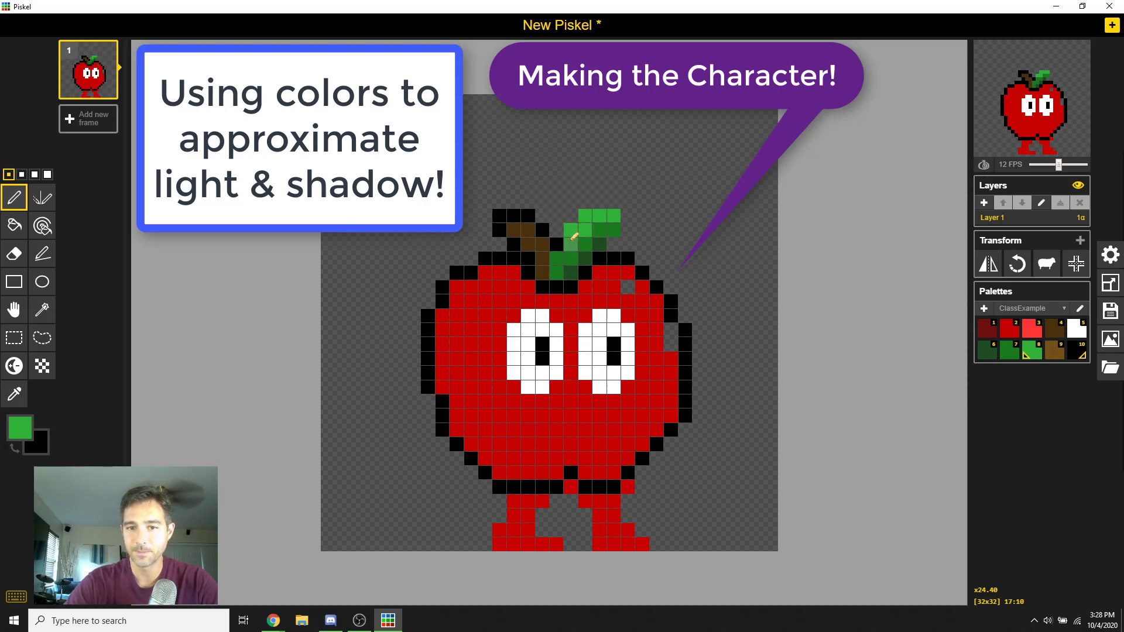
{"action": "left_click", "coordinate": [1056, 341]}
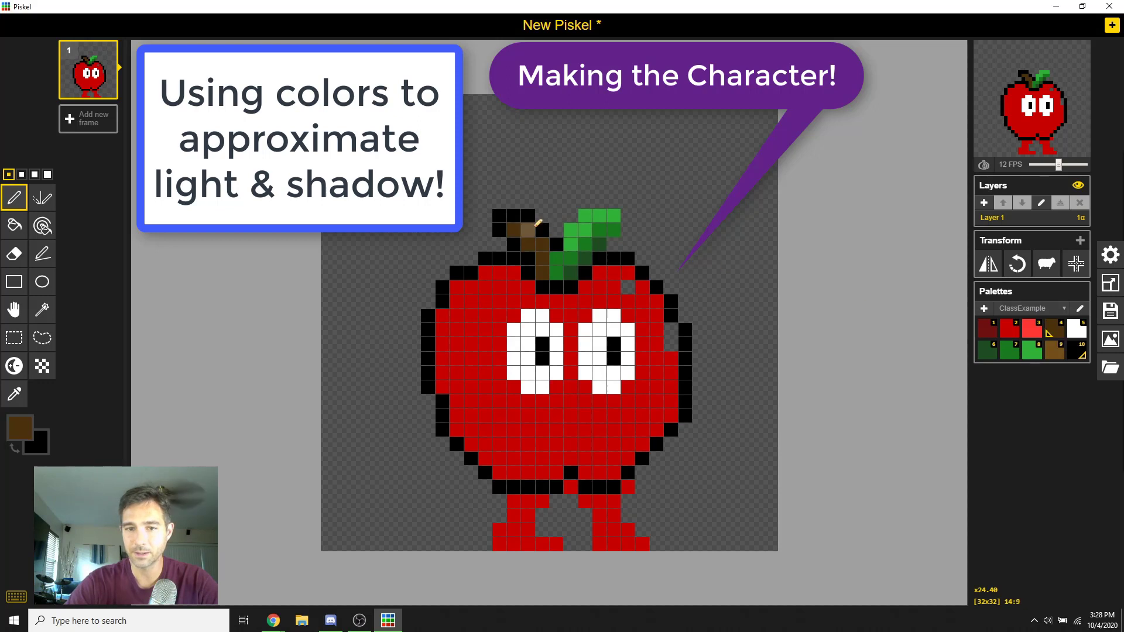
{"action": "left_click", "coordinate": [1054, 351]}
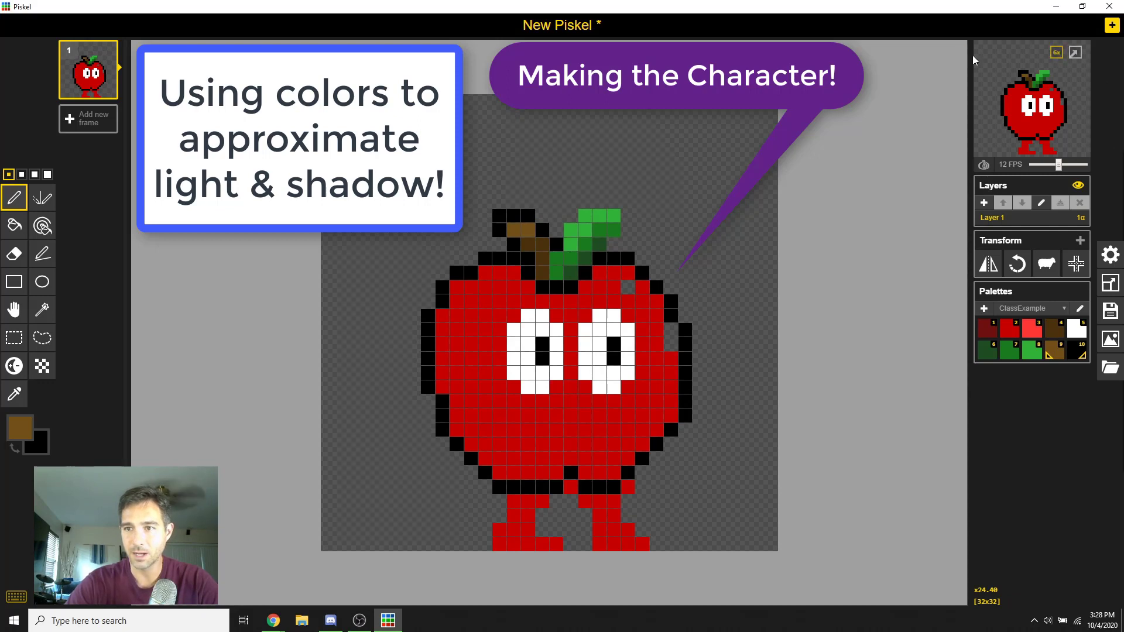
Paint a light-red highlight over the apple's upper-left shoulder and along the top of its right lobe
{"action": "left_click", "coordinate": [1030, 332]}
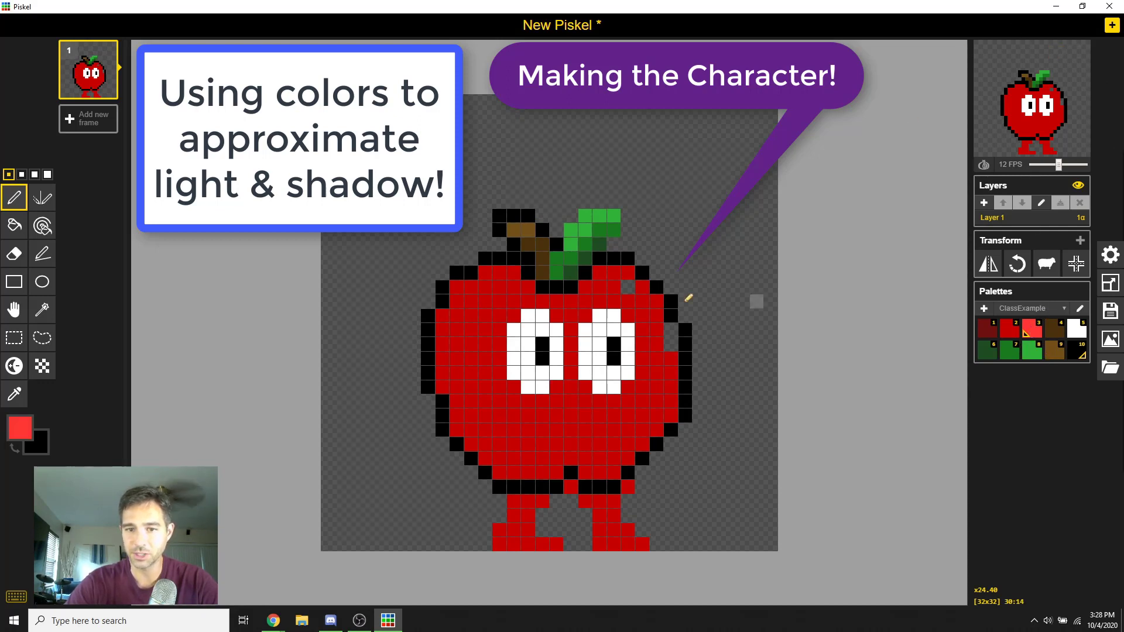
{"action": "mouse_move", "coordinate": [514, 273]}
{"action": "left_mouse_down"}
{"action": "mouse_move", "coordinate": [471, 290]}
{"action": "mouse_move", "coordinate": [473, 301]}
{"action": "mouse_move", "coordinate": [461, 292]}
{"action": "mouse_move", "coordinate": [449, 343]}
{"action": "mouse_move", "coordinate": [486, 298]}
{"action": "mouse_move", "coordinate": [533, 285]}
{"action": "left_mouse_up"}
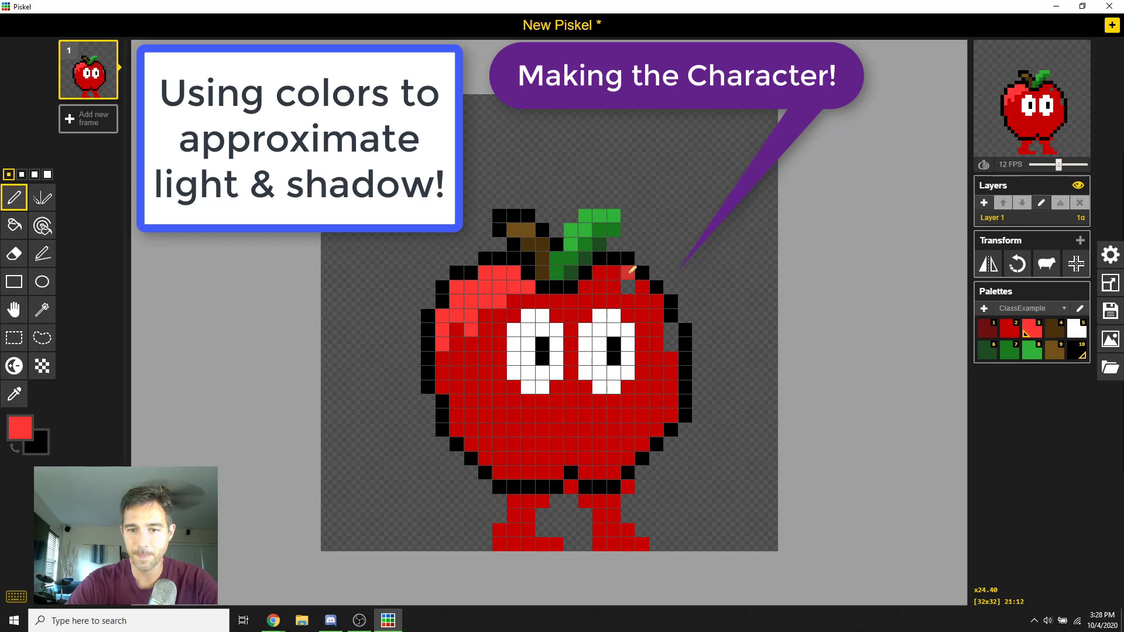
{"action": "left_click_drag", "start_coordinate": [613, 270], "coordinate": [608, 264]}
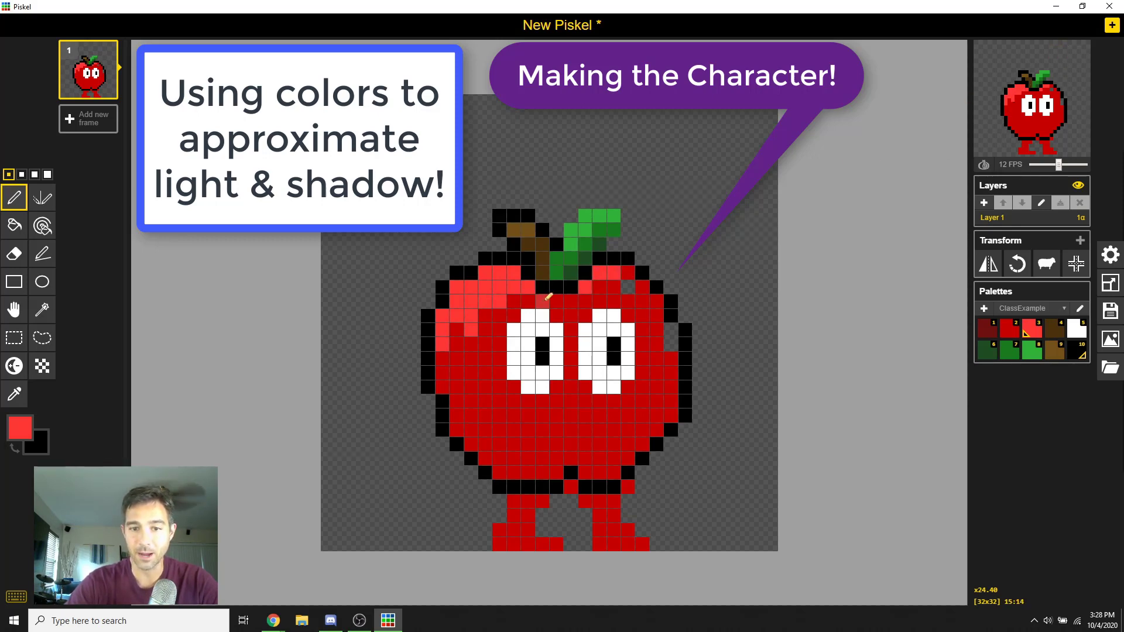
{"action": "mouse_move", "coordinate": [514, 298]}
{"action": "left_mouse_down"}
{"action": "mouse_move", "coordinate": [469, 318]}
{"action": "mouse_move", "coordinate": [488, 315]}
{"action": "mouse_move", "coordinate": [456, 331]}
{"action": "mouse_move", "coordinate": [446, 375]}
{"action": "left_mouse_up"}
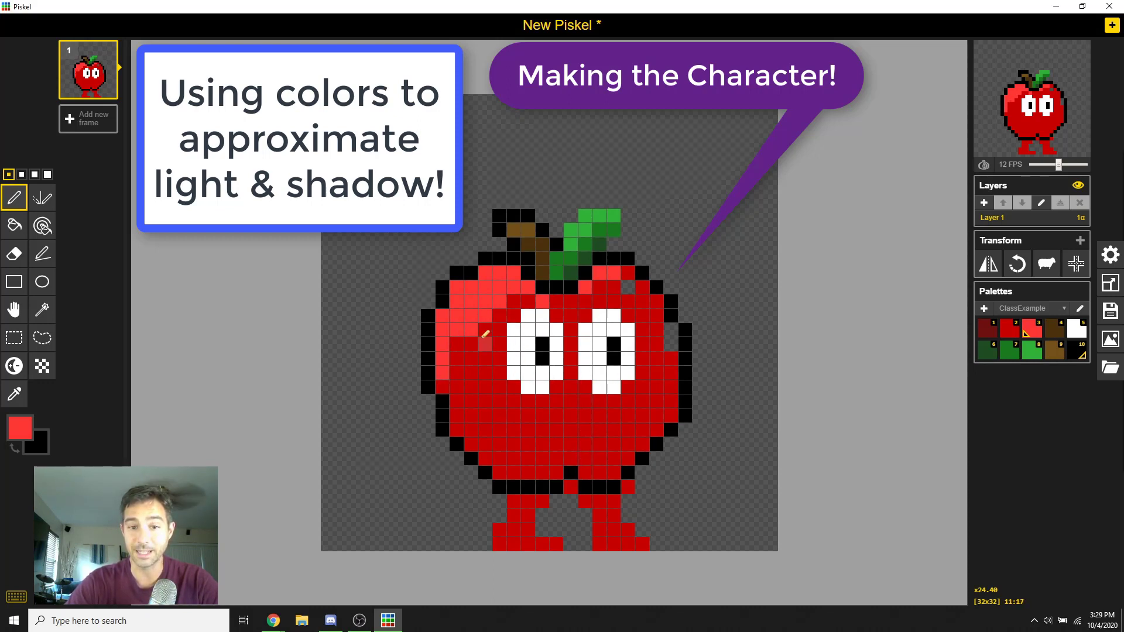
Touch up the highlight's inner edge with red and extend the light red down the apple's left side and below the notch
{"action": "left_click", "coordinate": [1009, 329]}
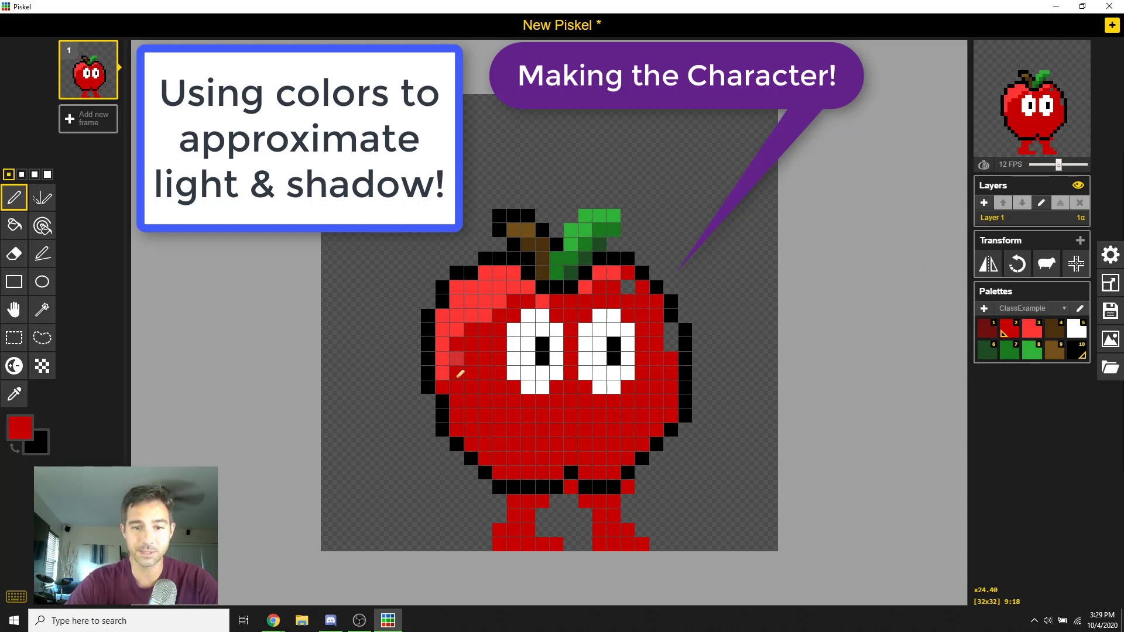
{"action": "left_click", "coordinate": [1031, 322]}
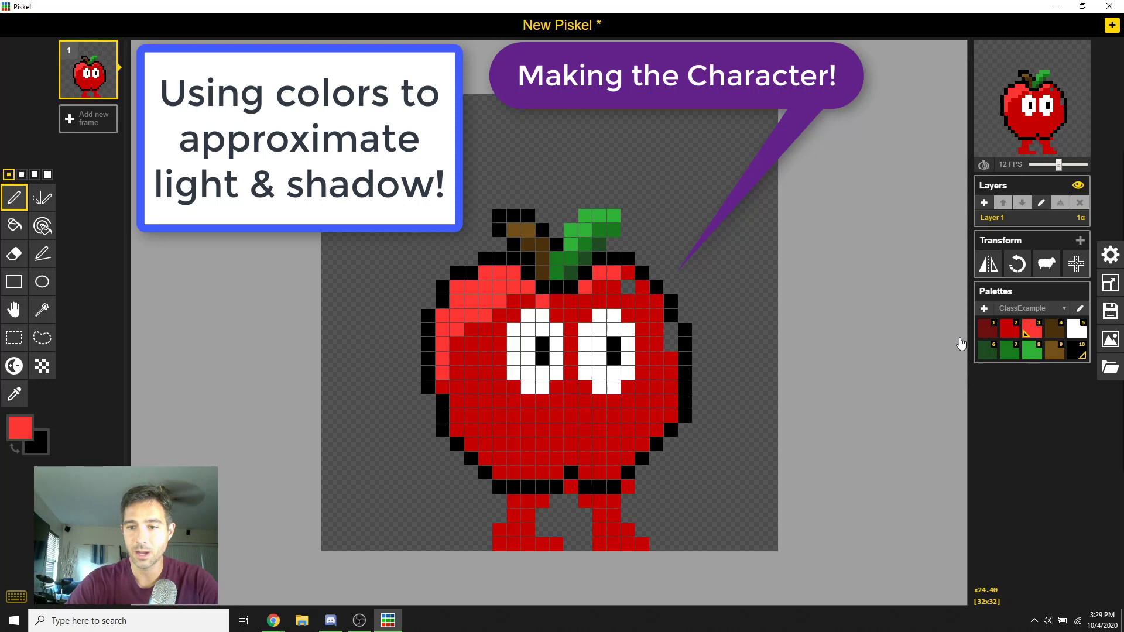
{"action": "left_click", "coordinate": [442, 386]}
{"action": "left_click_drag", "start_coordinate": [455, 401], "coordinate": [457, 415]}
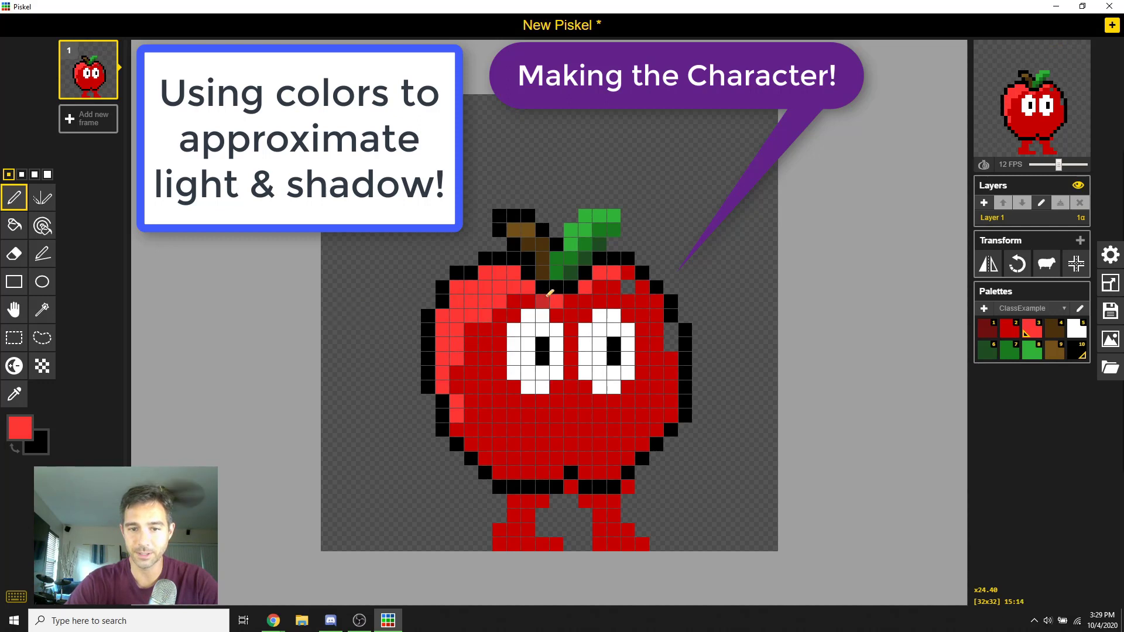
{"action": "left_click", "coordinate": [524, 302]}
{"action": "left_click_drag", "start_coordinate": [487, 320], "coordinate": [458, 373]}
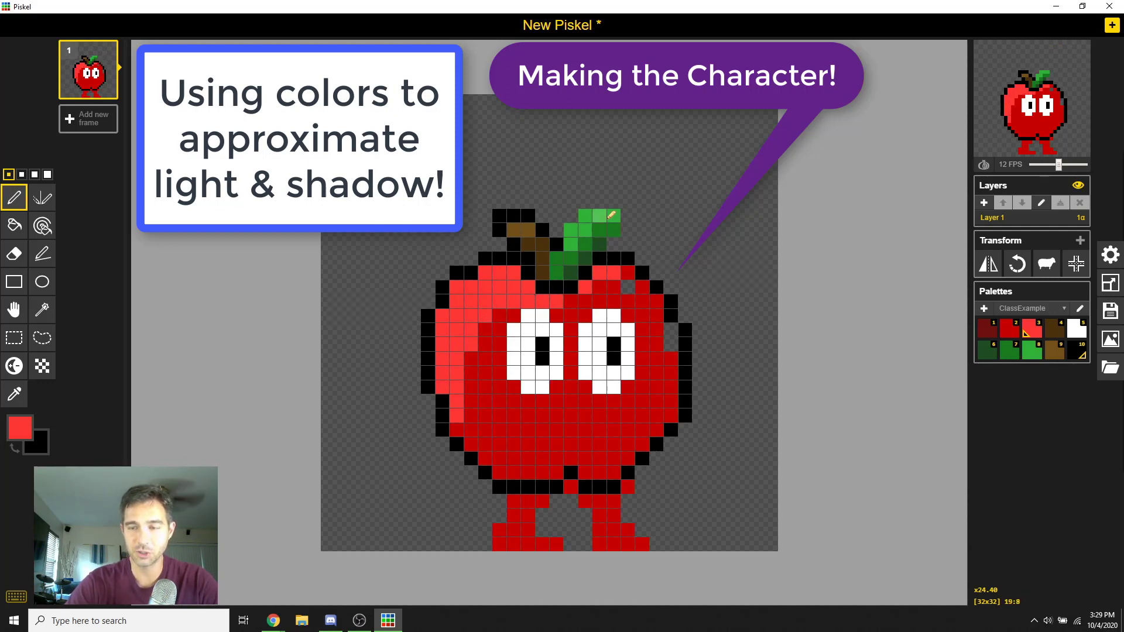
Shade the apple's lower-right edge with dark red, stepping down to the outline above the right leg
{"action": "left_click", "coordinate": [1010, 338]}
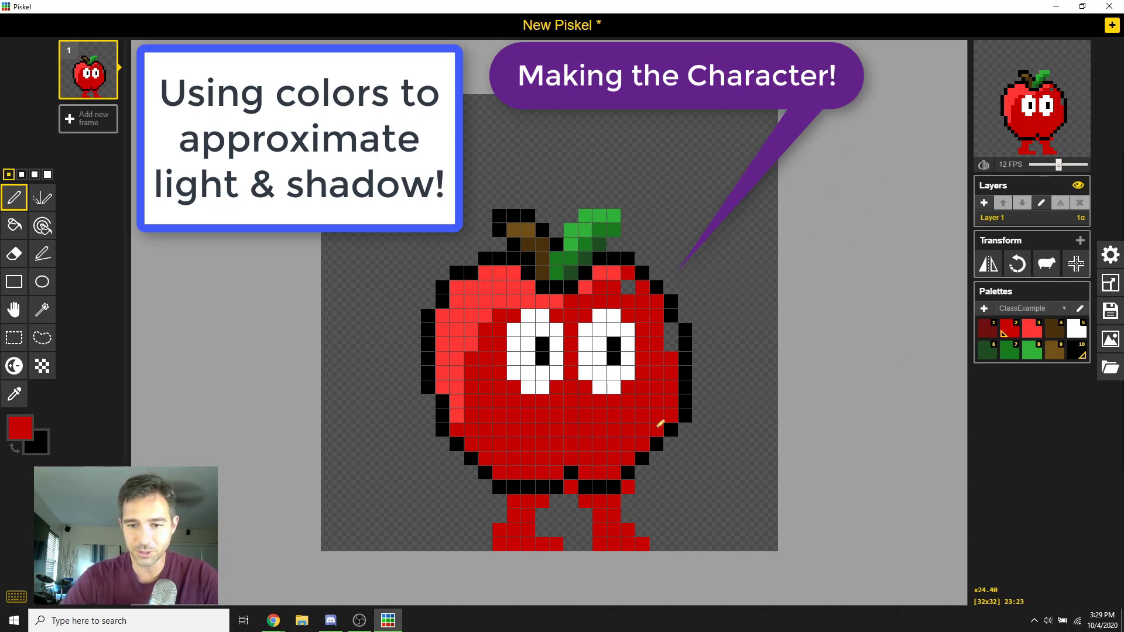
{"action": "left_click", "coordinate": [989, 335]}
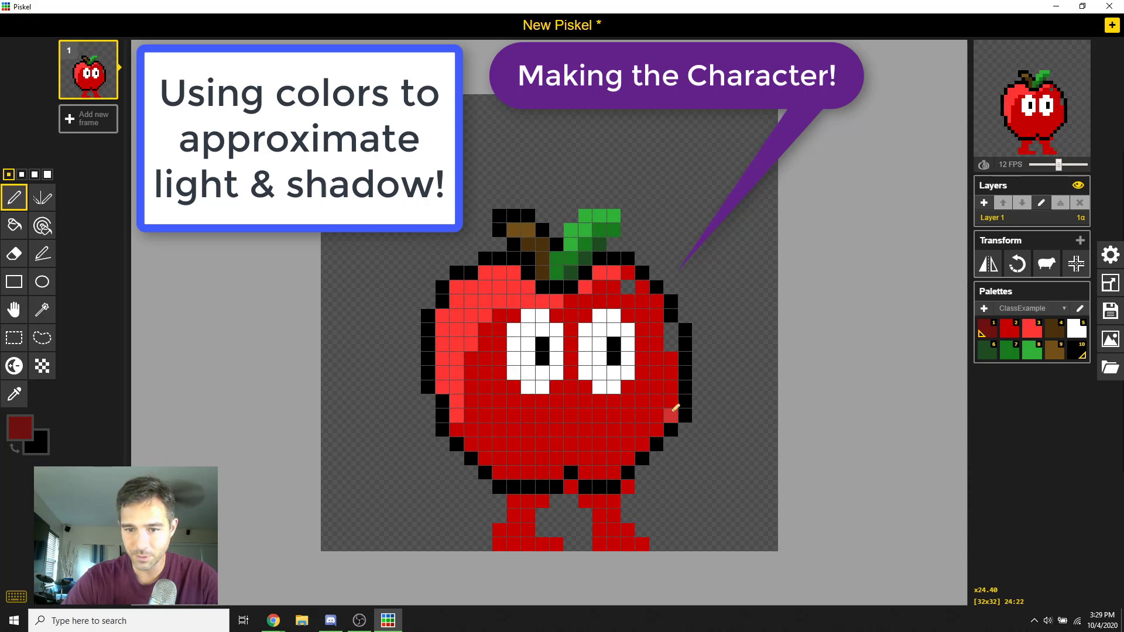
{"action": "left_click", "coordinate": [656, 429]}
{"action": "left_click", "coordinate": [642, 429]}
{"action": "left_click", "coordinate": [656, 414]}
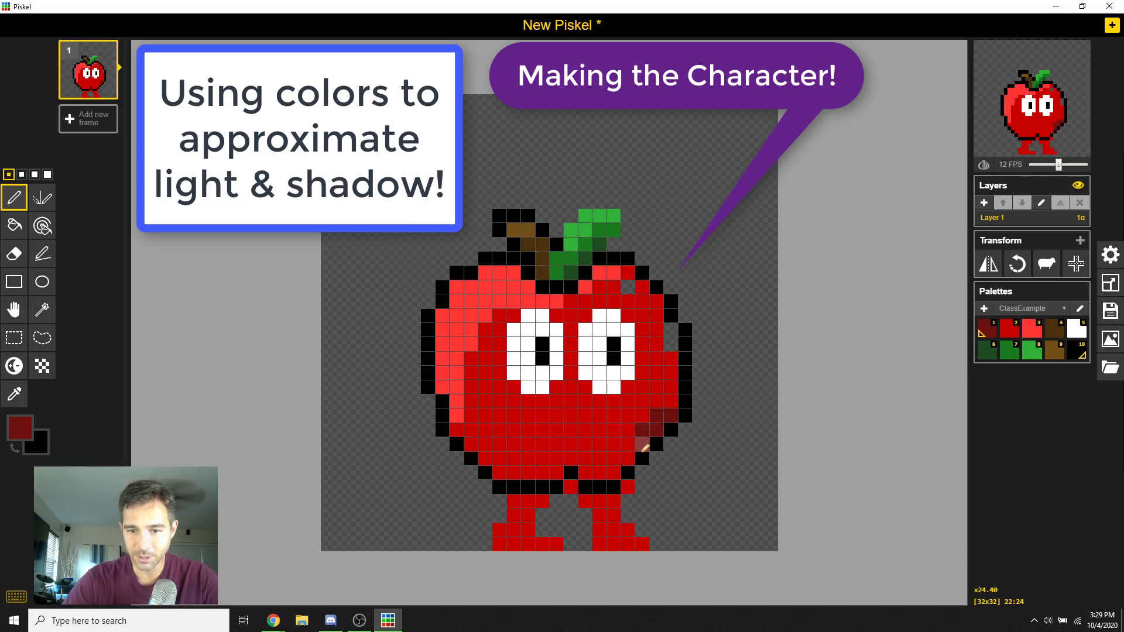
{"action": "left_click_drag", "start_coordinate": [645, 448], "coordinate": [632, 459]}
{"action": "left_click", "coordinate": [615, 468]}
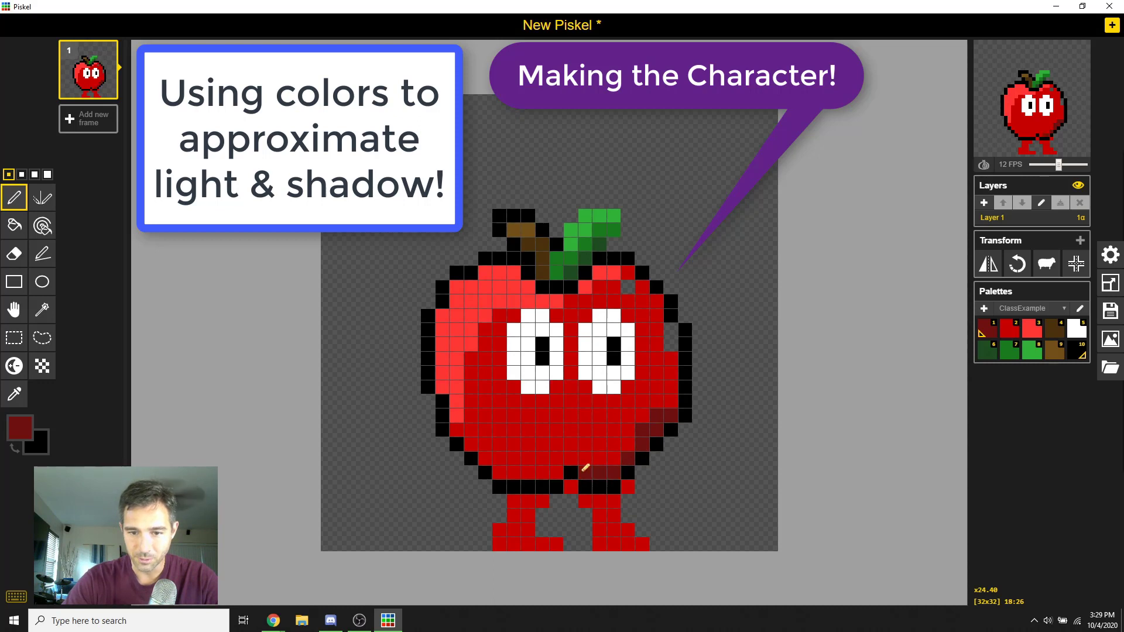
Extend the dark-red shading along the apple's bottom edge, around the centre notch and up to the lower-left curve
{"action": "left_click", "coordinate": [570, 458]}
{"action": "left_click", "coordinate": [590, 459]}
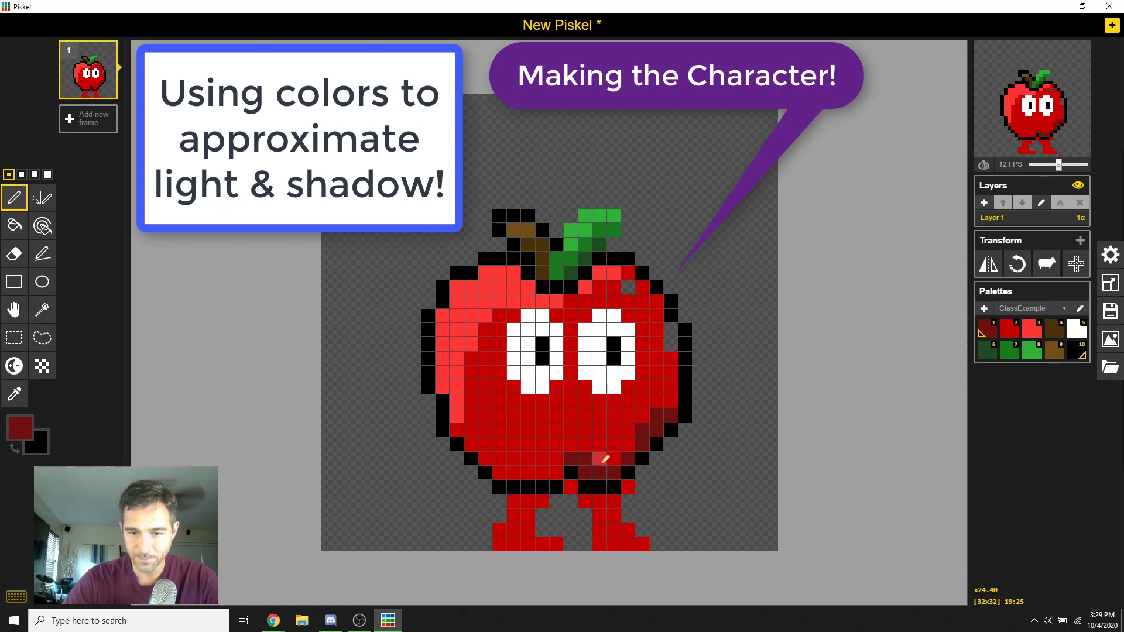
{"action": "left_click", "coordinate": [619, 460]}
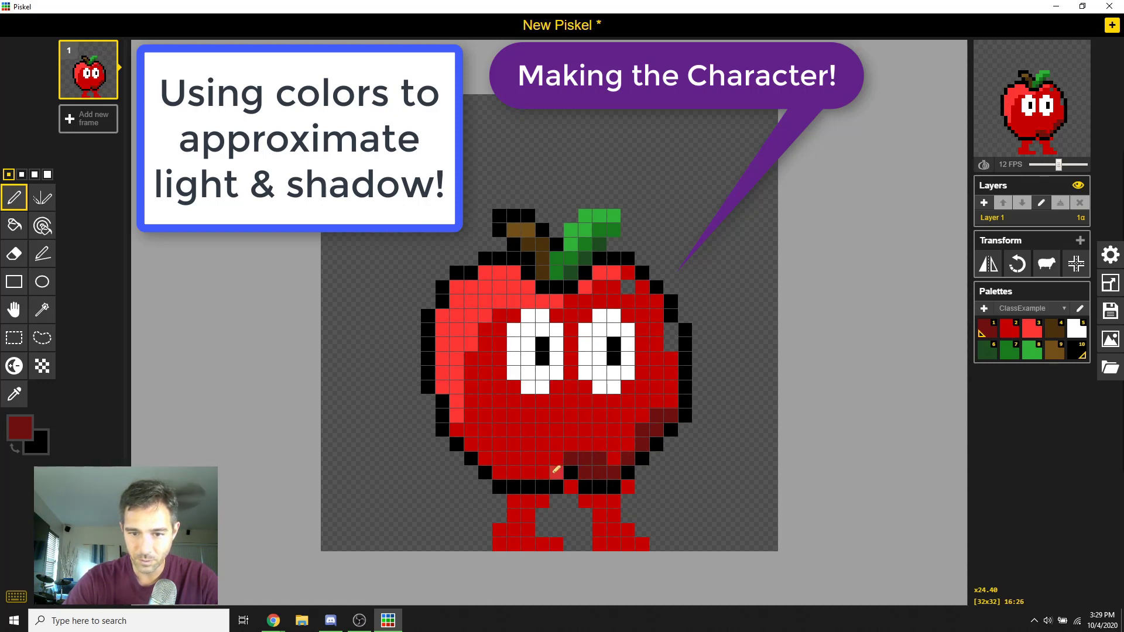
{"action": "left_click", "coordinate": [476, 446]}
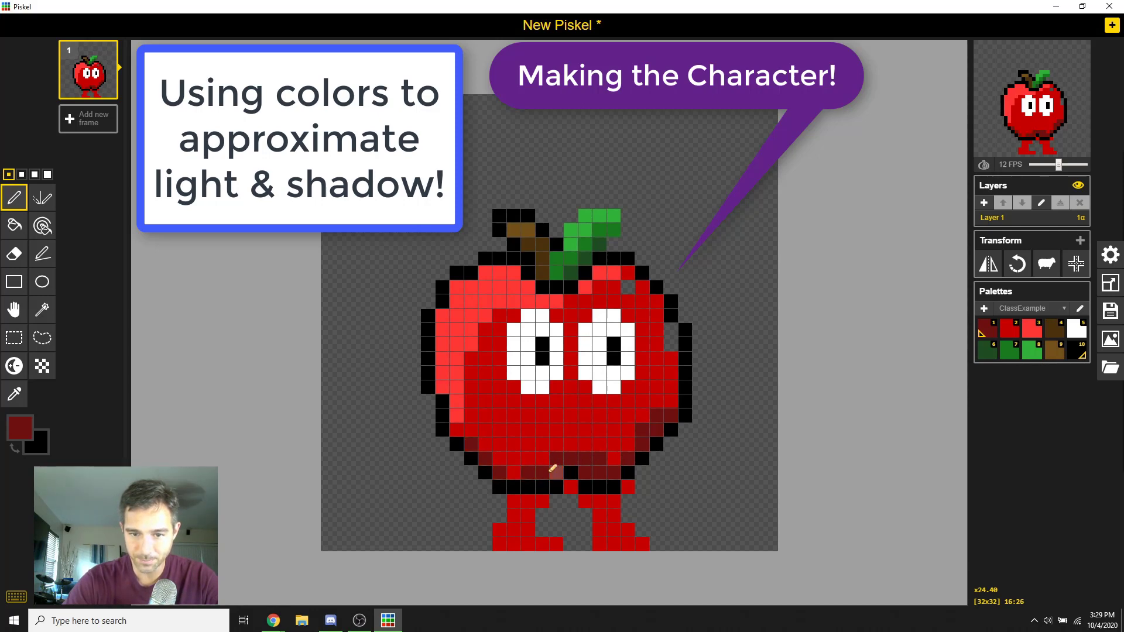
{"action": "left_click", "coordinate": [514, 472]}
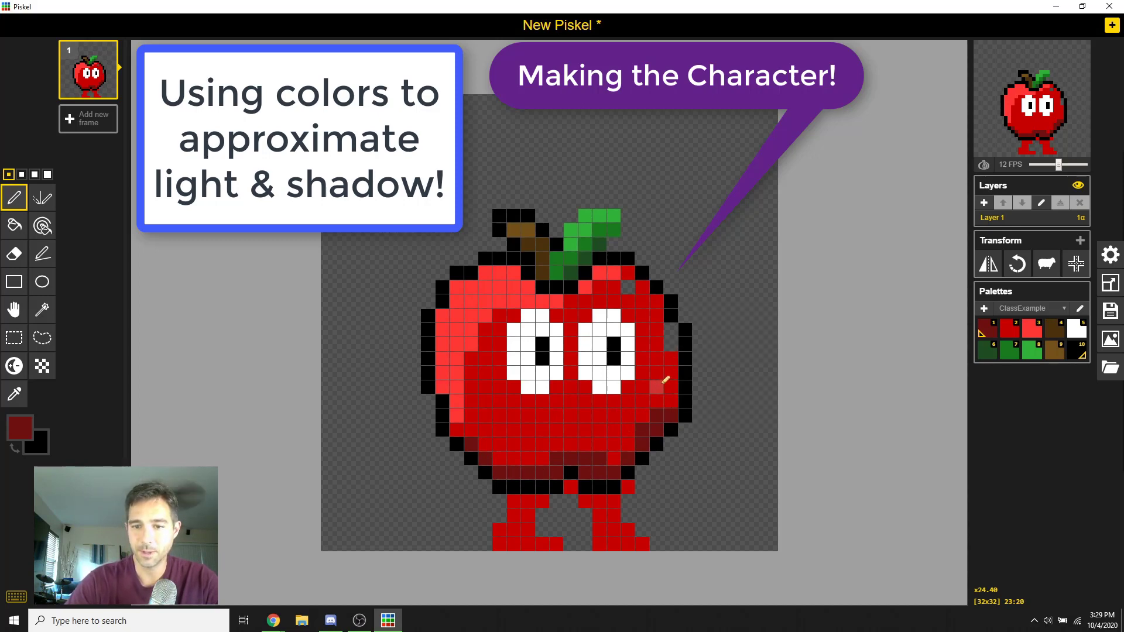
Continue the dark-red shading up the apple's right edge and thicken it at the lower-right curve
{"action": "left_click_drag", "start_coordinate": [669, 376], "coordinate": [673, 383]}
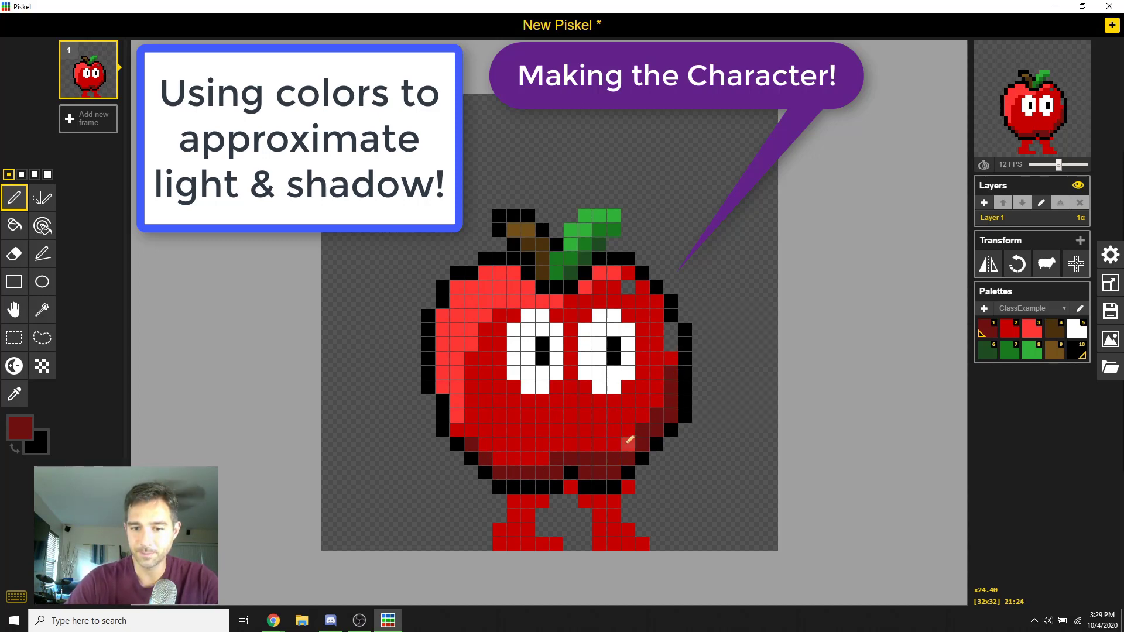
{"action": "left_click", "coordinate": [628, 443]}
{"action": "left_click", "coordinate": [657, 401]}
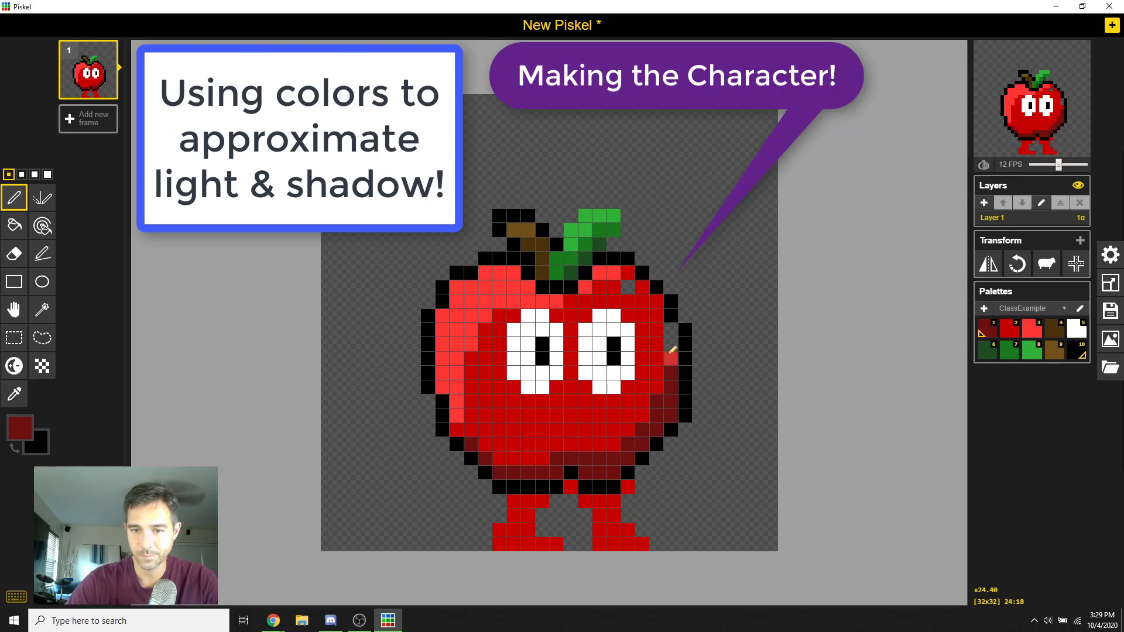
Fill the transparent gaps near the apple's upper-right edge with red and set the animation speed to 5 FPS
{"action": "left_click", "coordinate": [1013, 332]}
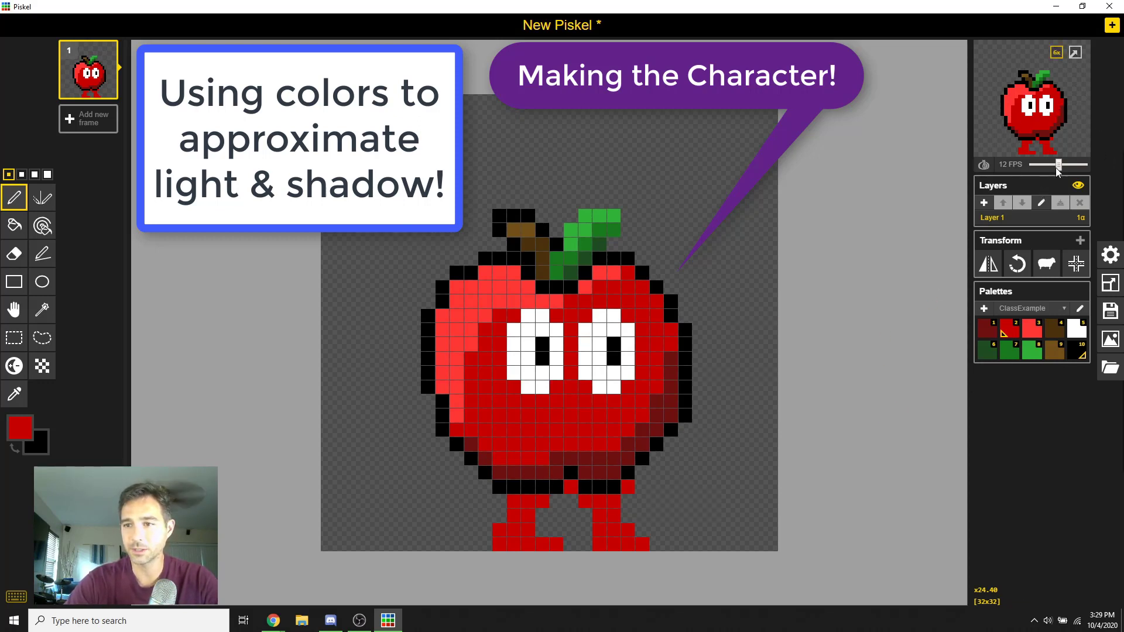
{"action": "left_click_drag", "start_coordinate": [1057, 166], "coordinate": [1043, 165]}
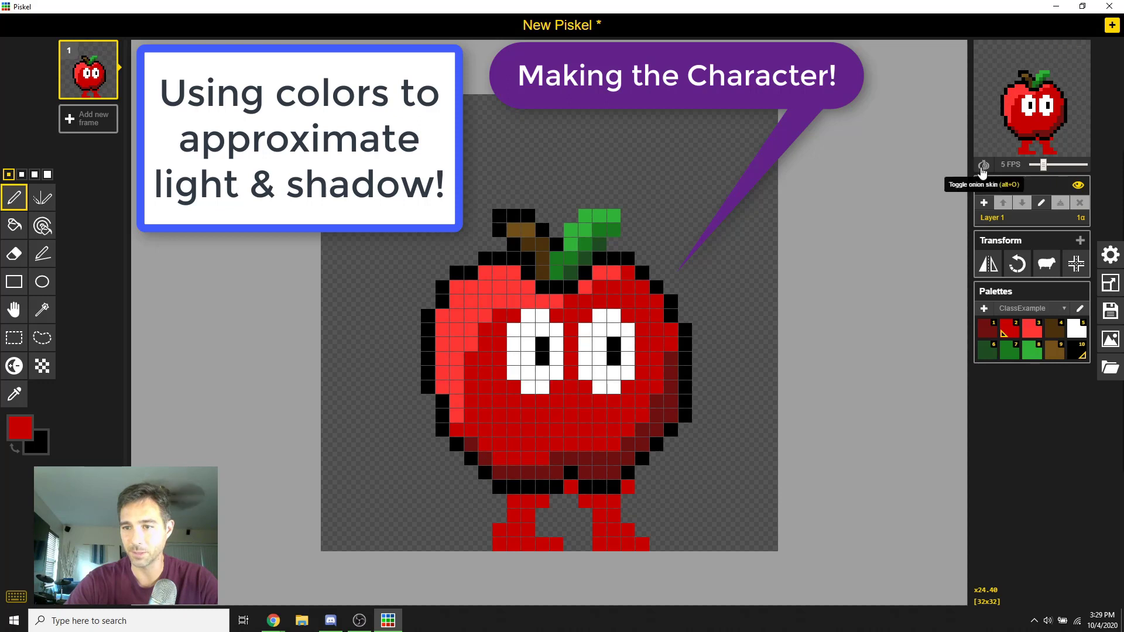
Outline the left leg's inner edge in black down to the toe and mark the top of its outer edge
{"action": "left_click", "coordinate": [983, 333]}
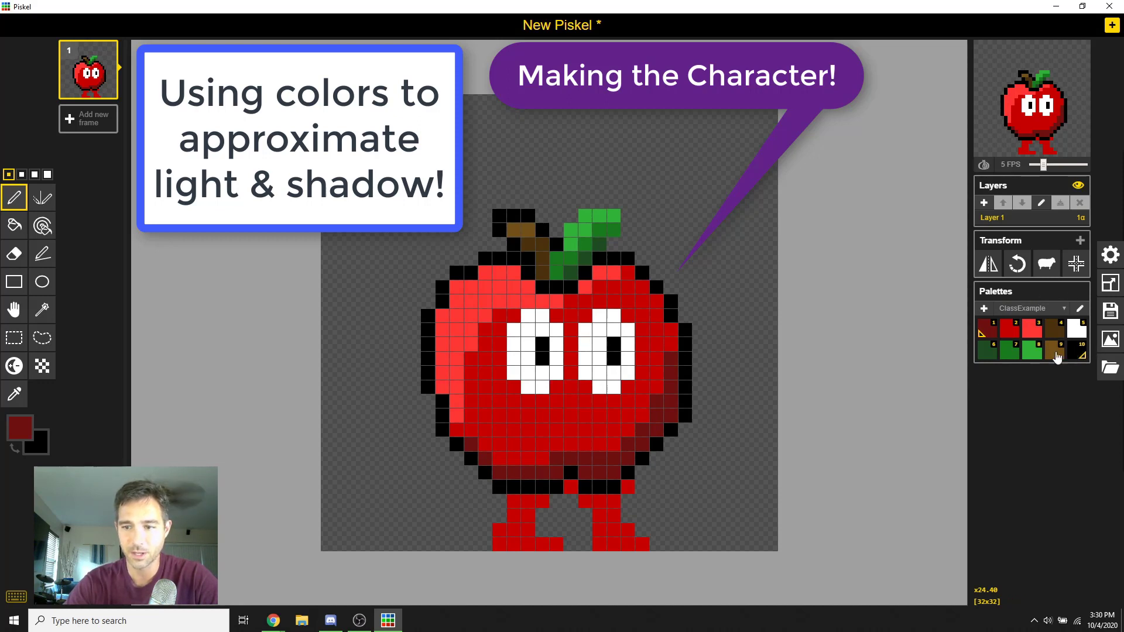
{"action": "right_click", "coordinate": [513, 501]}
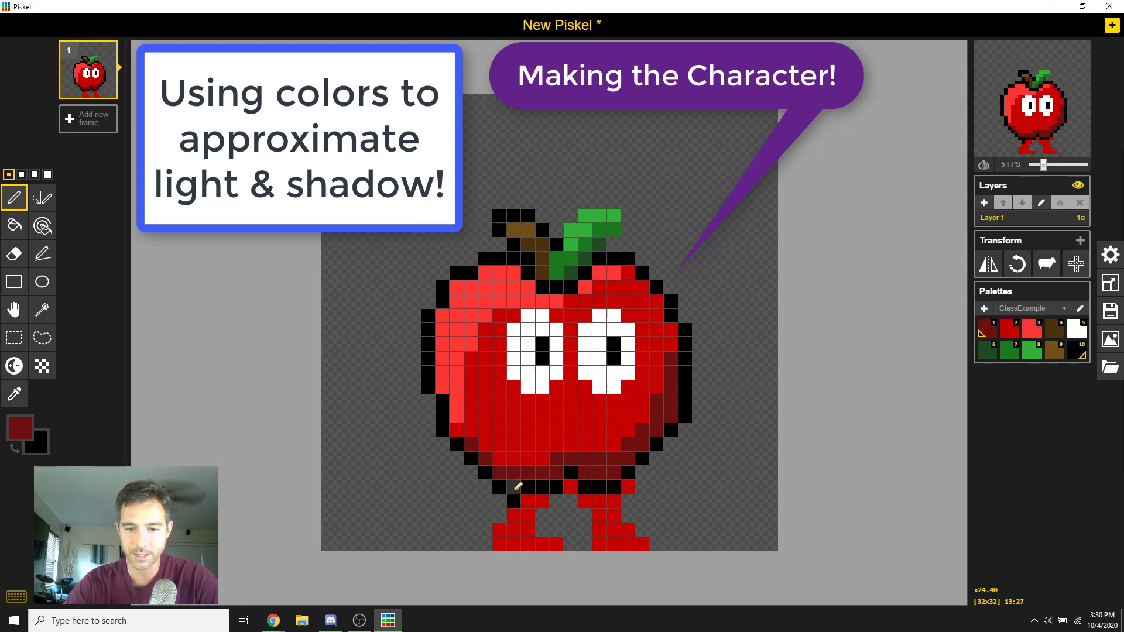
{"action": "right_click", "coordinate": [542, 515]}
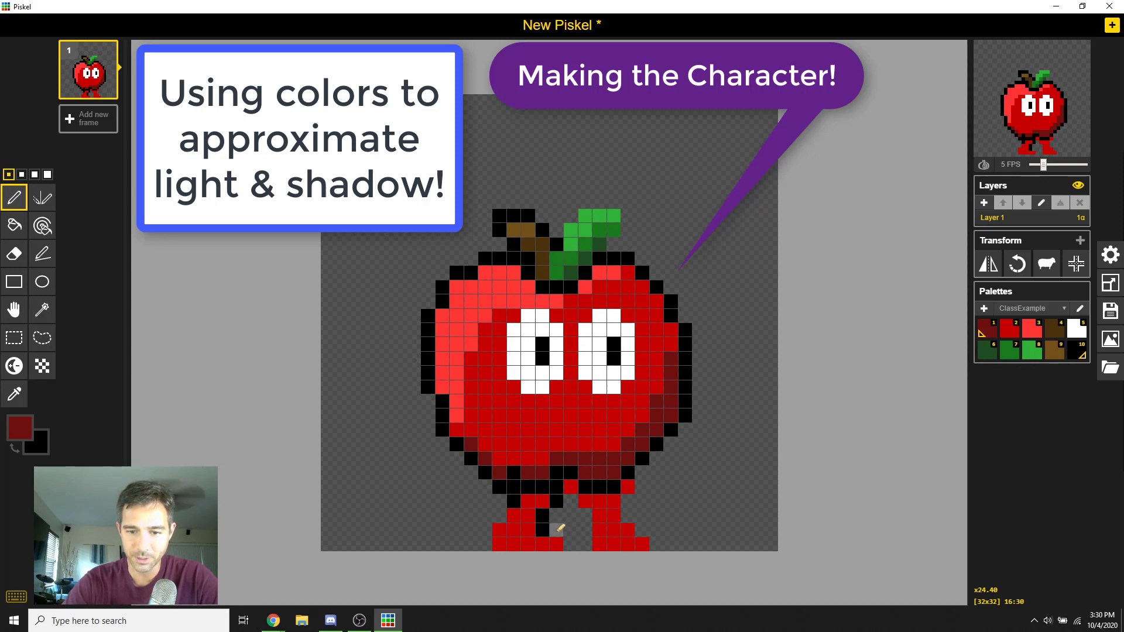
{"action": "right_click", "coordinate": [571, 544]}
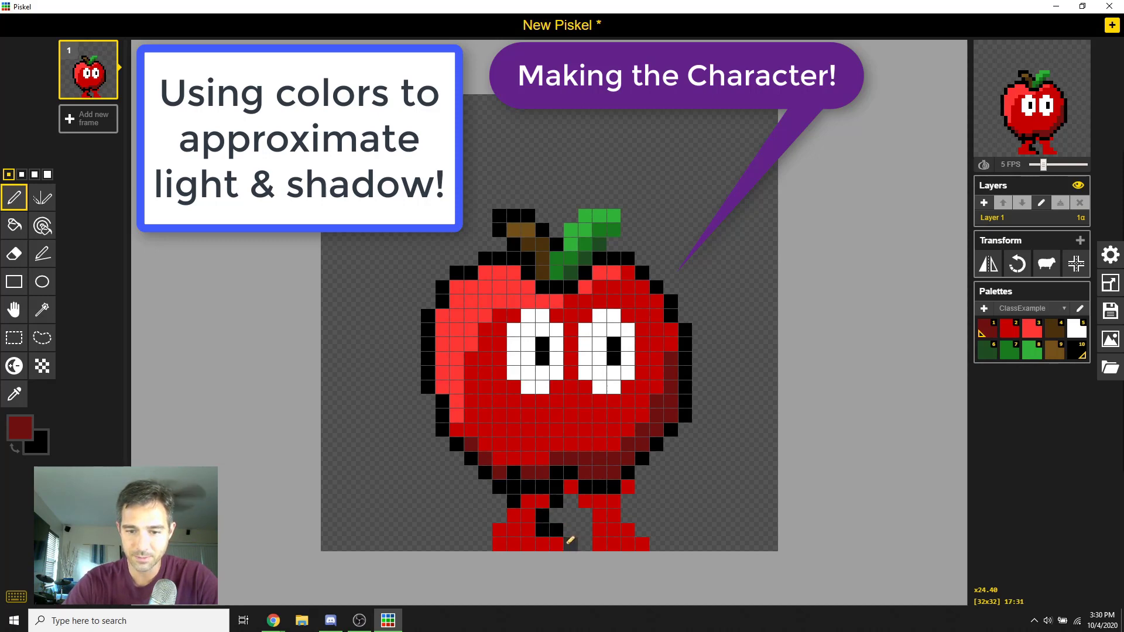
Outline the left leg's outer edge and heel in black and extend the outline up into the apple's bottom edge
{"action": "right_click", "coordinate": [499, 515]}
{"action": "right_click", "coordinate": [498, 530]}
{"action": "right_click", "coordinate": [498, 545]}
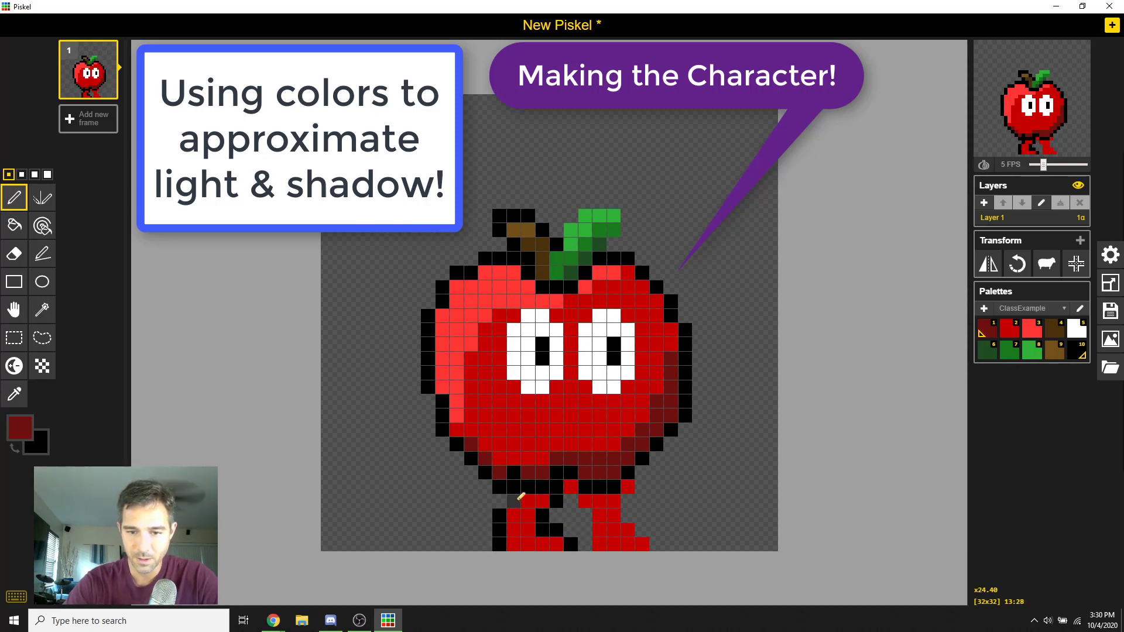
{"action": "right_click", "coordinate": [500, 461]}
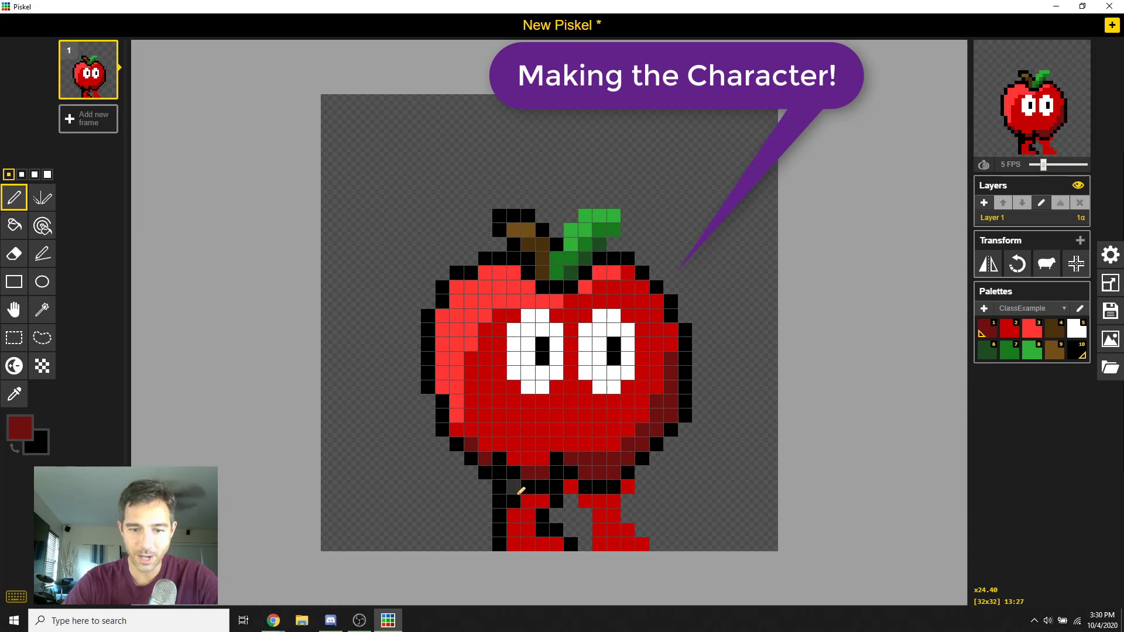
{"action": "right_click", "coordinate": [490, 534]}
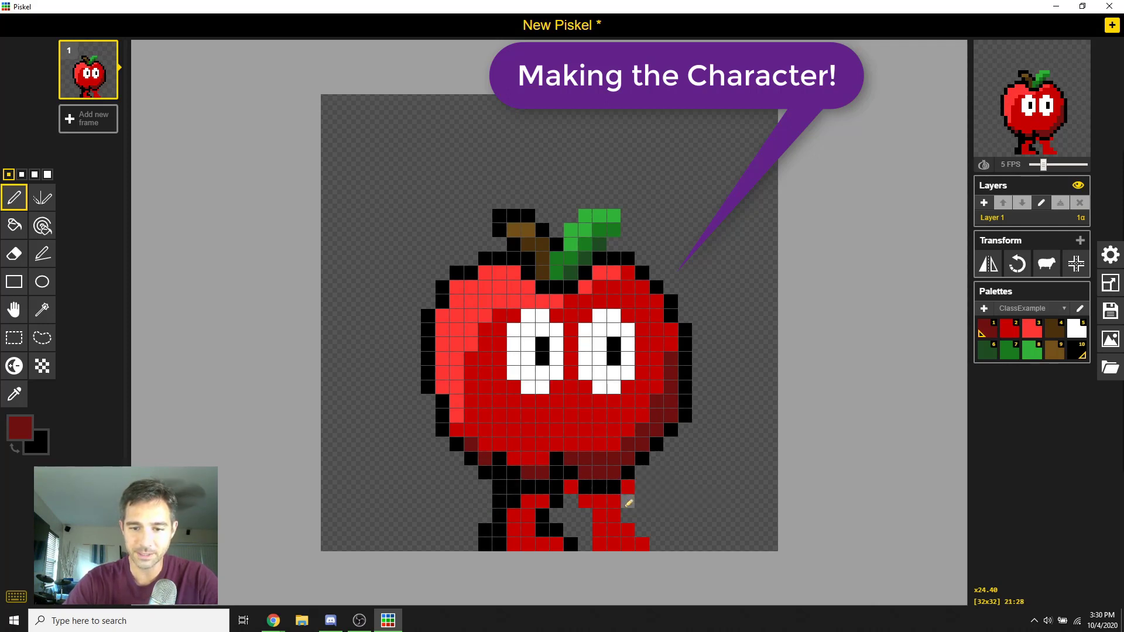
Outline the right leg in black along its outer edge, toe, sole and inner edge
{"action": "right_click", "coordinate": [642, 529]}
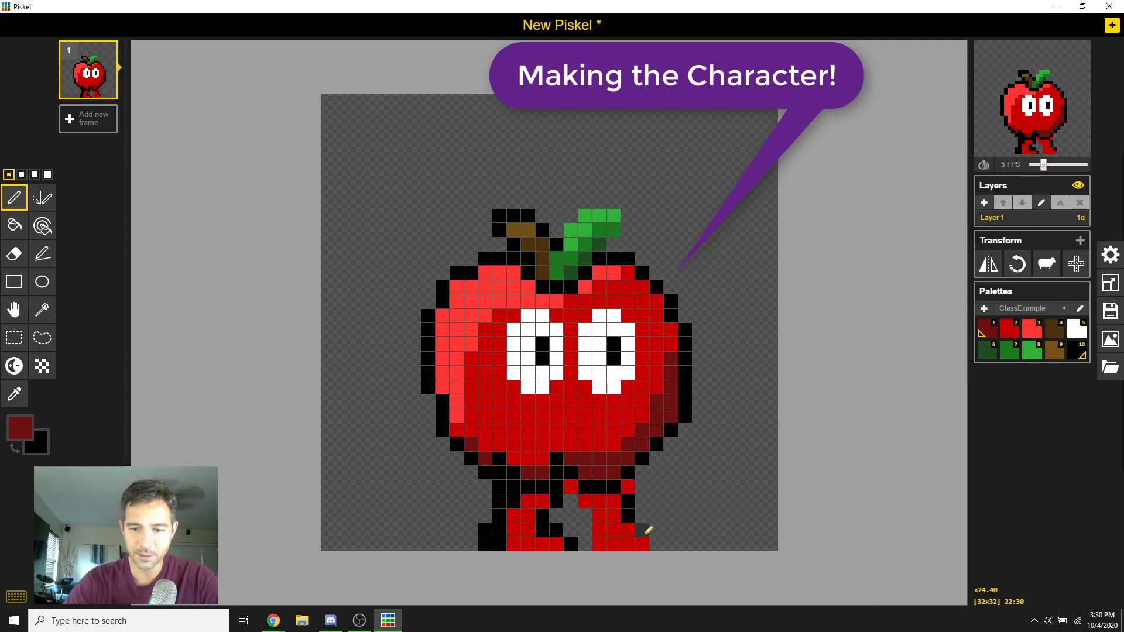
{"action": "right_click", "coordinate": [656, 543]}
{"action": "right_click", "coordinate": [628, 544]}
{"action": "right_click", "coordinate": [613, 544]}
{"action": "right_click", "coordinate": [598, 544]}
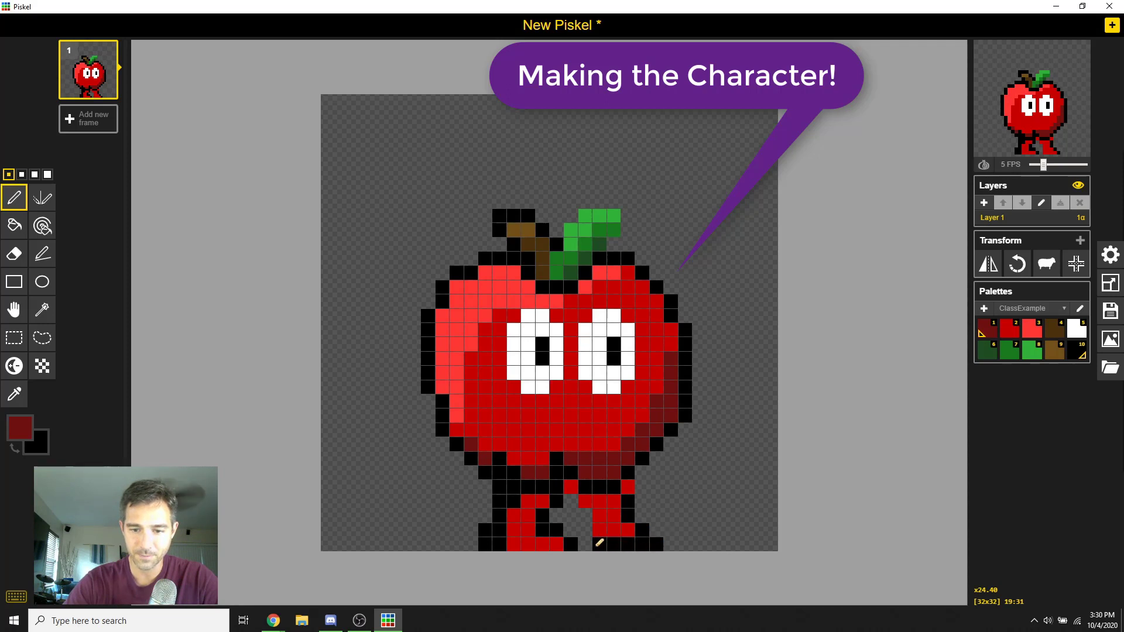
{"action": "right_click", "coordinate": [589, 500]}
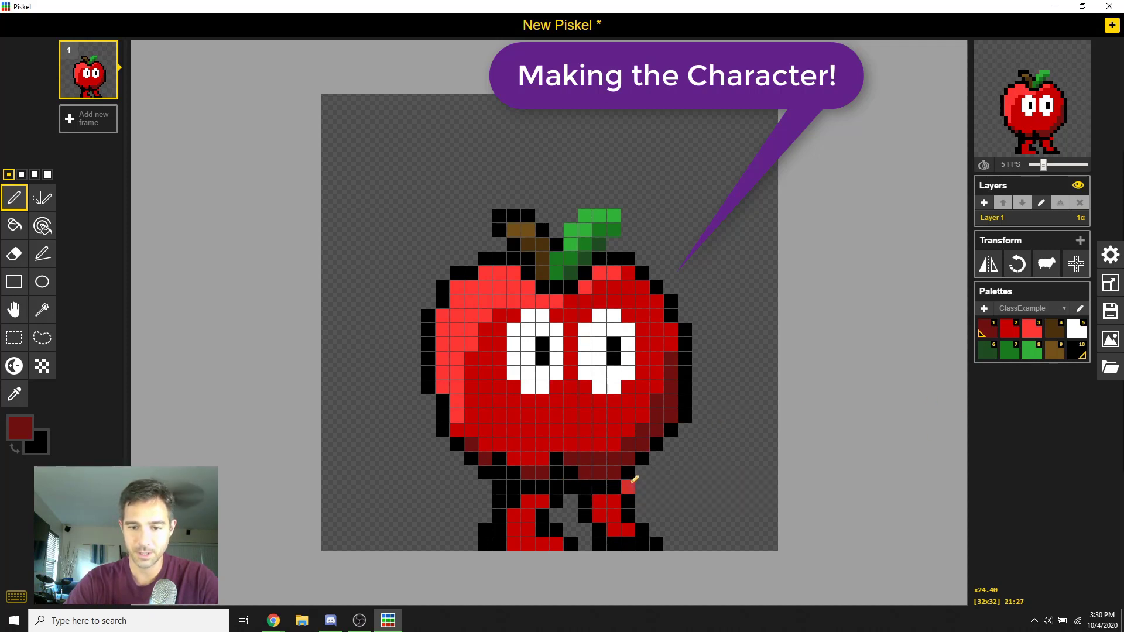
Erase the bottom row of red pixels from the left foot
{"action": "key", "text": "e"}
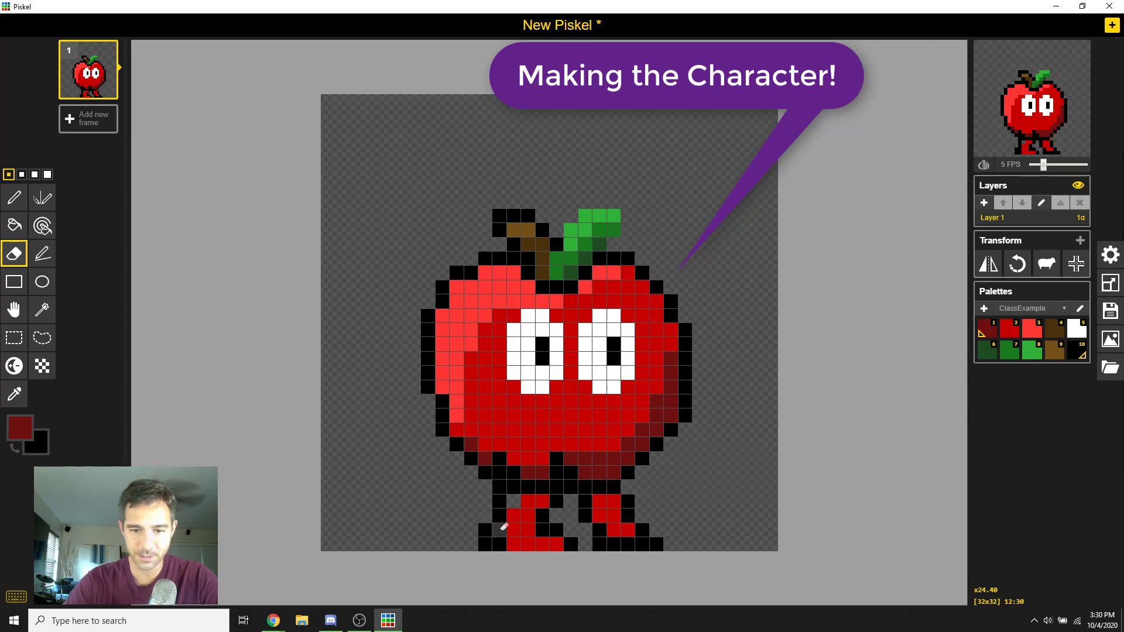
{"action": "left_click_drag", "start_coordinate": [561, 540], "coordinate": [512, 547]}
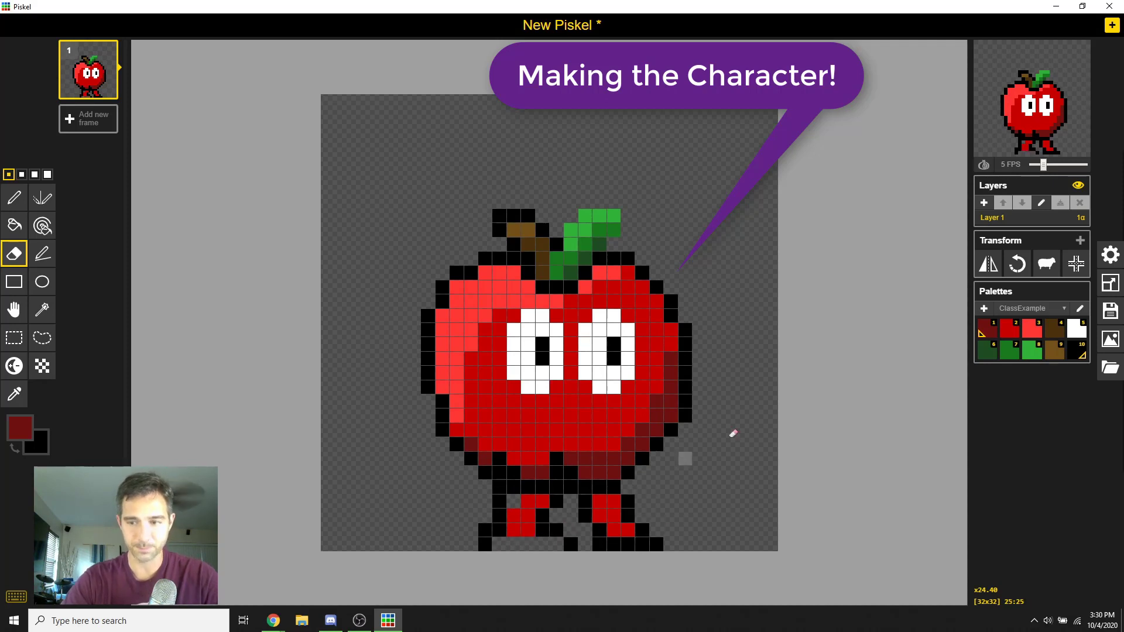
{"action": "left_click", "coordinate": [1080, 356]}
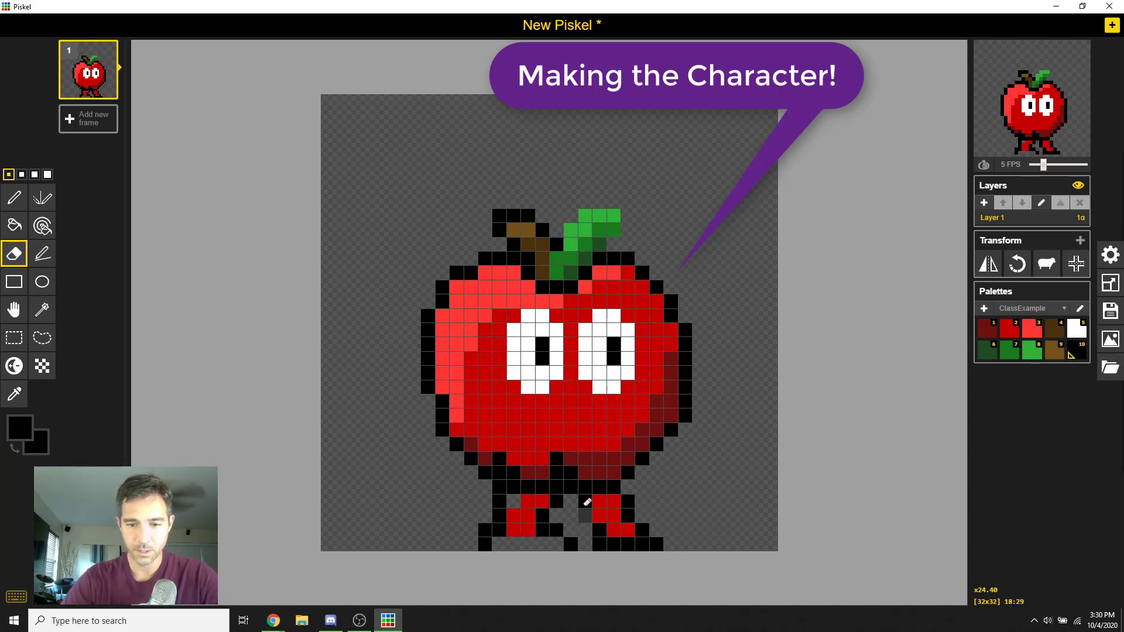
{"action": "key", "text": "p"}
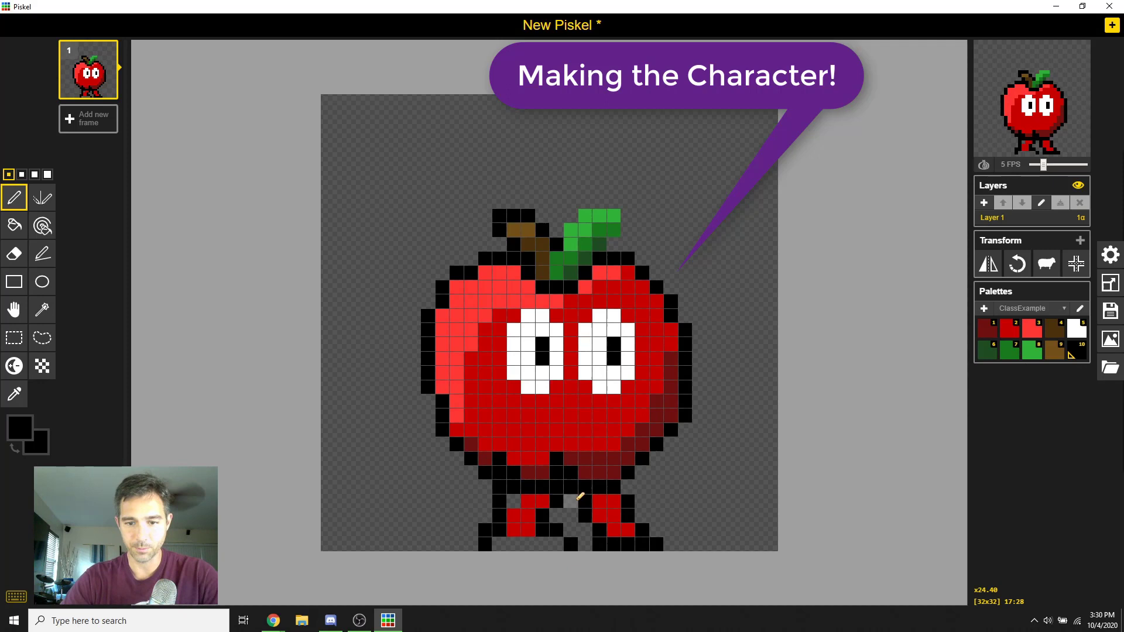
Fill the top of the left leg with red up into the apple and extend the red into the heel
{"action": "left_click", "coordinate": [517, 482]}
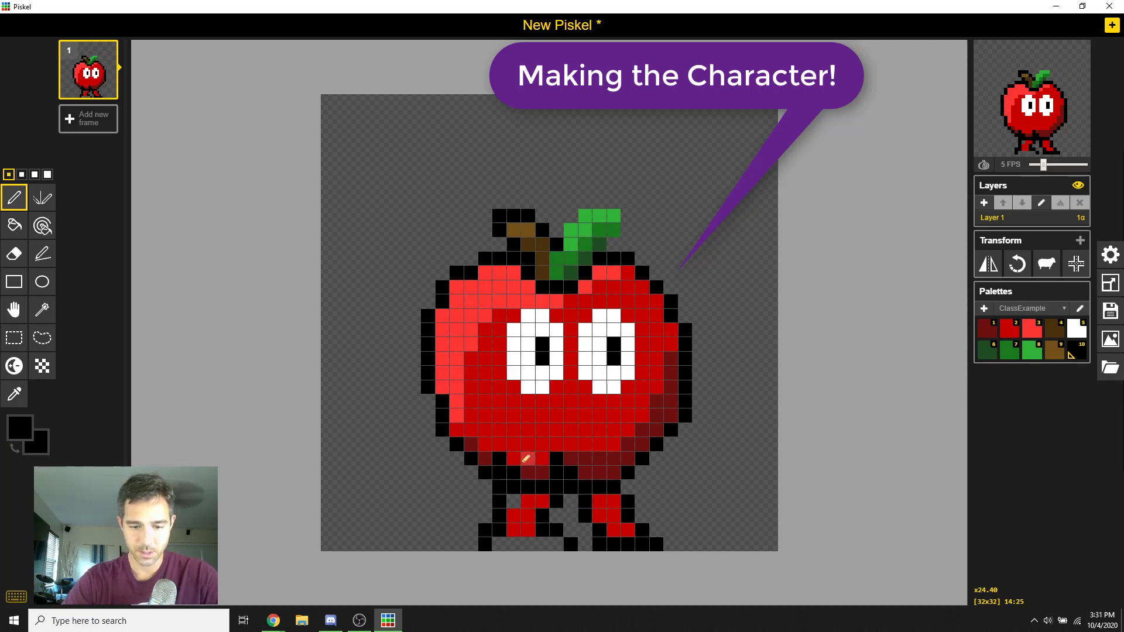
{"action": "left_click", "coordinate": [525, 458], "text": "alt"}
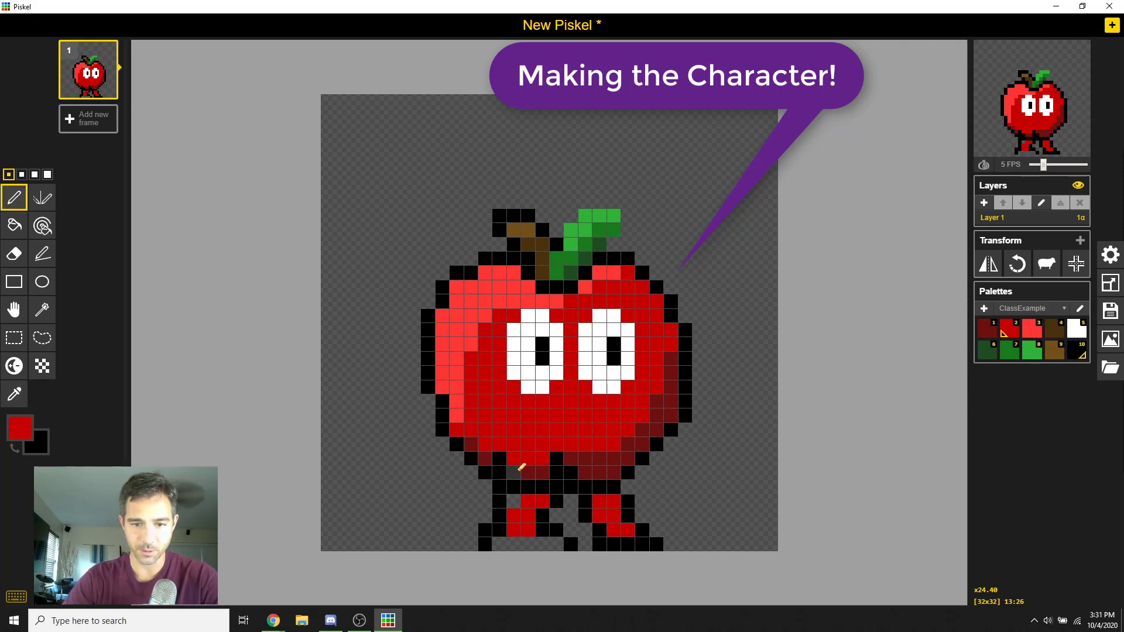
{"action": "left_click_drag", "start_coordinate": [519, 477], "coordinate": [538, 477]}
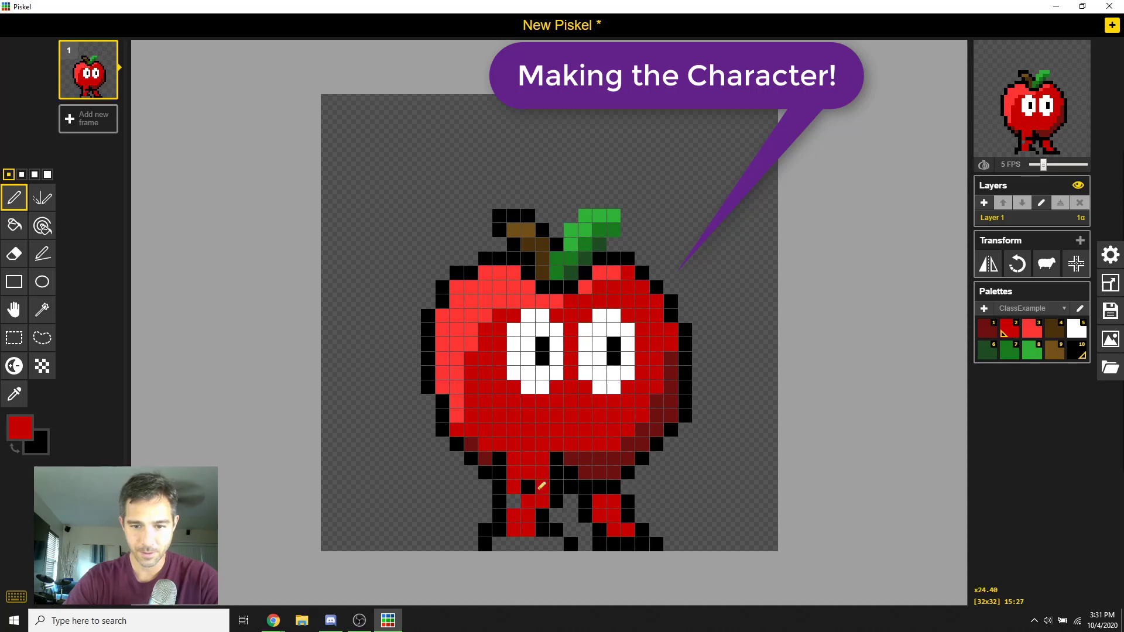
{"action": "left_click", "coordinate": [498, 530]}
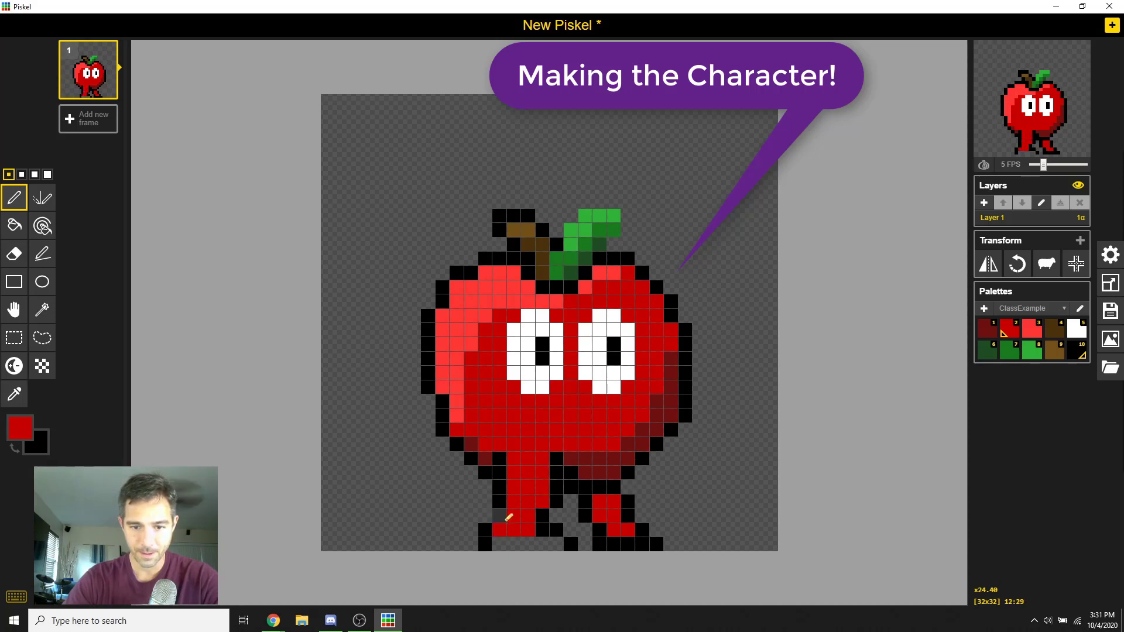
Outline the left foot's sole in black and add a black pixel above the top of the leg's inner edge
{"action": "left_click", "coordinate": [571, 542], "text": "alt"}
{"action": "left_click_drag", "start_coordinate": [571, 542], "coordinate": [512, 542]}
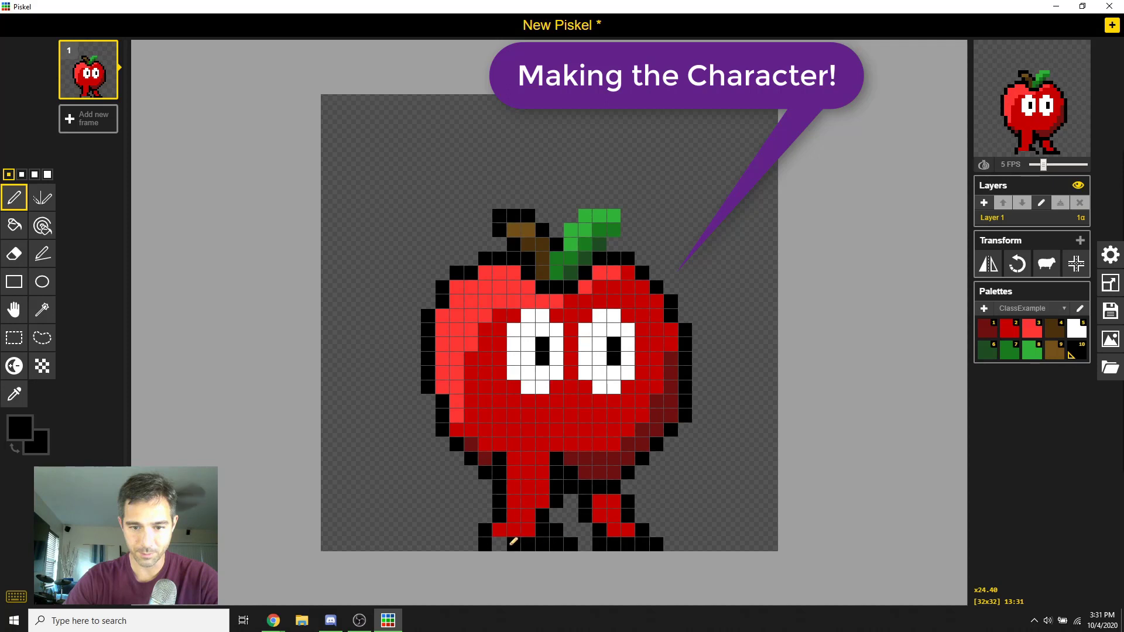
{"action": "left_click", "coordinate": [532, 524], "text": "alt"}
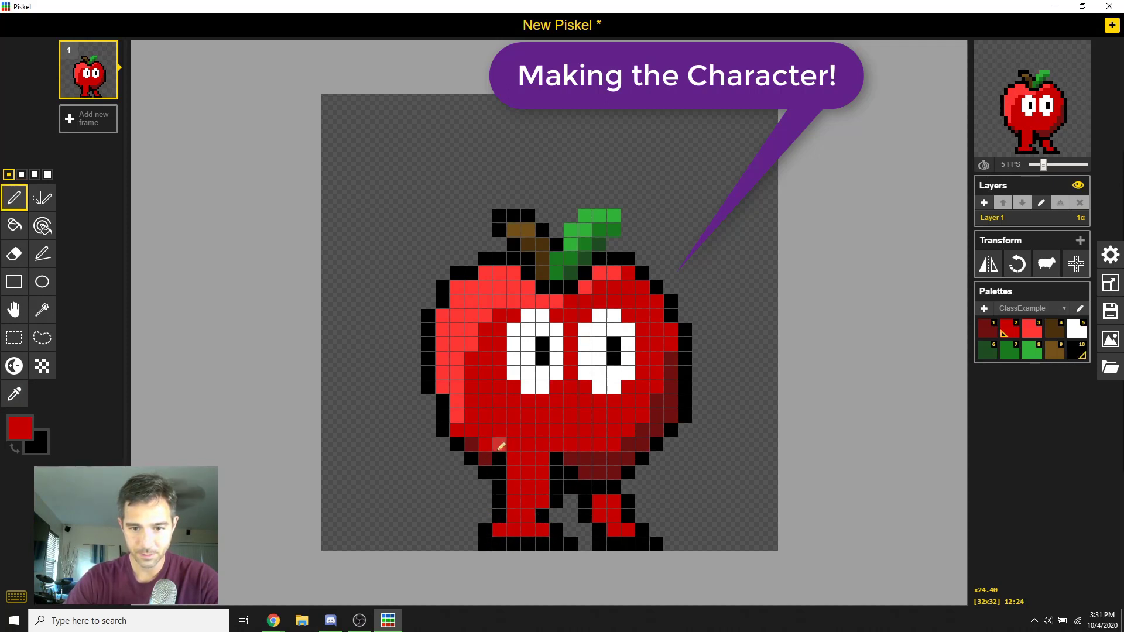
{"action": "key", "text": "alt"}
{"action": "left_click", "coordinate": [551, 453], "text": "alt"}
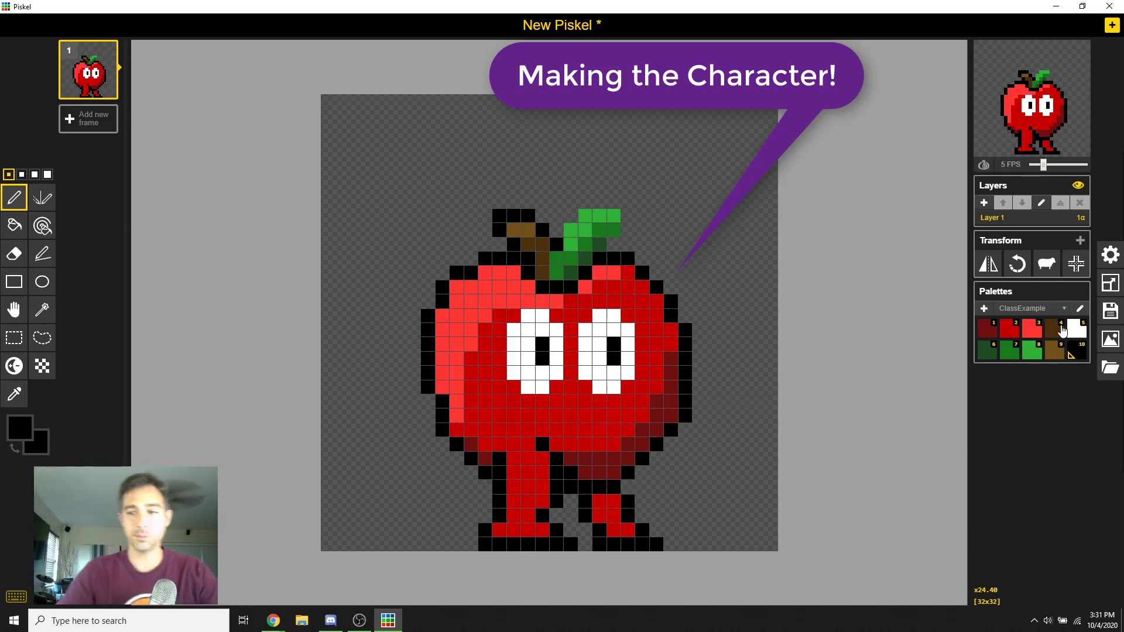
Draw a white two-row smiling mouth below the eyes, with the lower row narrower than the upper
{"action": "left_click", "coordinate": [1082, 332]}
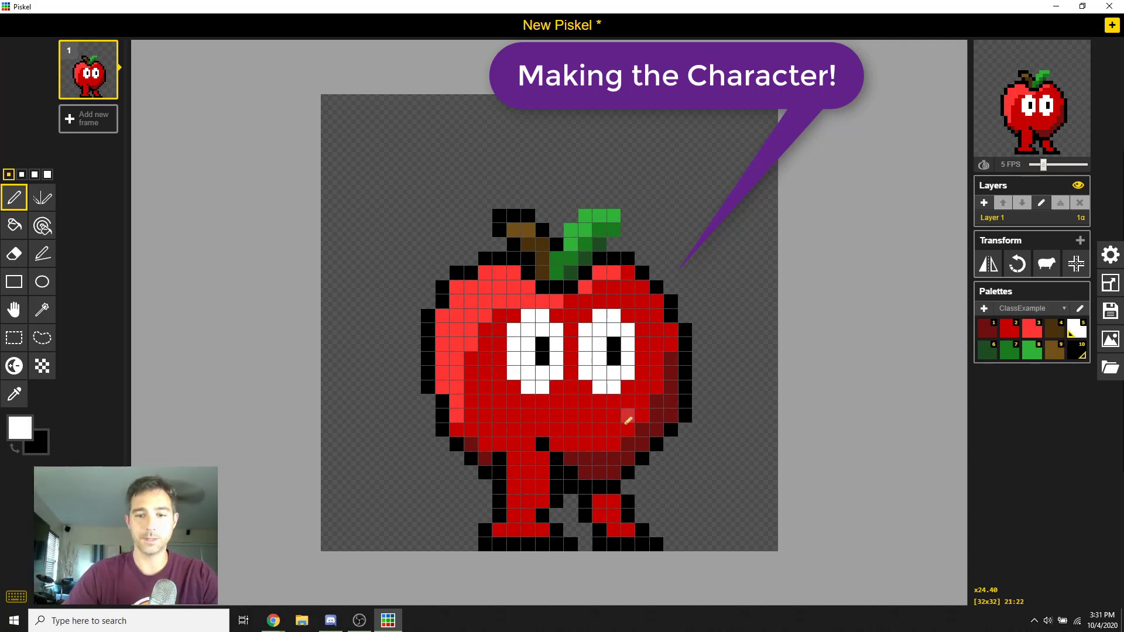
{"action": "left_click", "coordinate": [542, 415]}
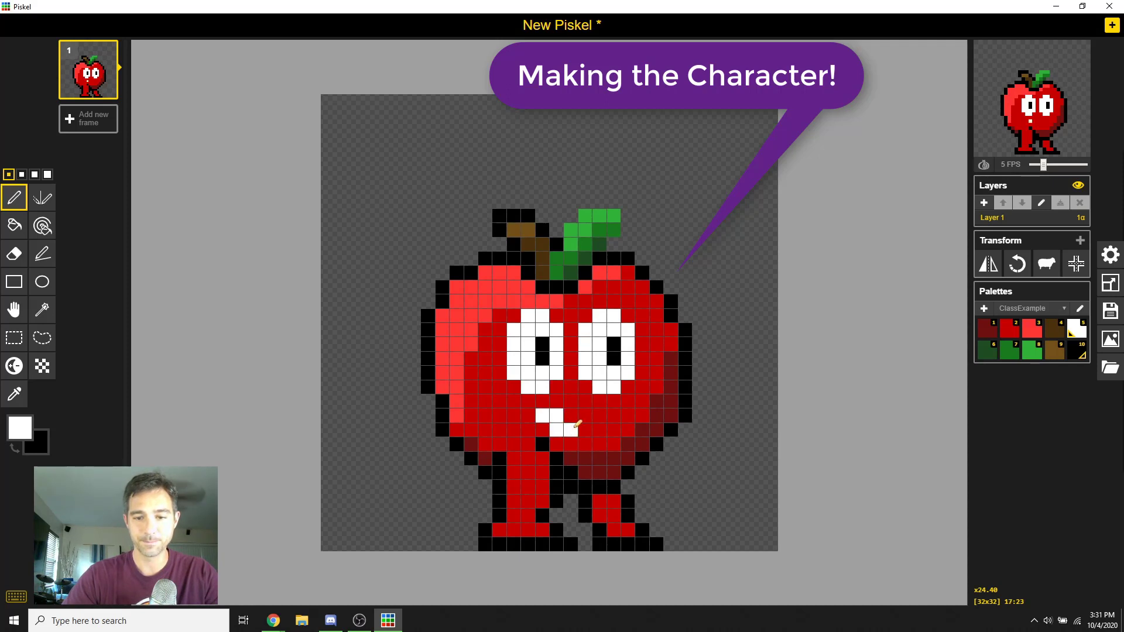
{"action": "mouse_move", "coordinate": [577, 425]}
{"action": "left_mouse_down"}
{"action": "mouse_move", "coordinate": [602, 416]}
{"action": "mouse_move", "coordinate": [594, 430]}
{"action": "mouse_move", "coordinate": [615, 417]}
{"action": "left_mouse_up"}
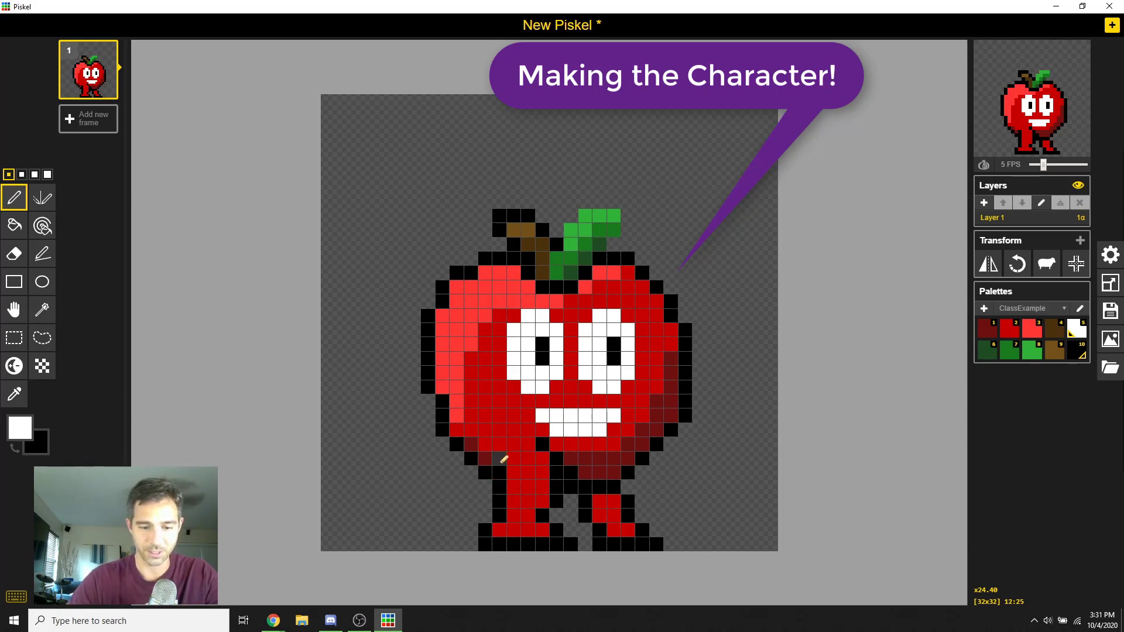
Repaint the left leg's outer junction with the apple in red and step its black outline inward at the upper leg
{"action": "left_click", "coordinate": [498, 443], "text": "alt"}
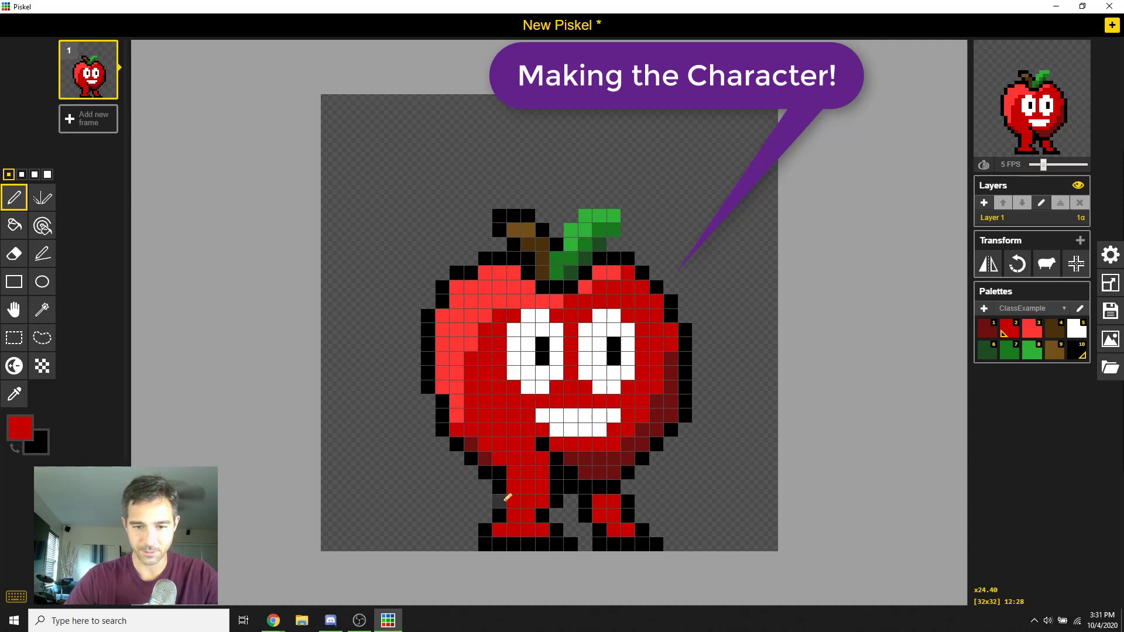
{"action": "key", "text": "e"}
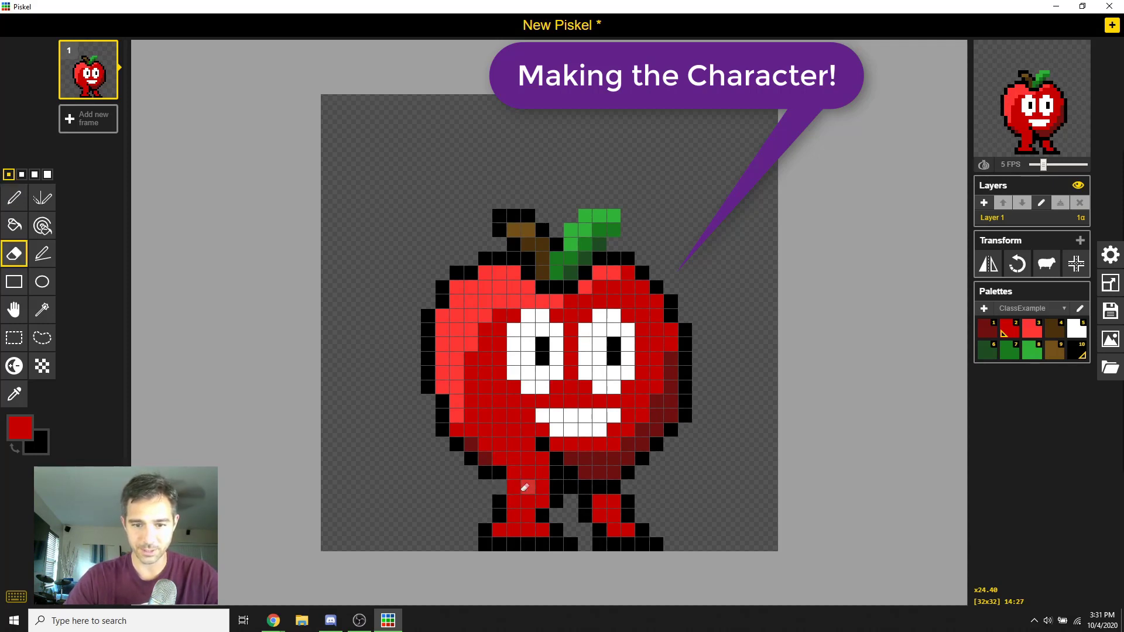
{"action": "key", "text": "o"}
{"action": "left_click", "coordinate": [500, 472]}
{"action": "key", "text": "p"}
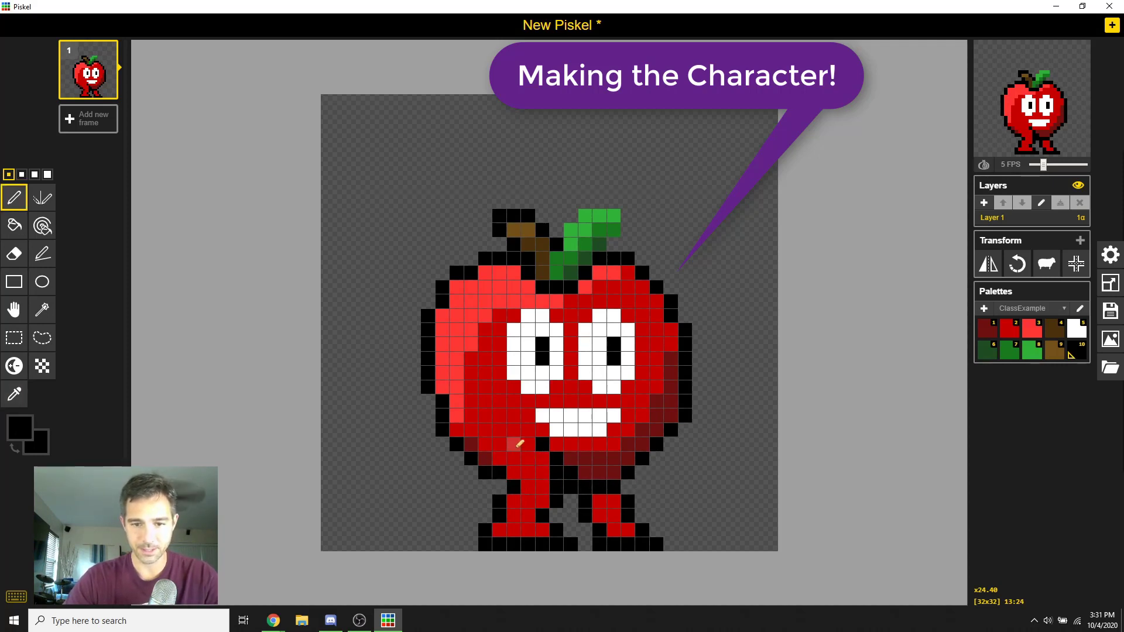
Replace the black pixels at the top of the left leg's inner edge with the apple's red
{"action": "key", "text": "o"}
{"action": "left_click", "coordinate": [543, 444]}
{"action": "key", "text": "p"}
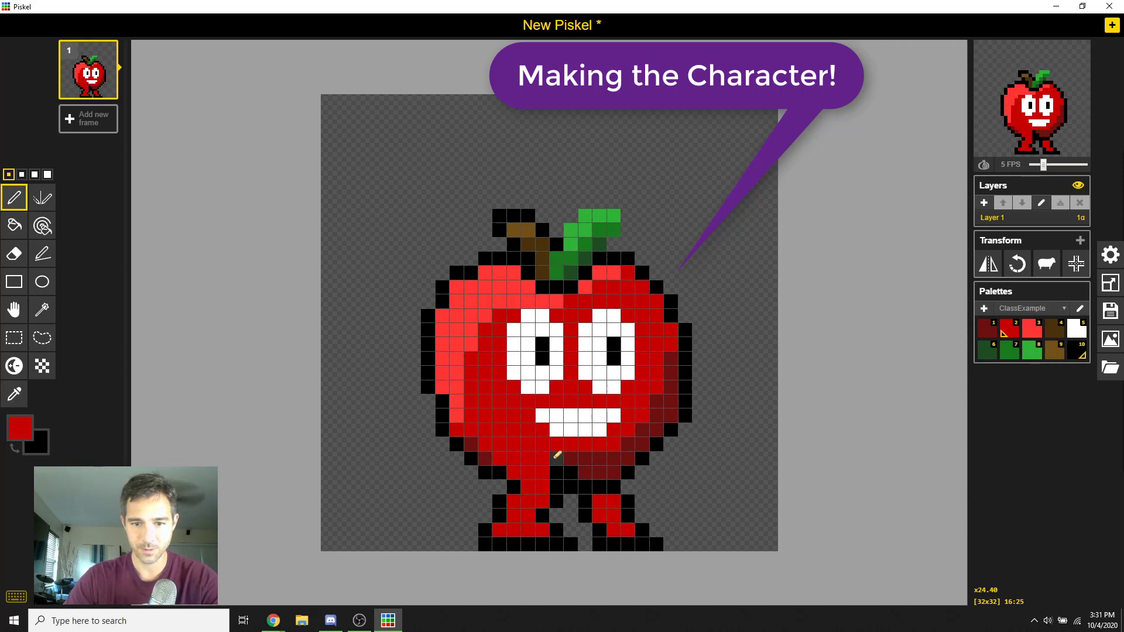
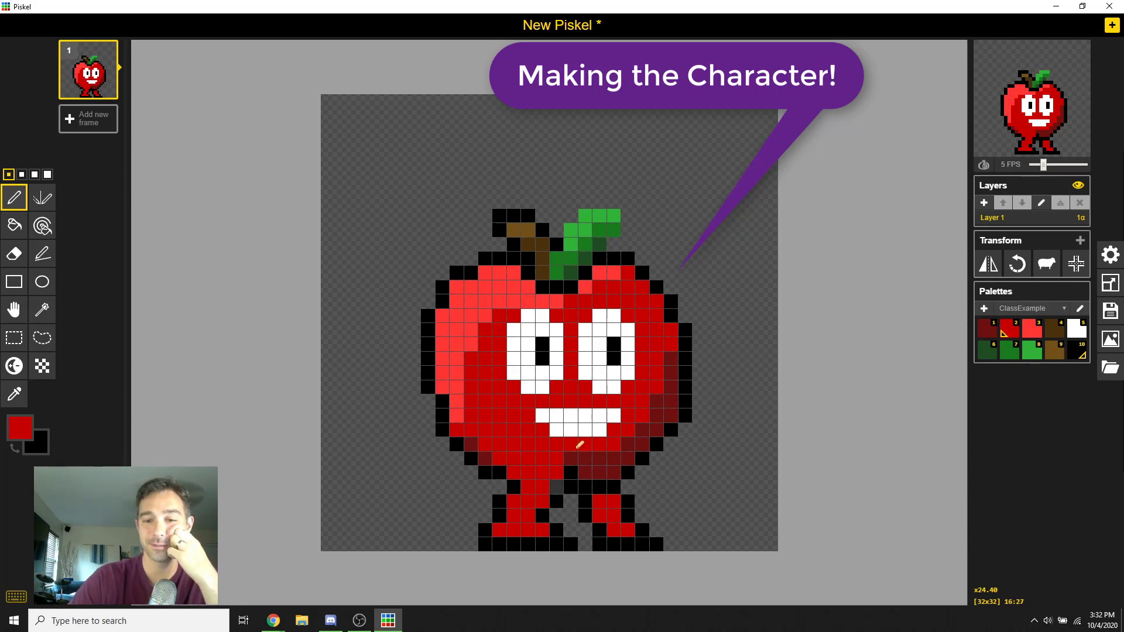
Shade the left toe with dark red and highlight the left leg's outer edge down to the heel with light red
{"action": "left_click", "coordinate": [995, 332]}
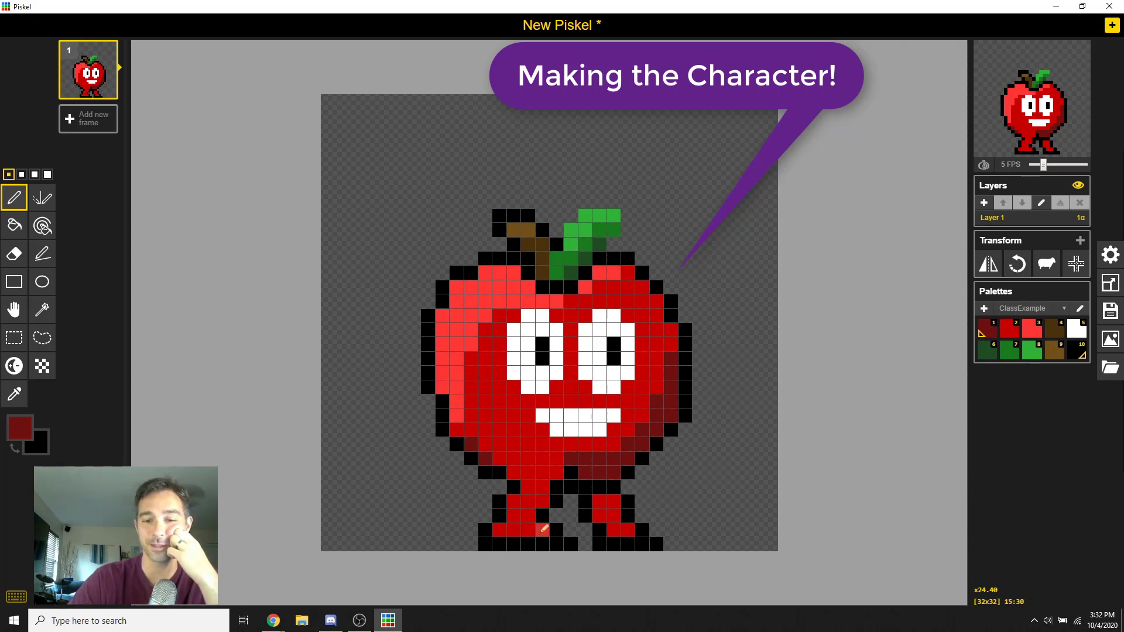
{"action": "left_click", "coordinate": [1027, 329]}
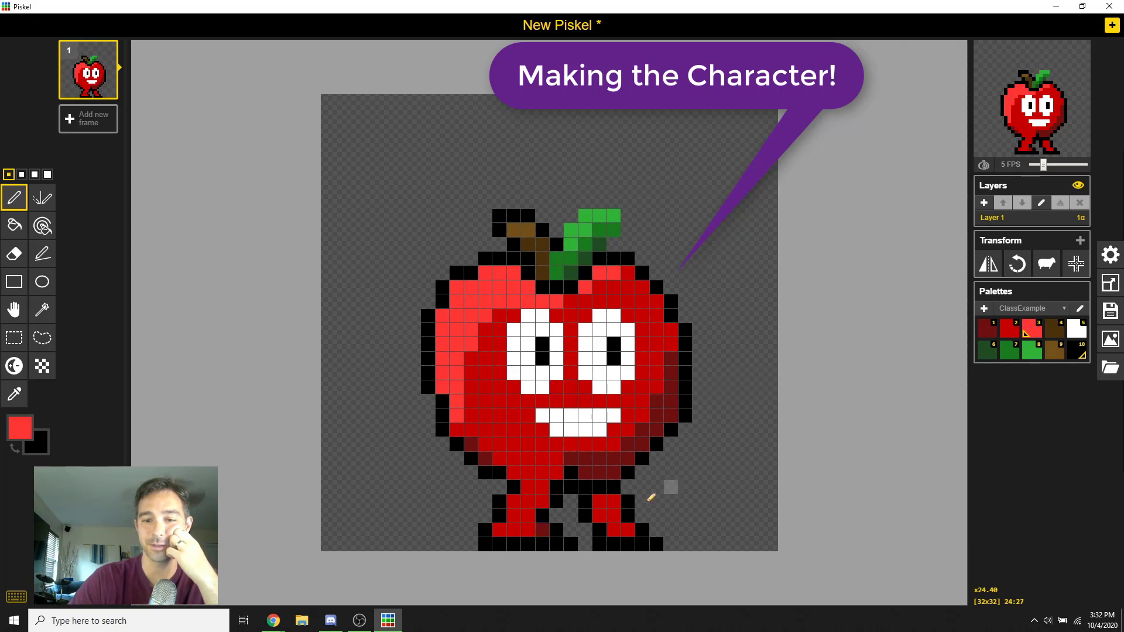
{"action": "left_click", "coordinate": [513, 508]}
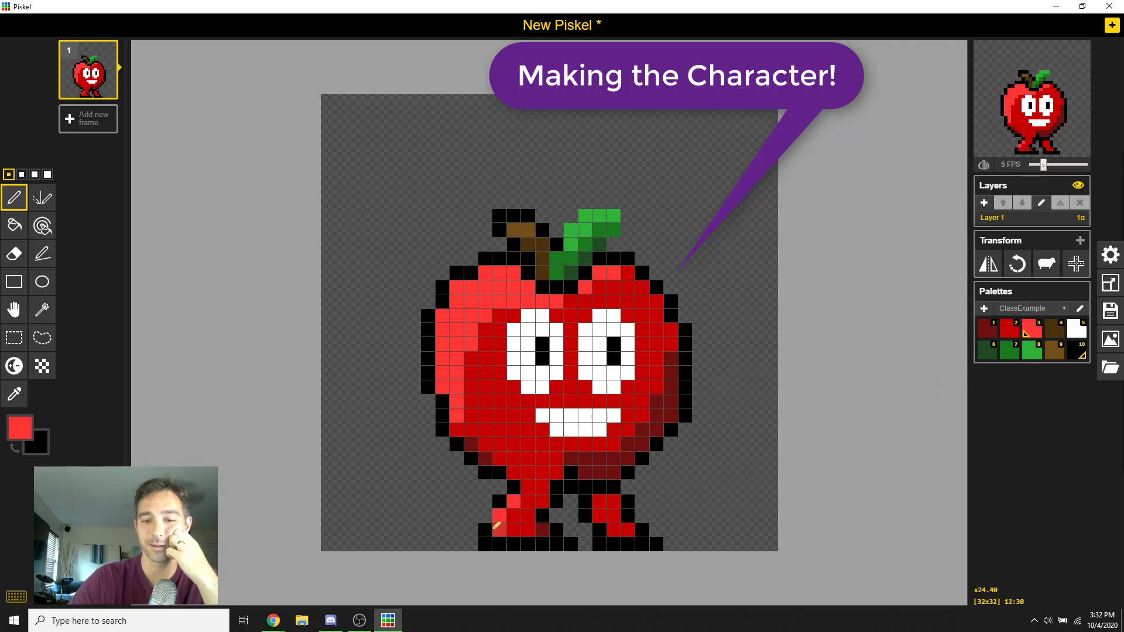
Complete the left heel's black outline and extend the right foot's black outline outward at the toe and instep
{"action": "left_click", "coordinate": [1077, 354]}
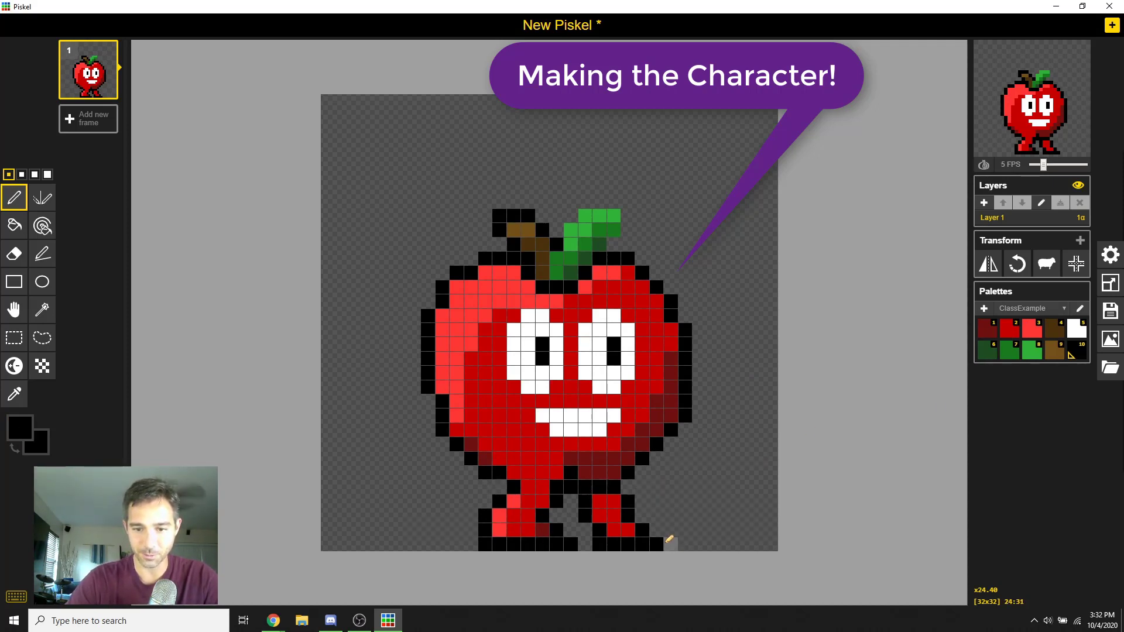
{"action": "key", "text": "o"}
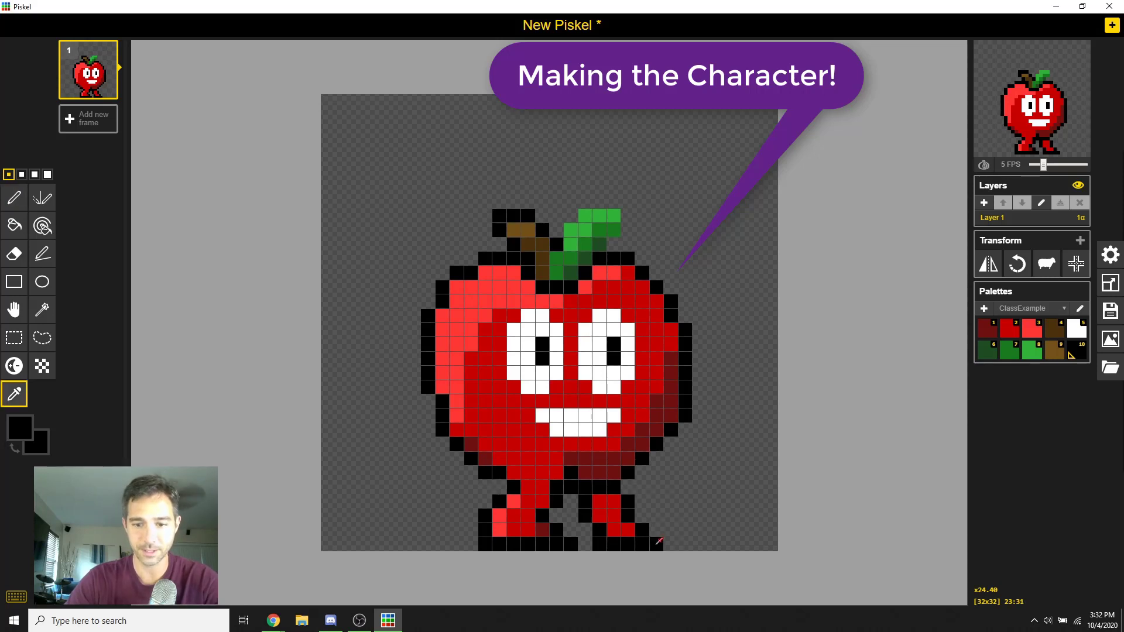
{"action": "key", "text": "p"}
{"action": "left_click", "coordinate": [671, 543]}
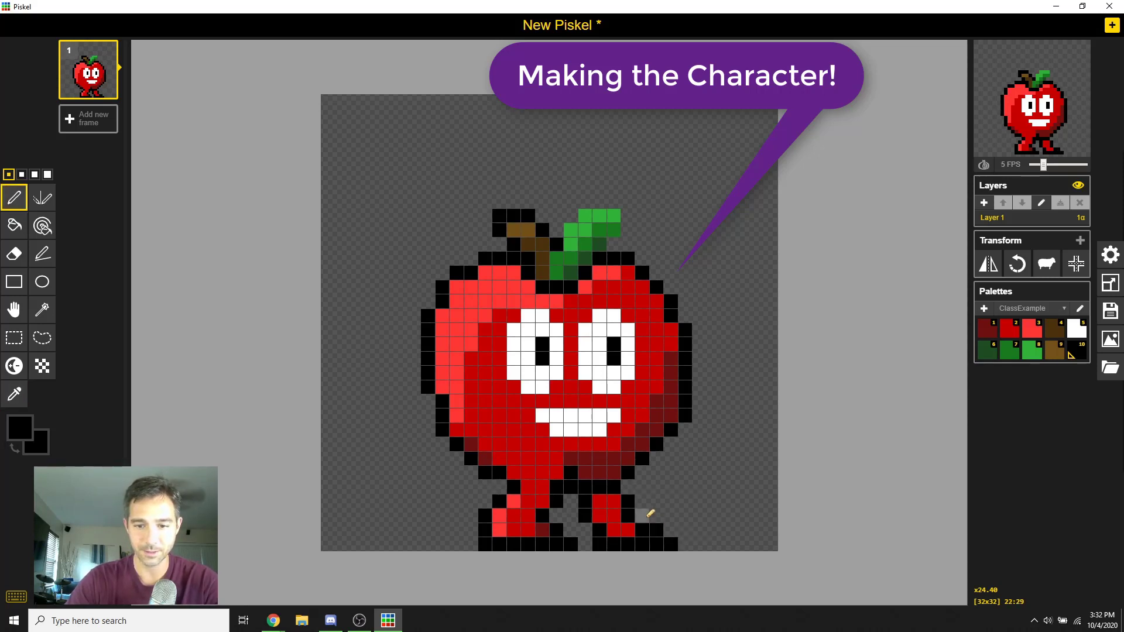
{"action": "left_click", "coordinate": [641, 515]}
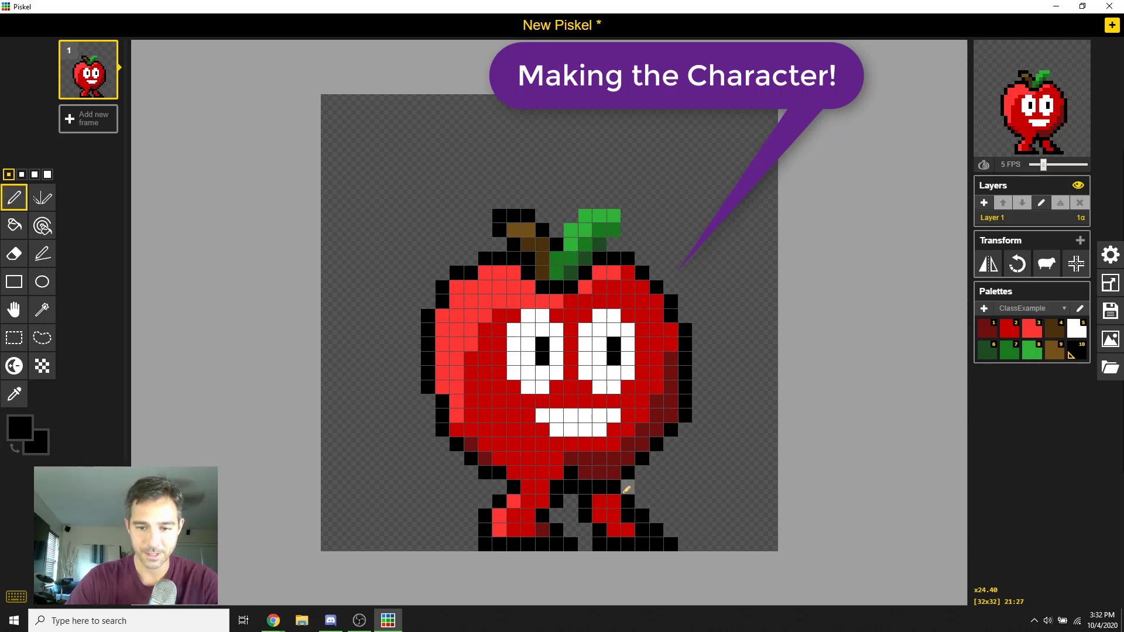
Fill the right leg's lower front and toe with red inside the widened outline
{"action": "key", "text": "o"}
{"action": "left_click", "coordinate": [612, 515]}
{"action": "key", "text": "p"}
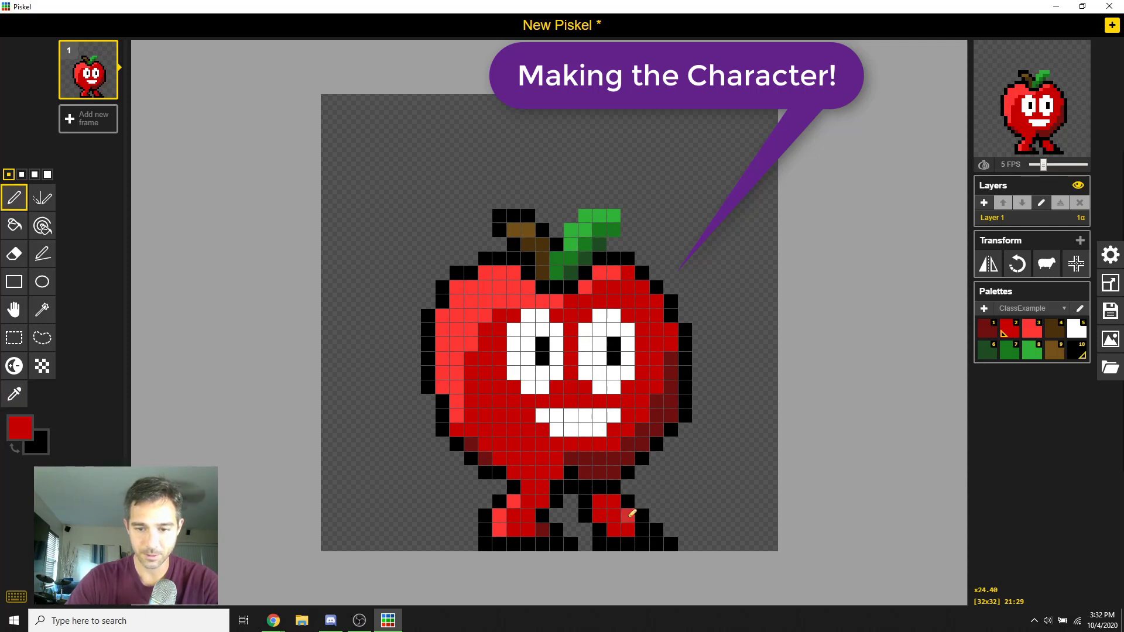
{"action": "left_click", "coordinate": [639, 525]}
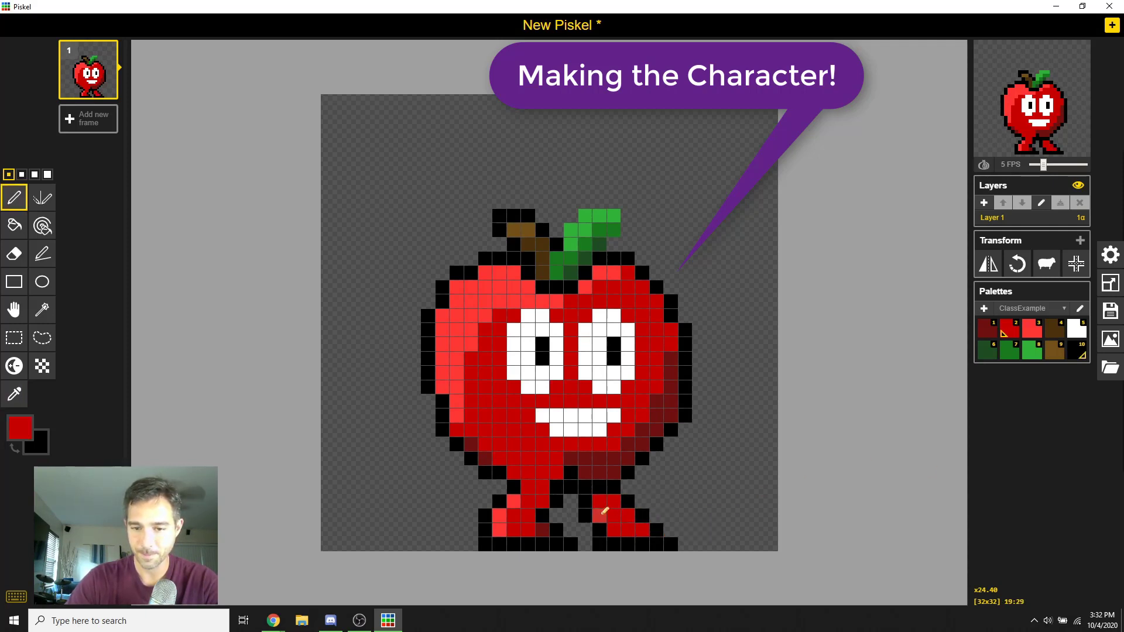
Thicken the right leg's inner outline near the ankle with an extra black pixel
{"action": "key", "text": "o"}
{"action": "left_click", "coordinate": [585, 514]}
{"action": "key", "text": "p"}
{"action": "left_click", "coordinate": [599, 514]}
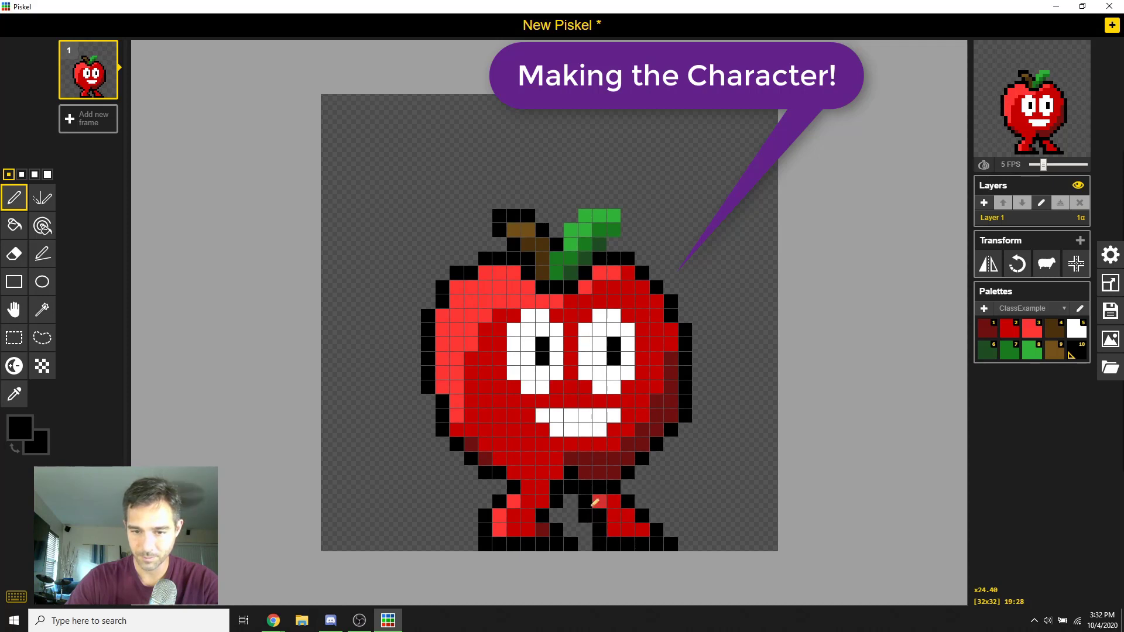
{"action": "key", "text": "e"}
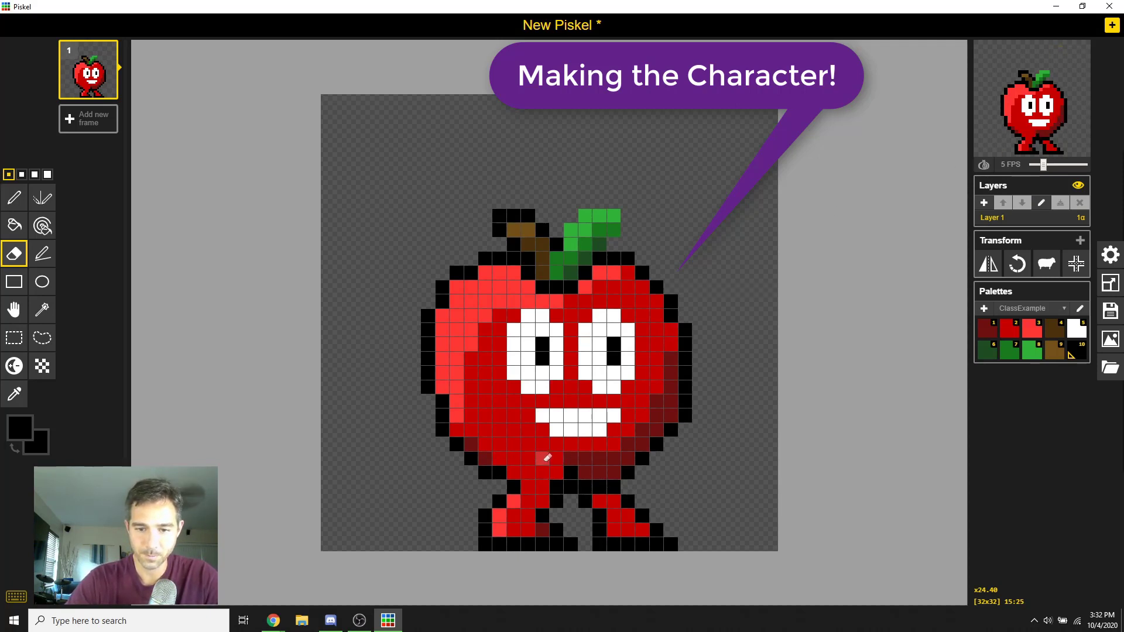
{"action": "left_click", "coordinate": [1029, 326]}
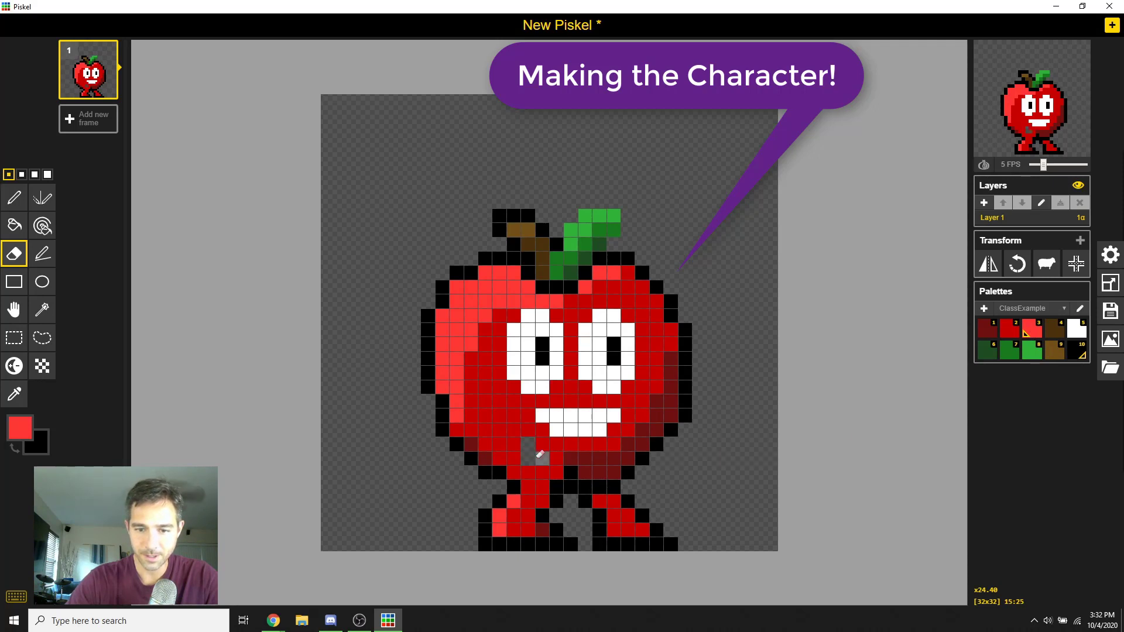
{"action": "key", "text": "ctrl+z"}
{"action": "key", "text": "o"}
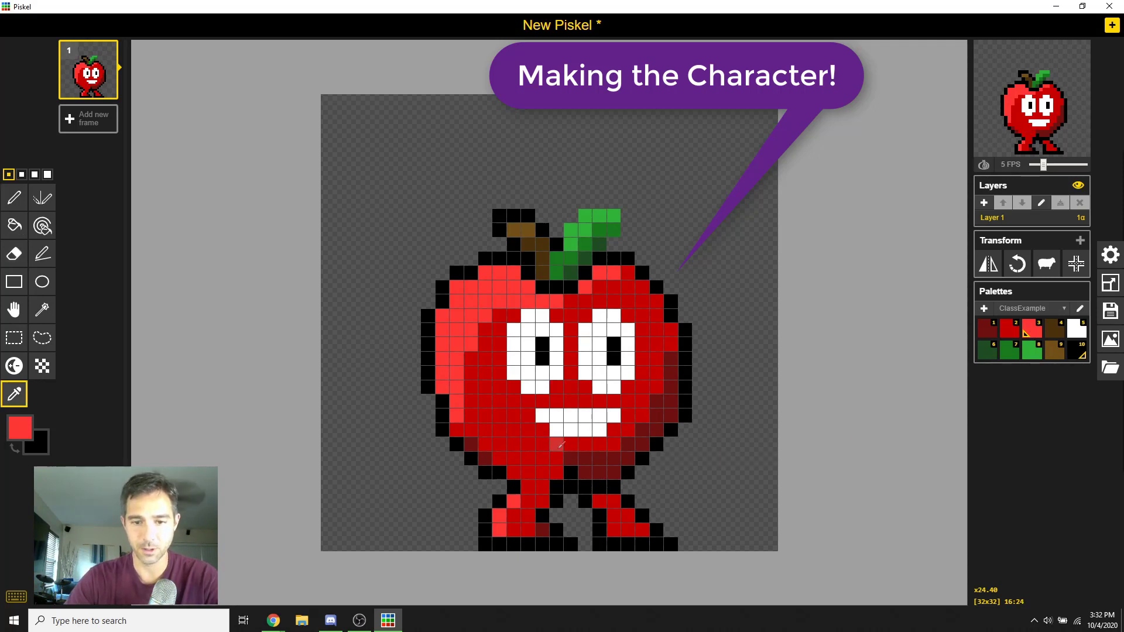
Highlight the upper left leg with a diagonal of light red pixels running down toward the crotch
{"action": "key", "text": "p"}
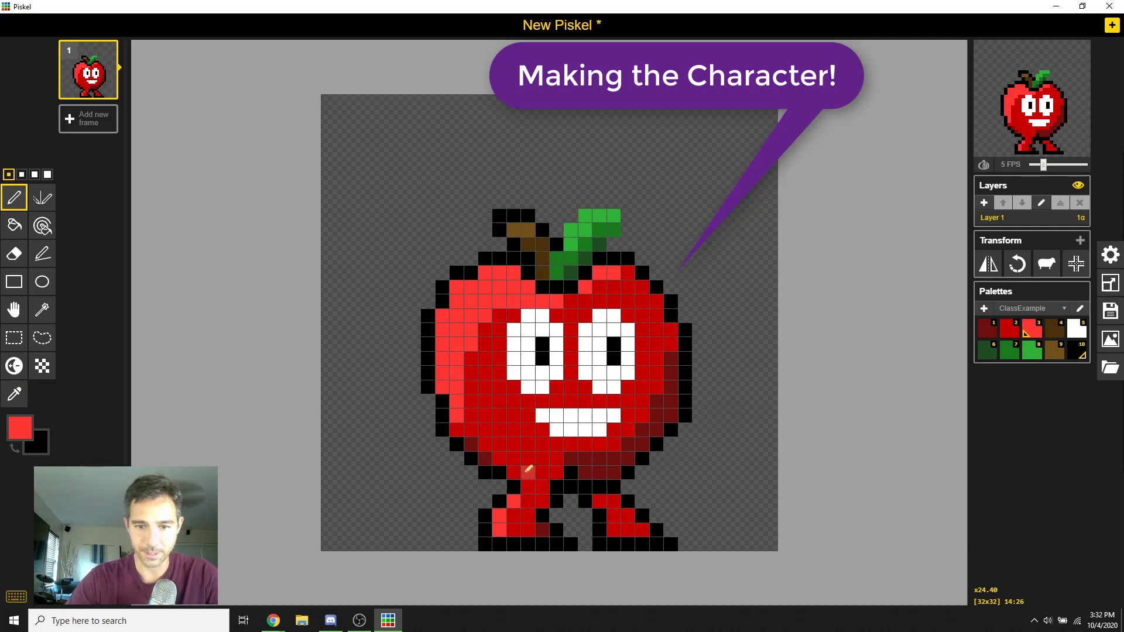
{"action": "left_click", "coordinate": [548, 461]}
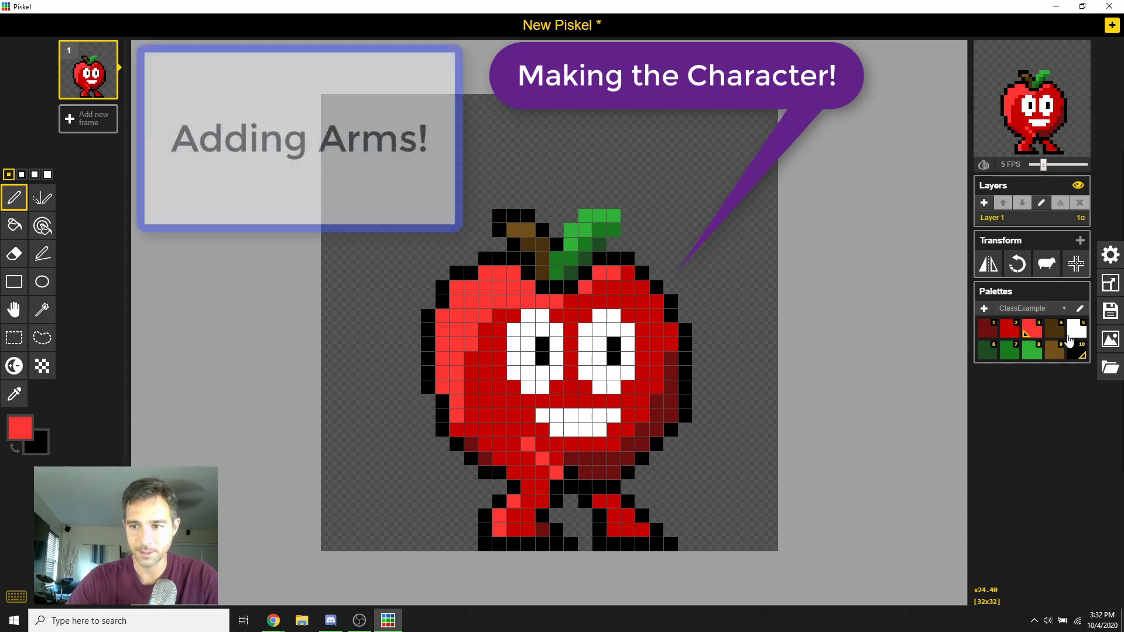
Paint the left arm in light red from the lower left of the body past its outline, adding a red hand and dark red shading
{"action": "right_click", "coordinate": [987, 334]}
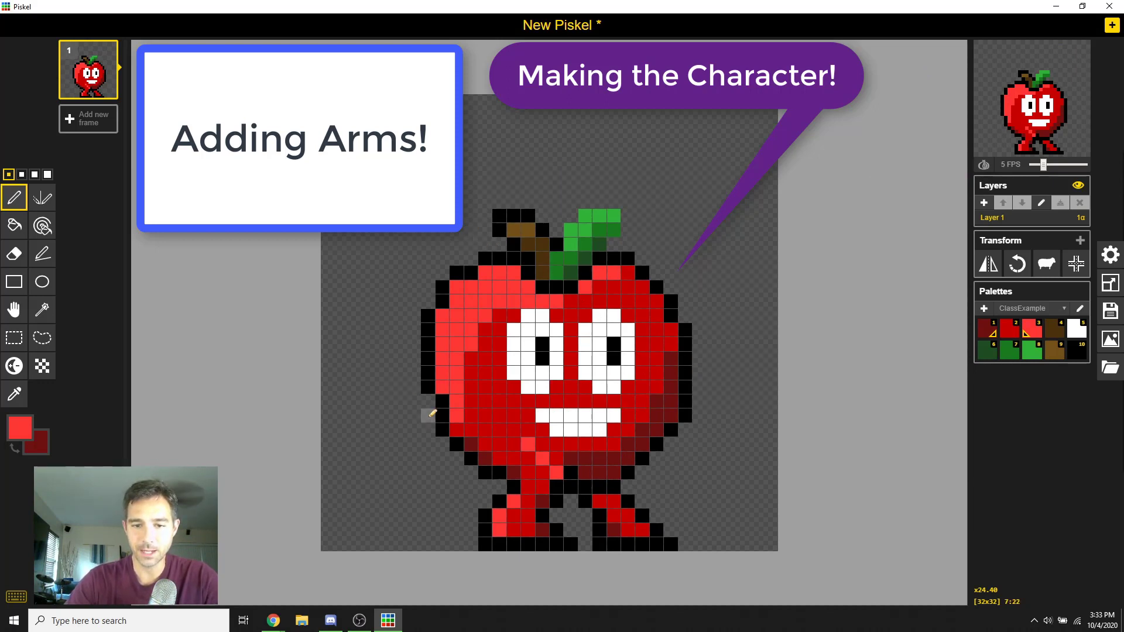
{"action": "left_click", "coordinate": [1013, 332]}
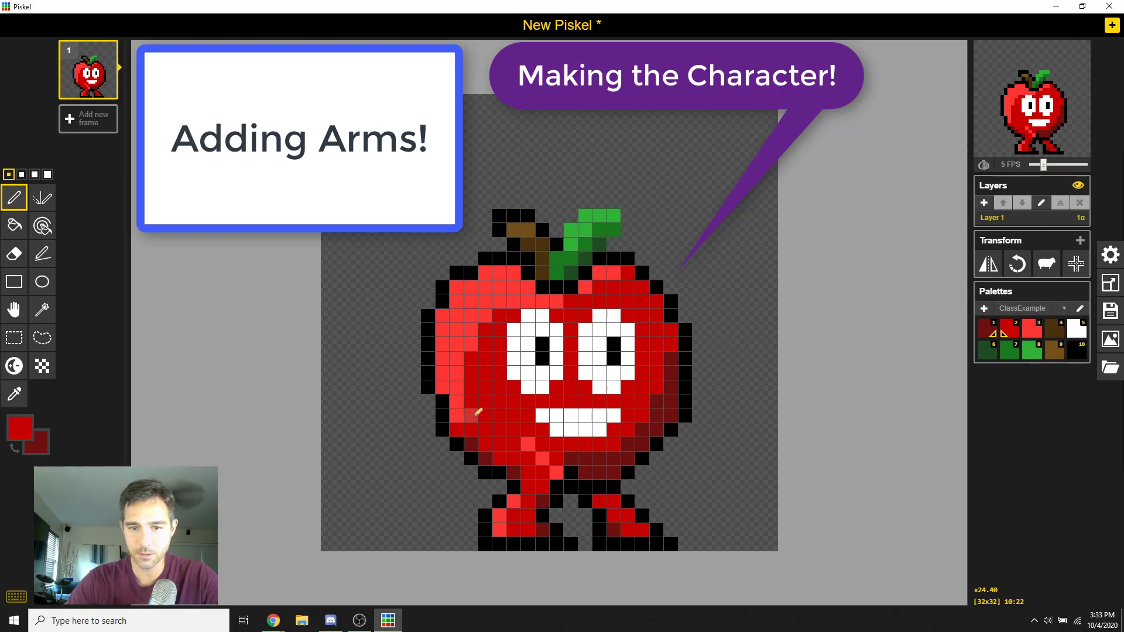
{"action": "left_click", "coordinate": [988, 333]}
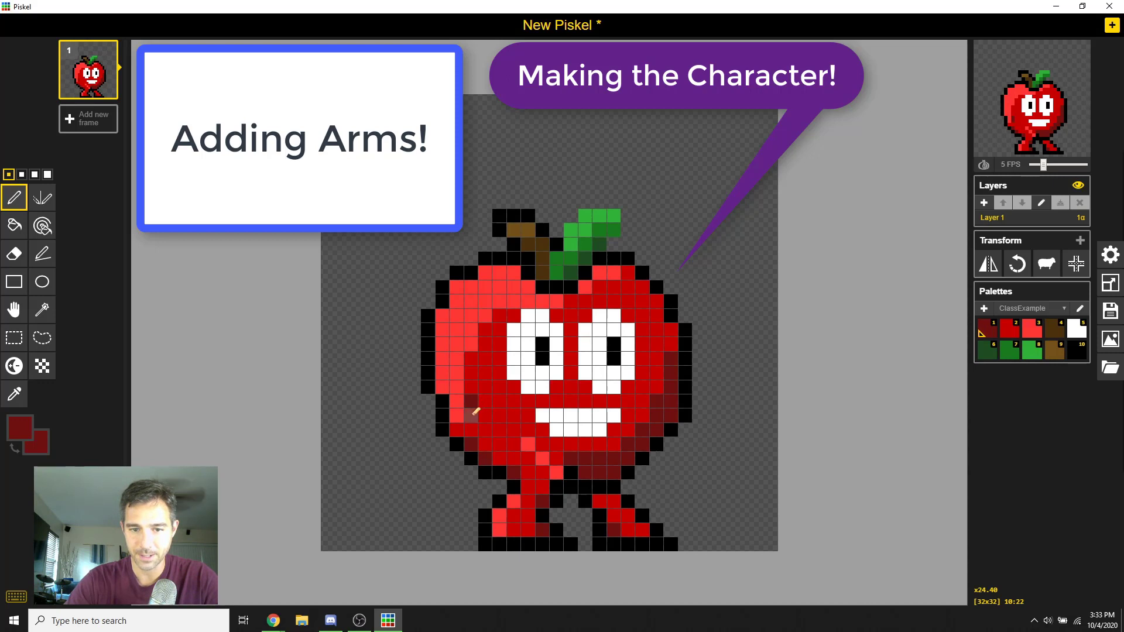
{"action": "left_click_drag", "start_coordinate": [476, 412], "coordinate": [467, 423]}
{"action": "left_click", "coordinate": [1036, 339]}
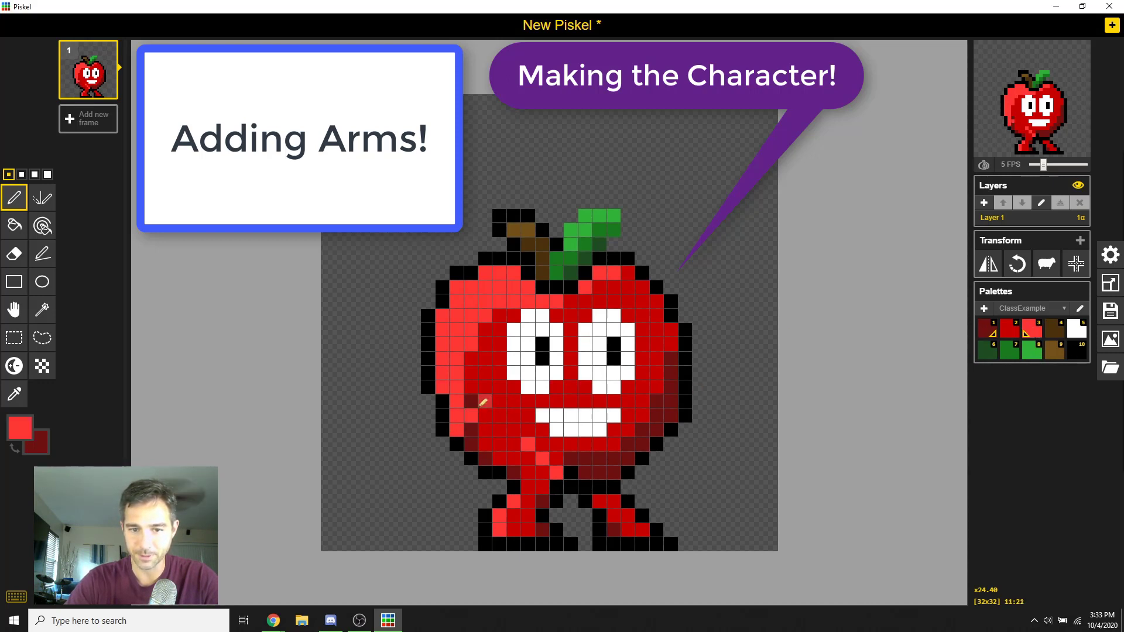
{"action": "left_click_drag", "start_coordinate": [483, 400], "coordinate": [445, 439]}
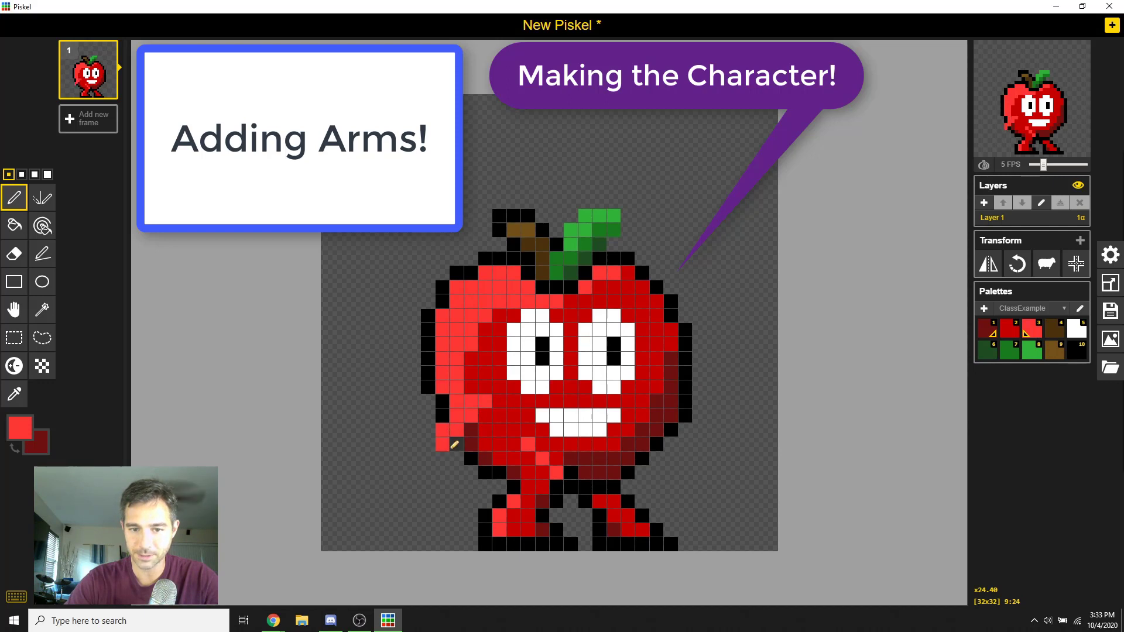
{"action": "left_click", "coordinate": [989, 335]}
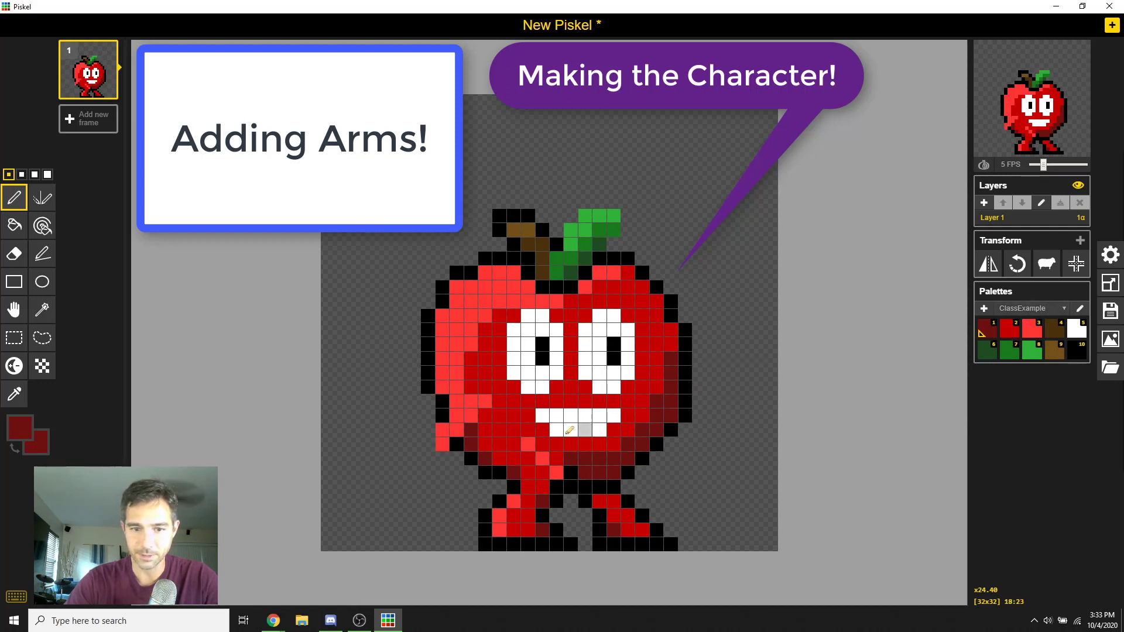
{"action": "left_click", "coordinate": [1009, 330]}
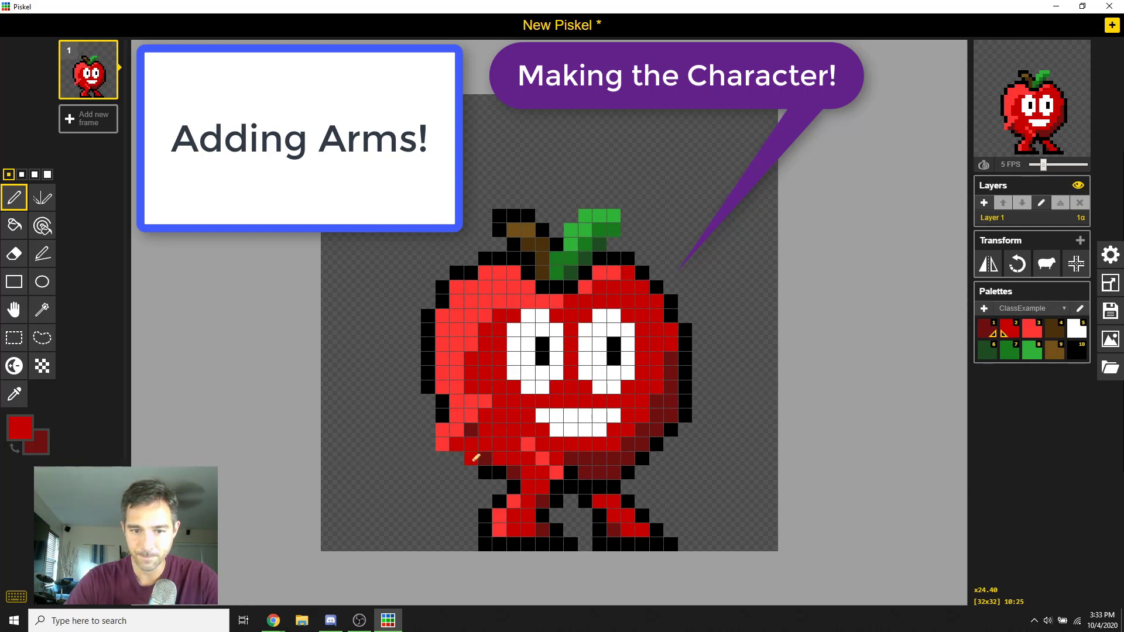
Outline the left arm and hand in black, both along the outer side and between the hand and the body
{"action": "left_click", "coordinate": [1076, 351]}
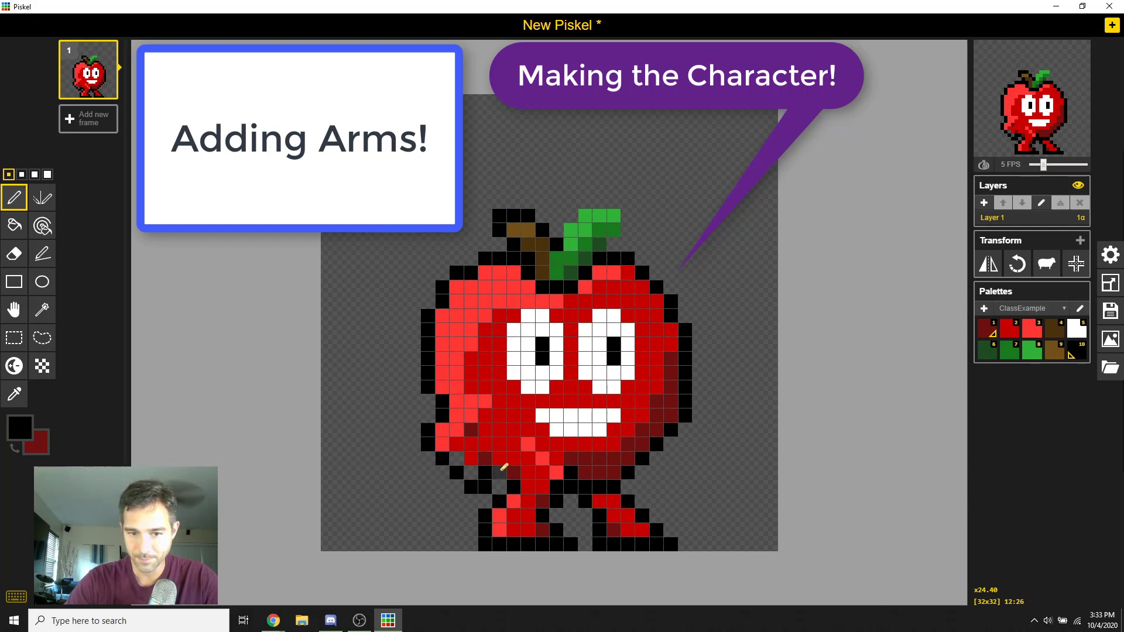
{"action": "left_click", "coordinate": [499, 445]}
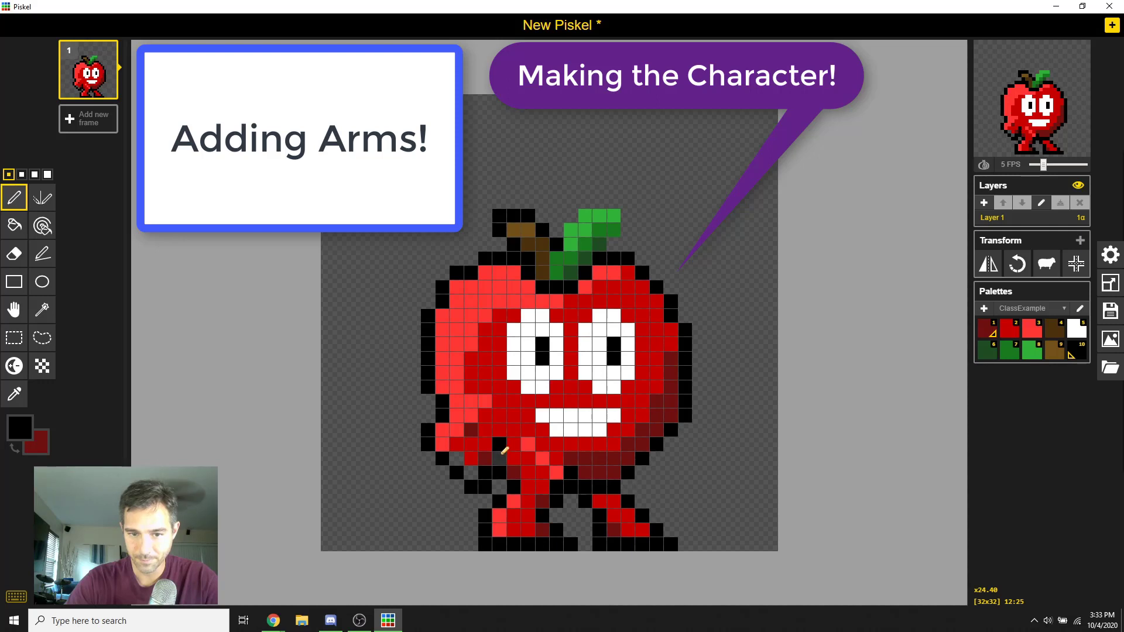
{"action": "left_click", "coordinate": [485, 444]}
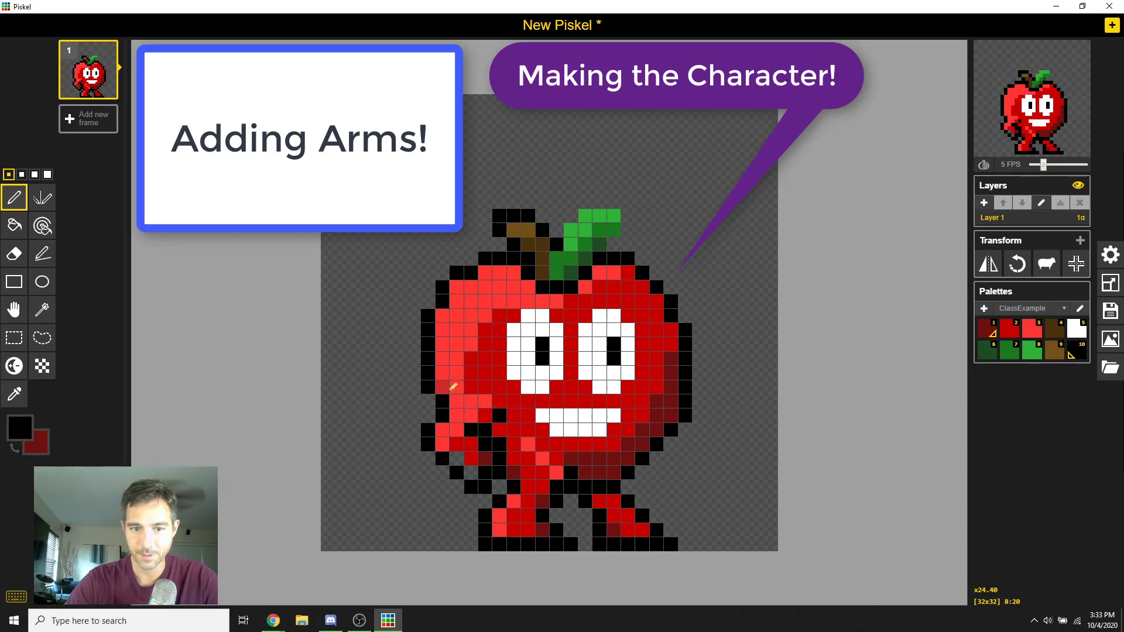
{"action": "left_click", "coordinate": [428, 401]}
{"action": "left_click", "coordinate": [427, 415]}
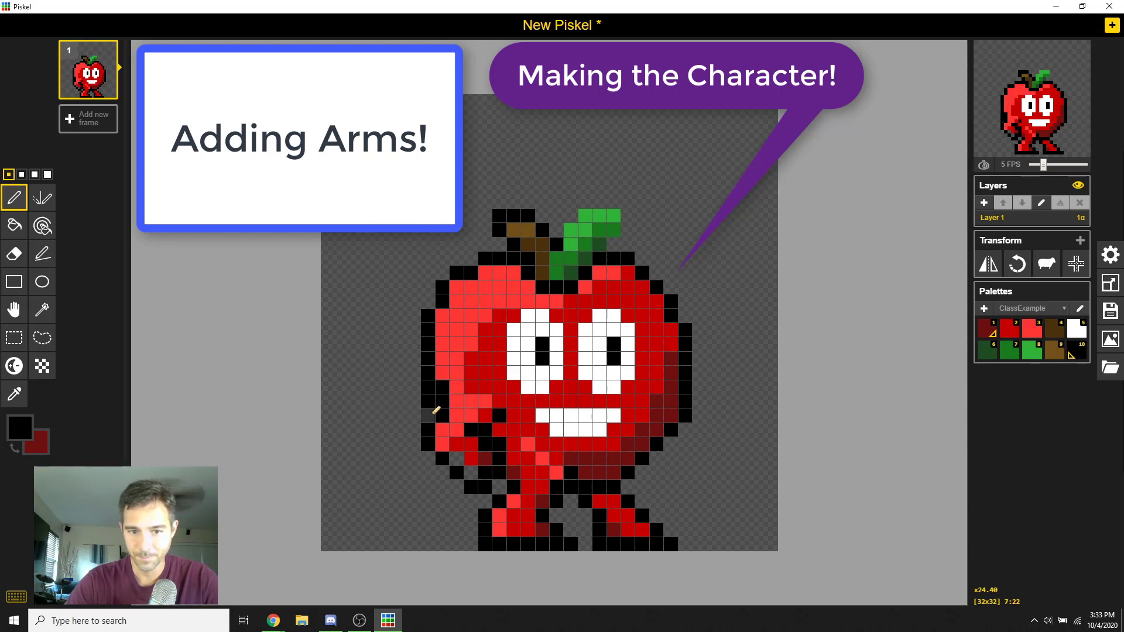
Recolour the left arm and hand mostly red, leaving light red along the outer edge and blending the shoulder into the body
{"action": "left_click", "coordinate": [1010, 330]}
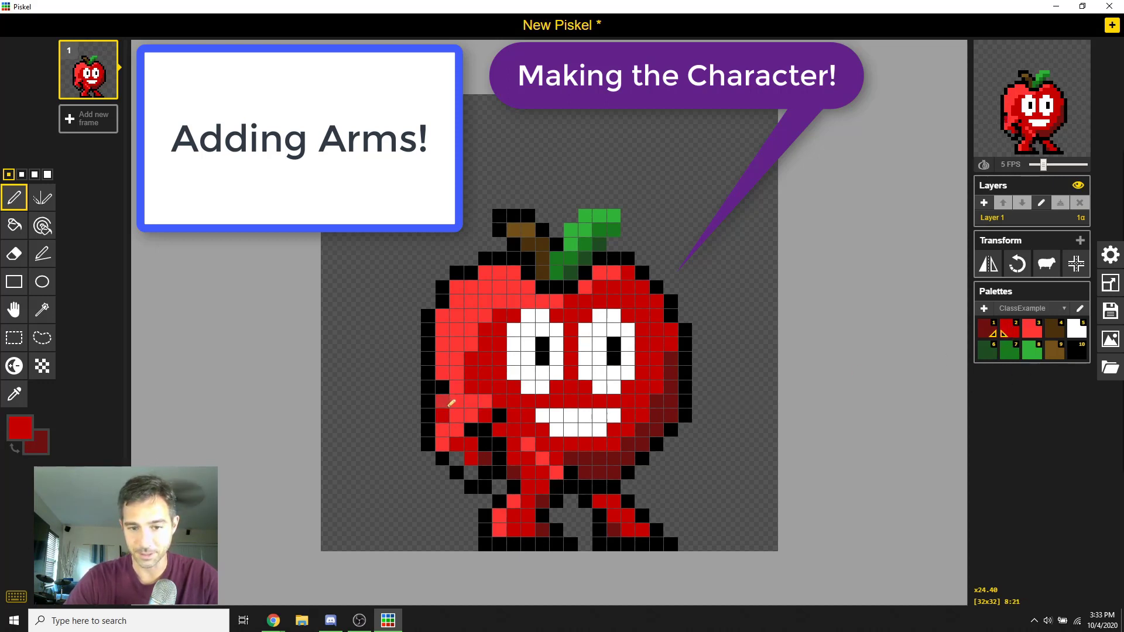
{"action": "left_click", "coordinate": [1027, 332]}
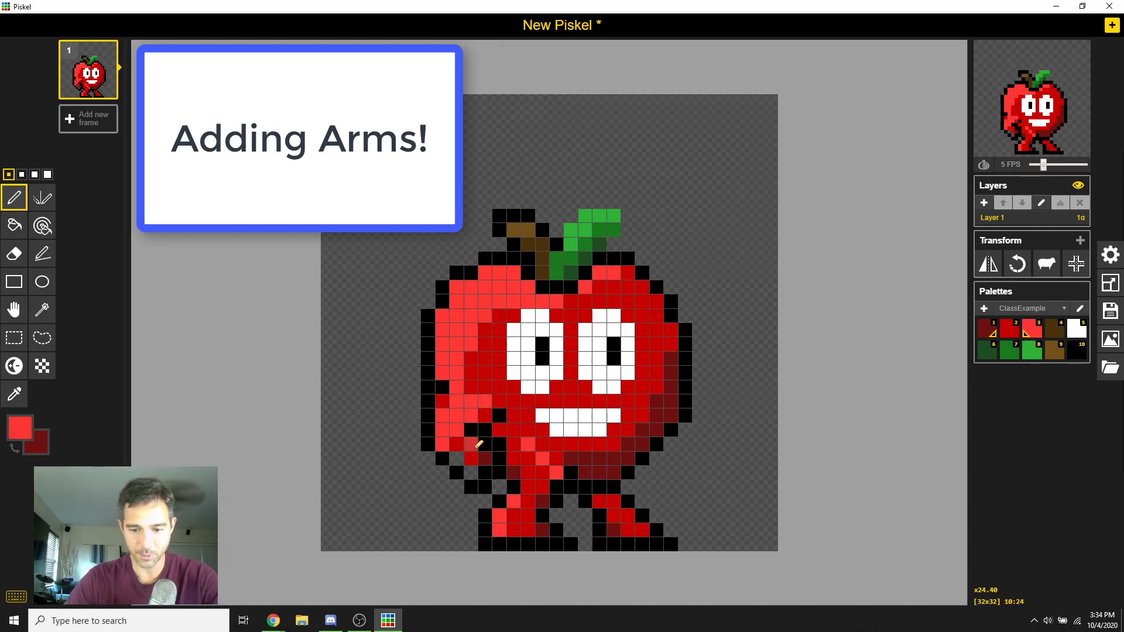
{"action": "left_click", "coordinate": [476, 443], "text": "alt"}
{"action": "key", "text": "alt"}
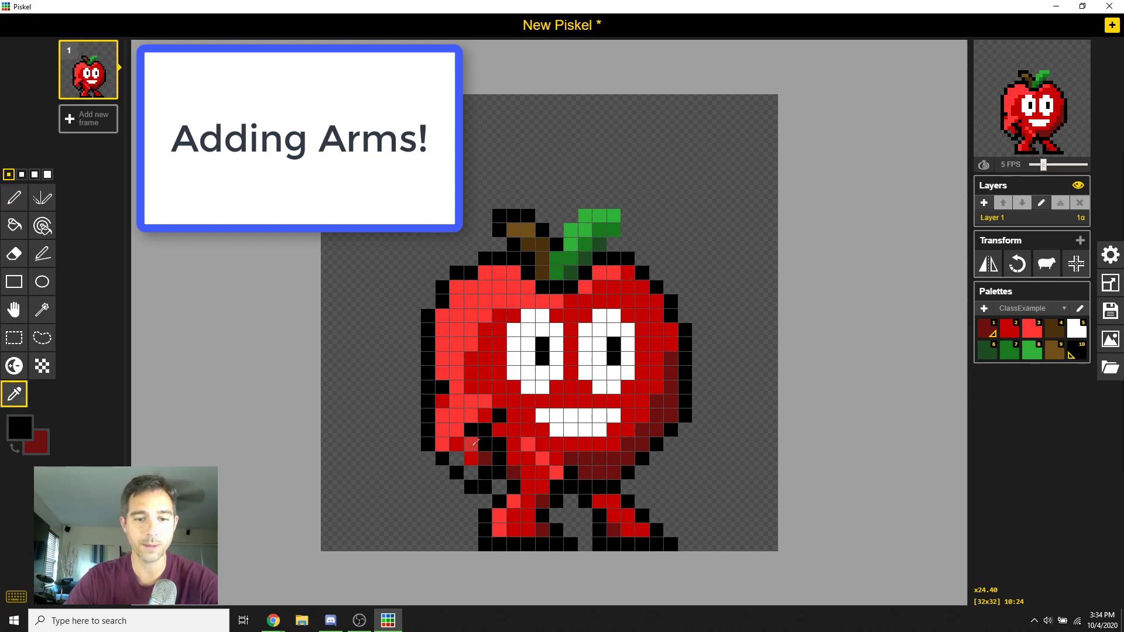
{"action": "left_click", "coordinate": [466, 444], "text": "alt"}
{"action": "mouse_move", "coordinate": [461, 431]}
{"action": "left_mouse_down"}
{"action": "mouse_move", "coordinate": [477, 470]}
{"action": "mouse_move", "coordinate": [449, 440]}
{"action": "mouse_move", "coordinate": [478, 412]}
{"action": "left_mouse_up"}
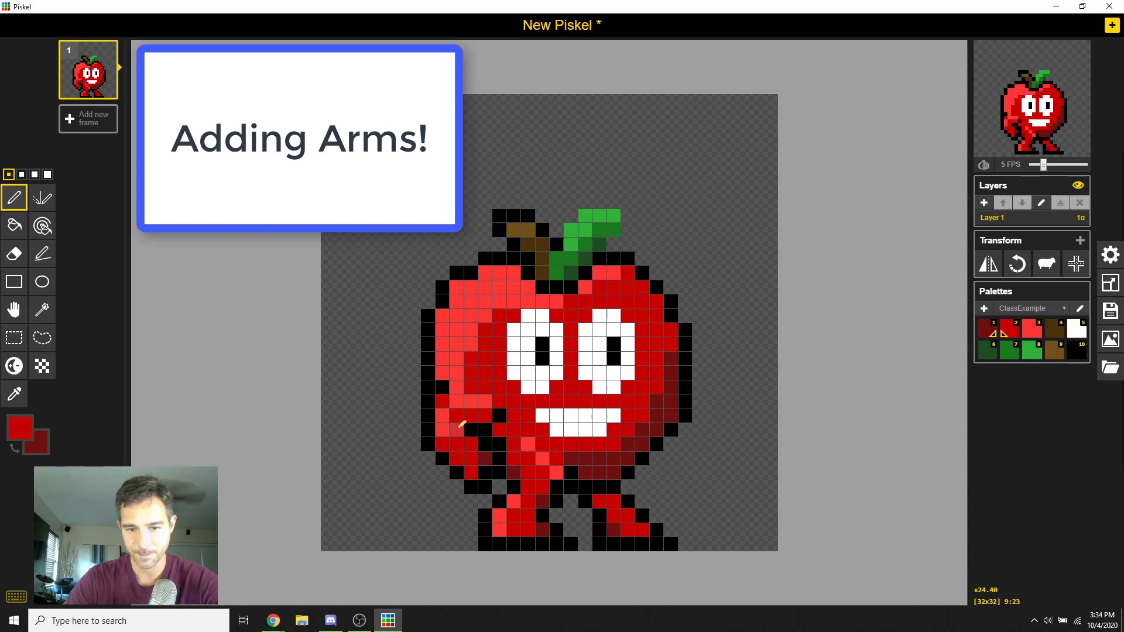
{"action": "left_click", "coordinate": [485, 401]}
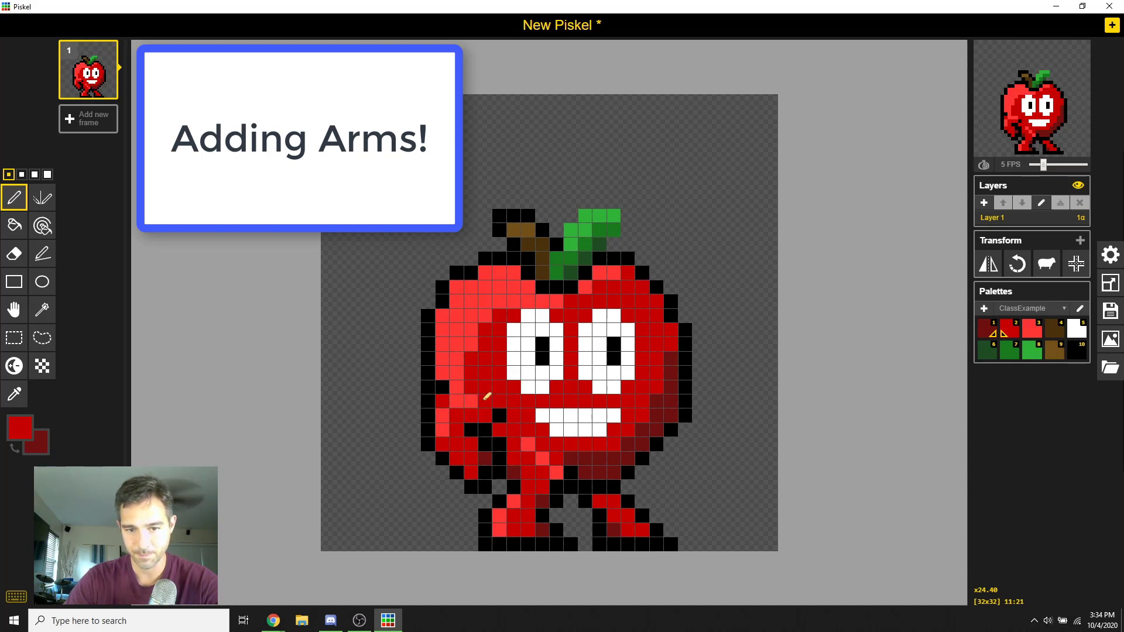
{"action": "left_click", "coordinate": [452, 401], "text": "alt"}
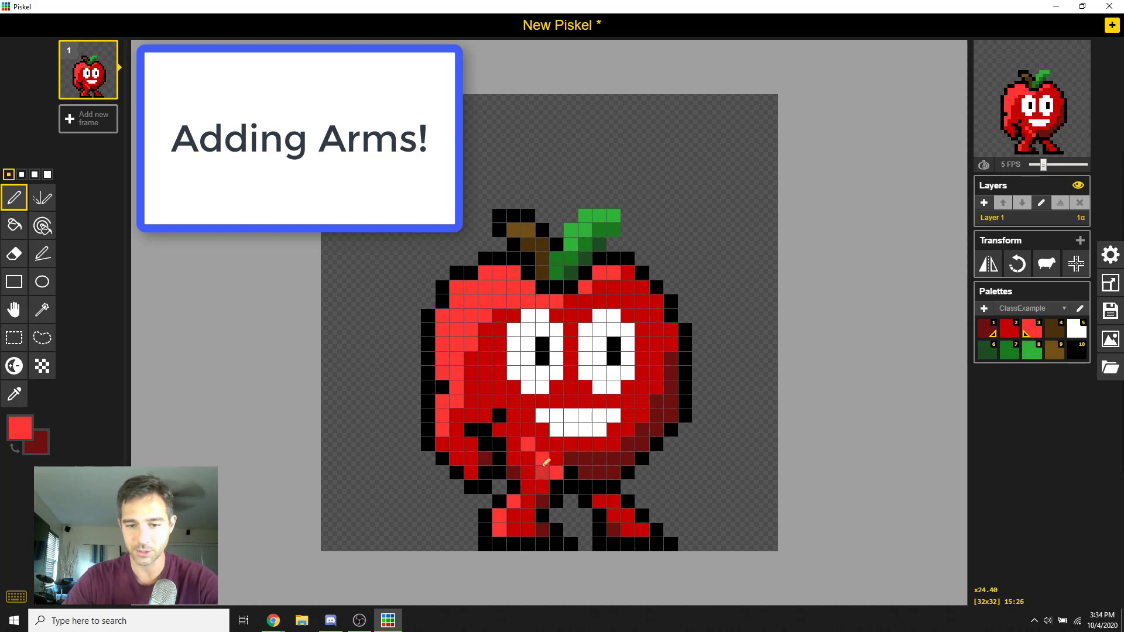
Select the eyes and mouth with a rectangular selection and move them one pixel to the right
{"action": "scroll", "coordinate": [710, 404], "scroll_direction": "down", "scroll_amount": 1}
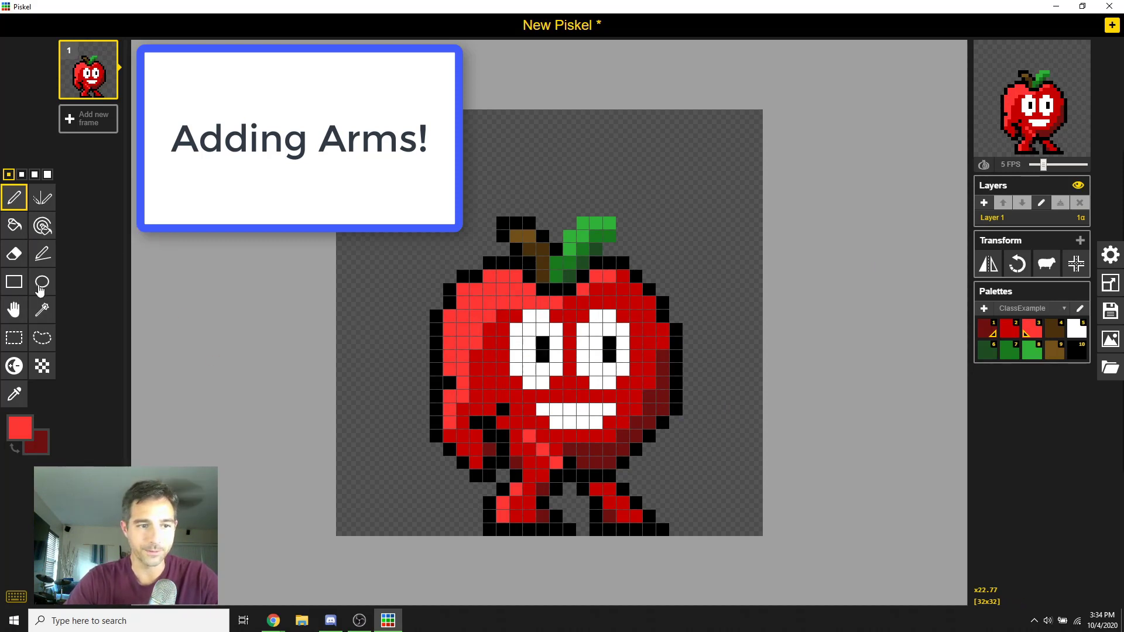
{"action": "left_click", "coordinate": [14, 281]}
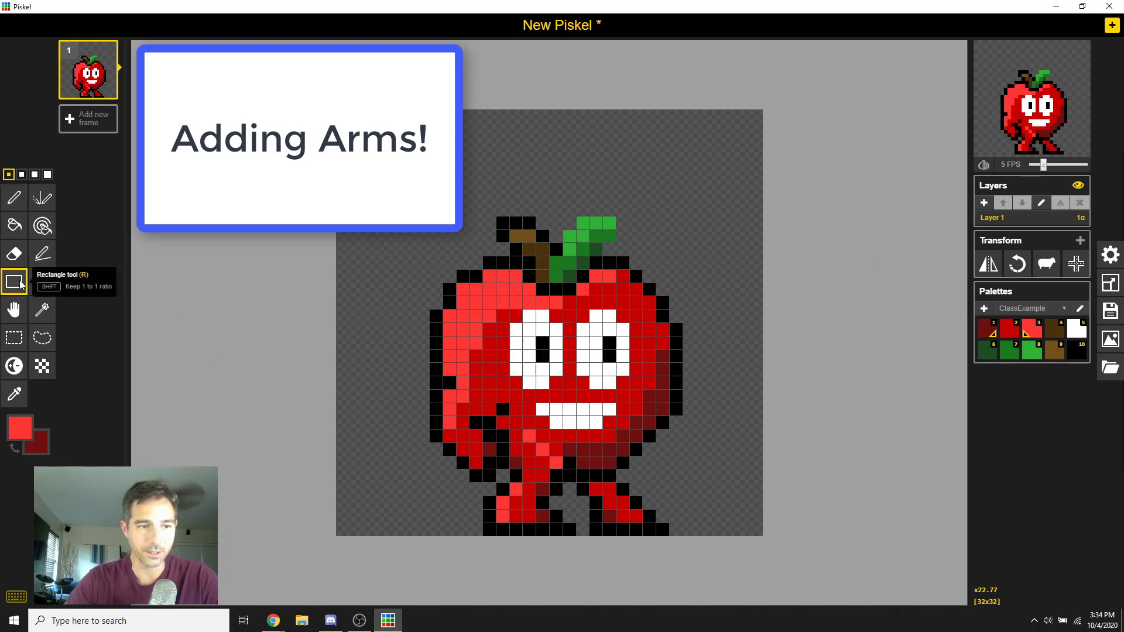
{"action": "left_click", "coordinate": [14, 338]}
{"action": "left_click_drag", "start_coordinate": [519, 315], "coordinate": [622, 421]}
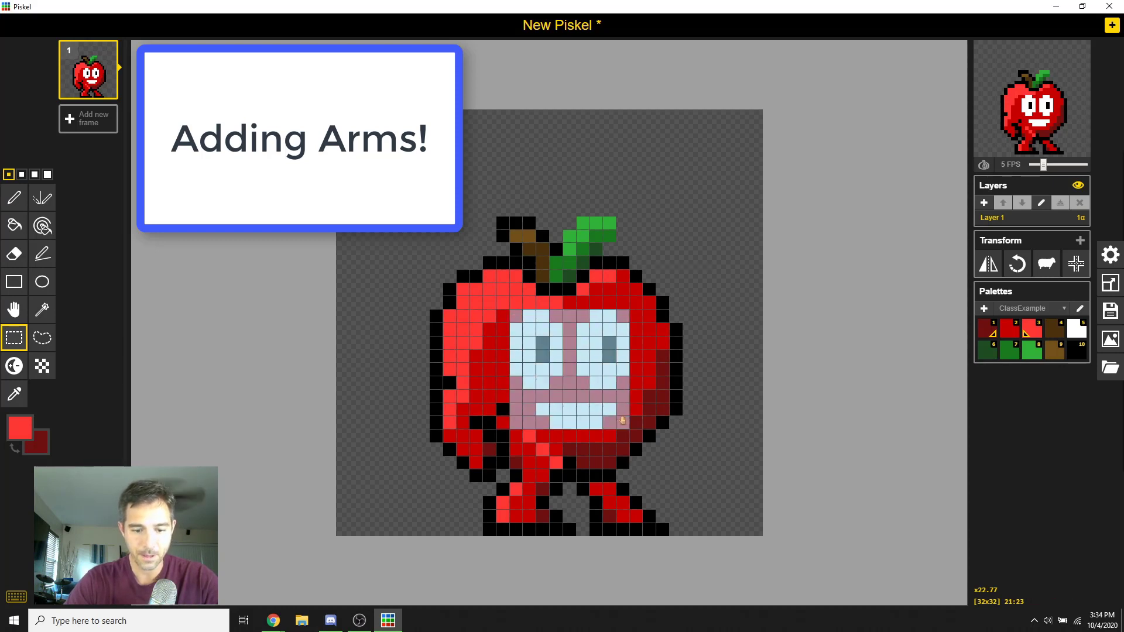
{"action": "key", "text": "Delete"}
{"action": "left_click_drag", "start_coordinate": [579, 380], "coordinate": [591, 380]}
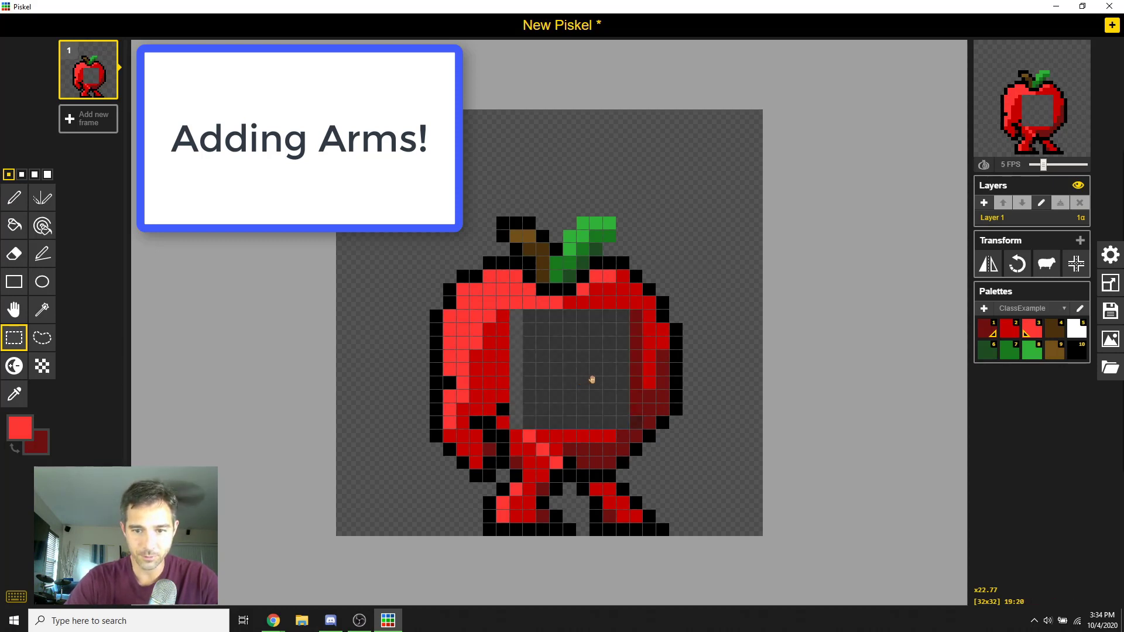
{"action": "key", "text": "ctrl+v"}
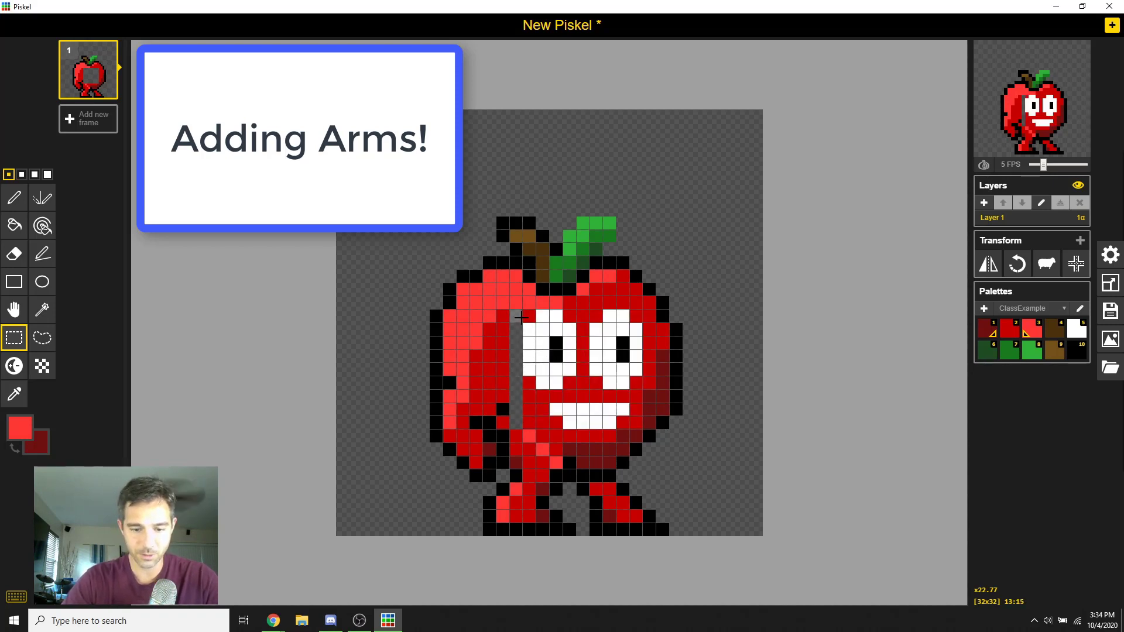
Fill the empty column beside the left eye and mouth with the body's red
{"action": "key", "text": "p"}
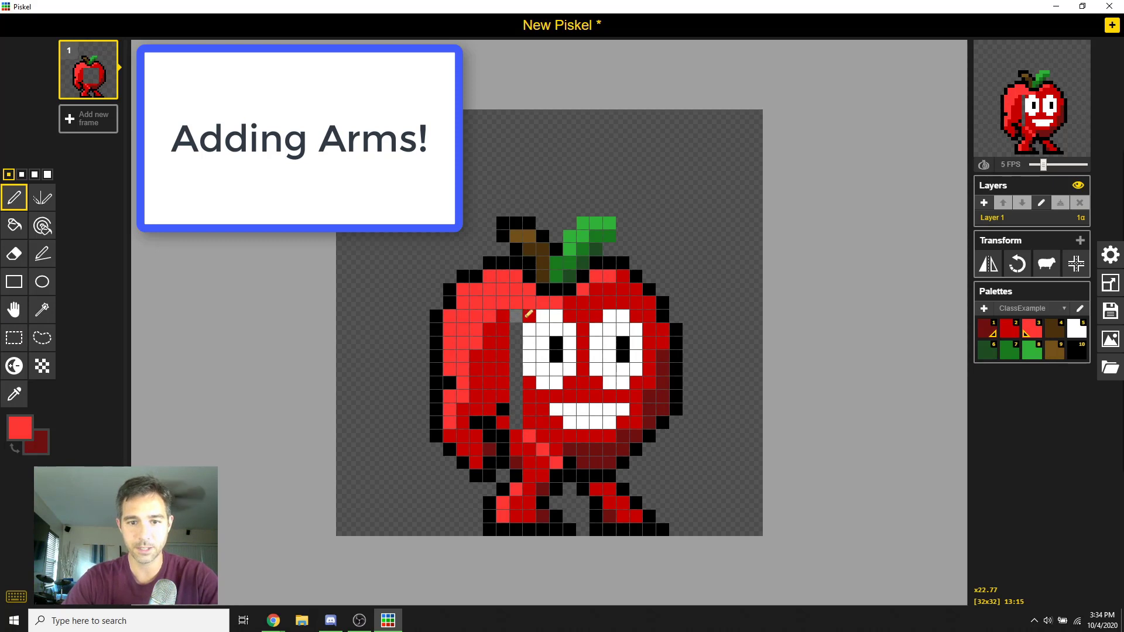
{"action": "key", "text": "o"}
{"action": "left_click", "coordinate": [529, 314]}
{"action": "key", "text": "p"}
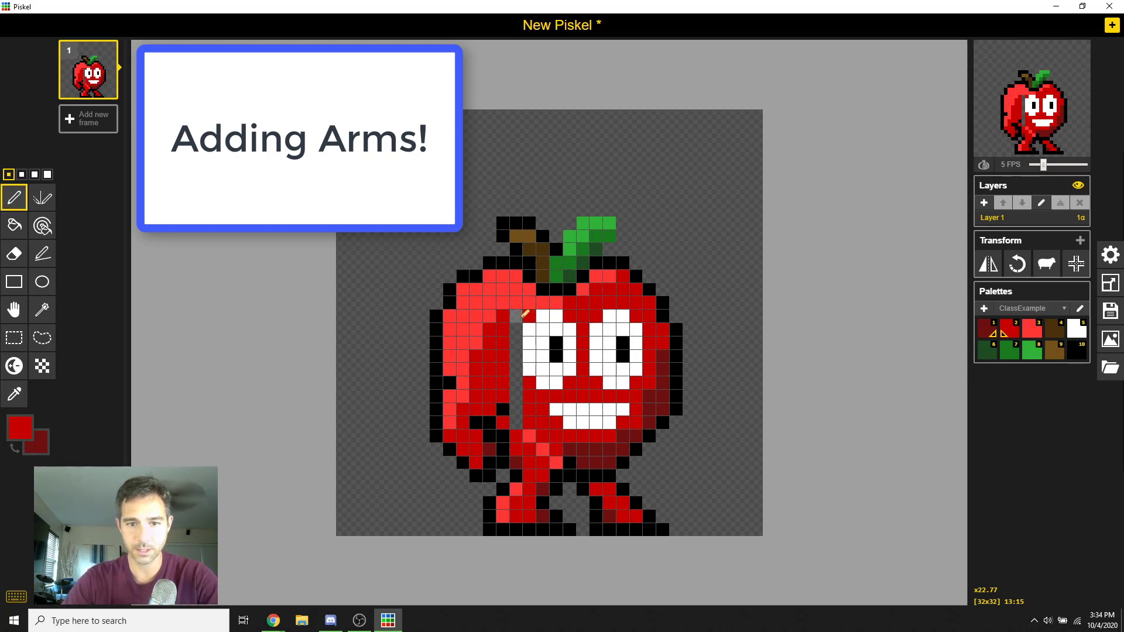
{"action": "left_click_drag", "start_coordinate": [526, 314], "coordinate": [521, 415]}
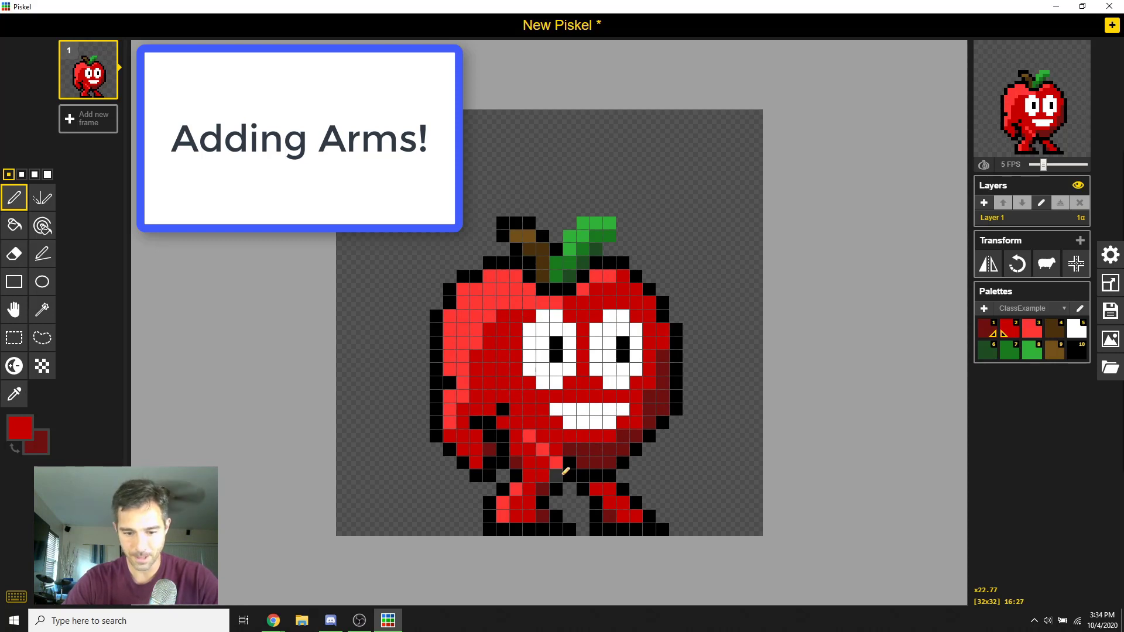
Outline the left leg's upper inner edge in black, covering the lower highlight pixels
{"action": "key", "text": "o"}
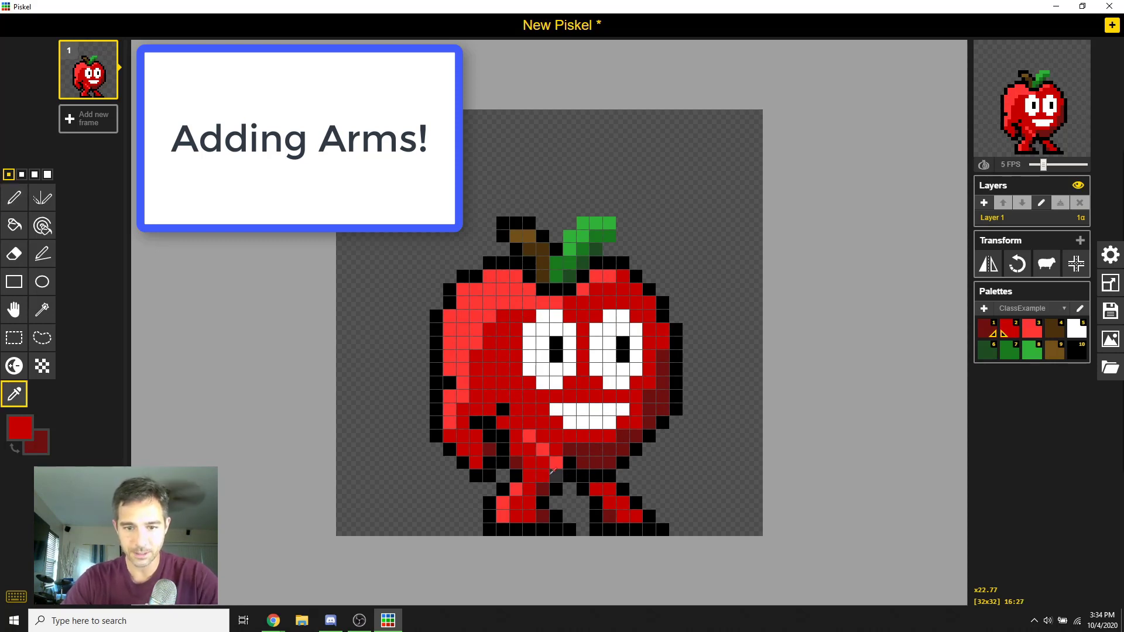
{"action": "left_click", "coordinate": [552, 470]}
{"action": "key", "text": "p"}
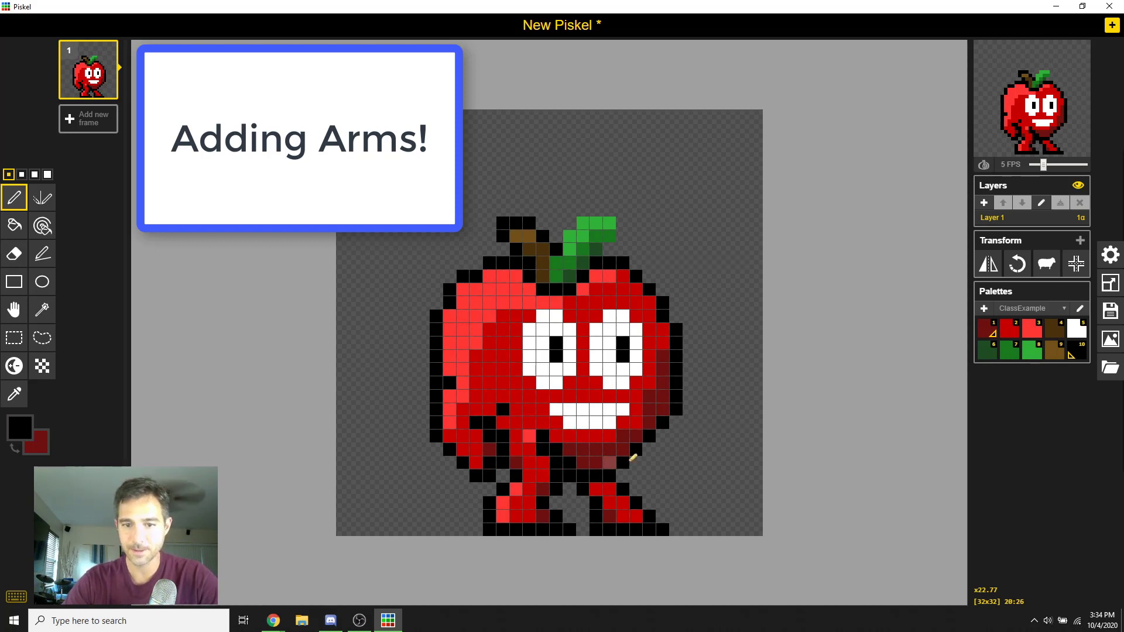
Outline a small right hand in black below the body's lower right edge and shade its inside with dark red
{"action": "mouse_move", "coordinate": [1058, 117]}
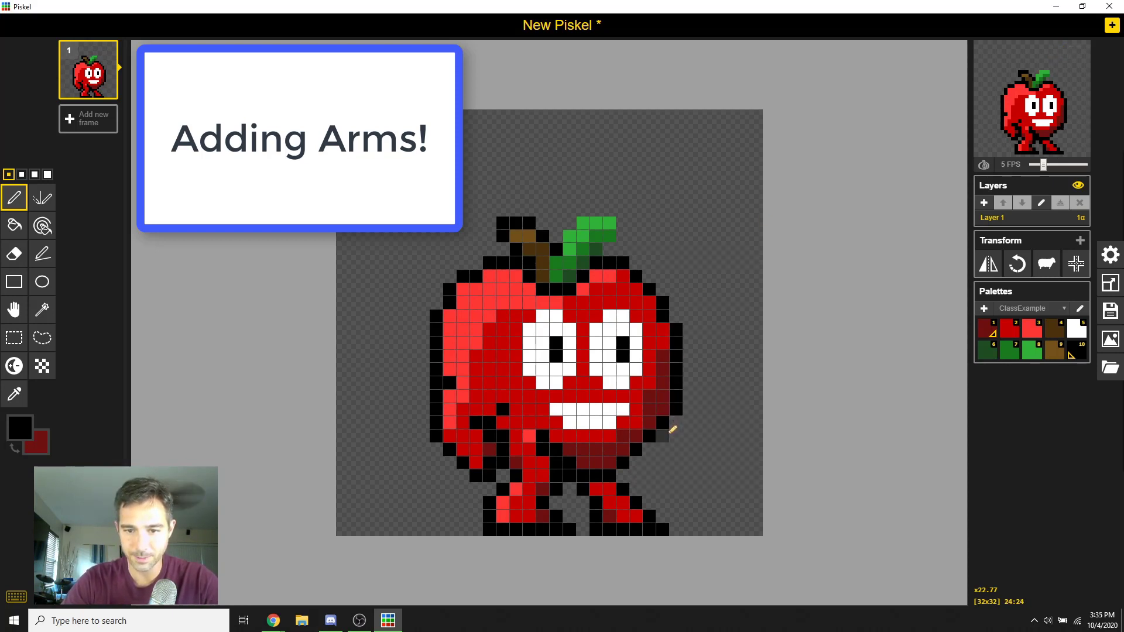
{"action": "left_click_drag", "start_coordinate": [673, 430], "coordinate": [677, 449]}
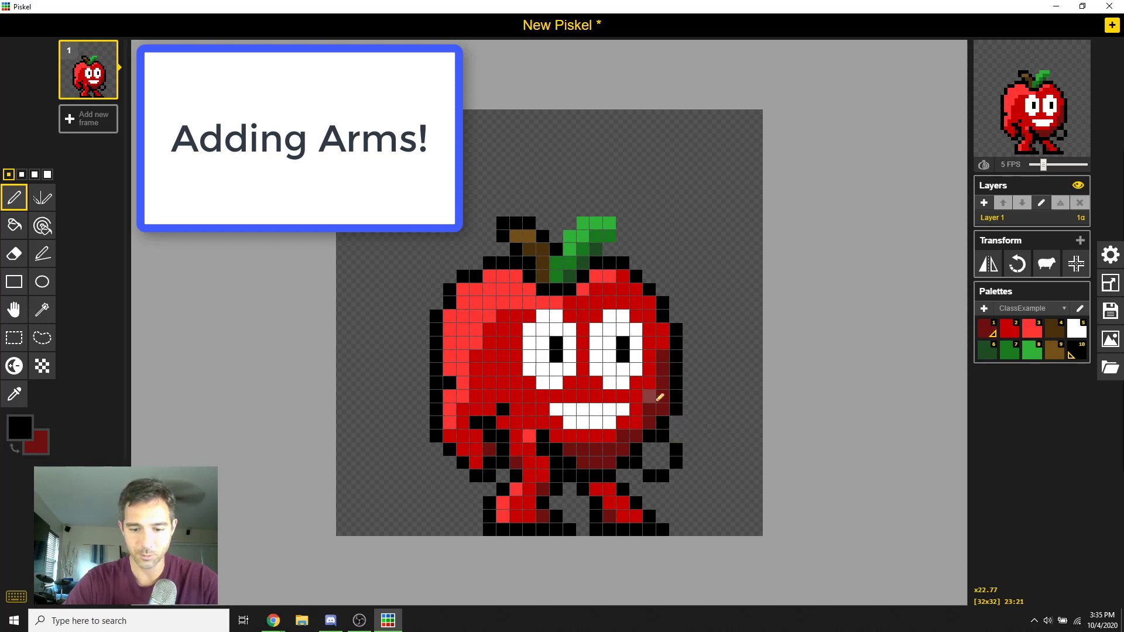
{"action": "key", "text": "o"}
{"action": "left_click", "coordinate": [660, 397]}
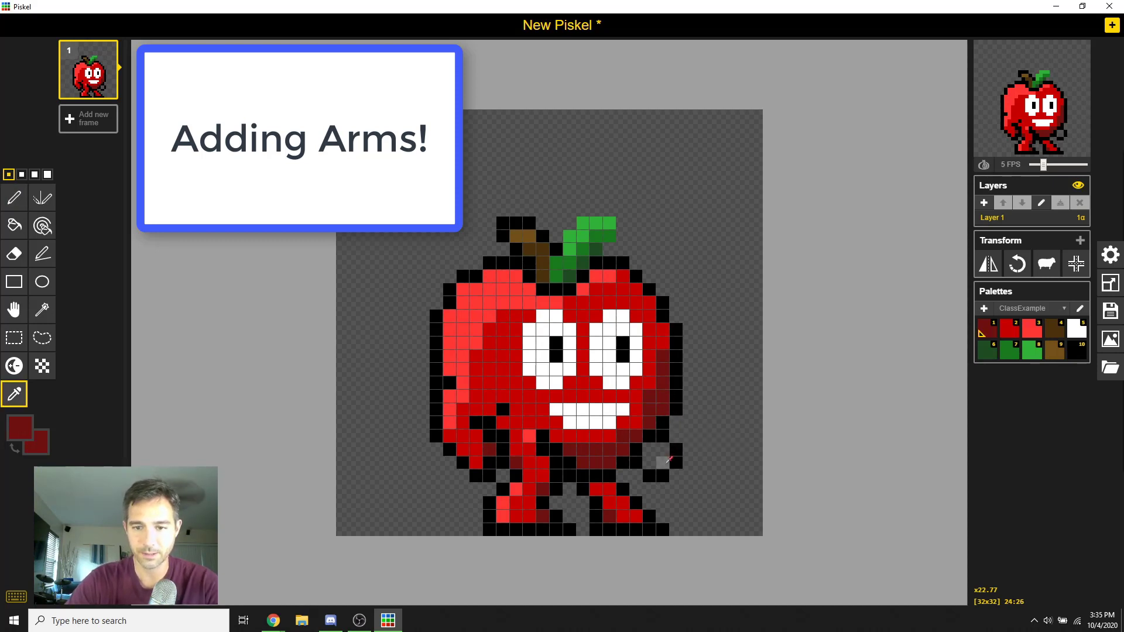
{"action": "left_click", "coordinate": [669, 458]}
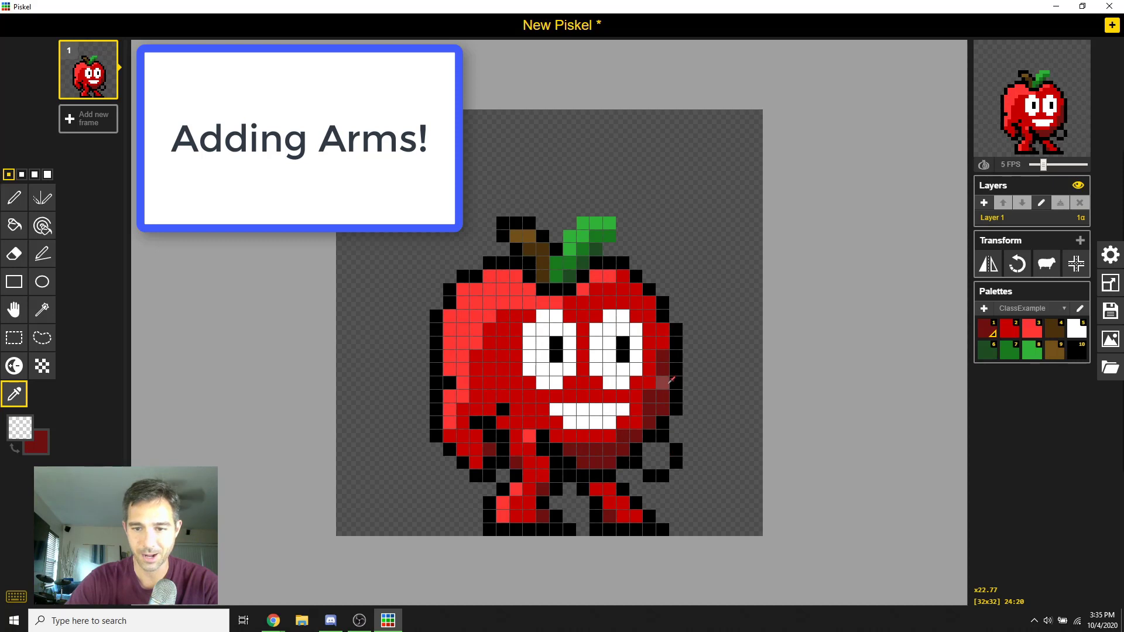
{"action": "left_click", "coordinate": [667, 381]}
{"action": "key", "text": "p"}
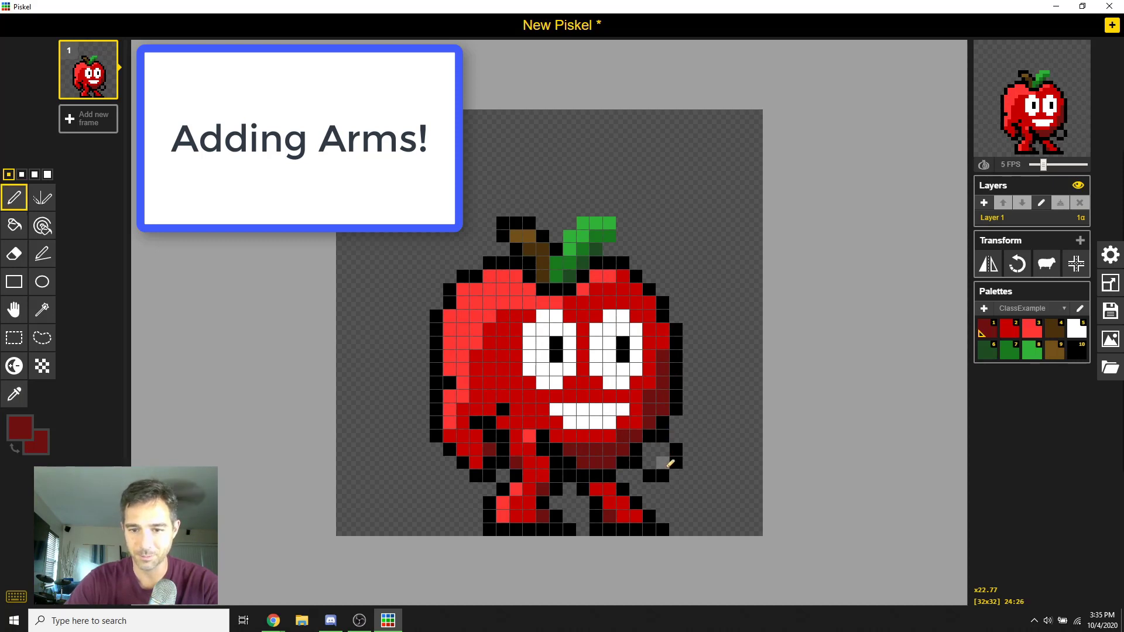
{"action": "left_click", "coordinate": [663, 462]}
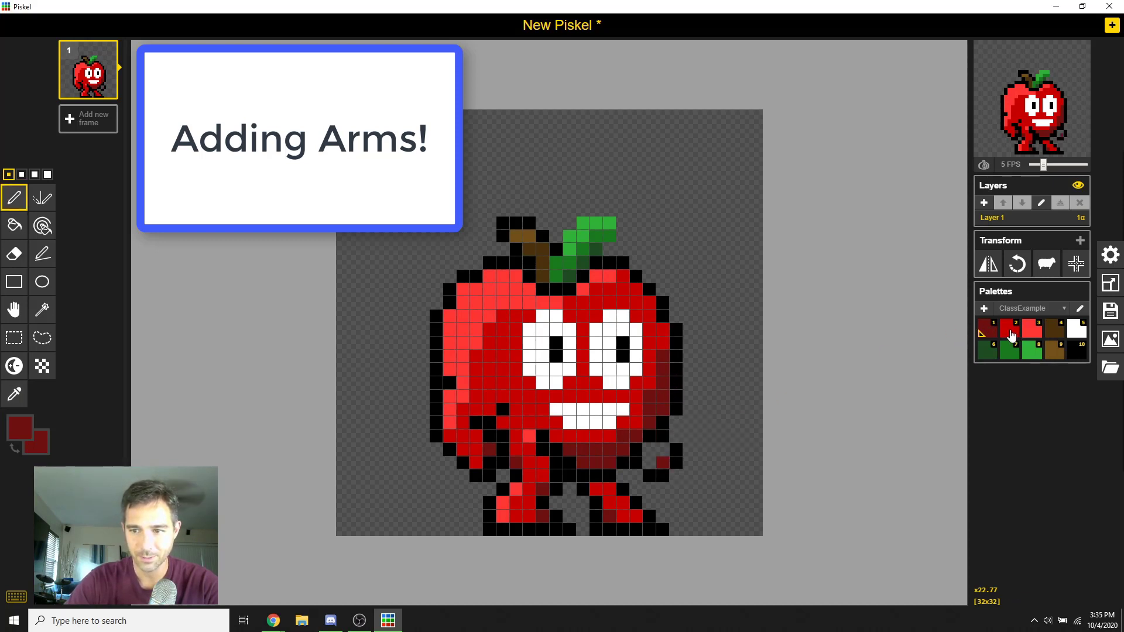
Fill the inside of the right hand with the body's red and close its upper outline against the body in black
{"action": "right_click", "coordinate": [1011, 334]}
{"action": "right_click", "coordinate": [654, 449]}
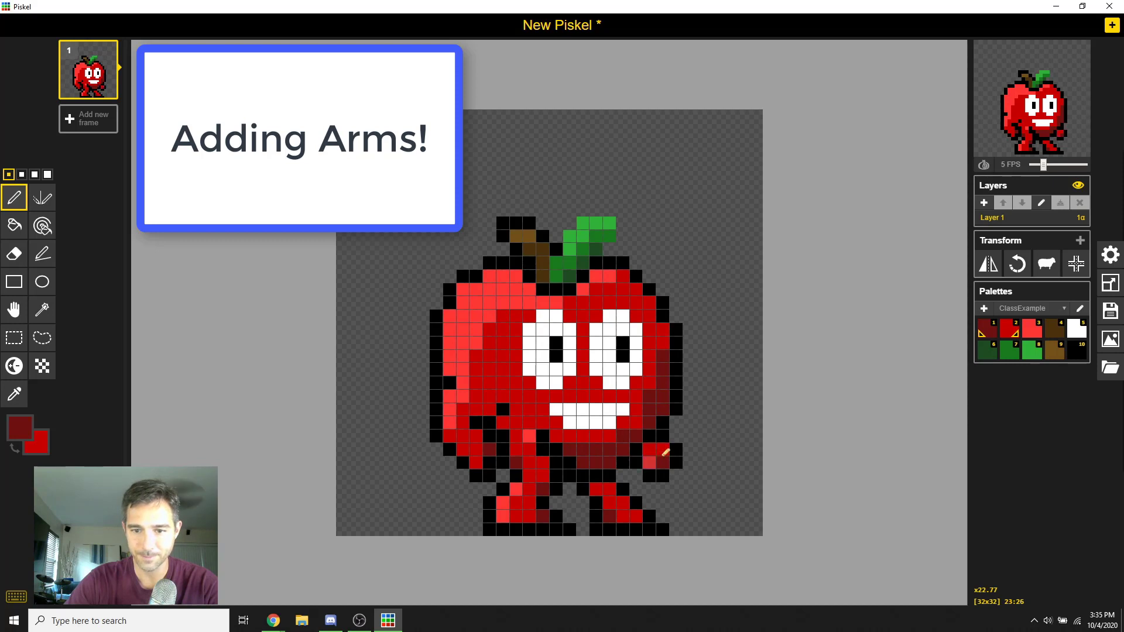
{"action": "mouse_move", "coordinate": [1079, 126]}
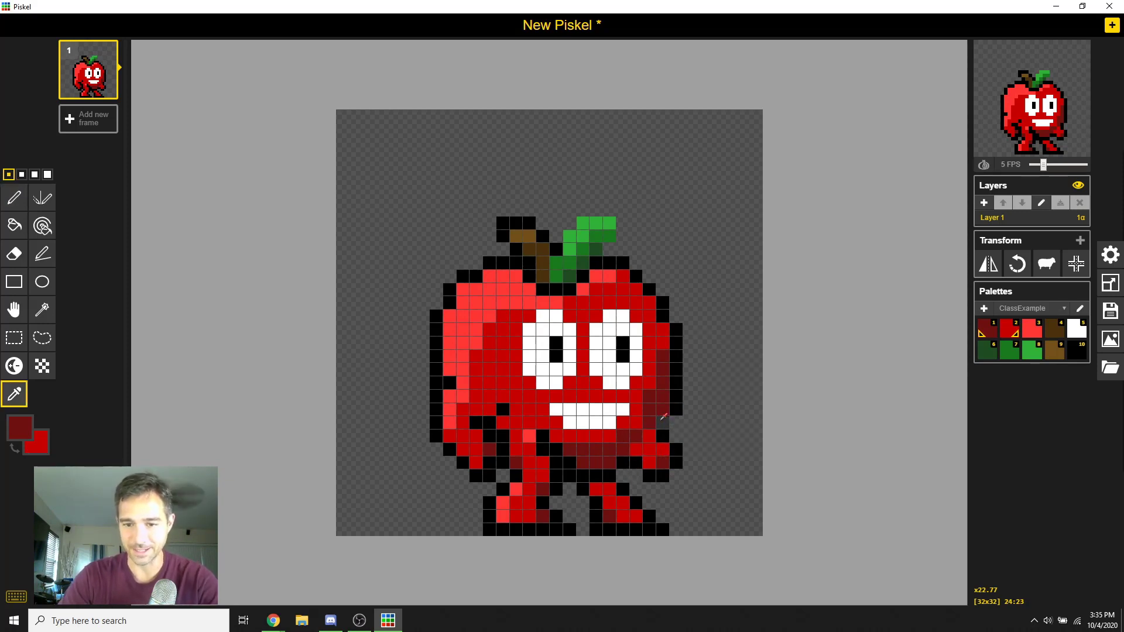
{"action": "left_click", "coordinate": [664, 418], "text": "alt"}
{"action": "key", "text": "o"}
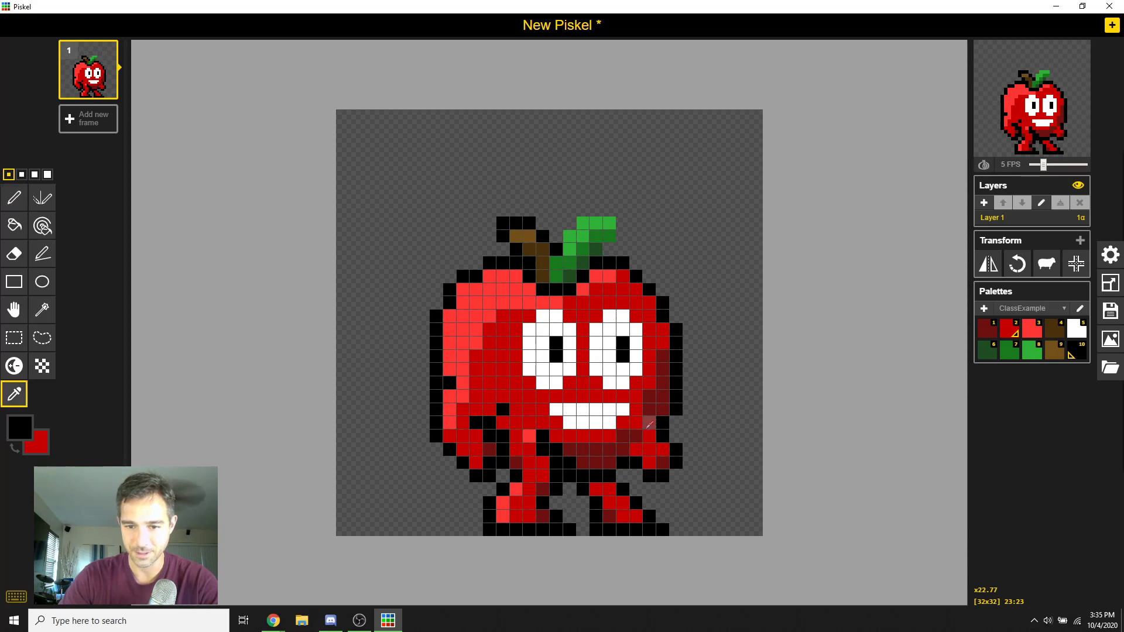
{"action": "key", "text": "p"}
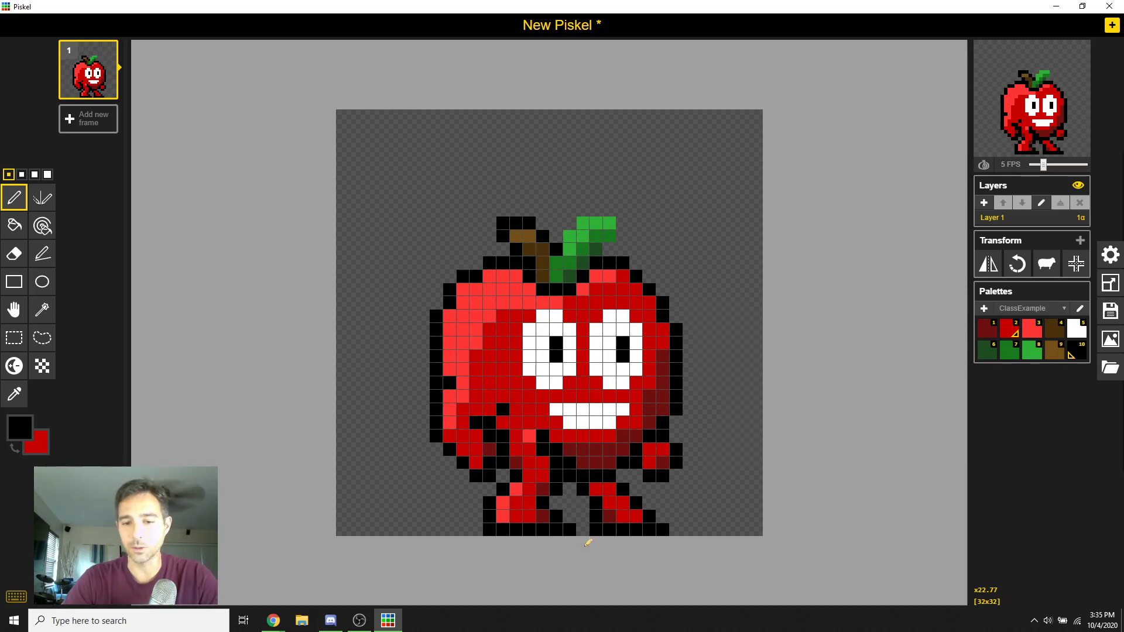
{"action": "scroll", "coordinate": [548, 315], "scroll_direction": "down", "scroll_amount": 4}
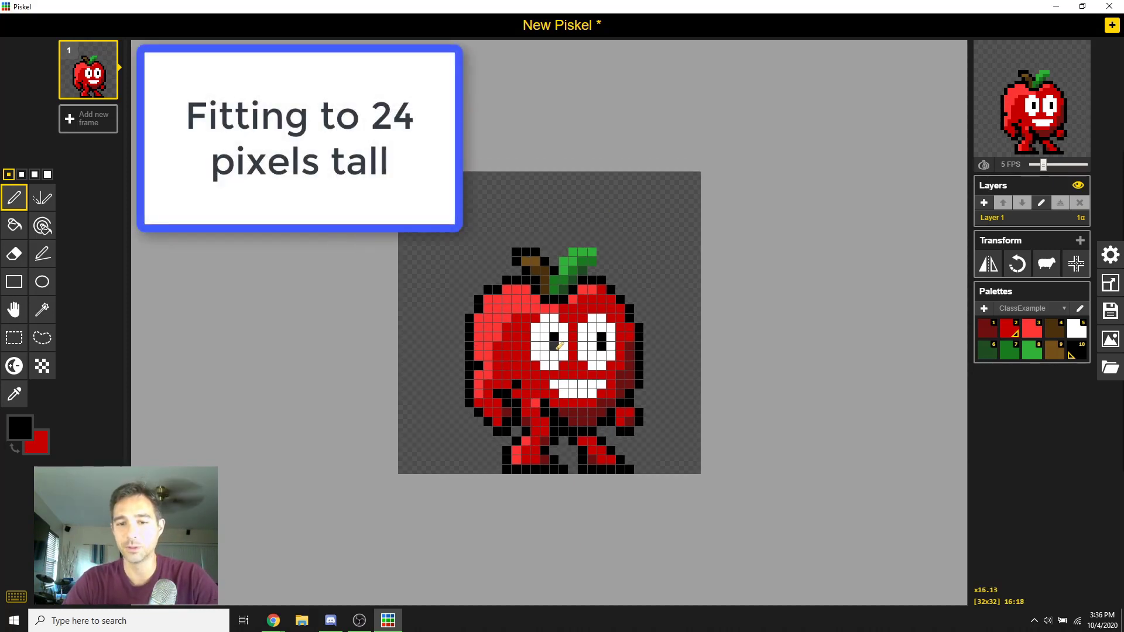
{"action": "scroll", "coordinate": [554, 322], "scroll_direction": "up", "scroll_amount": 3}
{"action": "scroll", "coordinate": [632, 427], "scroll_direction": "up", "scroll_amount": 1}
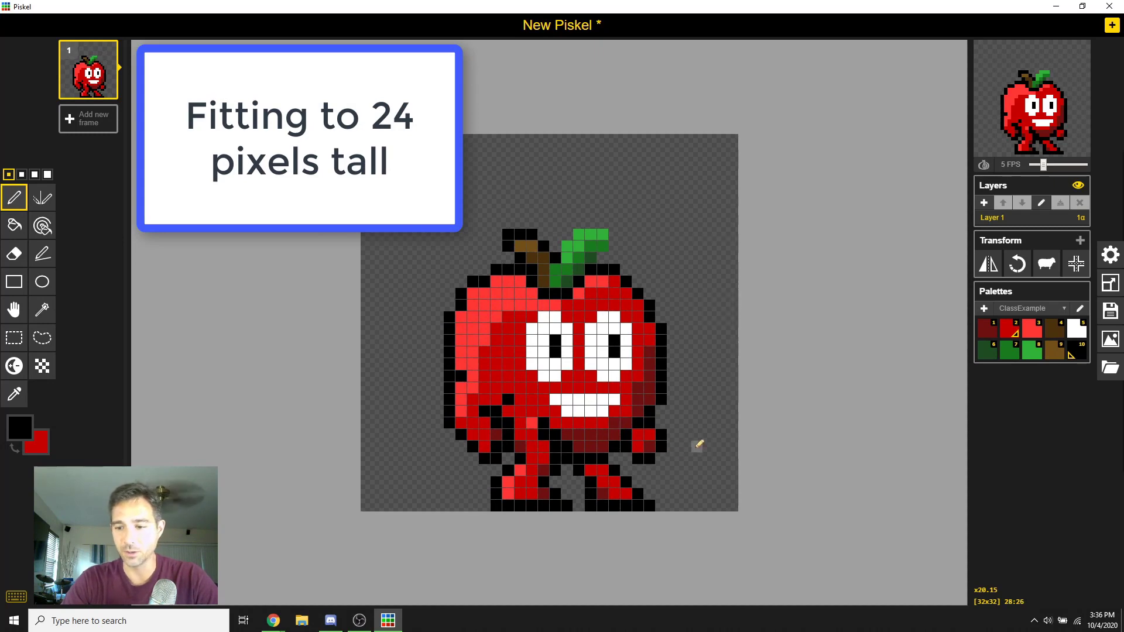
{"action": "left_click", "coordinate": [360, 620]}
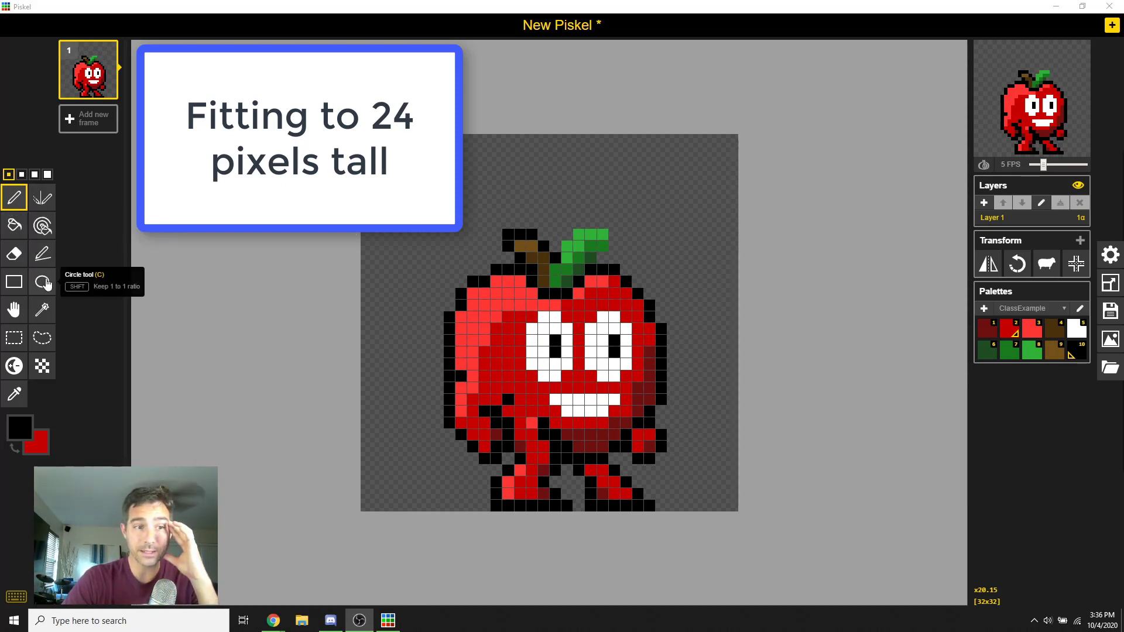
{"action": "left_click", "coordinate": [43, 253]}
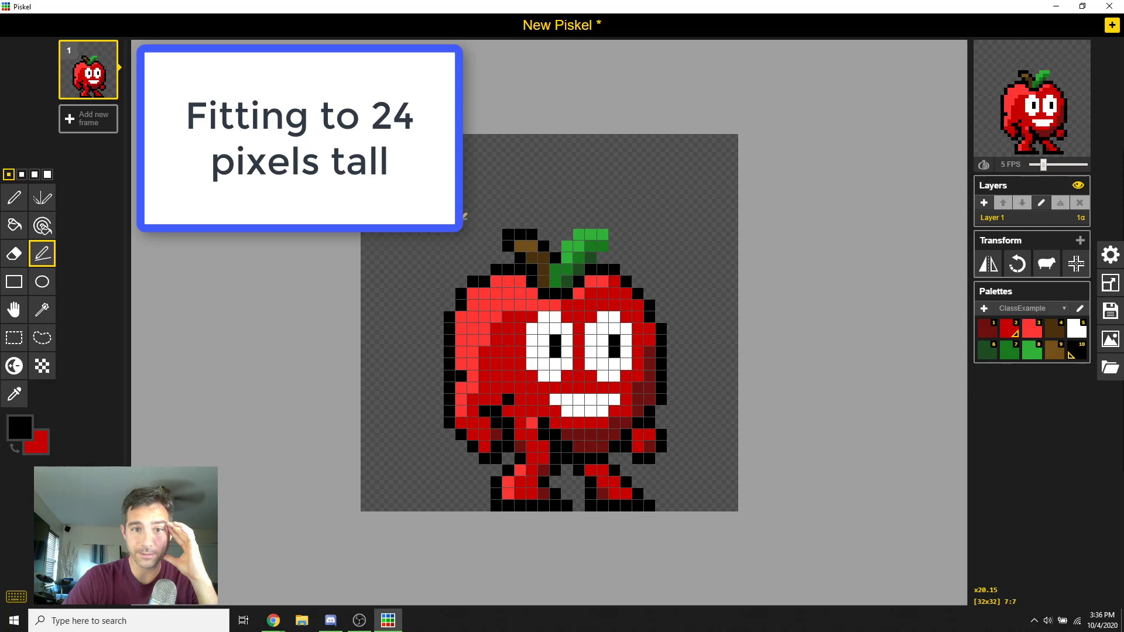
{"action": "mouse_move", "coordinate": [460, 220]}
{"action": "left_mouse_down"}
{"action": "mouse_move", "coordinate": [516, 224]}
{"action": "mouse_move", "coordinate": [484, 222]}
{"action": "left_mouse_up"}
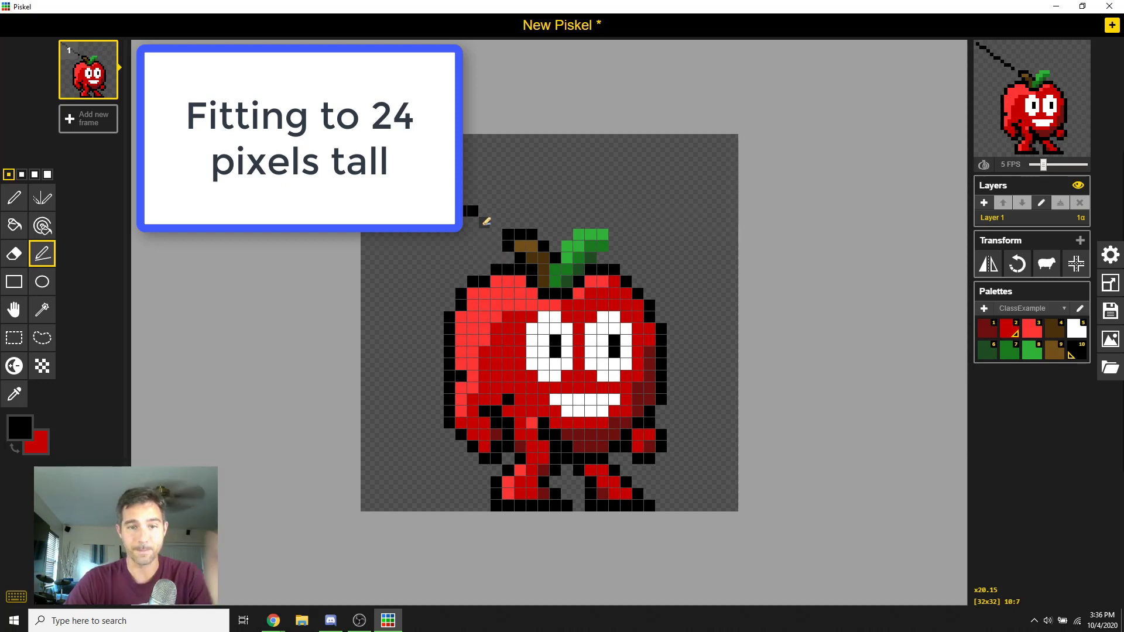
{"action": "key", "text": "e"}
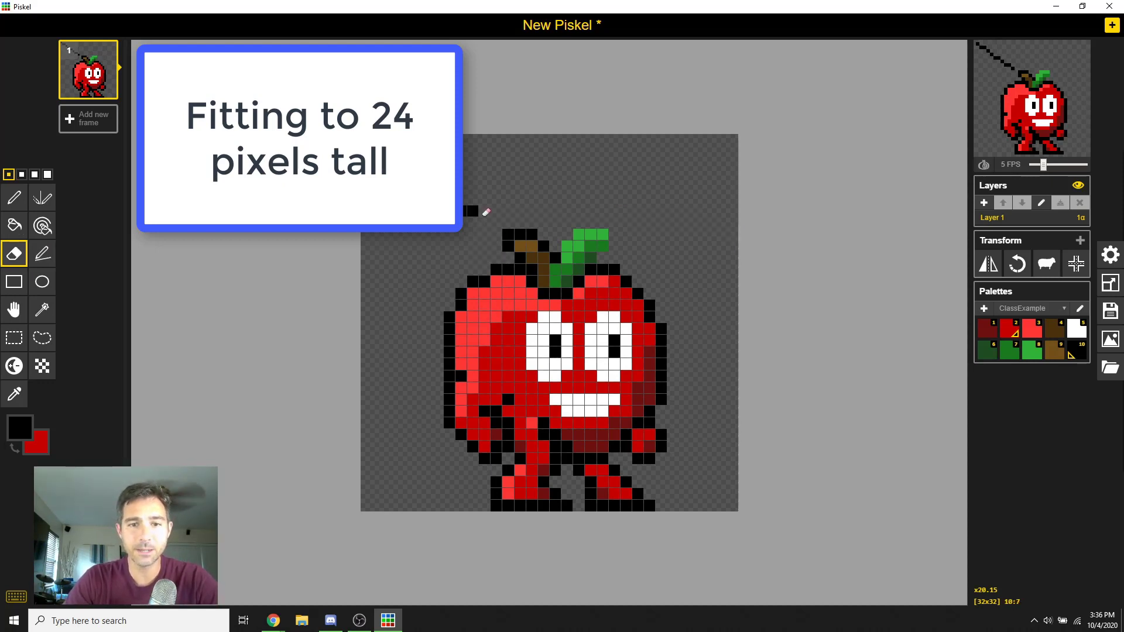
{"action": "left_click_drag", "start_coordinate": [484, 215], "coordinate": [436, 187]}
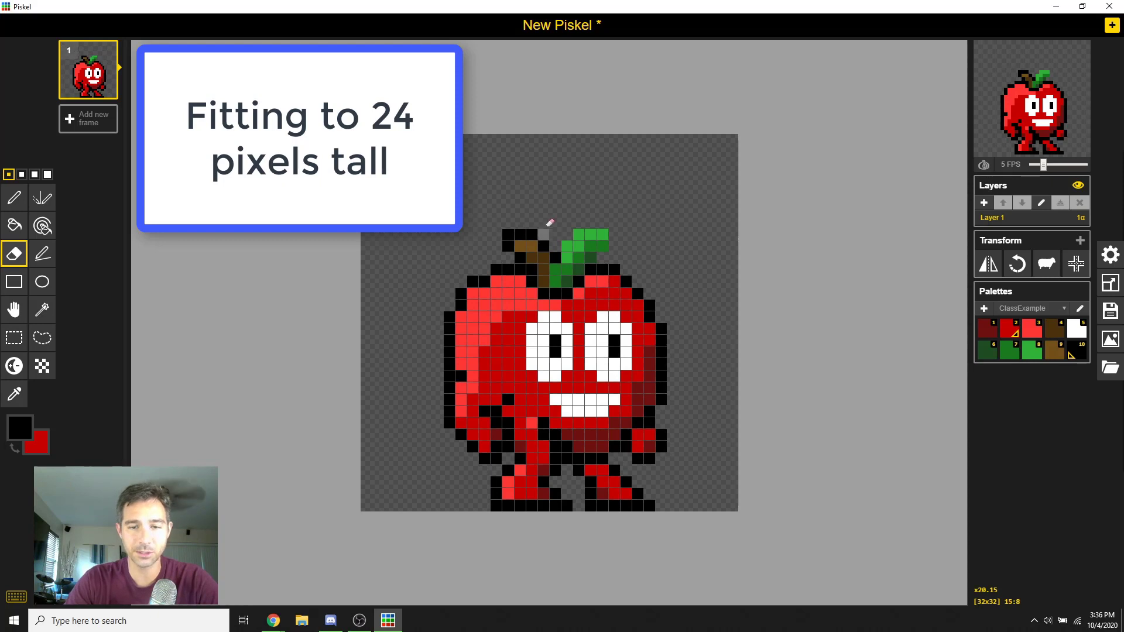
Shade the top of the body with dark red between the stem and the eyes, beneath the upper highlights
{"action": "key", "text": "o"}
{"action": "left_click", "coordinate": [651, 355]}
{"action": "key", "text": "p"}
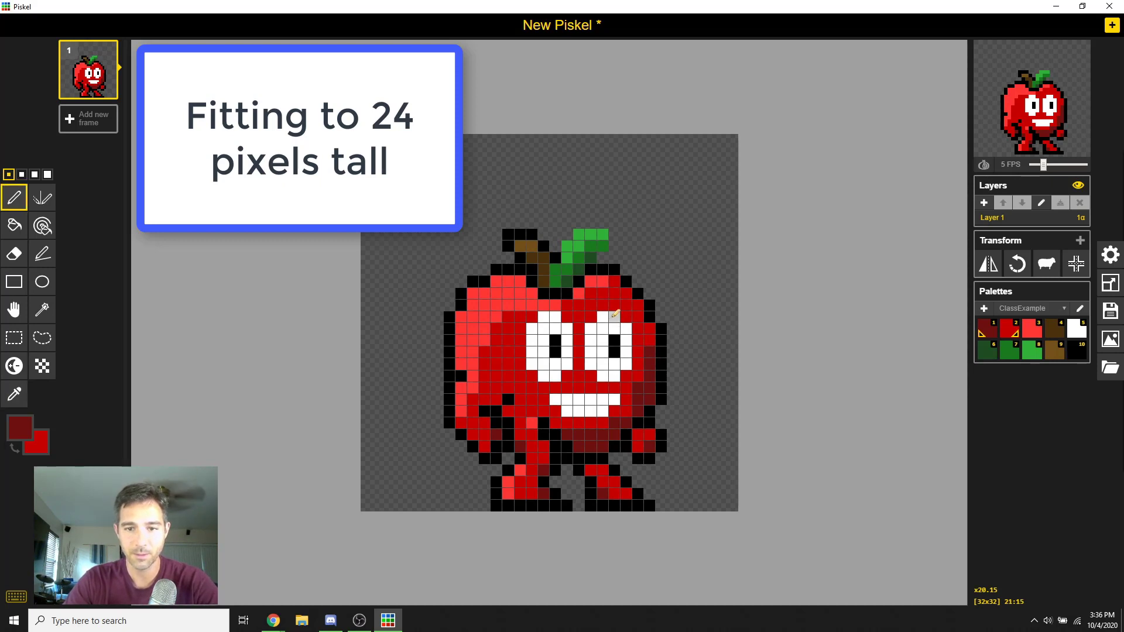
{"action": "left_click_drag", "start_coordinate": [614, 305], "coordinate": [599, 307]}
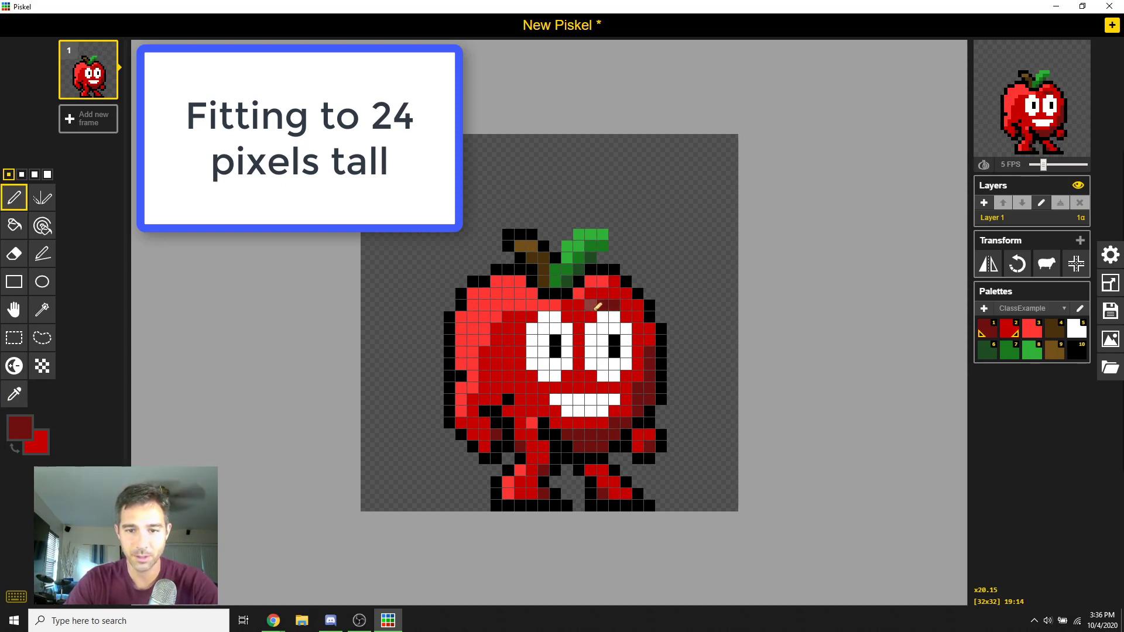
{"action": "left_click", "coordinate": [529, 317]}
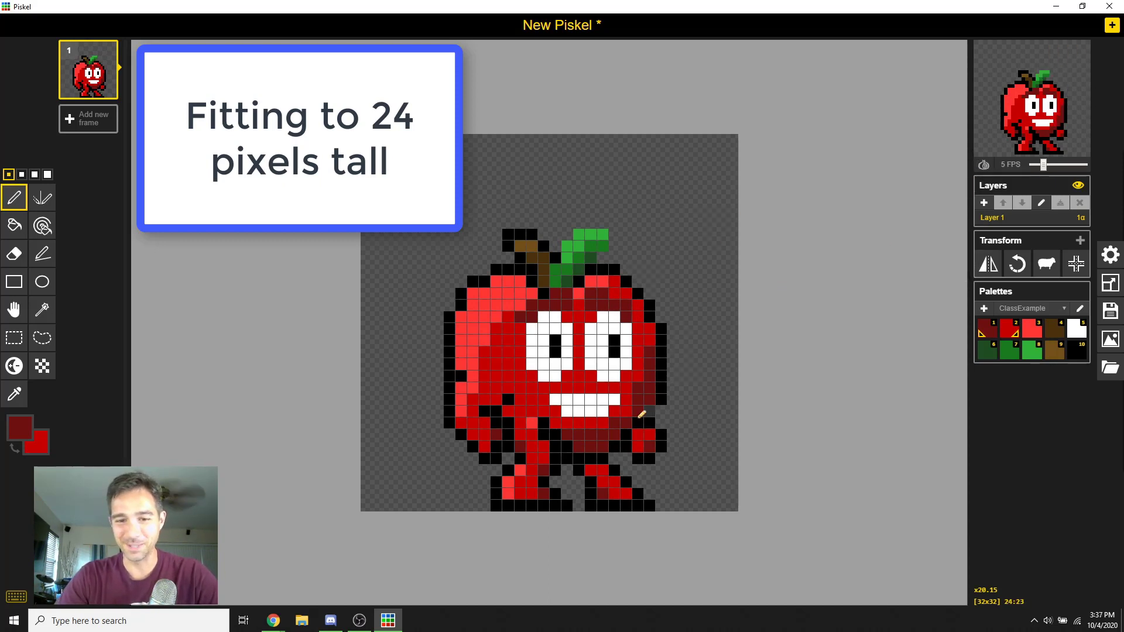
Paint the body's red over the inner highlight pixels on the left side, leaving a thin highlight along the outline
{"action": "key", "text": "o"}
{"action": "left_click", "coordinate": [501, 338]}
{"action": "key", "text": "p"}
{"action": "left_click_drag", "start_coordinate": [508, 305], "coordinate": [478, 342]}
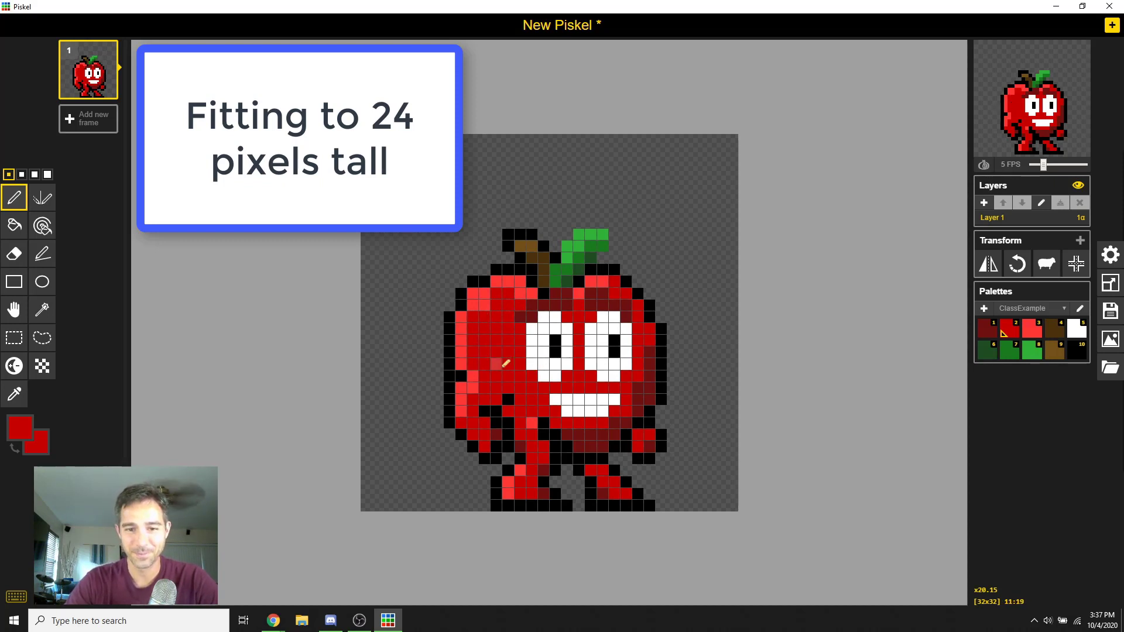
Add a black pixel diagonally above the notch in the left edge to extend the arm's crease
{"action": "key", "text": "o"}
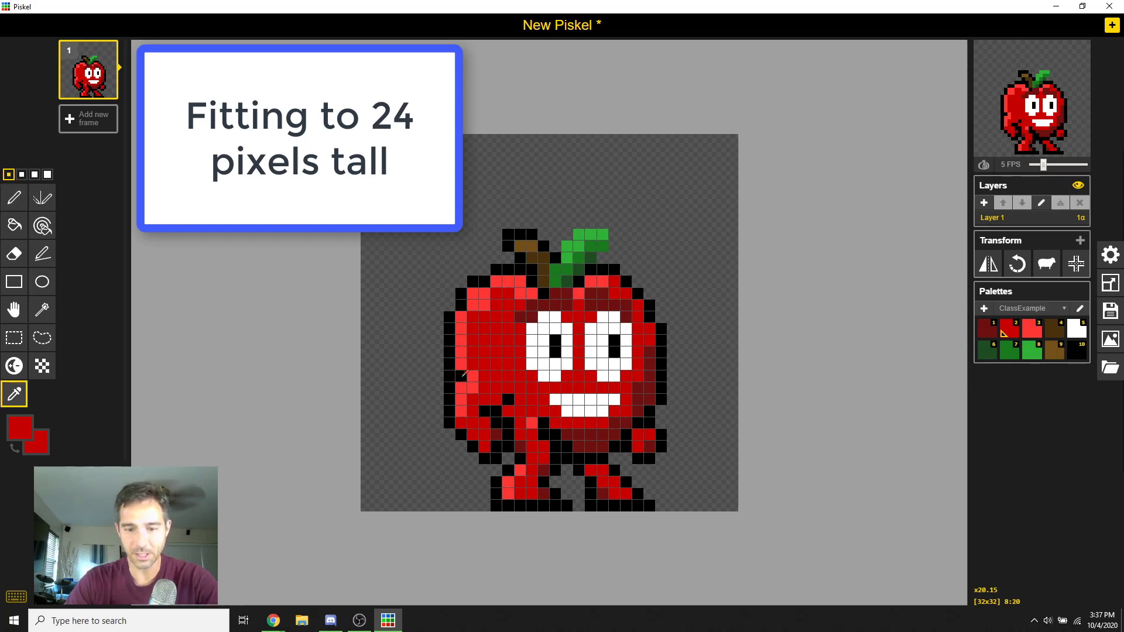
{"action": "left_click", "coordinate": [466, 373]}
{"action": "key", "text": "p"}
{"action": "left_click", "coordinate": [473, 364]}
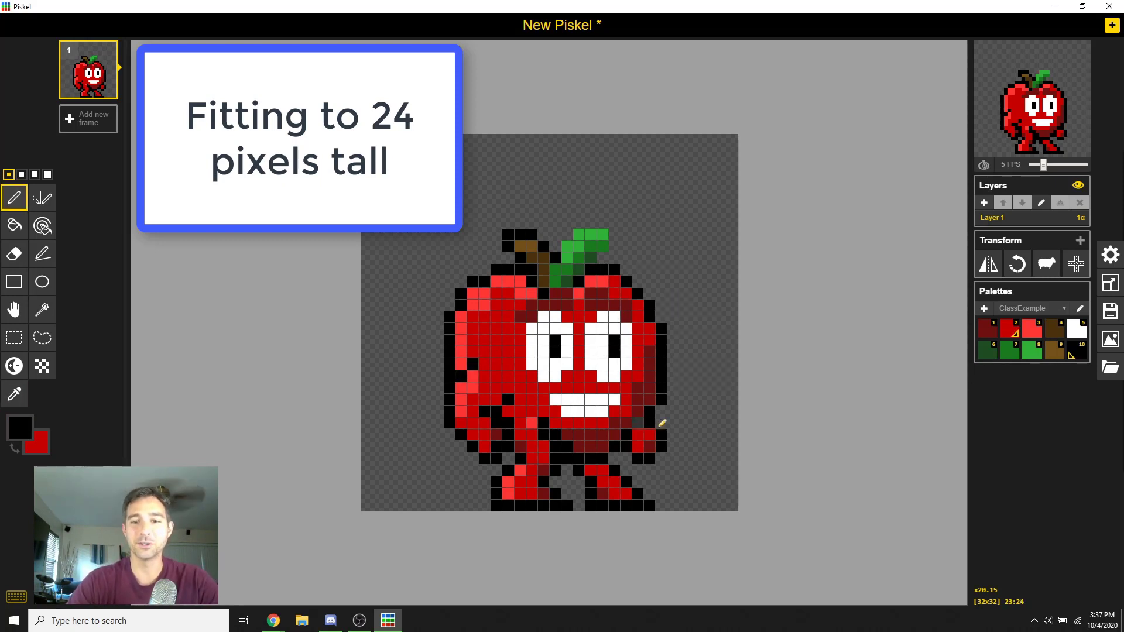
Outline the leaf in black, with its top edge level with the stem's top, and erase the stray pixels above it
{"action": "mouse_move", "coordinate": [1052, 155]}
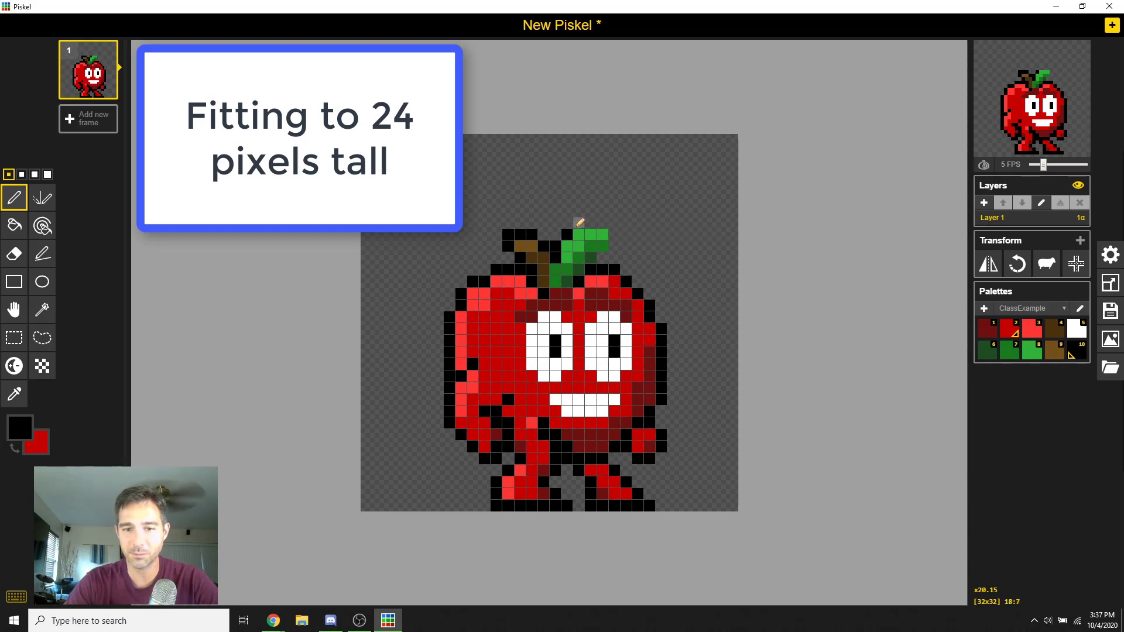
{"action": "left_click_drag", "start_coordinate": [579, 222], "coordinate": [602, 223]}
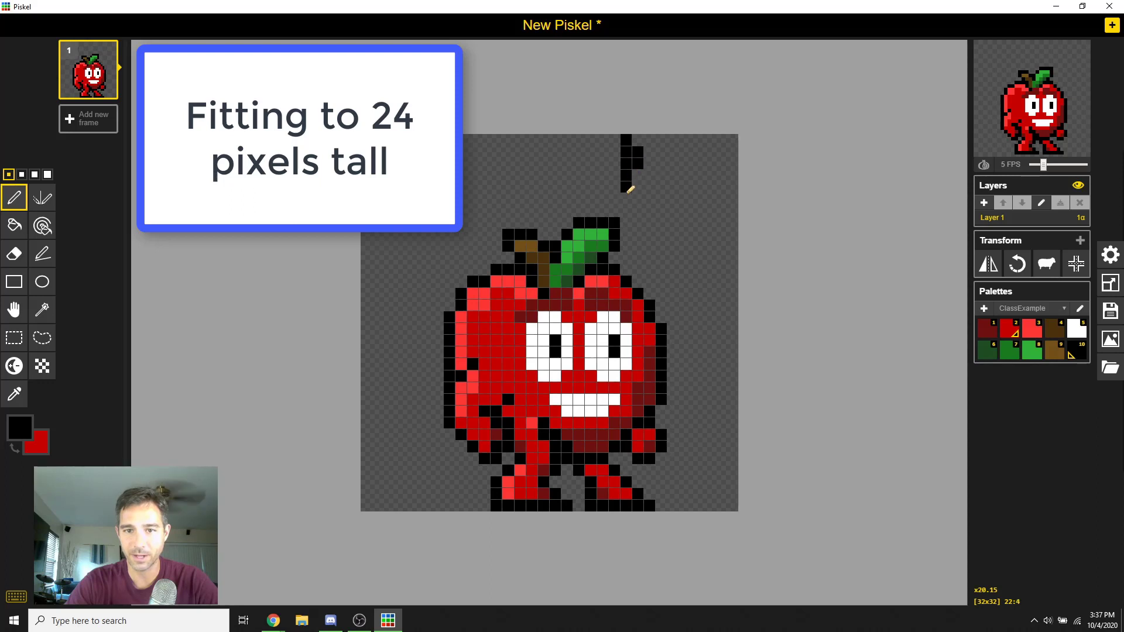
{"action": "mouse_move", "coordinate": [627, 208]}
{"action": "left_mouse_down"}
{"action": "mouse_move", "coordinate": [578, 232]}
{"action": "mouse_move", "coordinate": [632, 225]}
{"action": "mouse_move", "coordinate": [636, 134]}
{"action": "mouse_move", "coordinate": [633, 167]}
{"action": "mouse_move", "coordinate": [626, 133]}
{"action": "mouse_move", "coordinate": [626, 209]}
{"action": "mouse_move", "coordinate": [588, 221]}
{"action": "left_mouse_up"}
{"action": "key", "text": "e"}
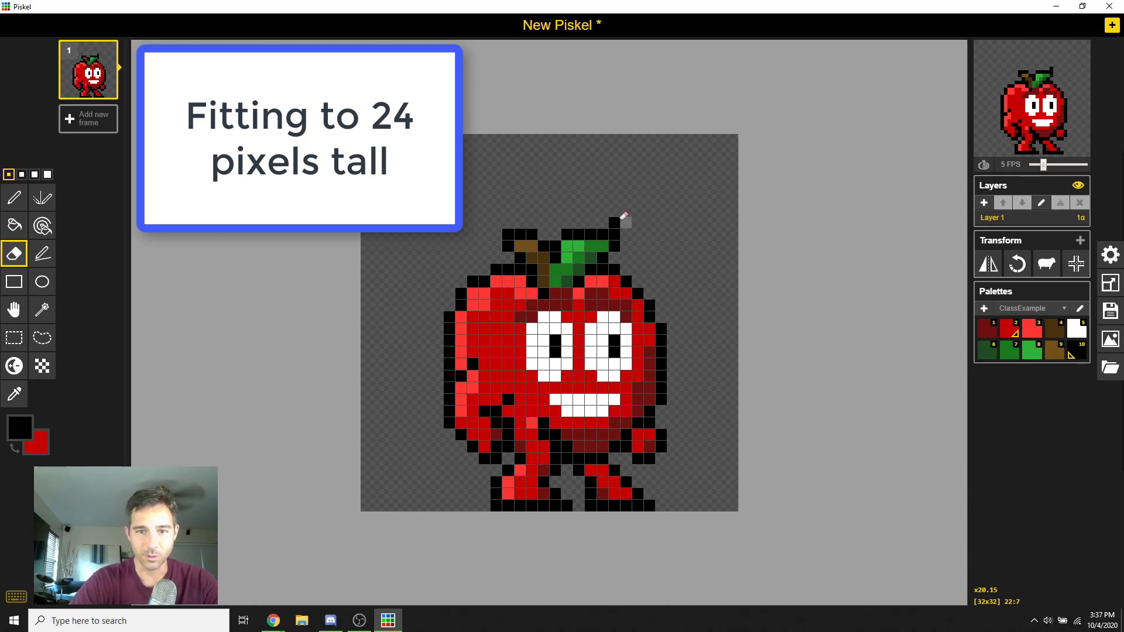
{"action": "left_click", "coordinate": [617, 223]}
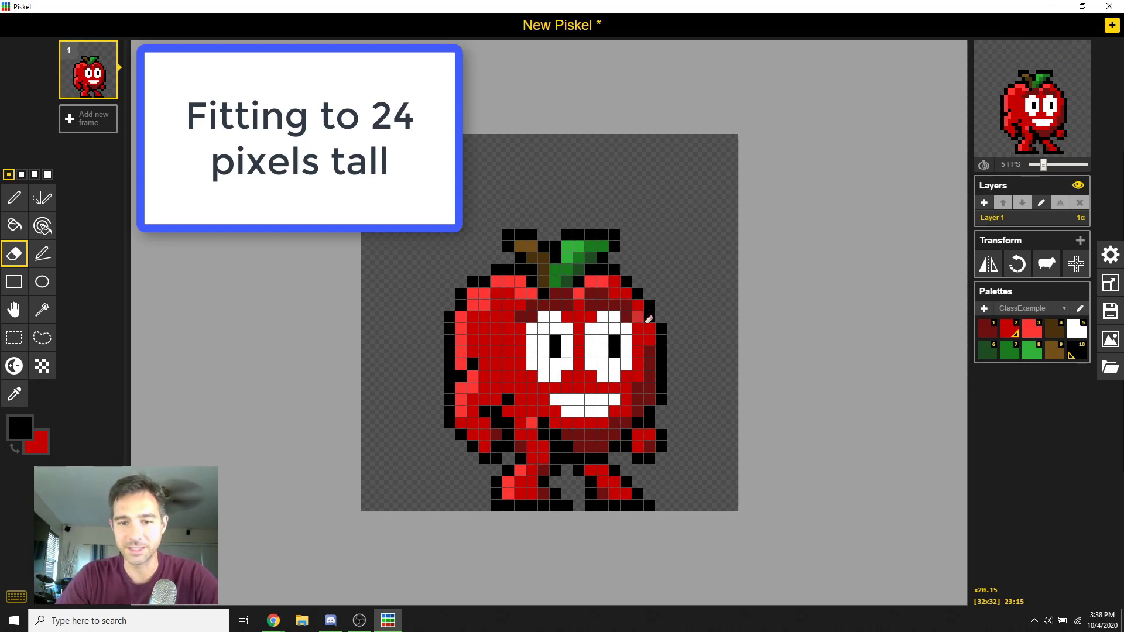
Erase the outermost toe pixel of both feet and pick the right foot's dark red as the drawing color
{"action": "left_click", "coordinate": [572, 505]}
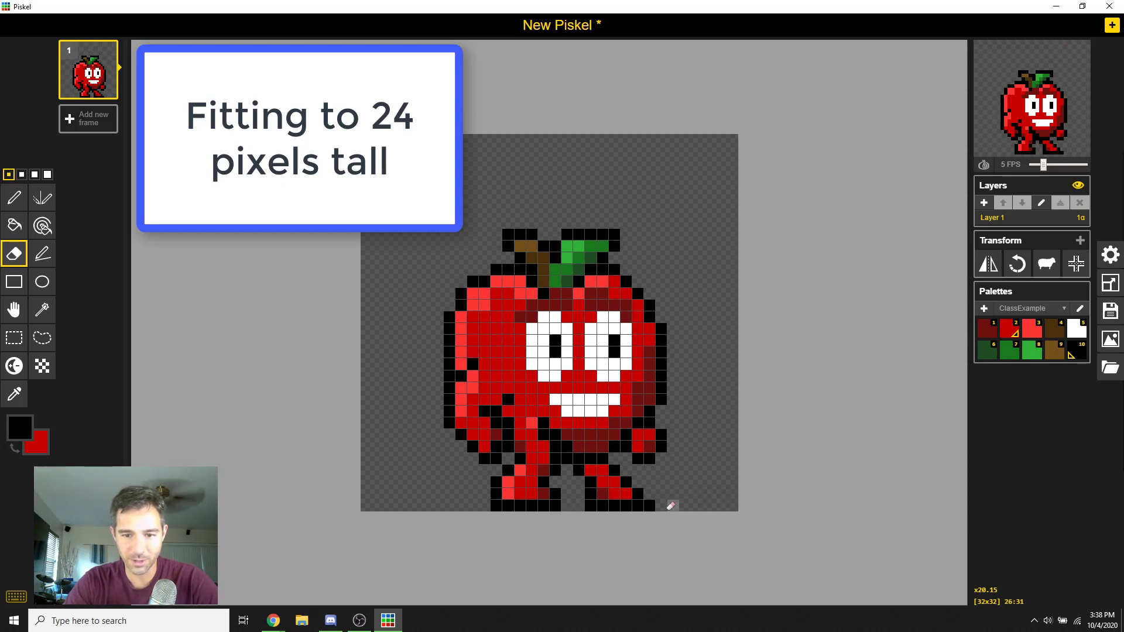
{"action": "left_click", "coordinate": [650, 506]}
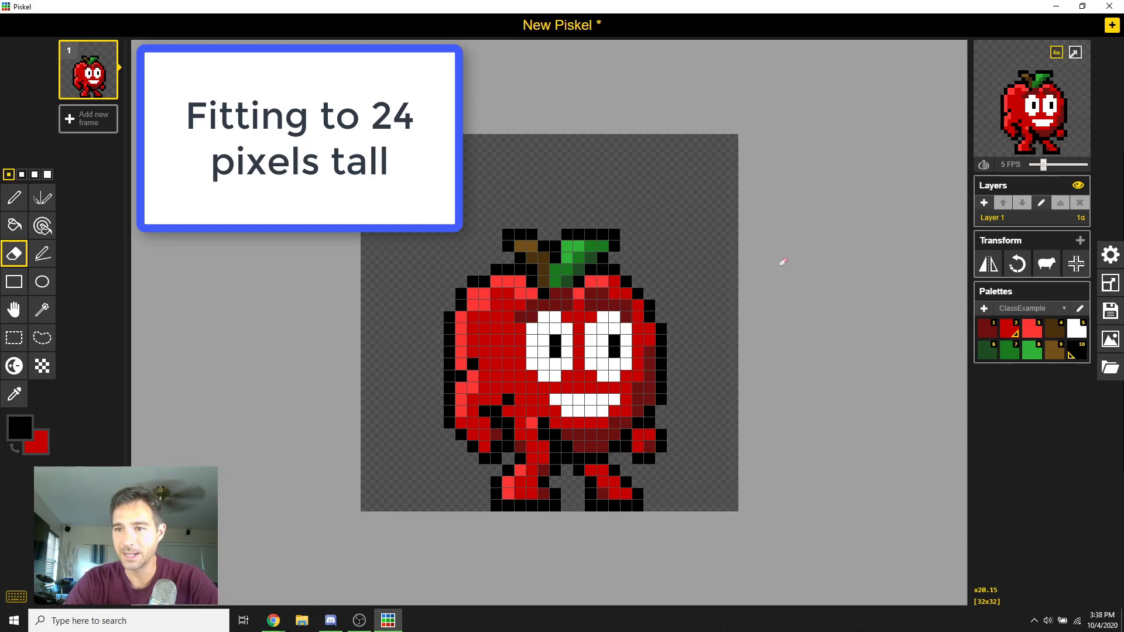
{"action": "key", "text": "o"}
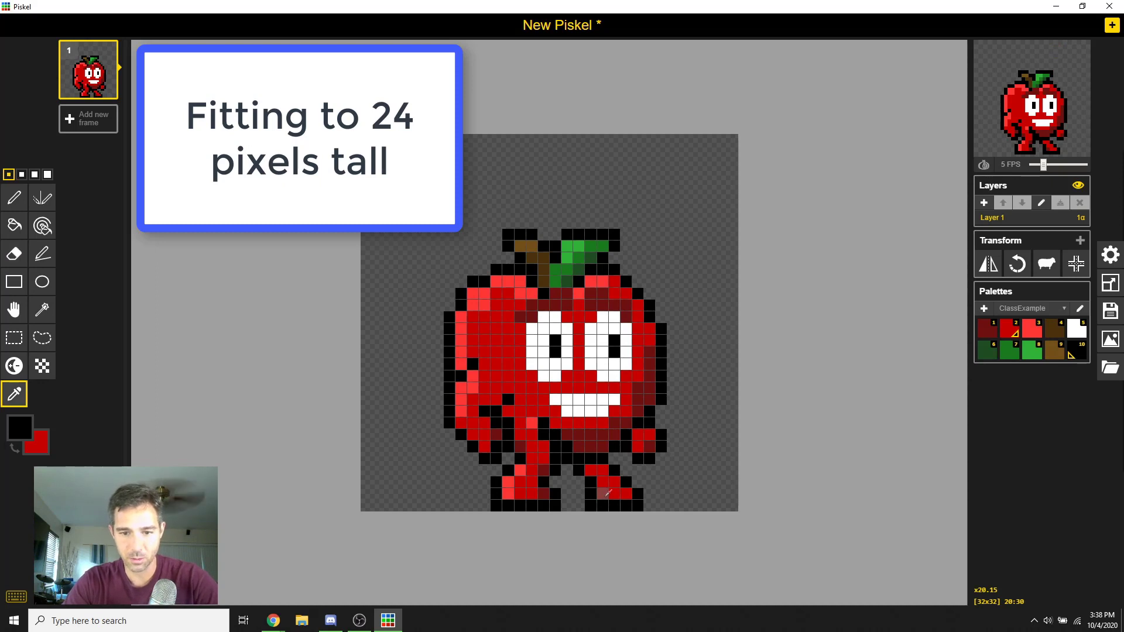
{"action": "left_click", "coordinate": [604, 493]}
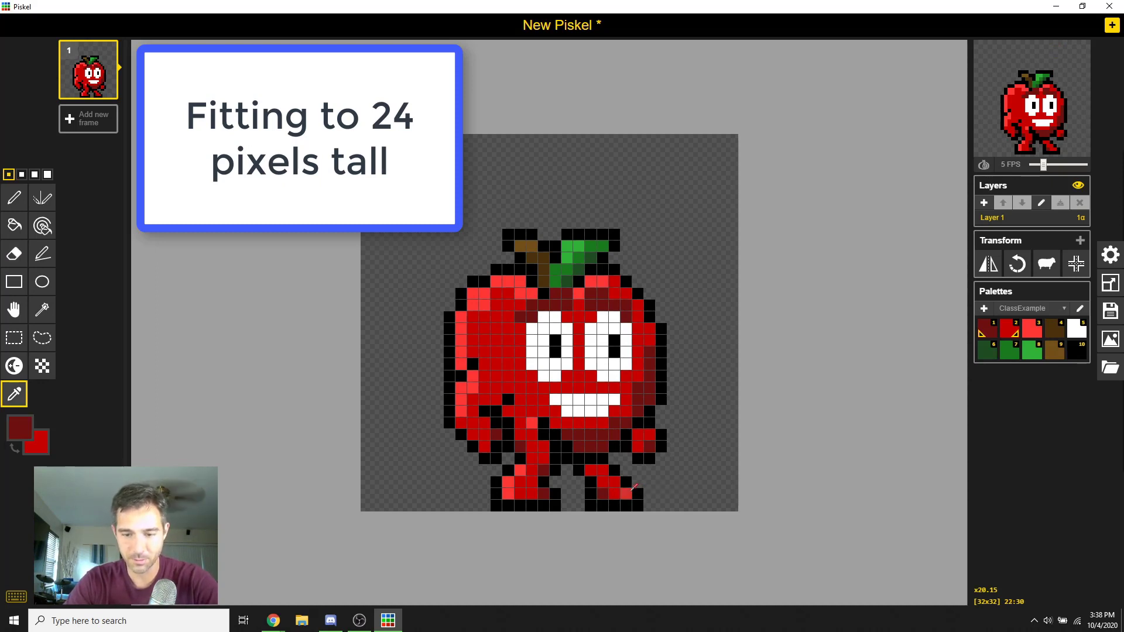
{"action": "key", "text": "p"}
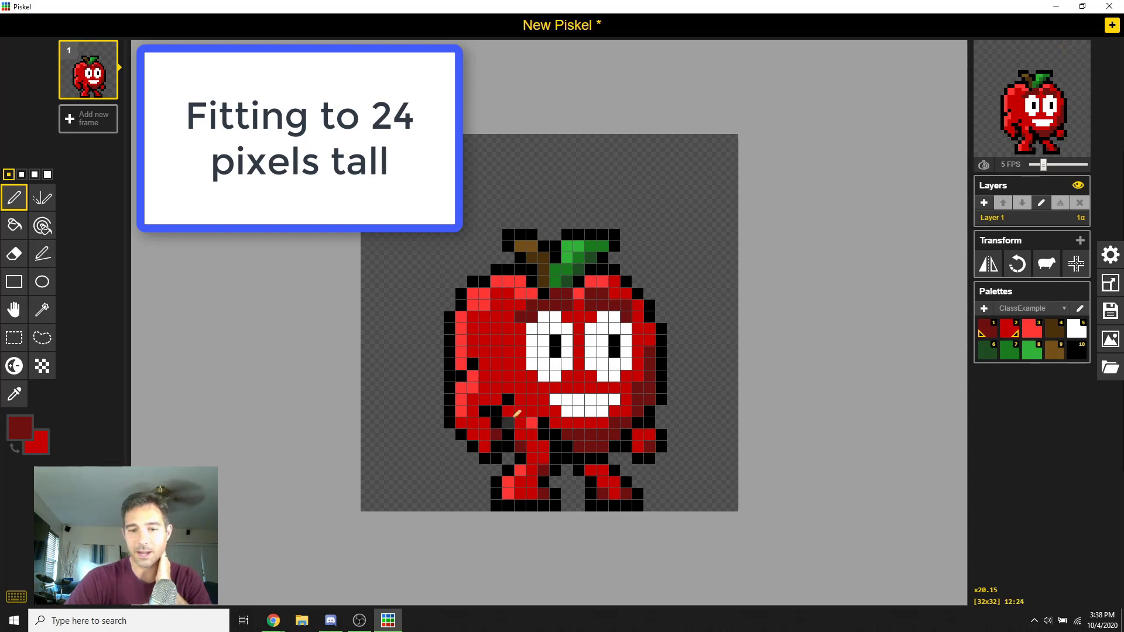
Try squaring off the right hand's lower outer corner with a black pixel
{"action": "key", "text": "o"}
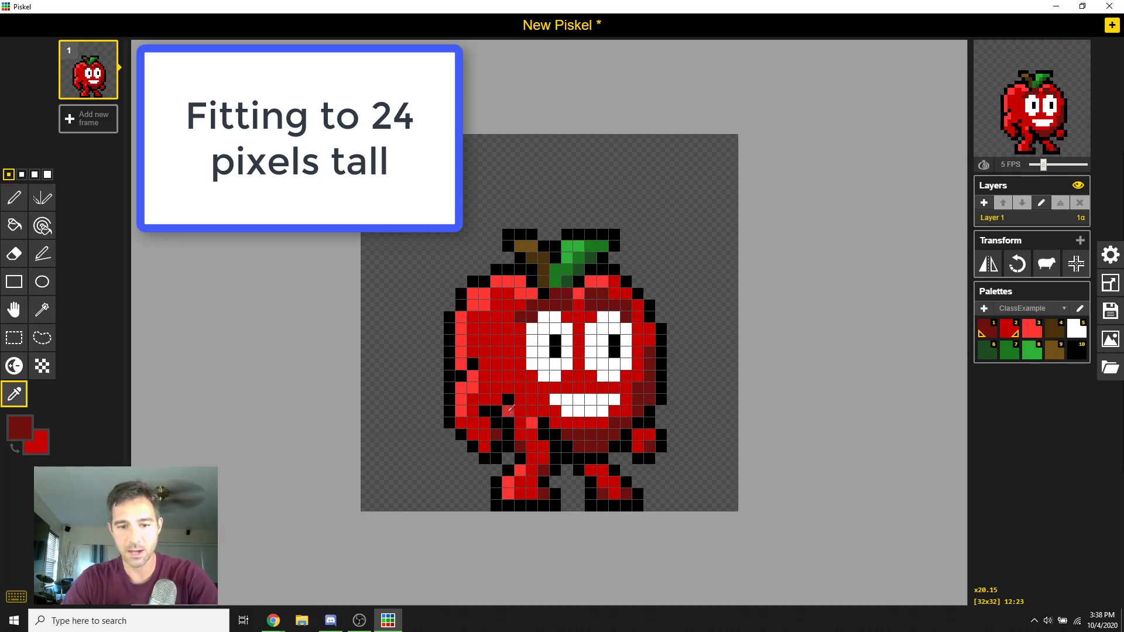
{"action": "left_click", "coordinate": [509, 409]}
{"action": "key", "text": "p"}
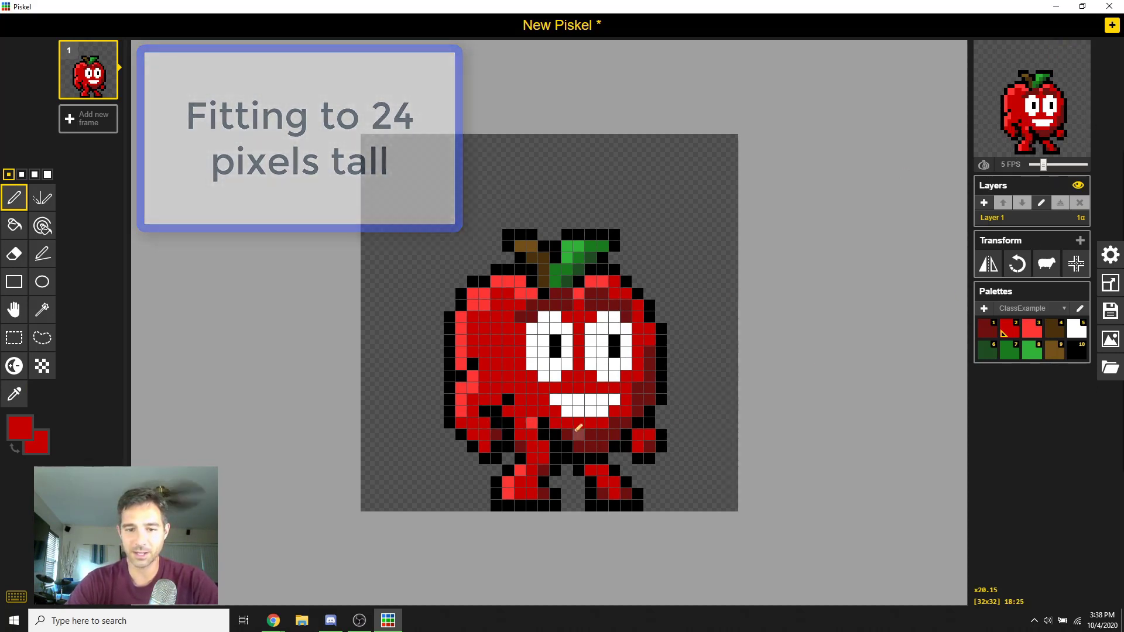
{"action": "left_click", "coordinate": [661, 451], "text": "alt"}
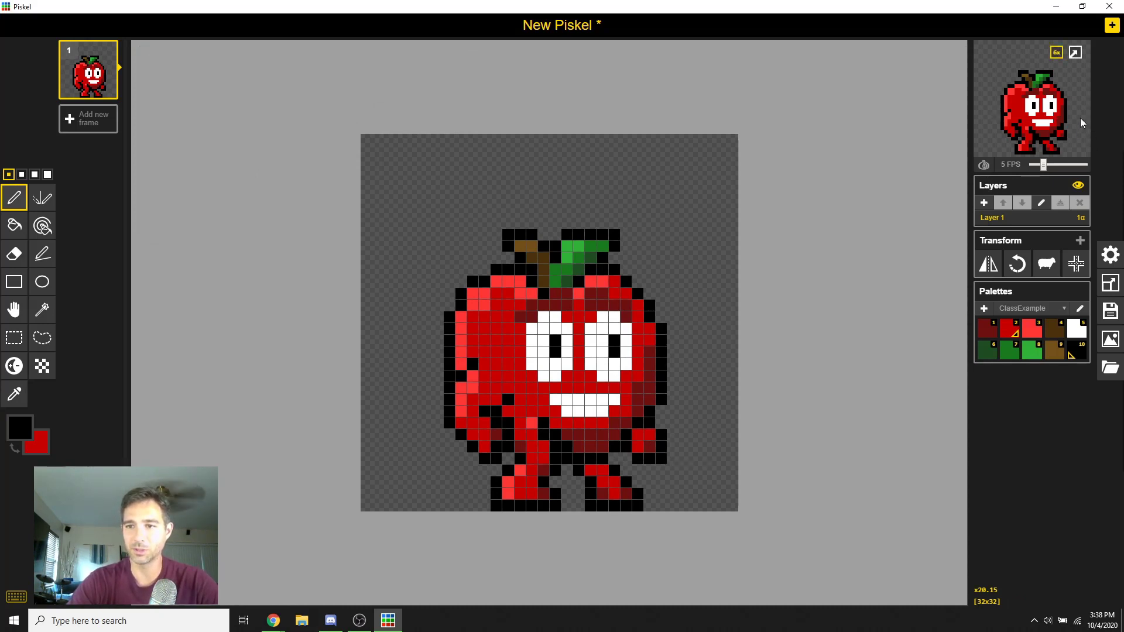
{"action": "key", "text": "e"}
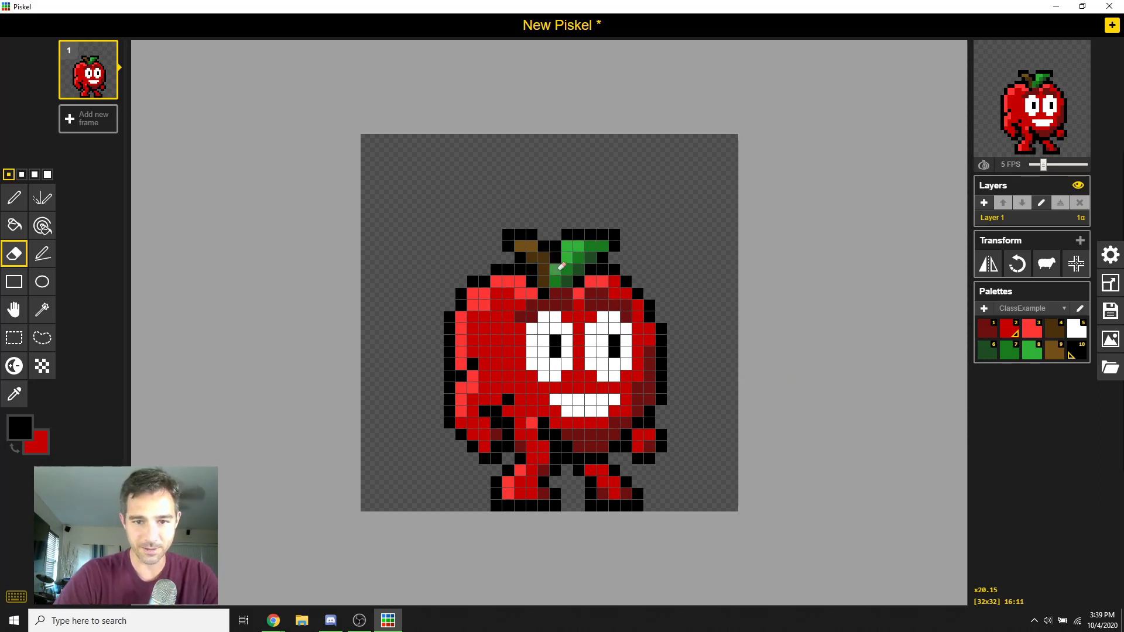
Extend the leaf's light green highlight down toward the stem
{"action": "key", "text": "o"}
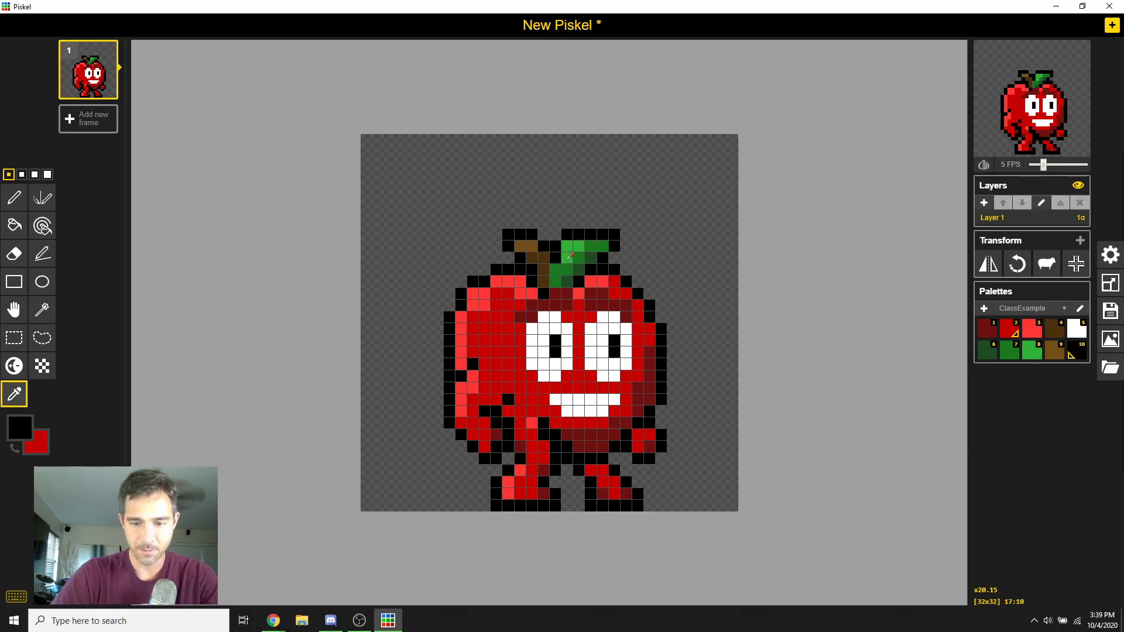
{"action": "left_click", "coordinate": [571, 255]}
{"action": "key", "text": "p"}
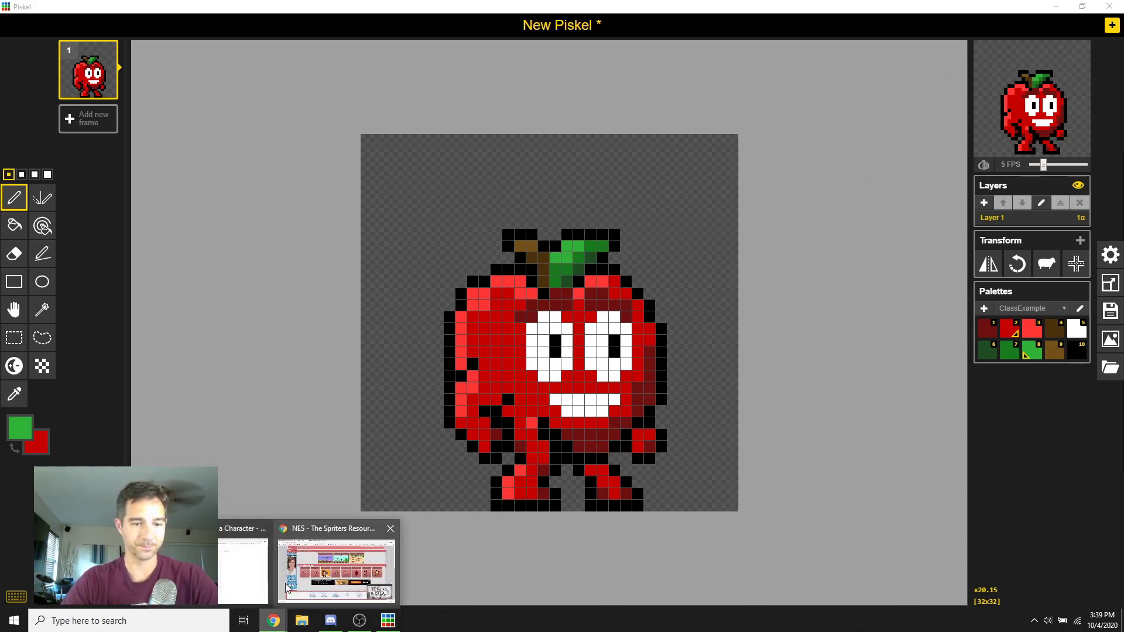
Switch to Chrome and review the rubric and filename requirement on the Q1W8 - Creating a Character assignment page
{"action": "left_click", "coordinate": [274, 621]}
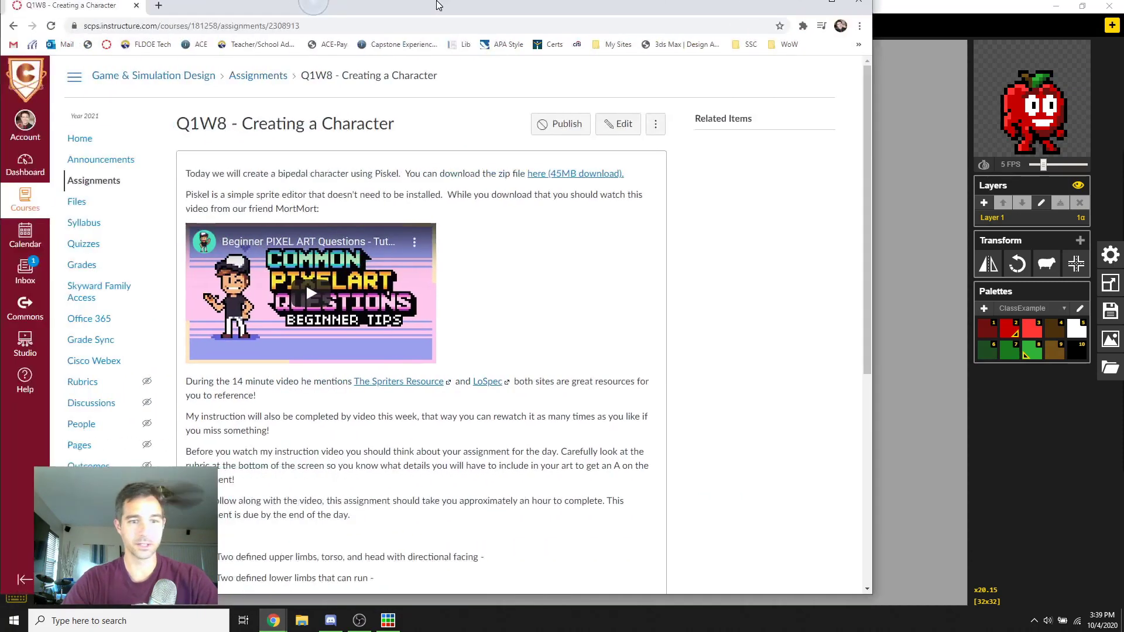
{"action": "scroll", "coordinate": [396, 380], "scroll_direction": "down", "scroll_amount": 1}
{"action": "scroll", "coordinate": [396, 380], "scroll_direction": "down", "scroll_amount": 5}
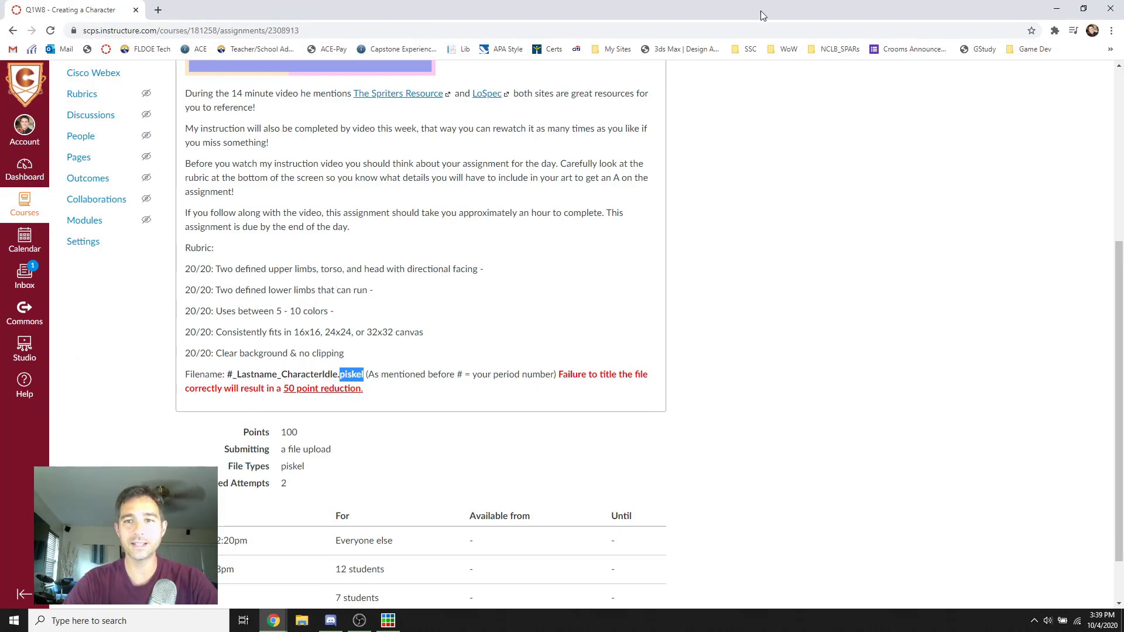
{"action": "left_click_drag", "start_coordinate": [760, 10], "coordinate": [0, 37]}
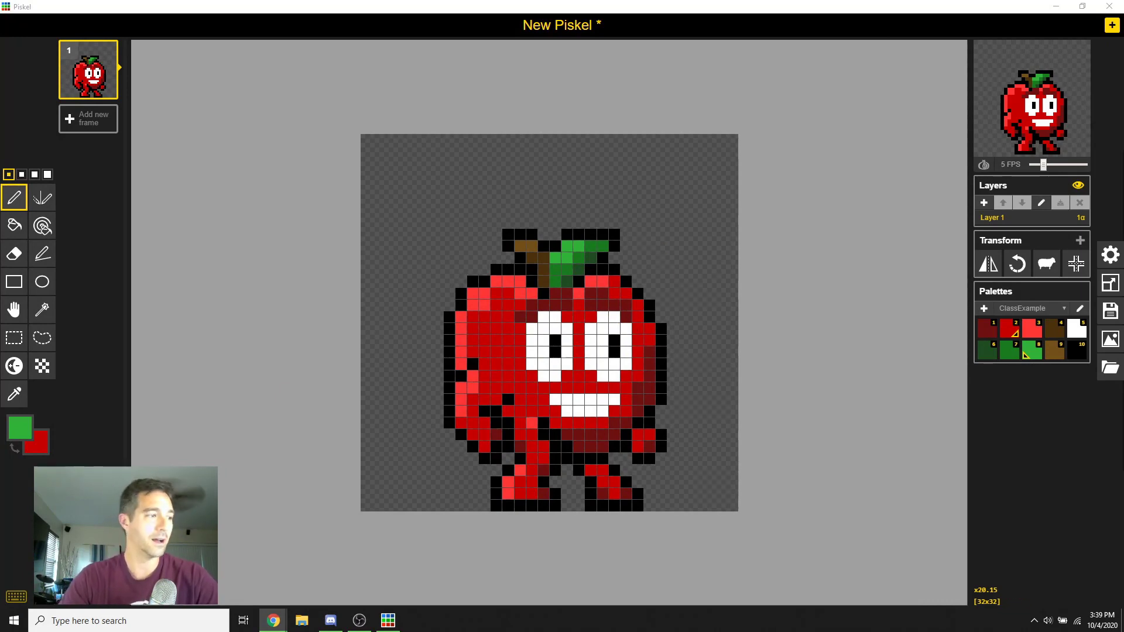
Switch to Chrome to compare the character with the assignment rubric, highlight the 16x16 canvas size, and return to Piskel
{"action": "key", "text": "alt+Tab"}
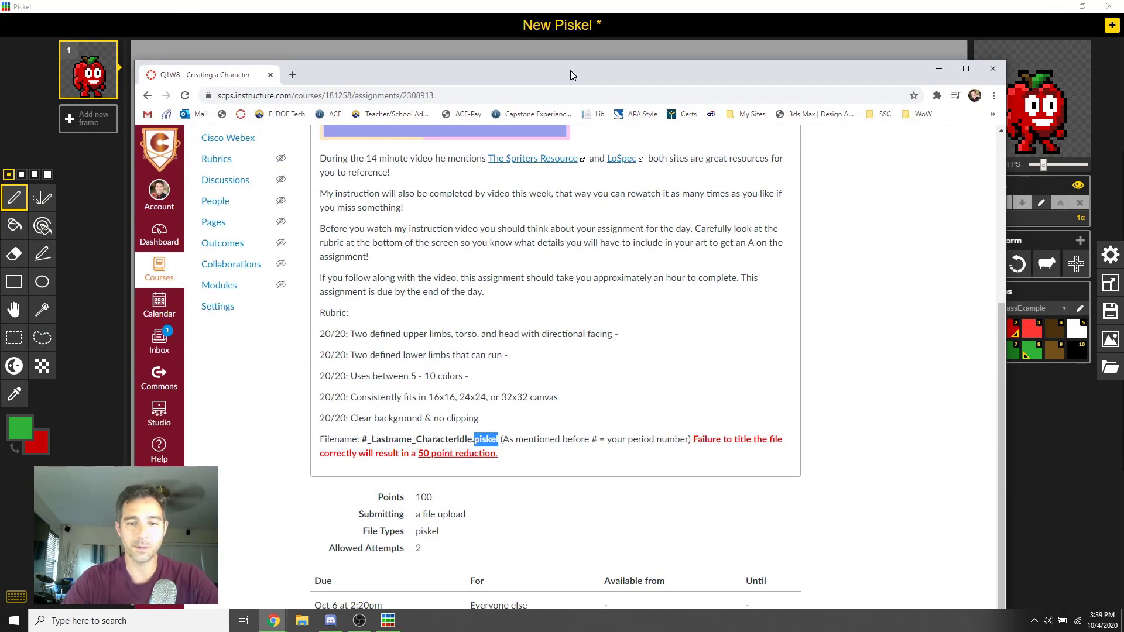
{"action": "double_click", "coordinate": [570, 70]}
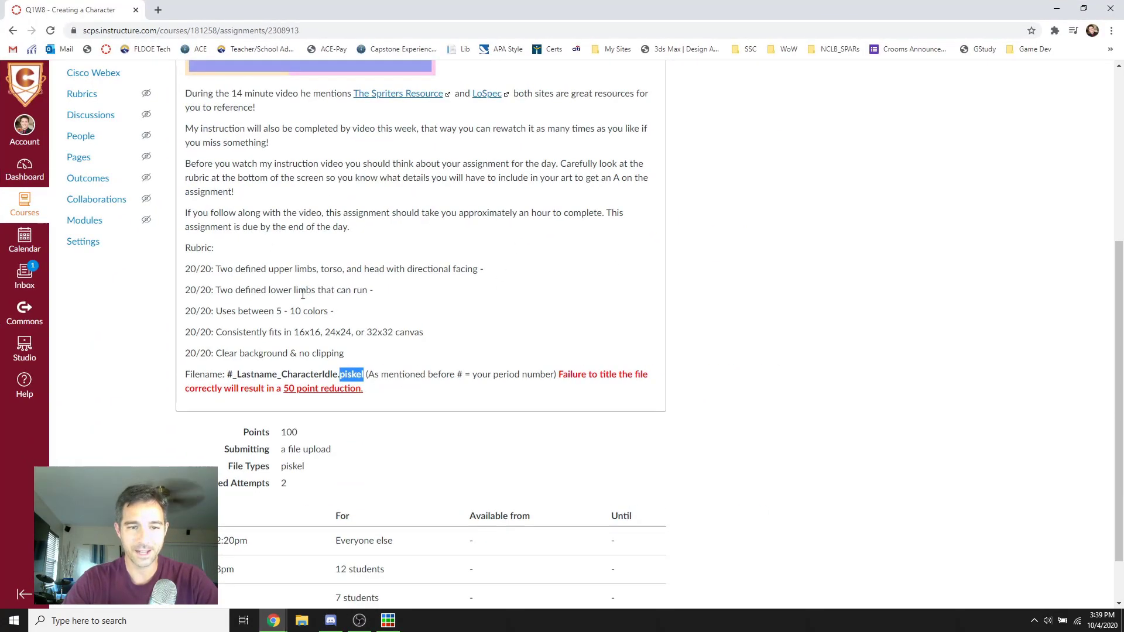
{"action": "left_click_drag", "start_coordinate": [623, 4], "coordinate": [2, 166]}
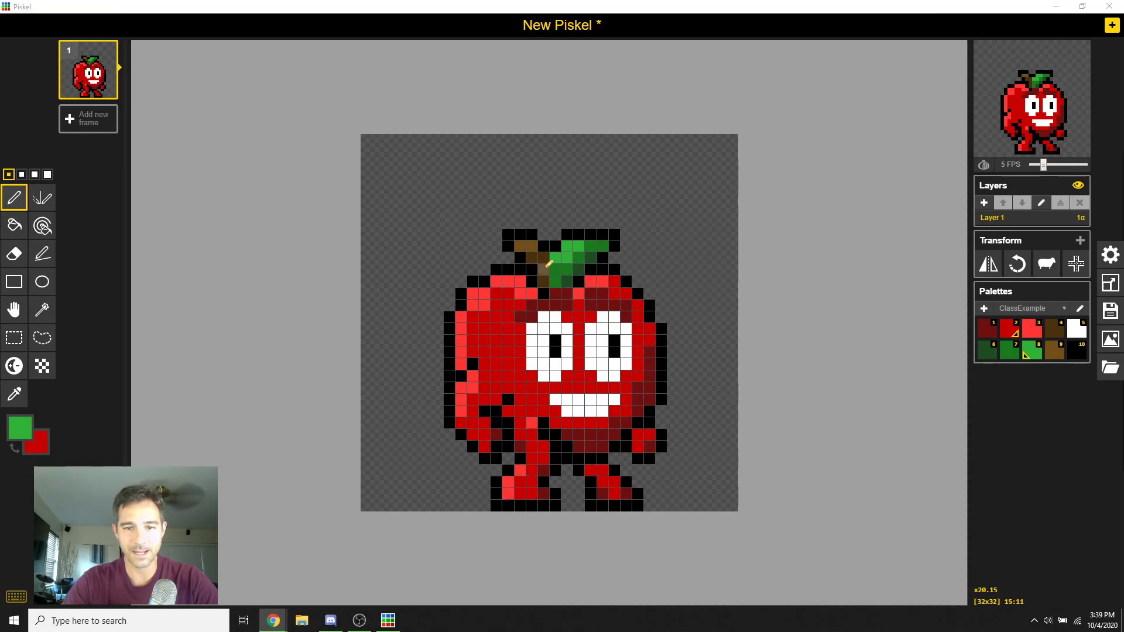
{"action": "left_click_drag", "start_coordinate": [1, 93], "coordinate": [595, 55]}
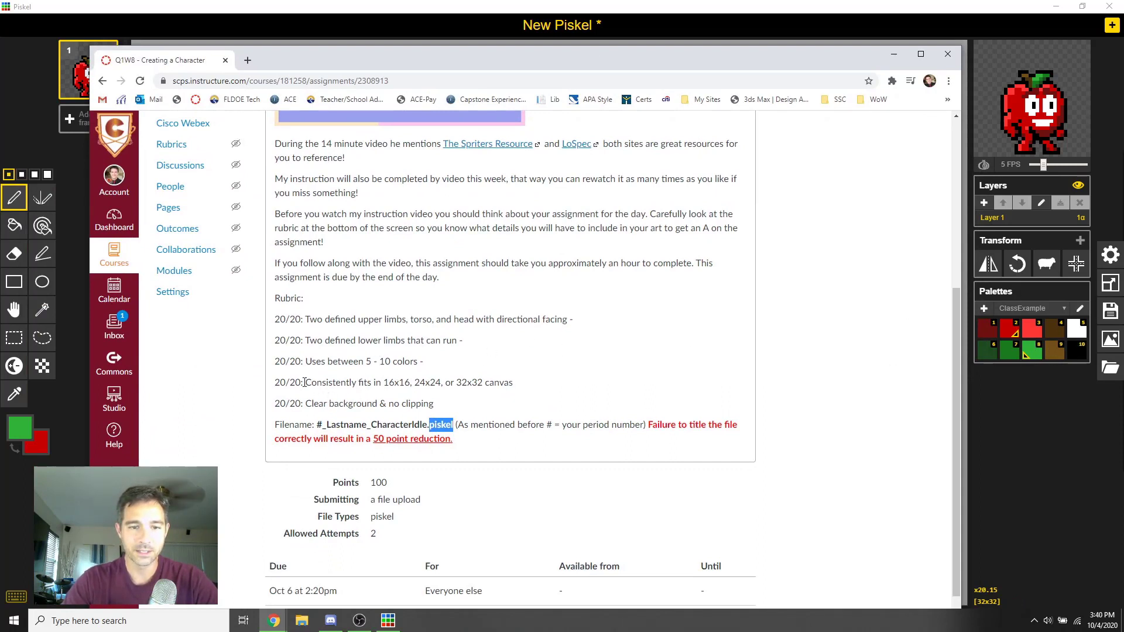
{"action": "mouse_move", "coordinate": [415, 383]}
{"action": "left_mouse_down"}
{"action": "mouse_move", "coordinate": [442, 381]}
{"action": "mouse_move", "coordinate": [412, 381]}
{"action": "left_mouse_up"}
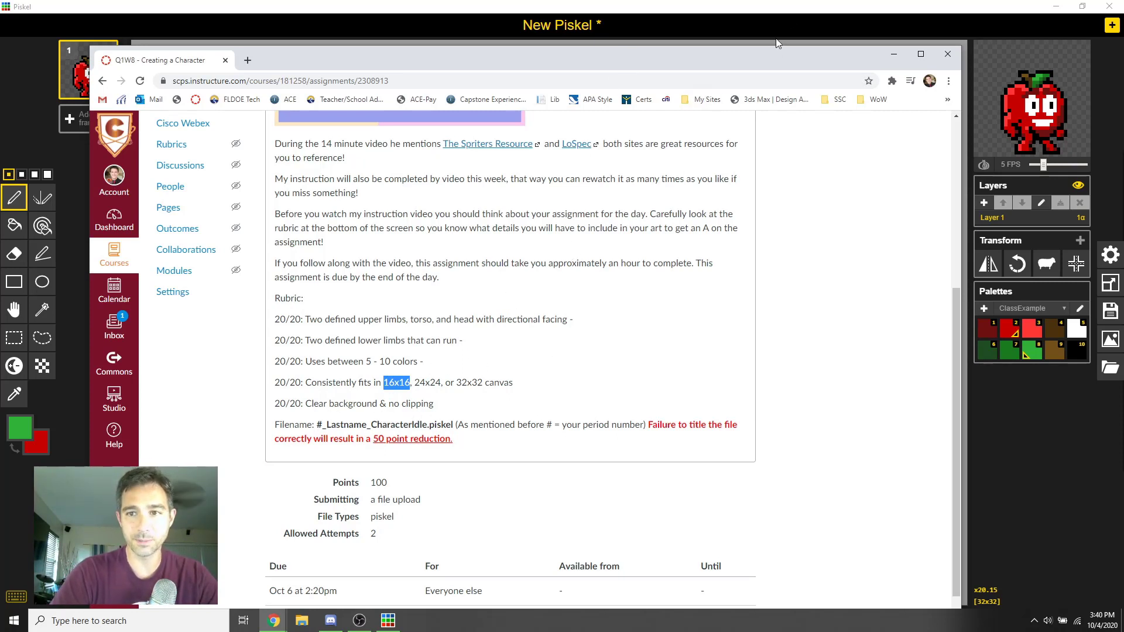
{"action": "left_click_drag", "start_coordinate": [754, 58], "coordinate": [0, 58]}
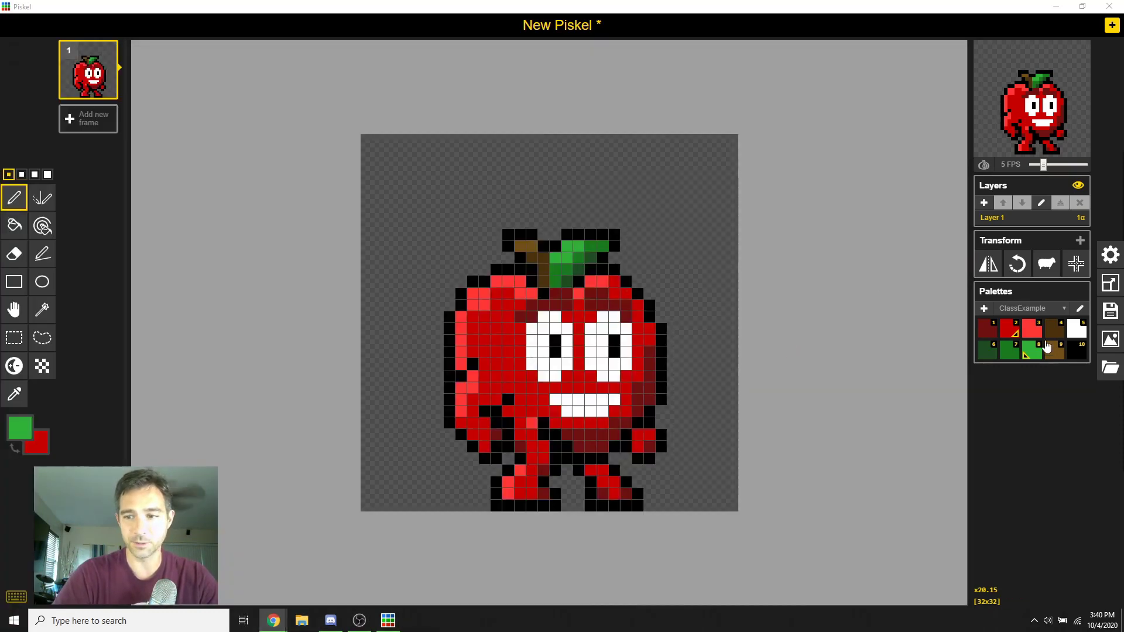
Try adding light red eyelids across the top pixel rows of both eyes and view the sprite at a smaller scale
{"action": "left_click", "coordinate": [1032, 328]}
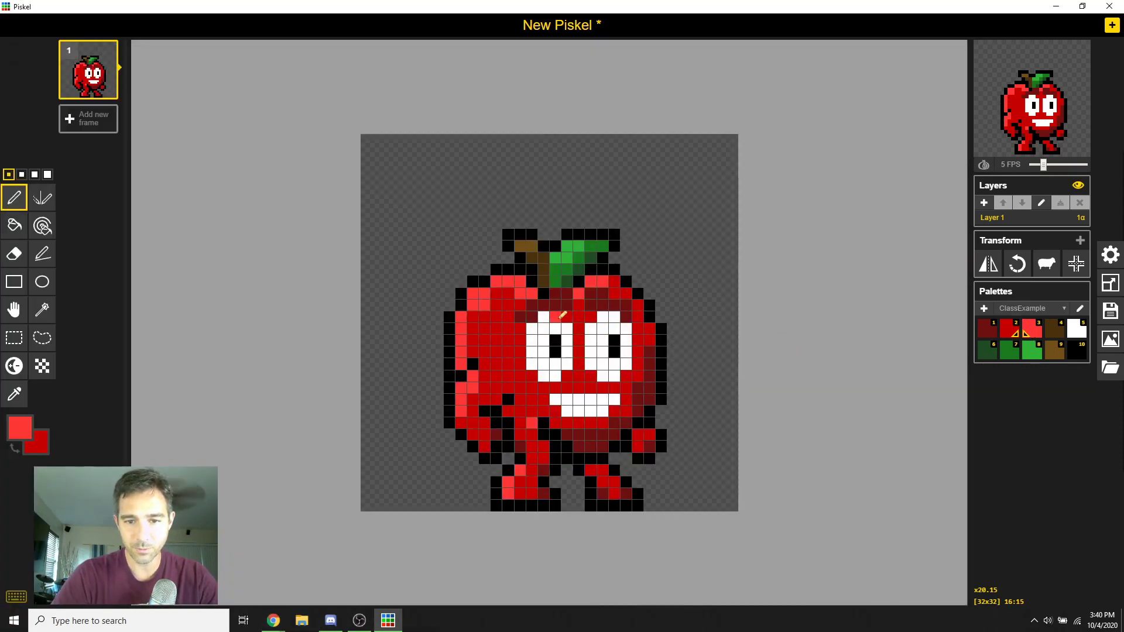
{"action": "mouse_move", "coordinate": [560, 319]}
{"action": "left_mouse_down"}
{"action": "mouse_move", "coordinate": [563, 328]}
{"action": "mouse_move", "coordinate": [543, 326]}
{"action": "mouse_move", "coordinate": [549, 316]}
{"action": "mouse_move", "coordinate": [591, 327]}
{"action": "mouse_move", "coordinate": [614, 319]}
{"action": "left_mouse_up"}
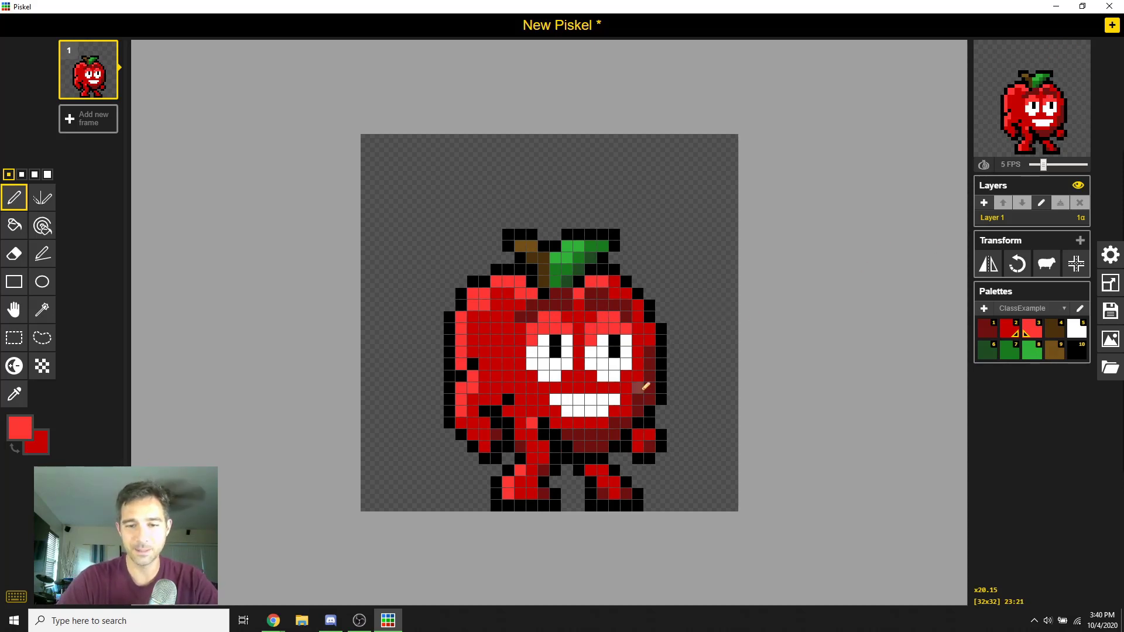
{"action": "scroll", "coordinate": [632, 386], "scroll_direction": "down", "scroll_amount": 4}
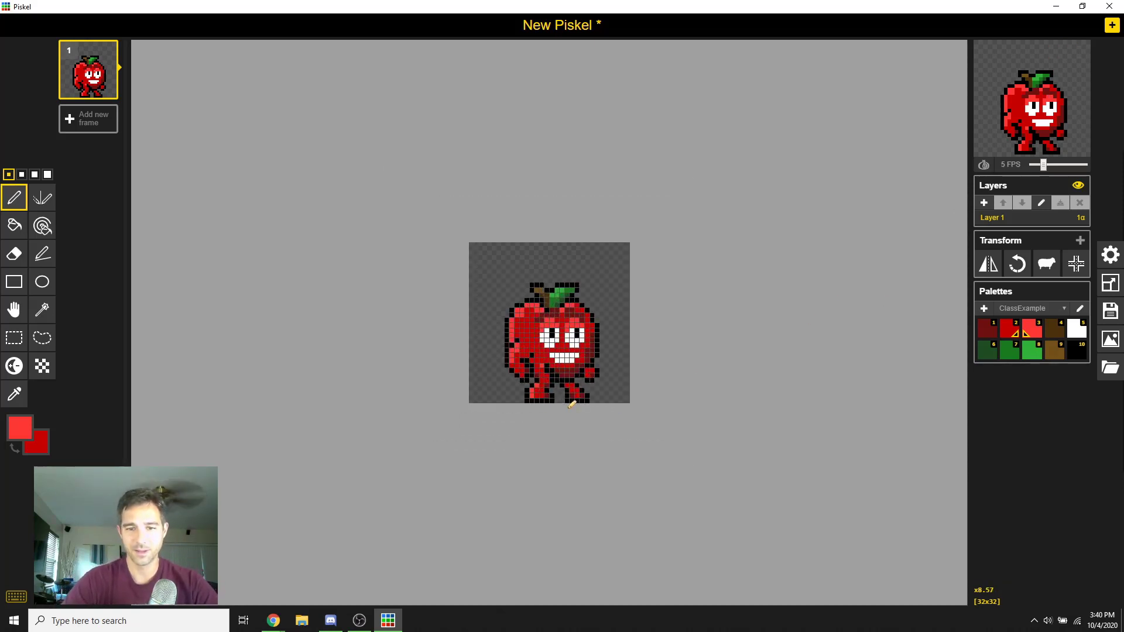
{"action": "scroll", "coordinate": [571, 404], "scroll_direction": "down", "scroll_amount": 2}
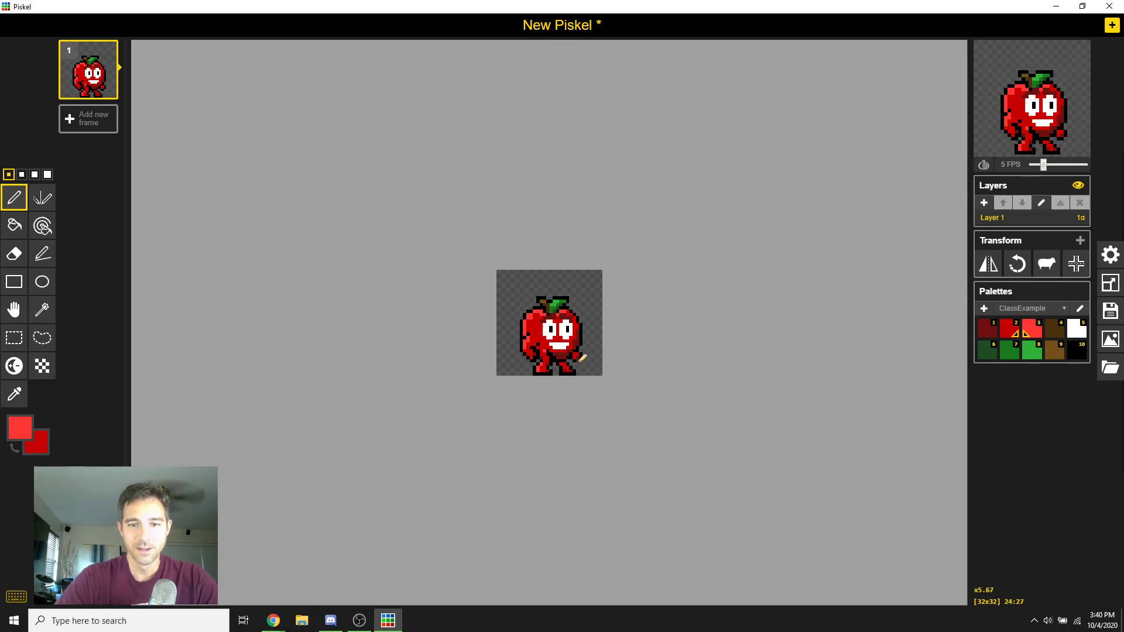
{"action": "scroll", "coordinate": [586, 335], "scroll_direction": "up", "scroll_amount": 4}
{"action": "scroll", "coordinate": [574, 346], "scroll_direction": "up", "scroll_amount": 4}
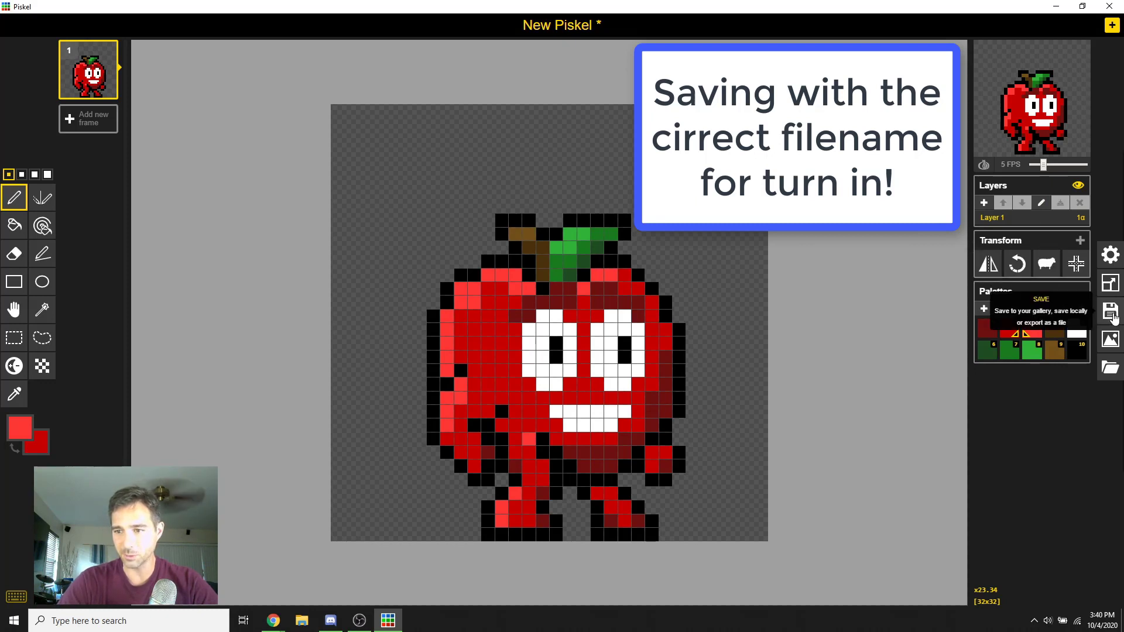
Set the sprite's title to #_Lastname_CharacterIdle in the save settings
{"action": "left_click", "coordinate": [1110, 312]}
{"action": "left_click", "coordinate": [1029, 198]}
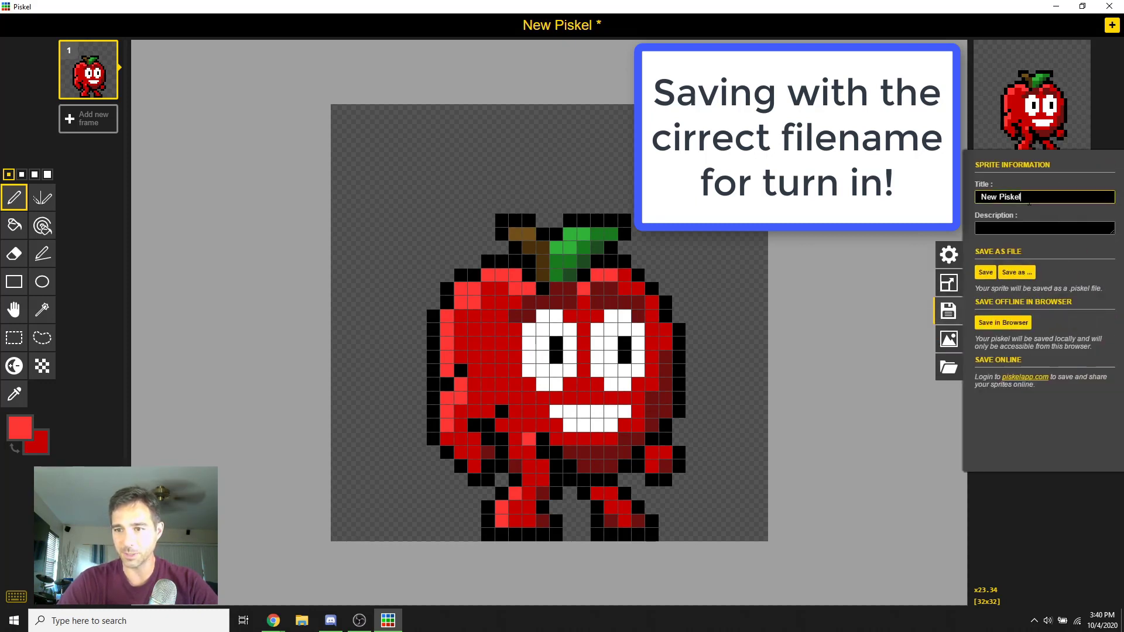
{"action": "key", "text": "ctrl+a"}
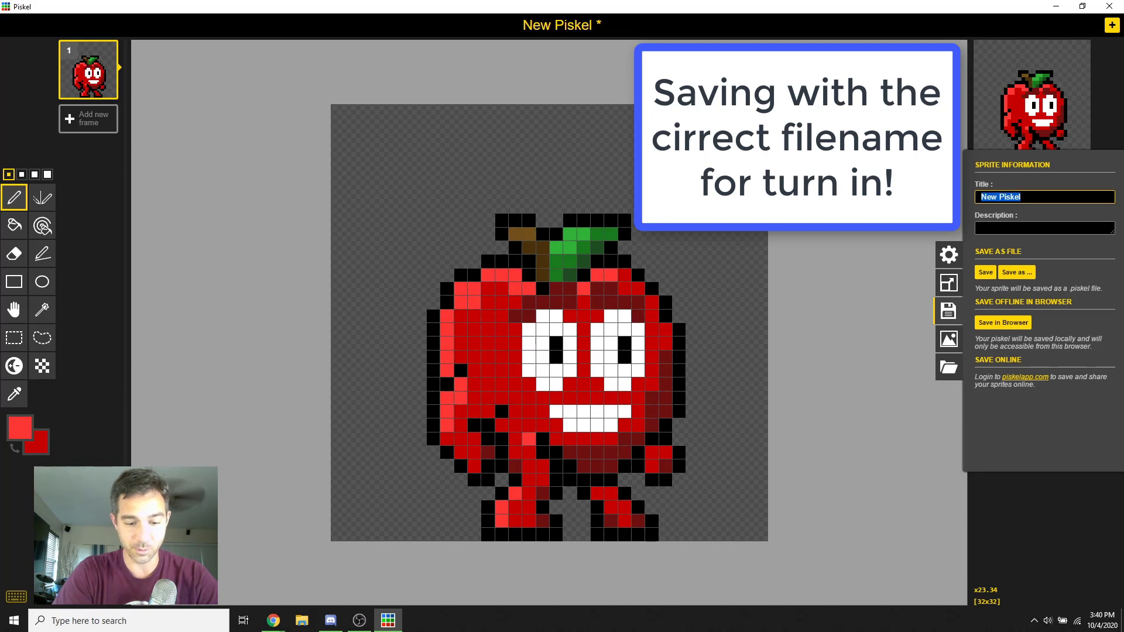
{"action": "type", "text": "#"}
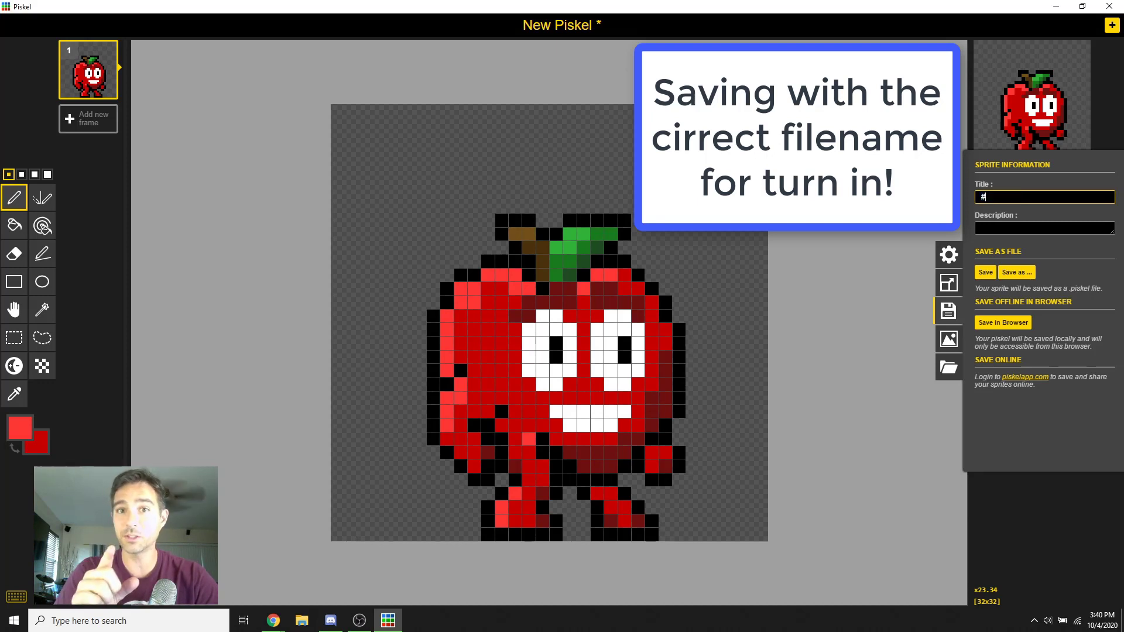
{"action": "type", "text": "_Lastname"}
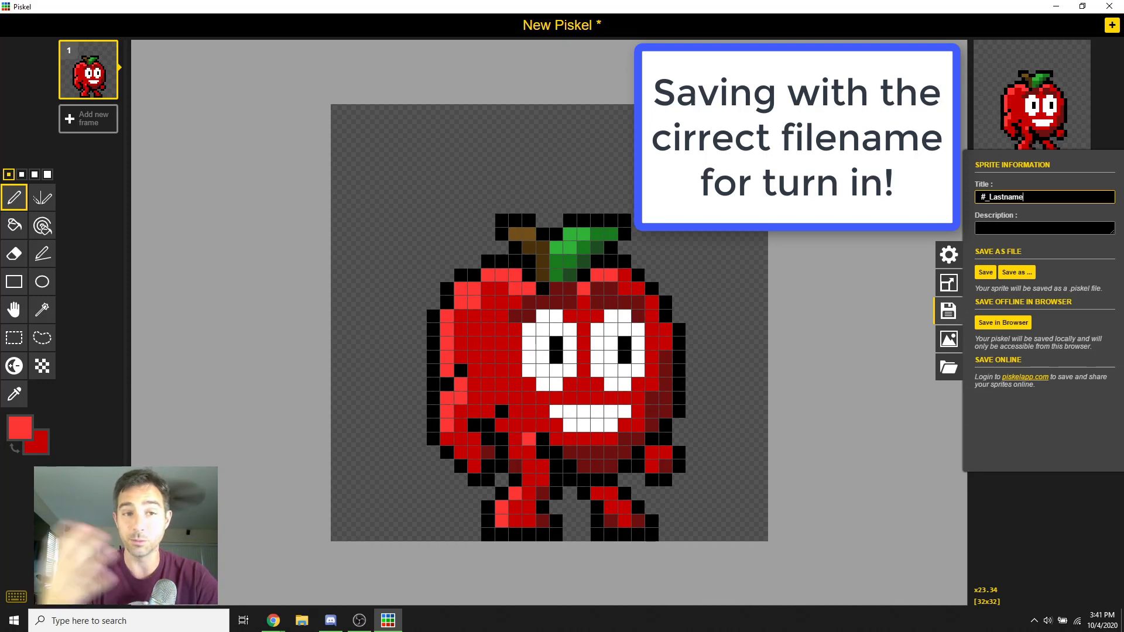
{"action": "type", "text": "_"}
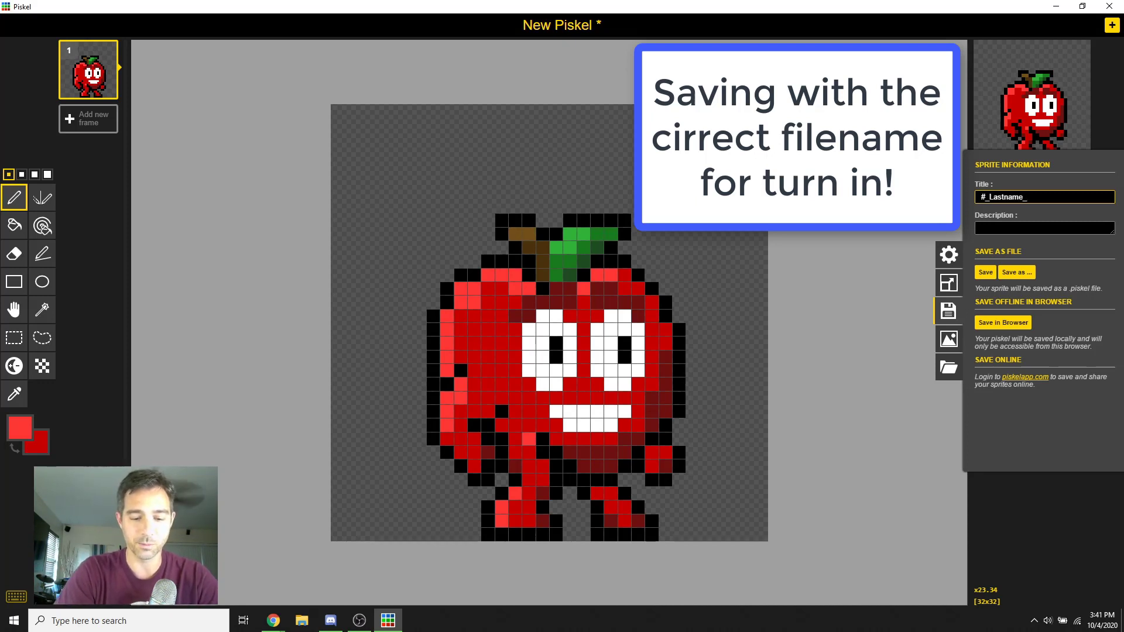
{"action": "type", "text": "Ch"}
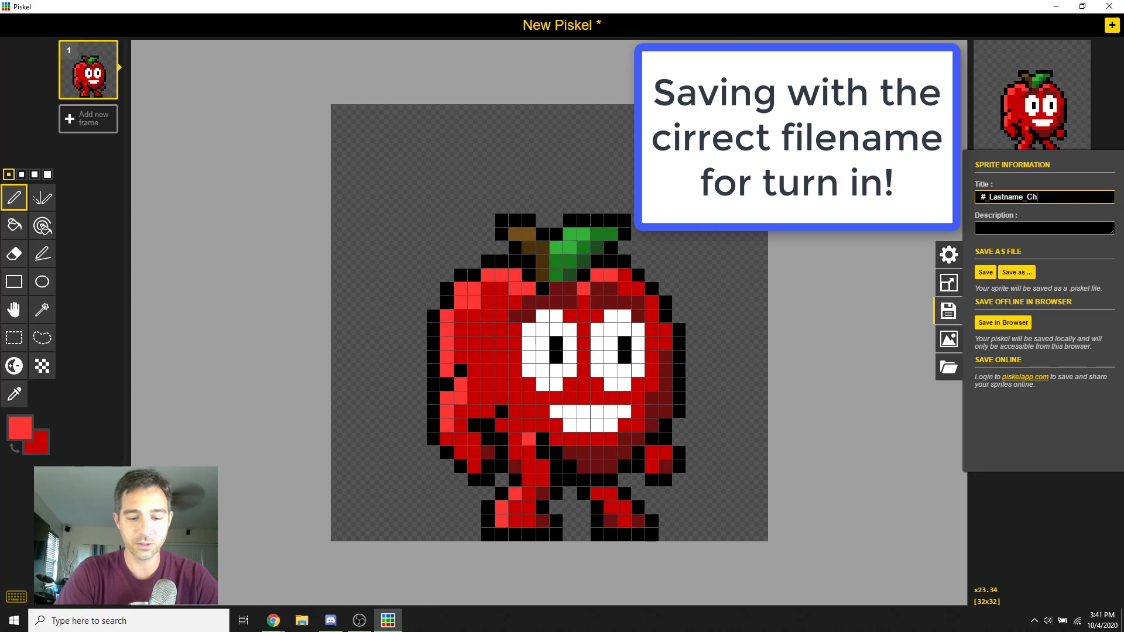
{"action": "type", "text": "aracterIdle"}
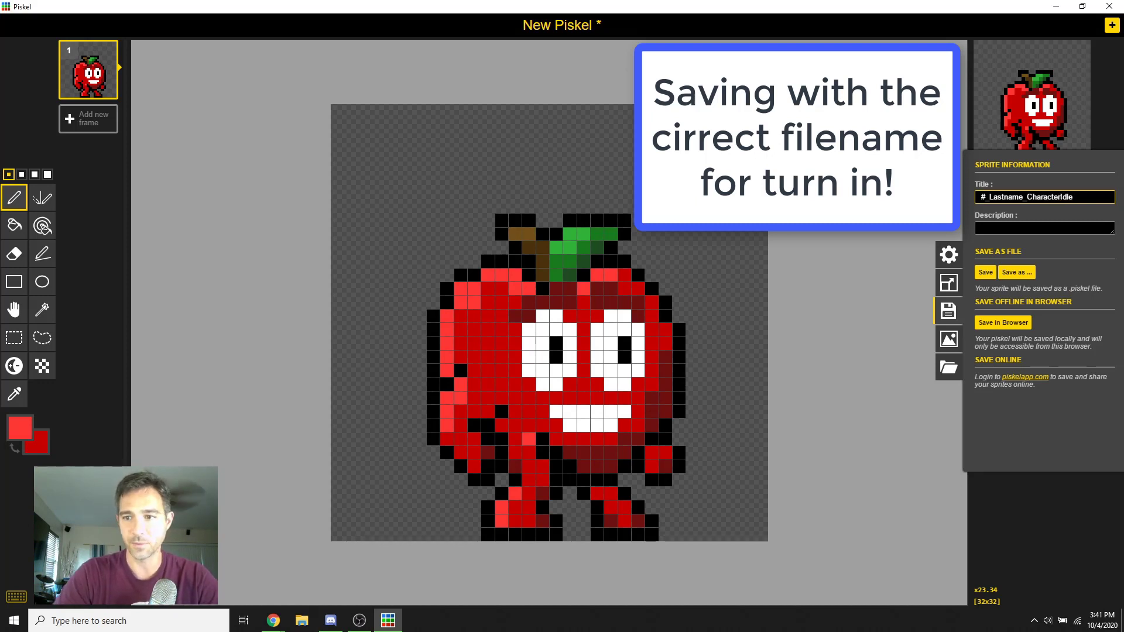
Save the sprite to the Desktop as #_Lastname_CharacterIdle.piskel
{"action": "left_click", "coordinate": [1016, 271]}
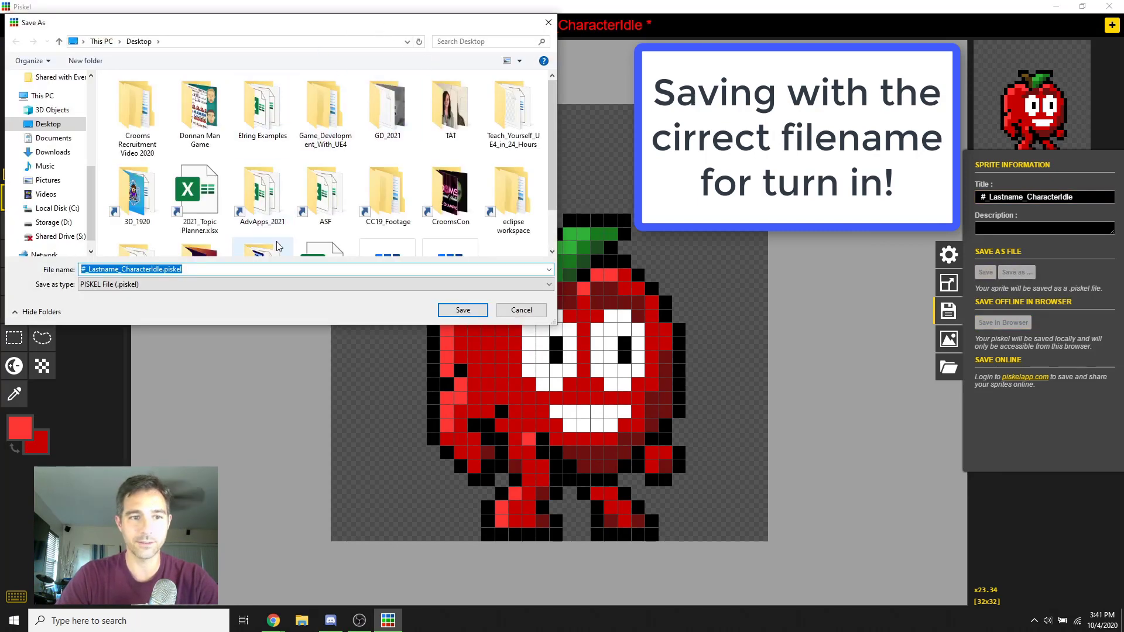
{"action": "left_click", "coordinate": [84, 269]}
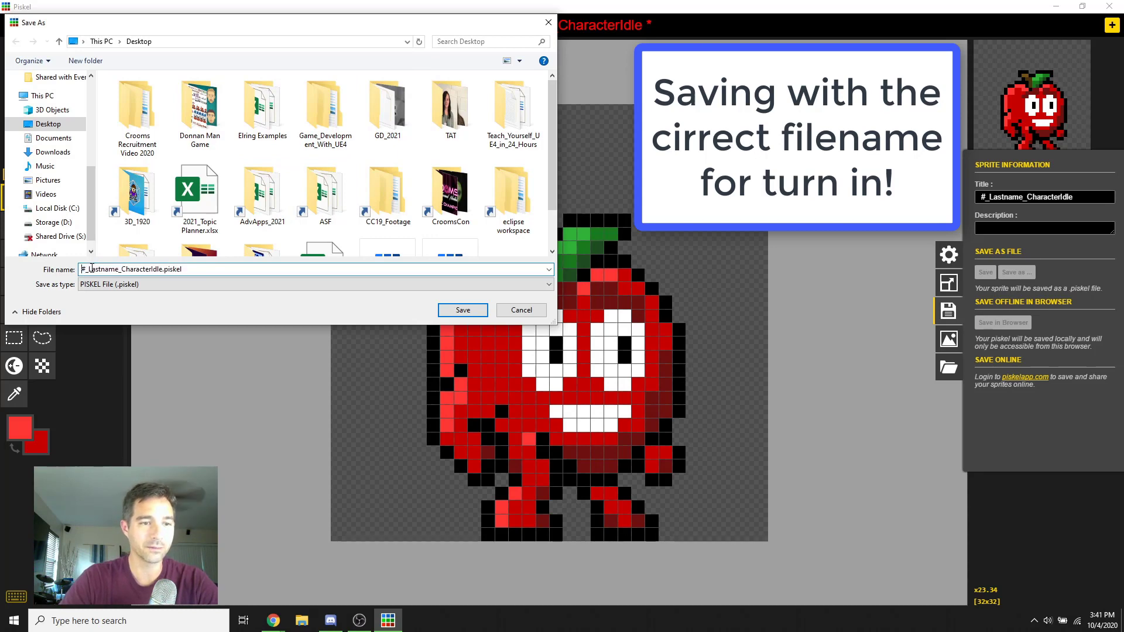
{"action": "left_click", "coordinate": [465, 314]}
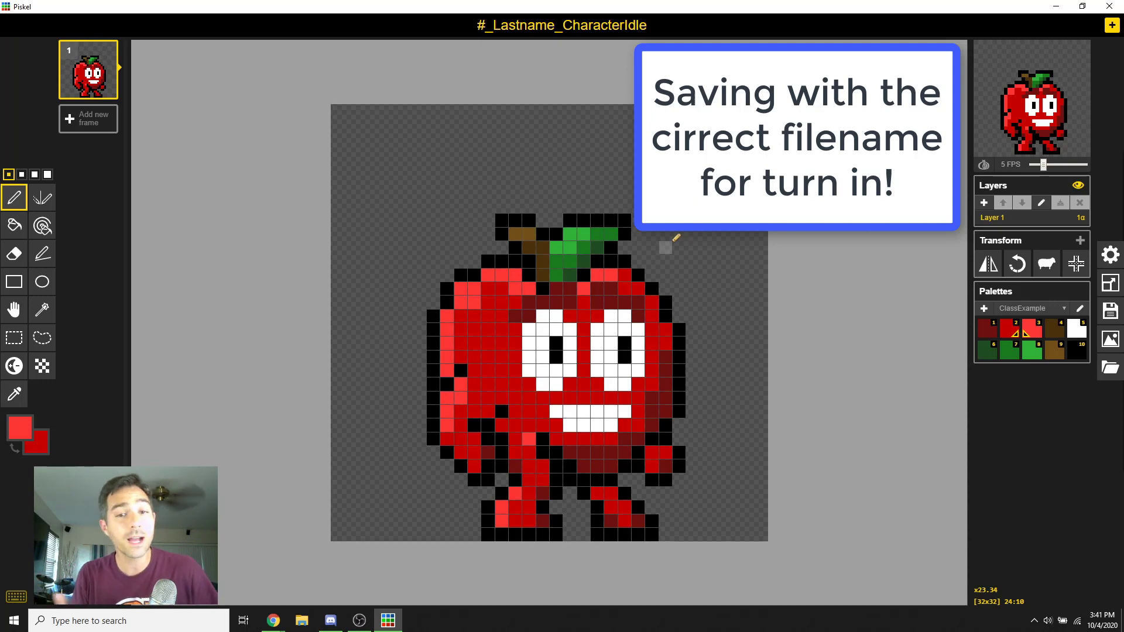
Try medium green on the stem's lowest pixel and restore that pixel to dark brown
{"action": "left_click", "coordinate": [1007, 357]}
{"action": "left_click", "coordinate": [543, 276]}
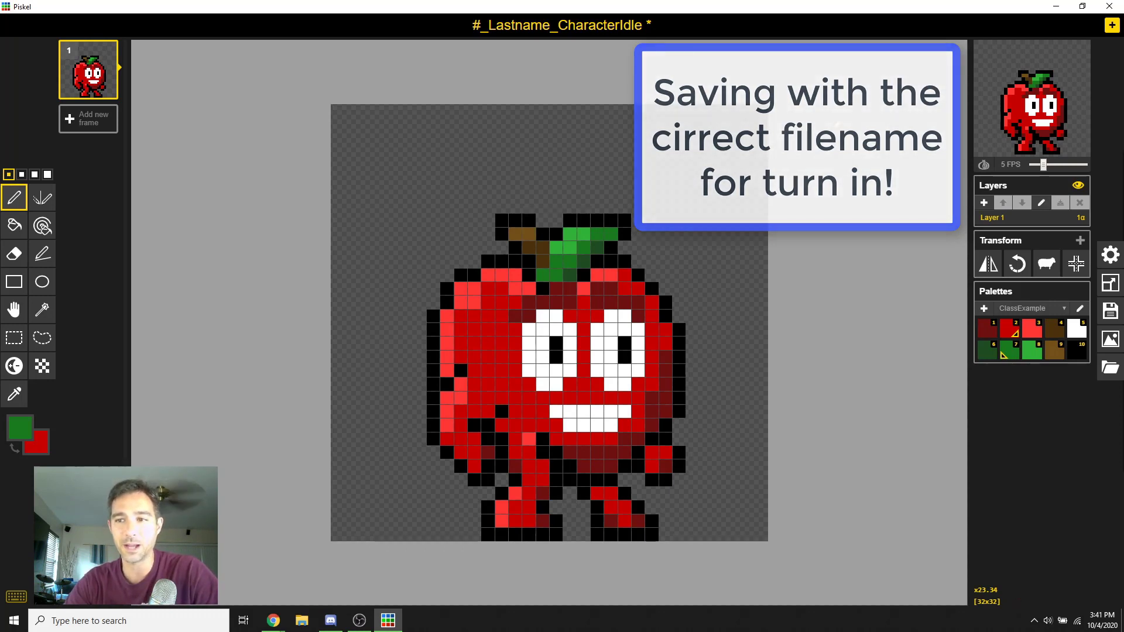
{"action": "left_click", "coordinate": [1059, 328]}
{"action": "left_click", "coordinate": [1053, 351]}
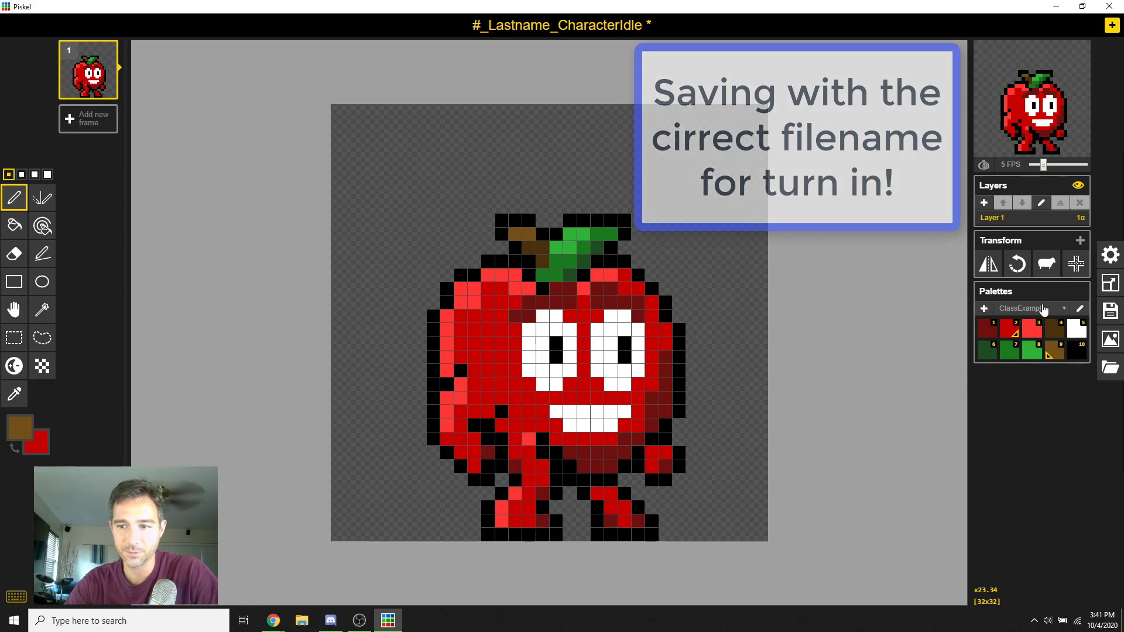
{"action": "left_click", "coordinate": [1054, 328]}
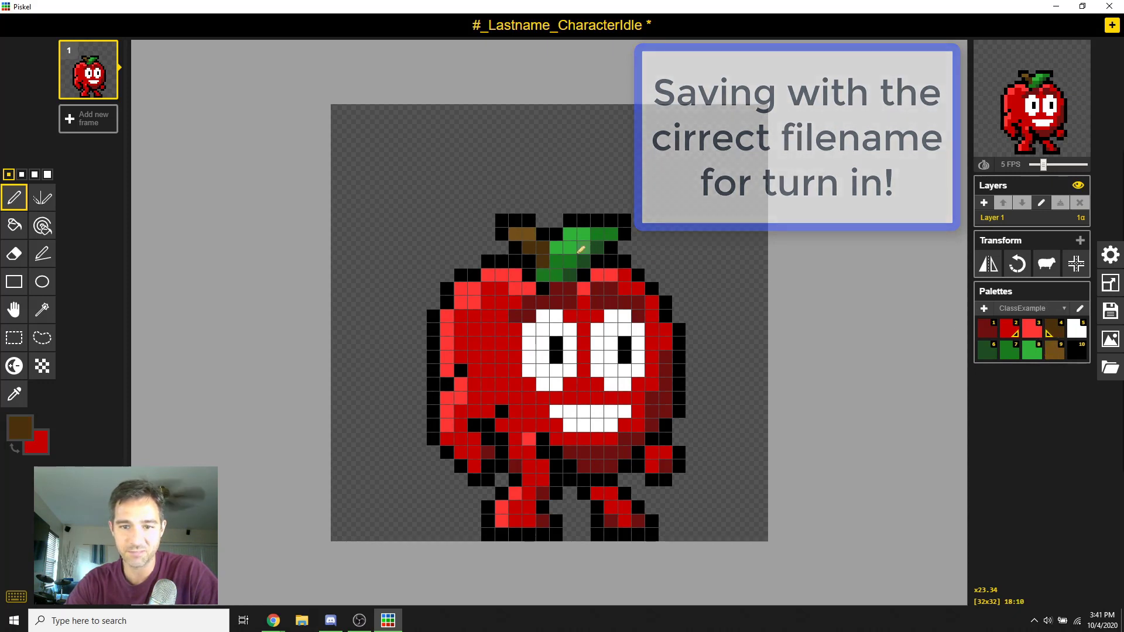
{"action": "left_click", "coordinate": [542, 275]}
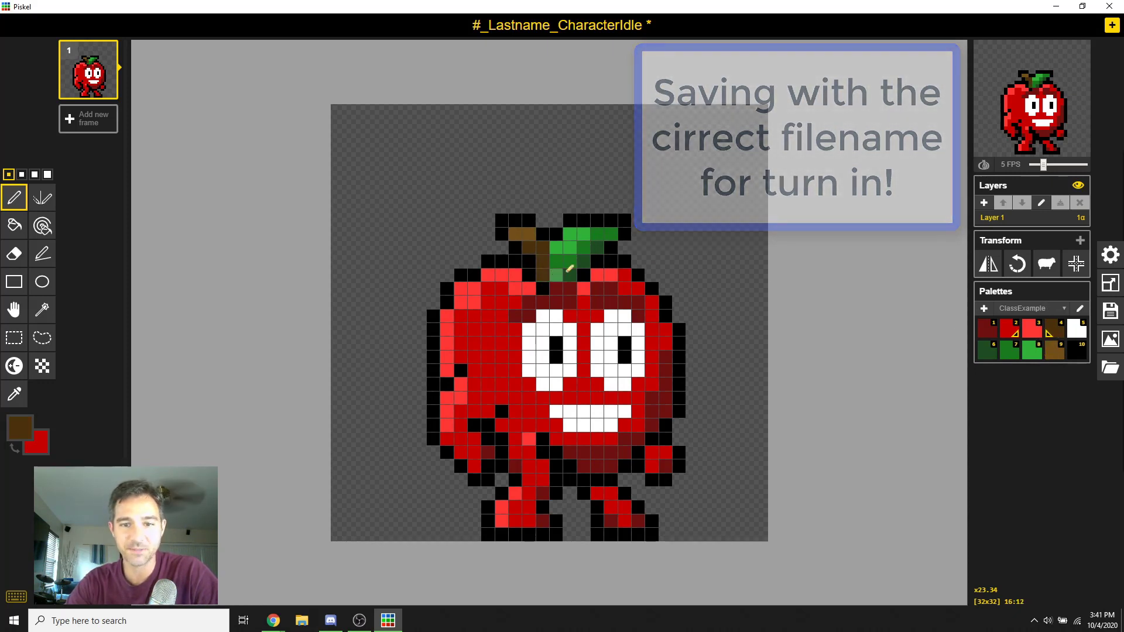